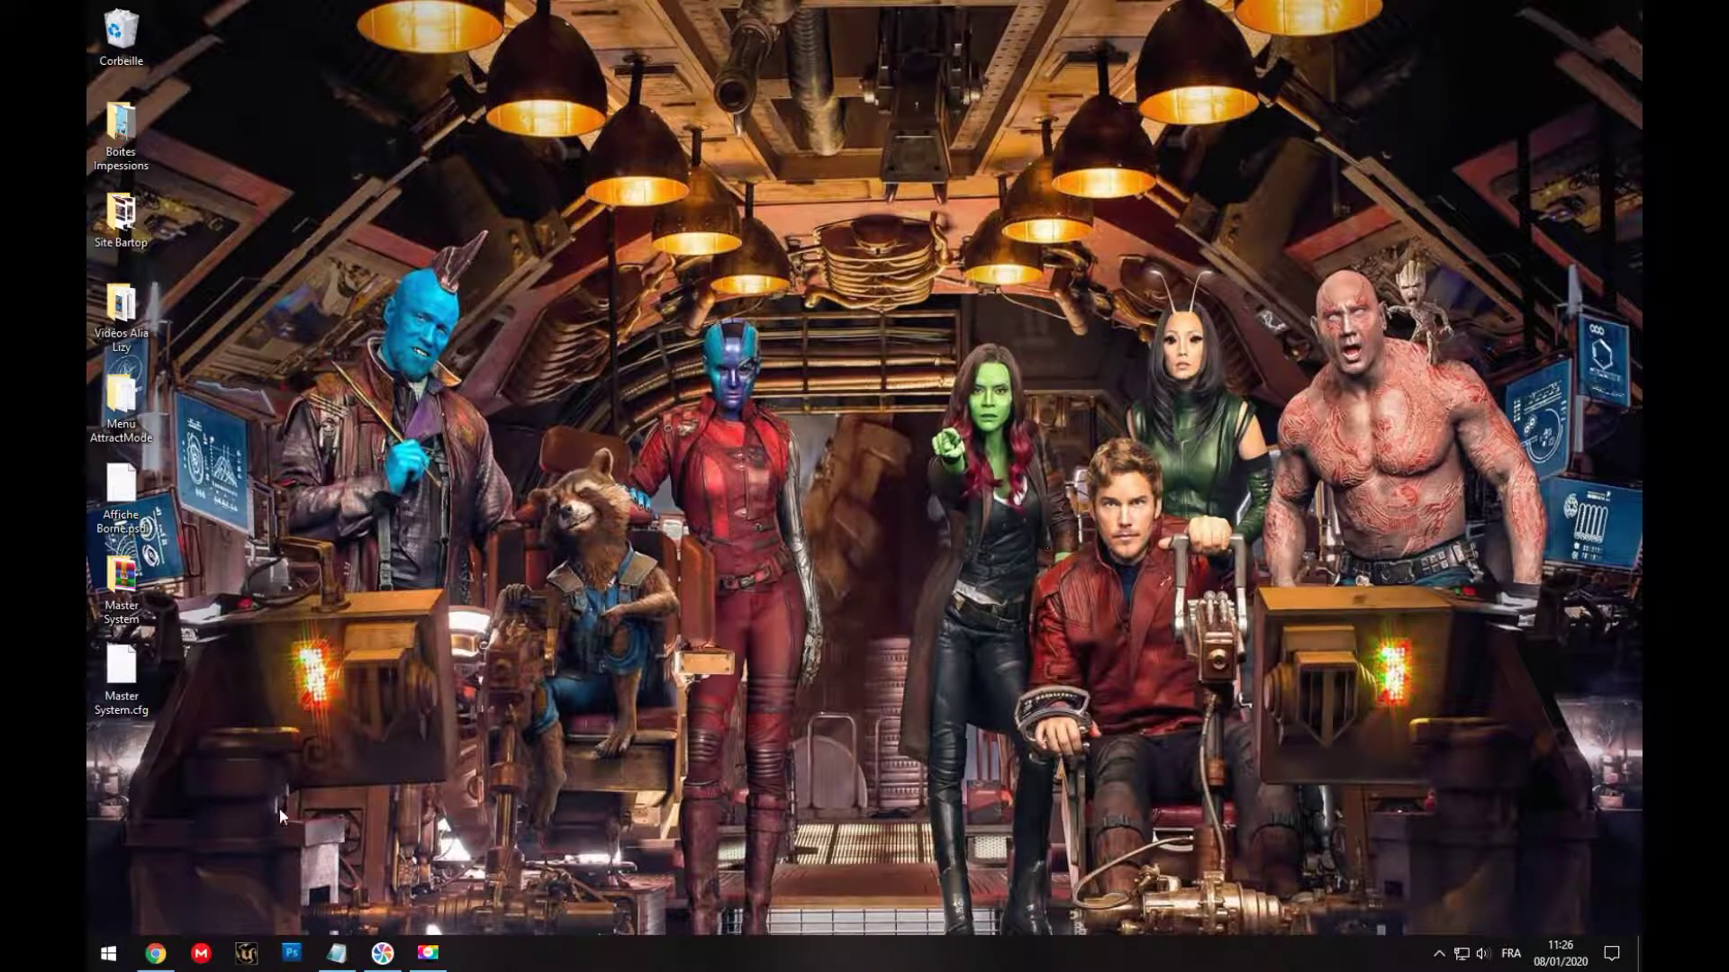
Step: Check the contents of the AttractMode (E:) drive in File Explorer and close the window
left_click(109, 956)
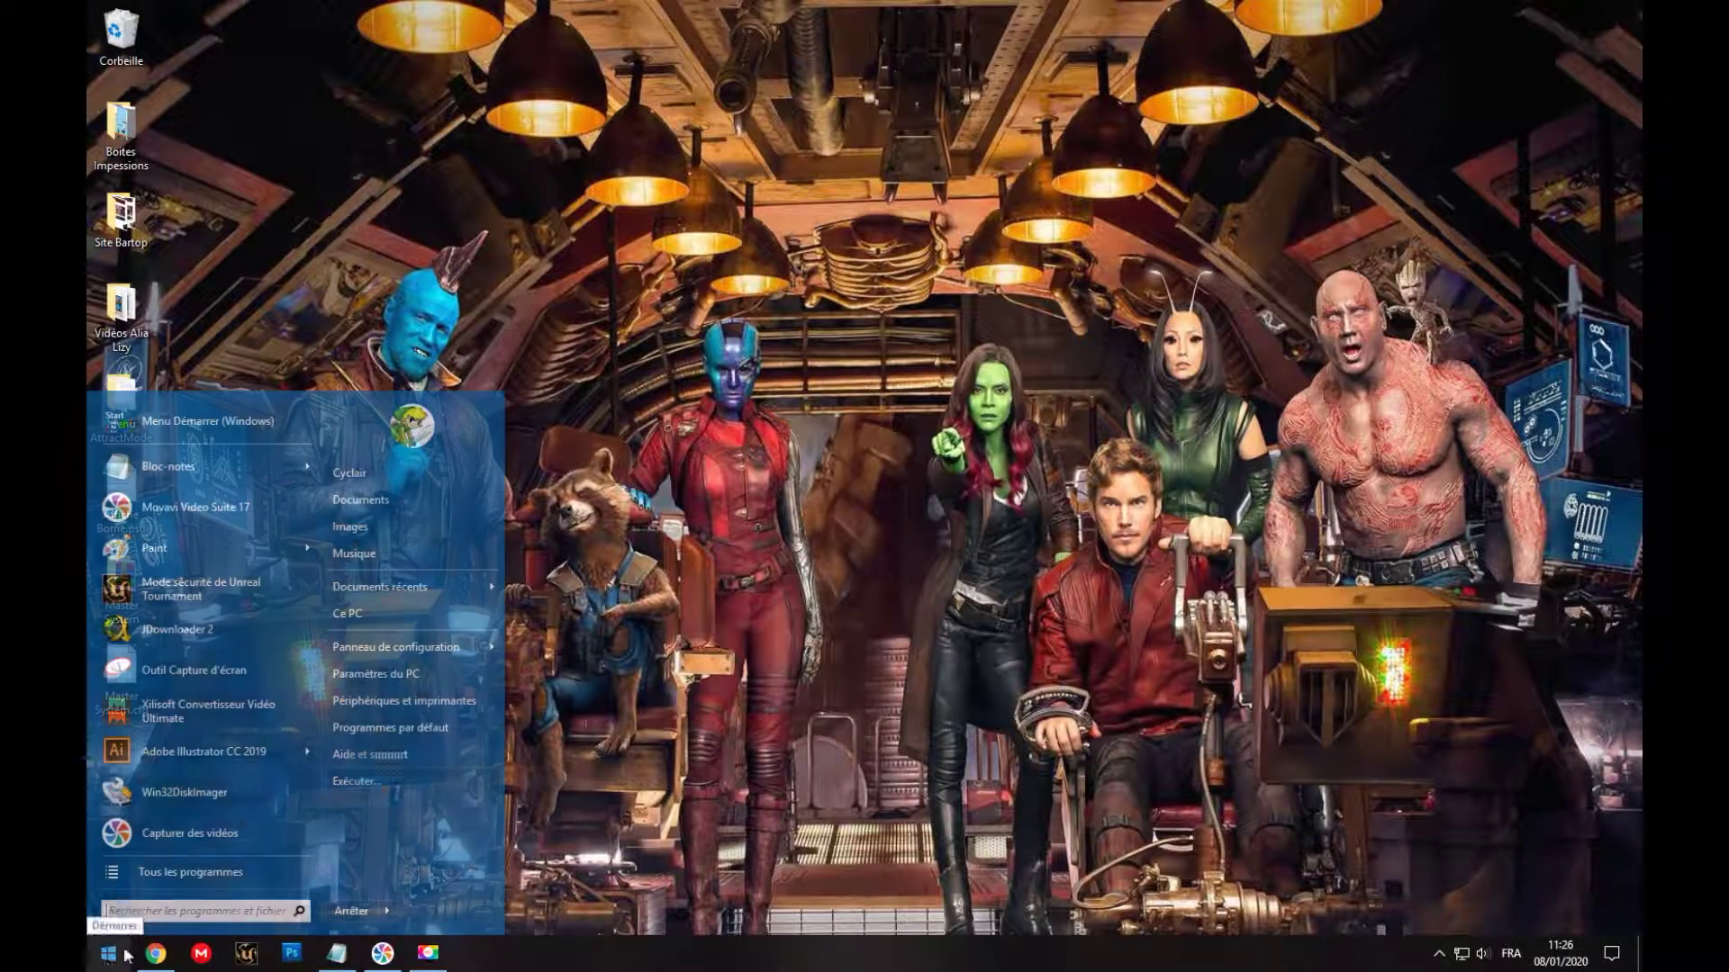
left_click(360, 614)
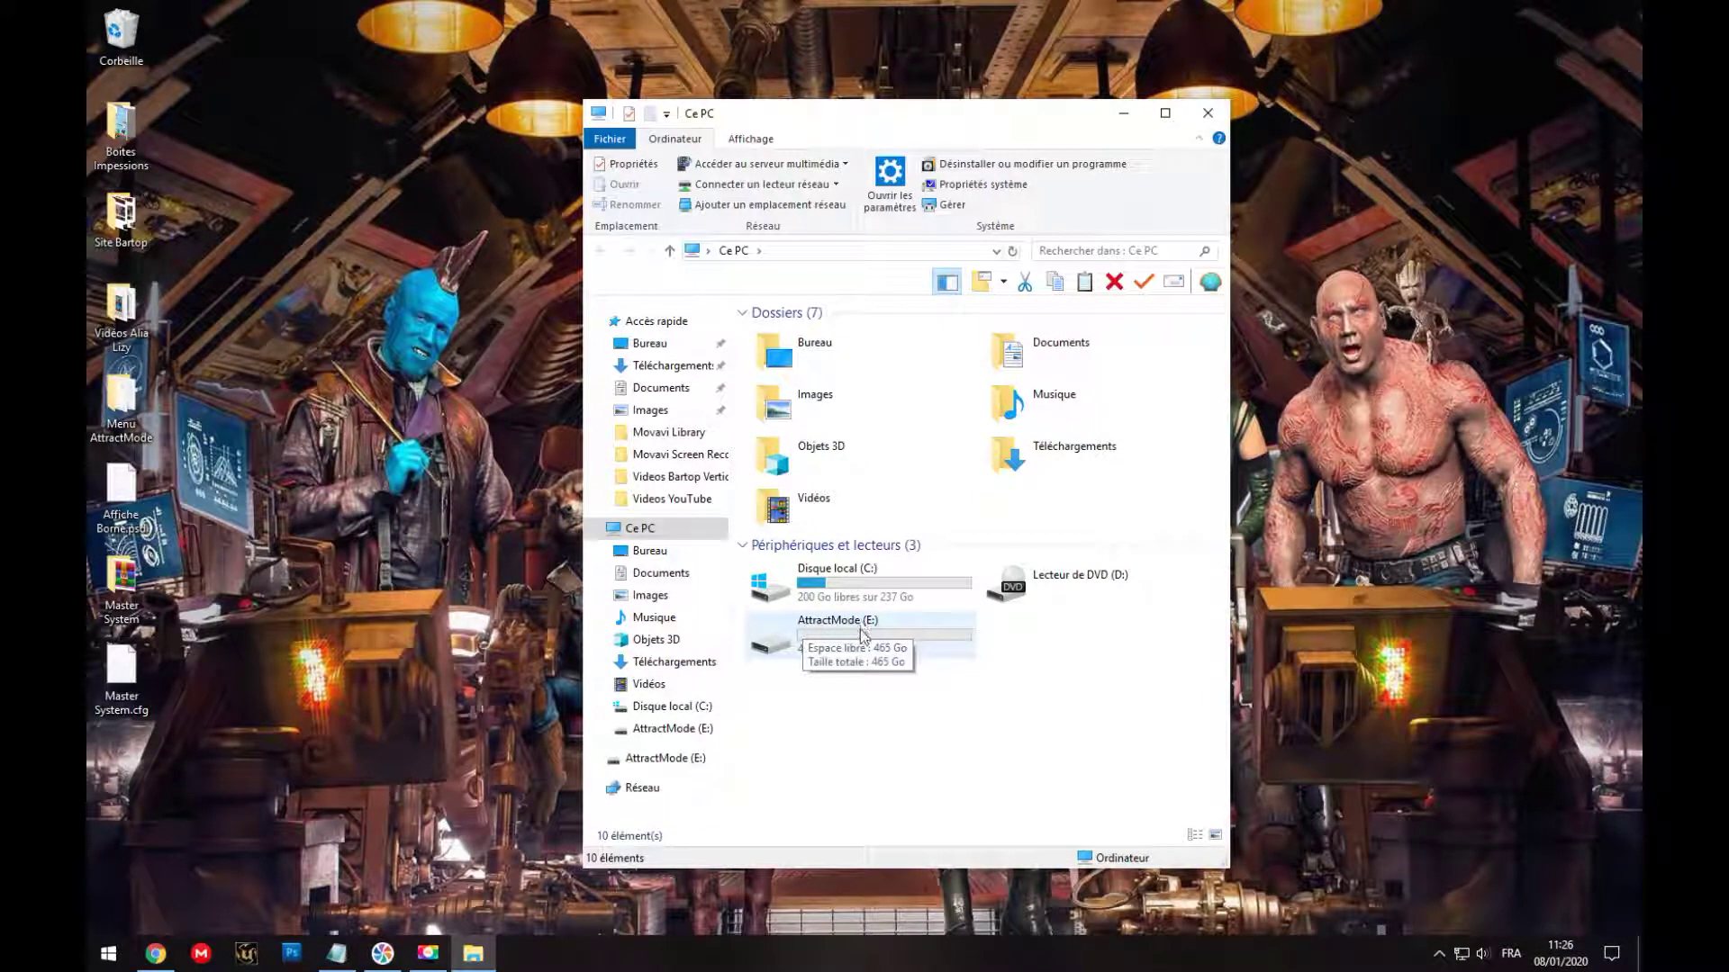
double_click(863, 635)
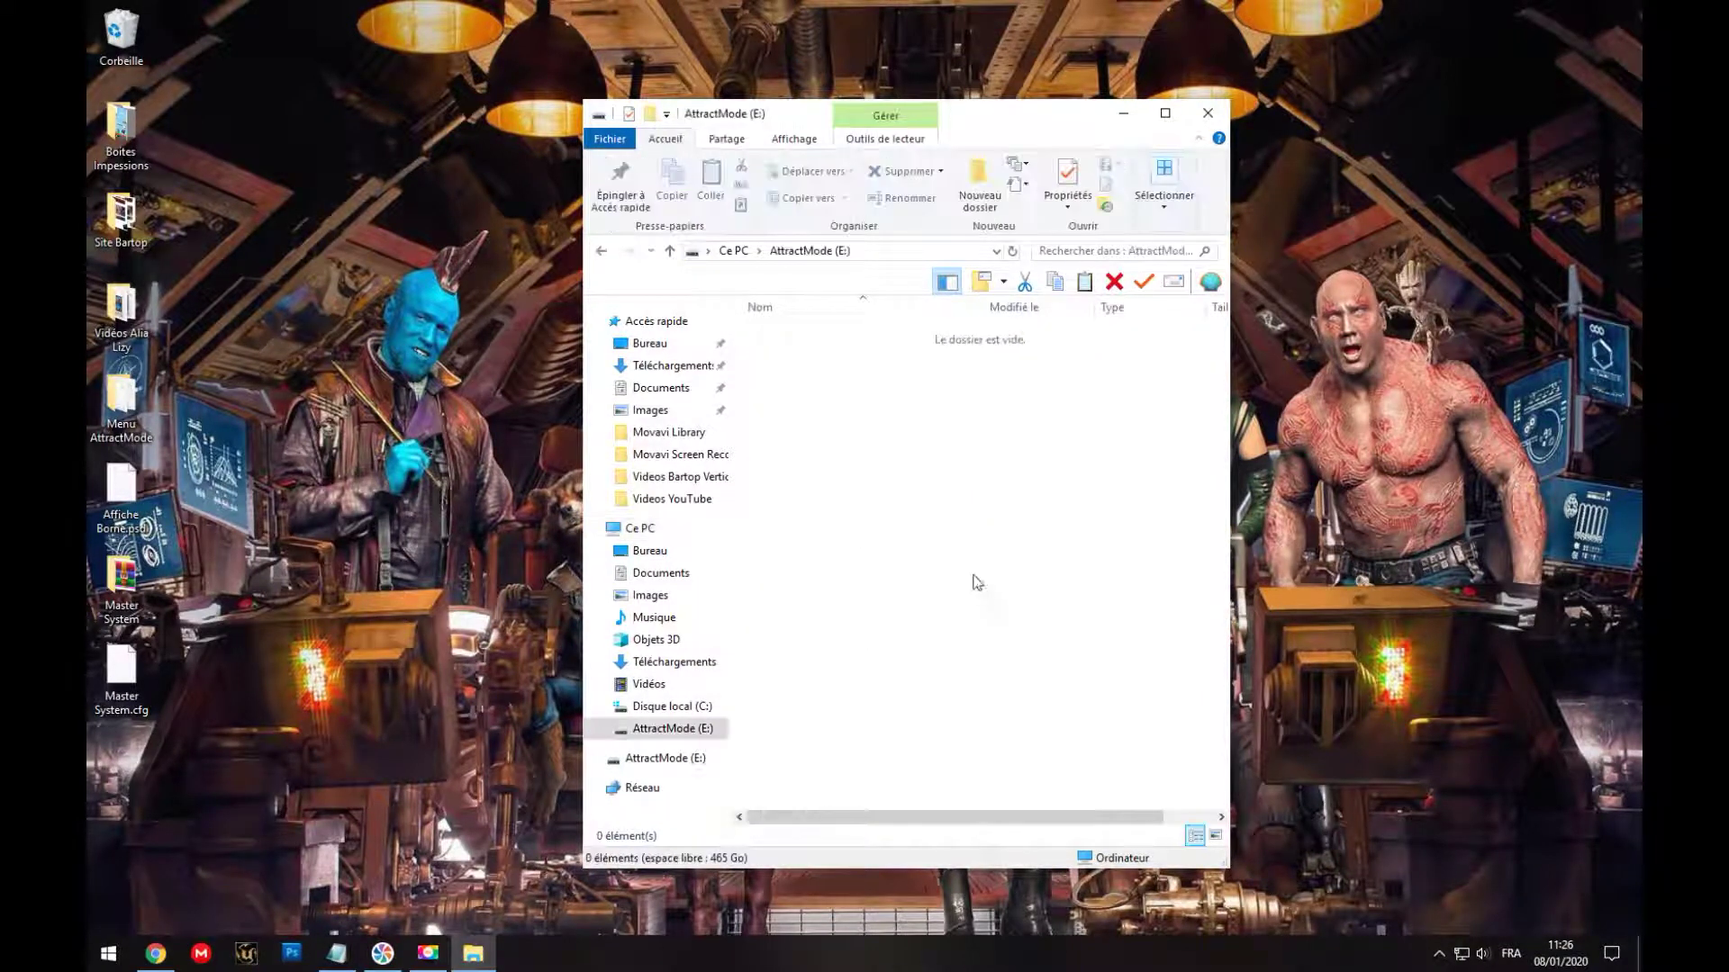
left_click(1207, 113)
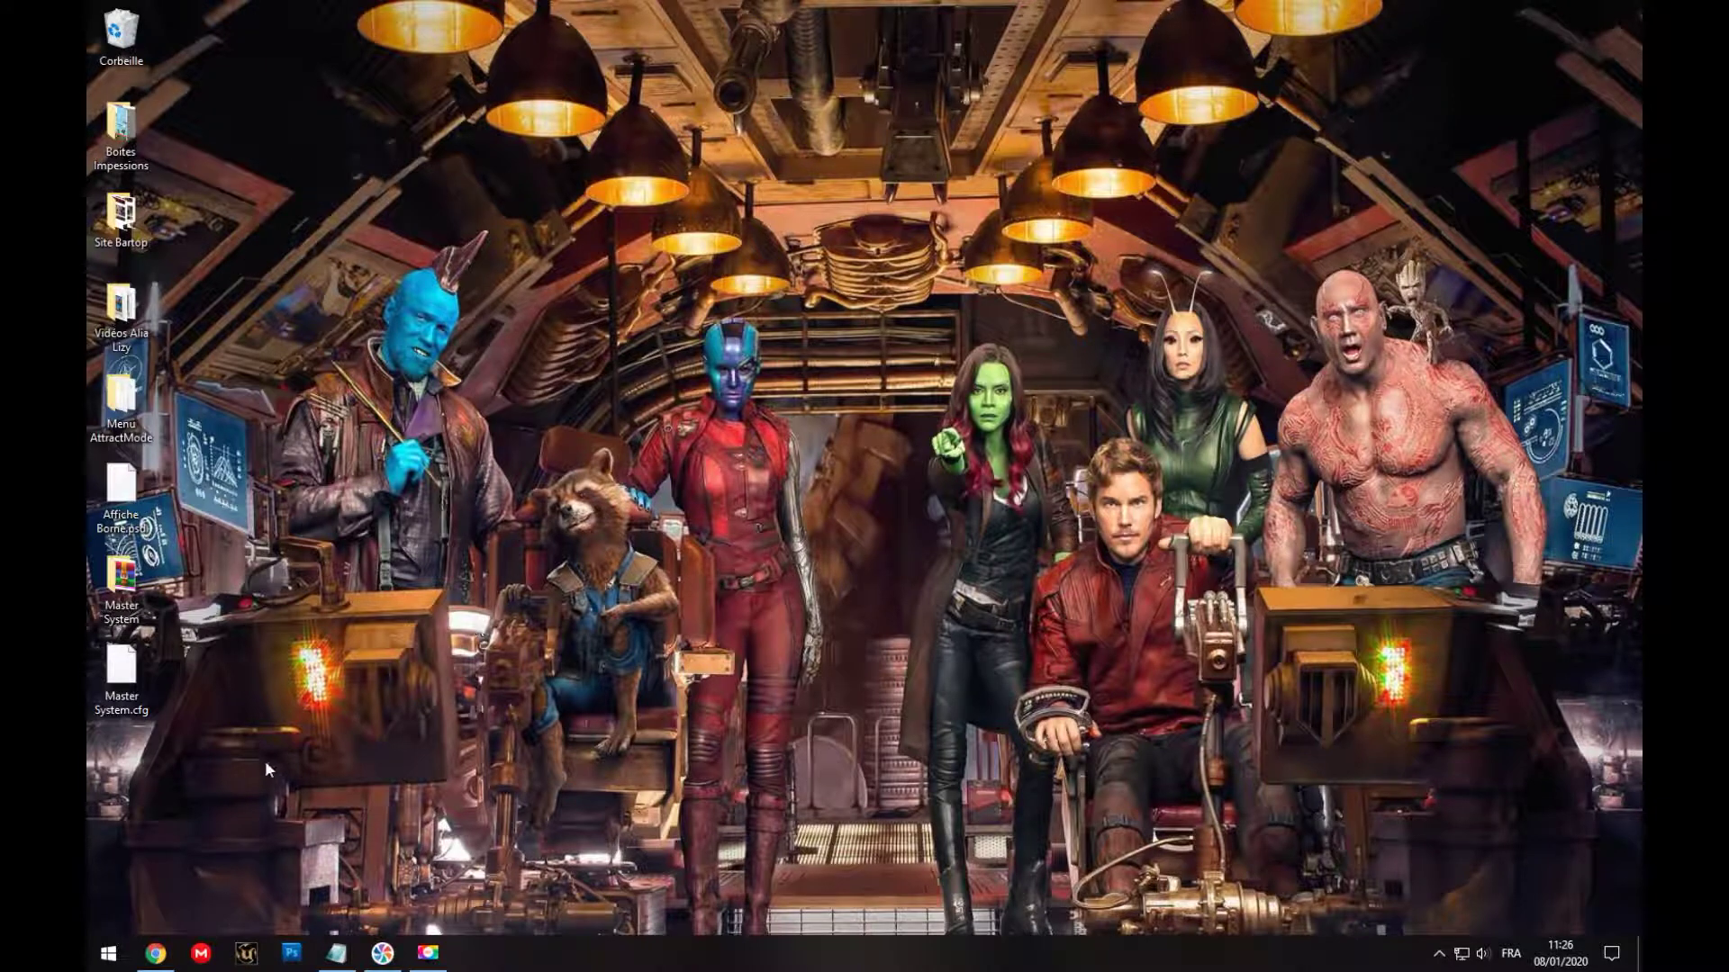
Step: Switch to Chrome, review the Windows downloads on the Attract-Mode download page, and close that page
mouse_move(157, 965)
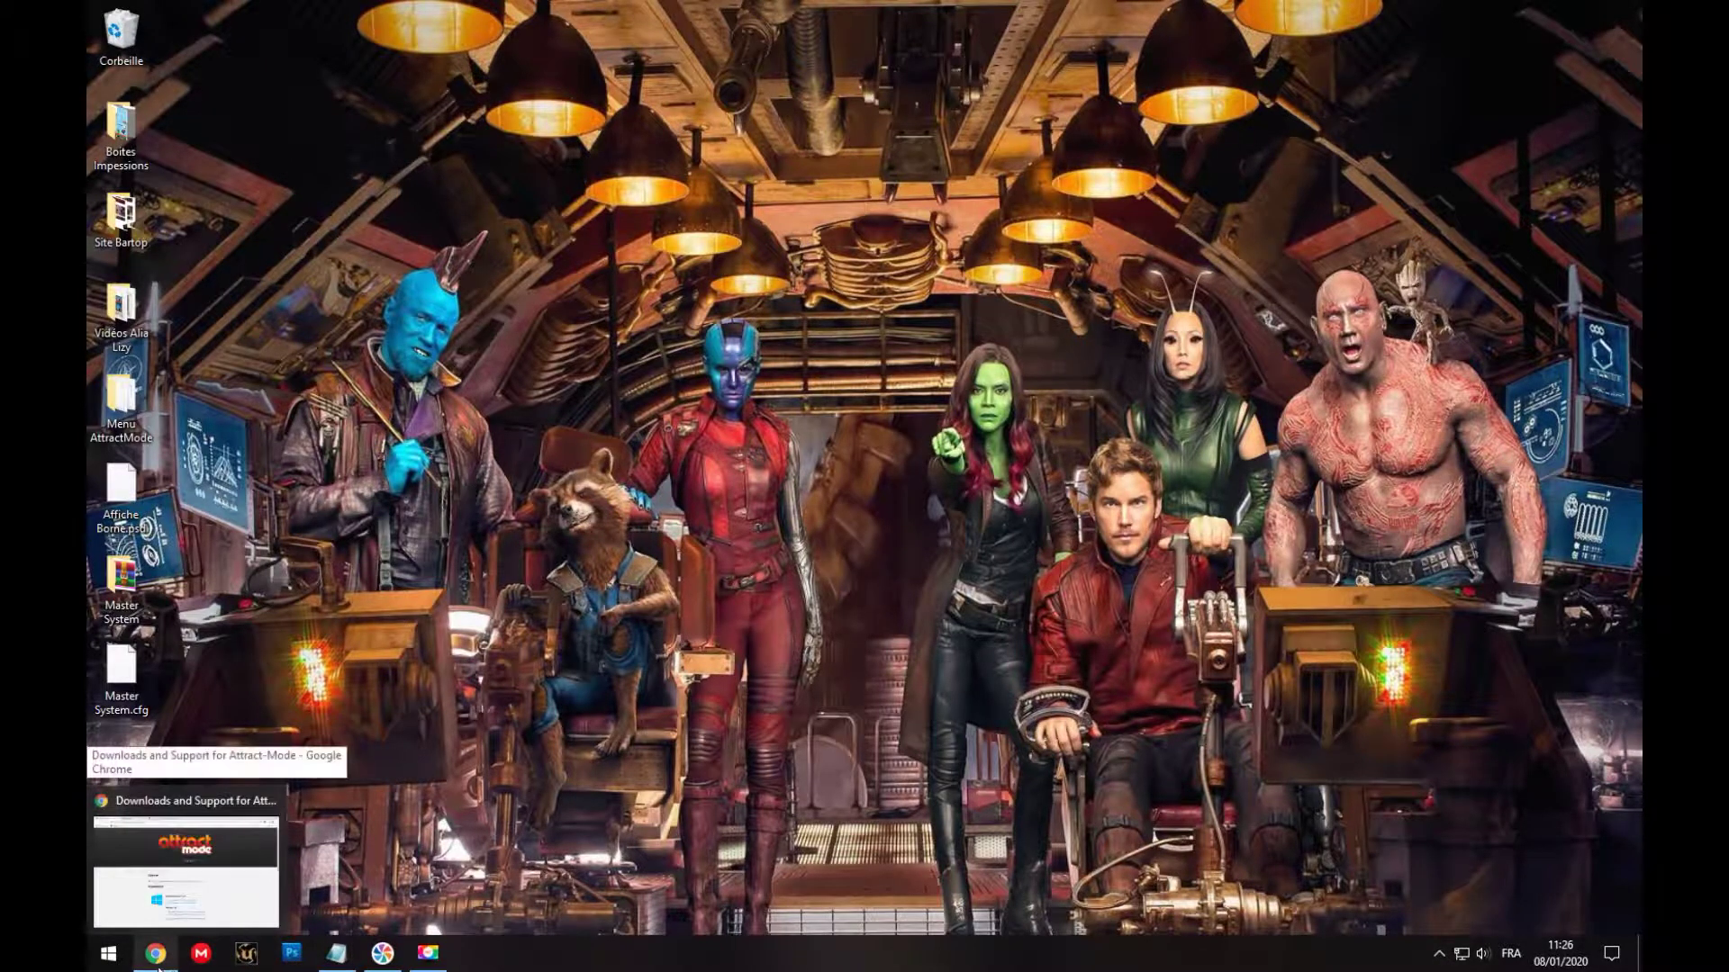
left_click(158, 965)
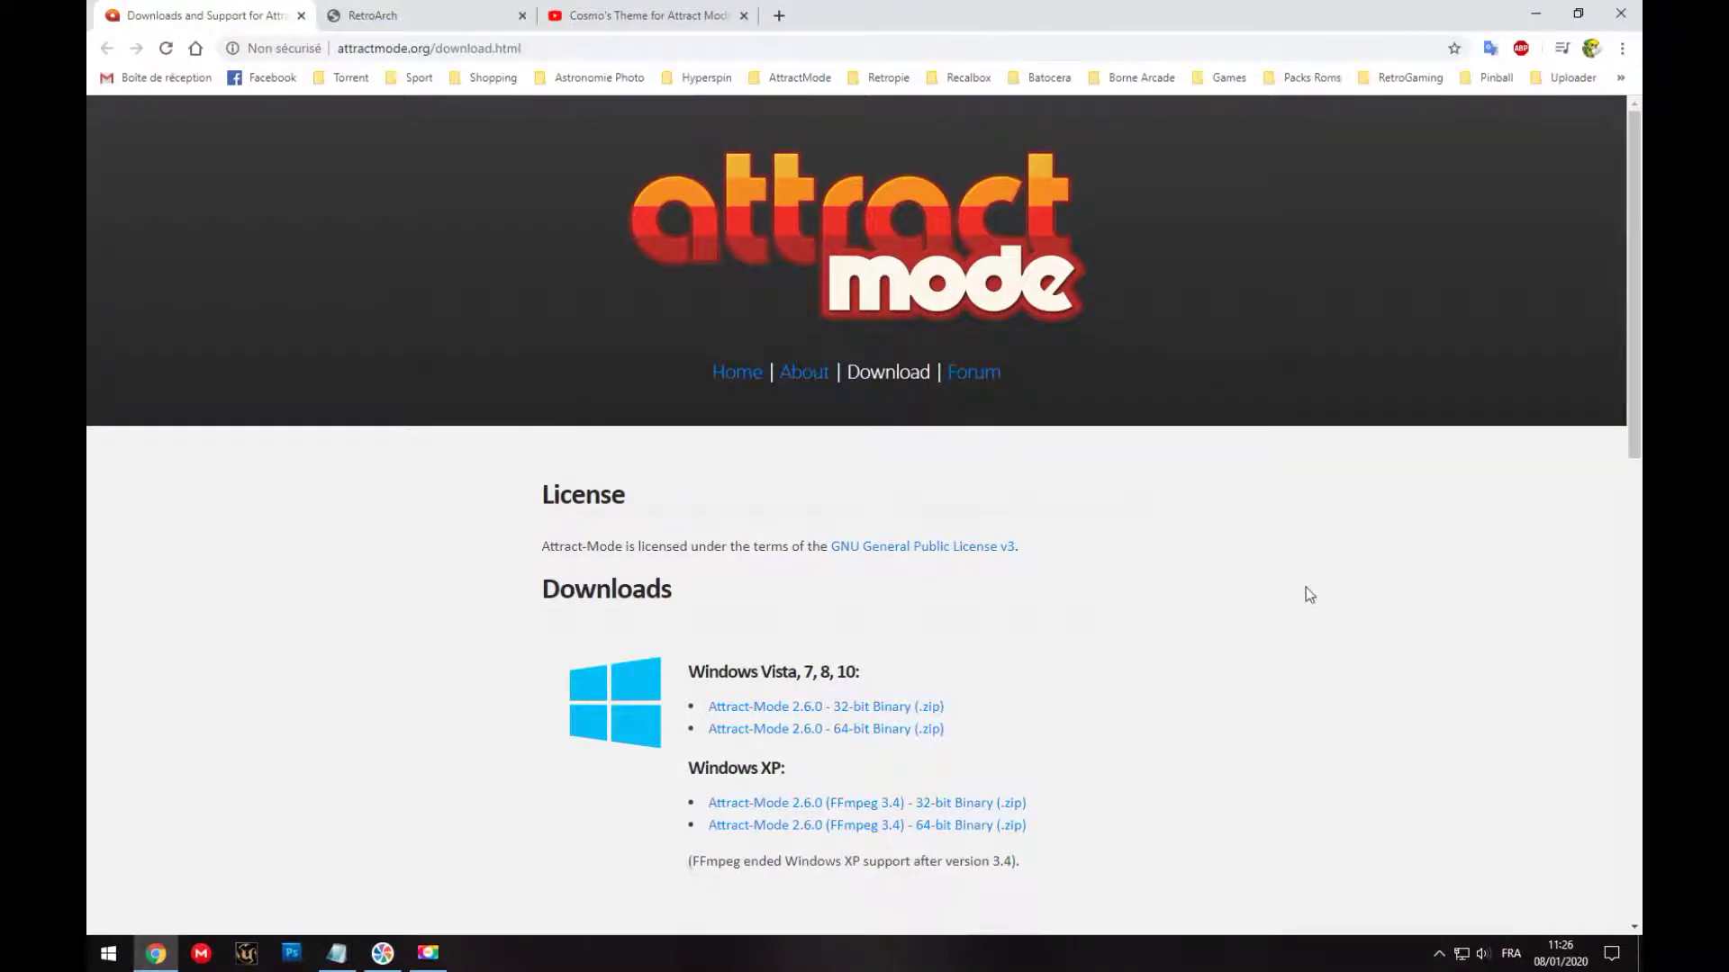
scroll(1303, 591, "down", 1)
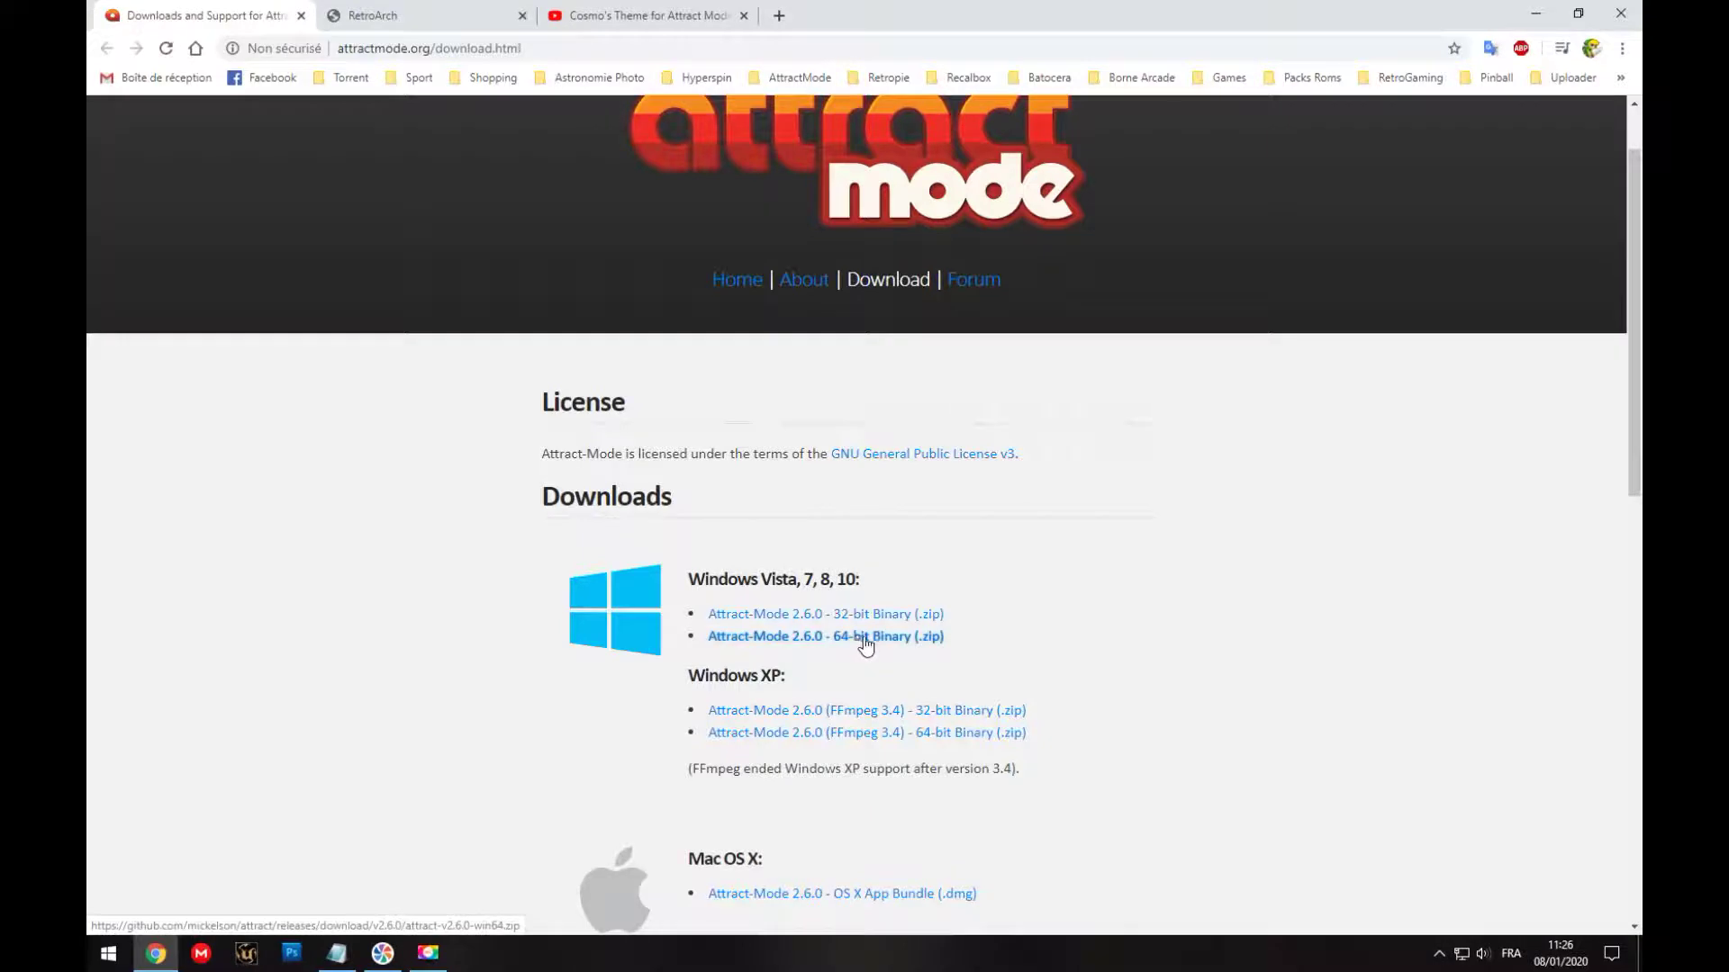
left_click(301, 16)
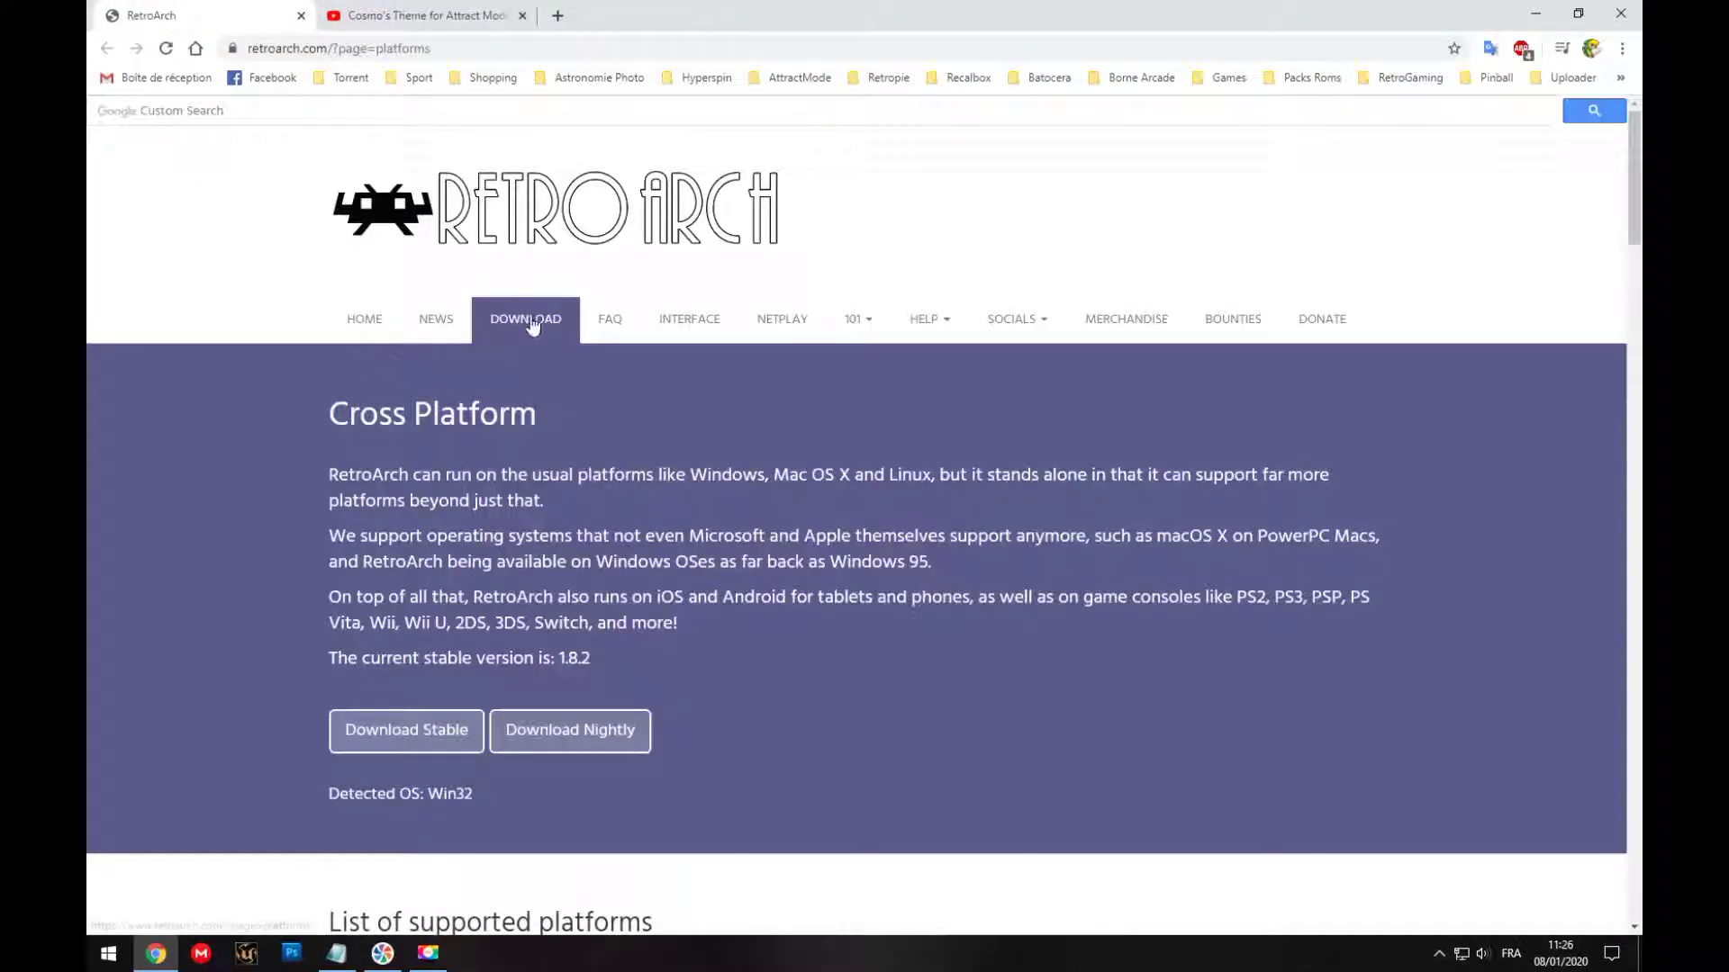
Step: Review the Windows downloads in RetroArch's list of supported platforms and close the page
scroll(532, 326, "down", 1)
scroll(750, 475, "down", 7)
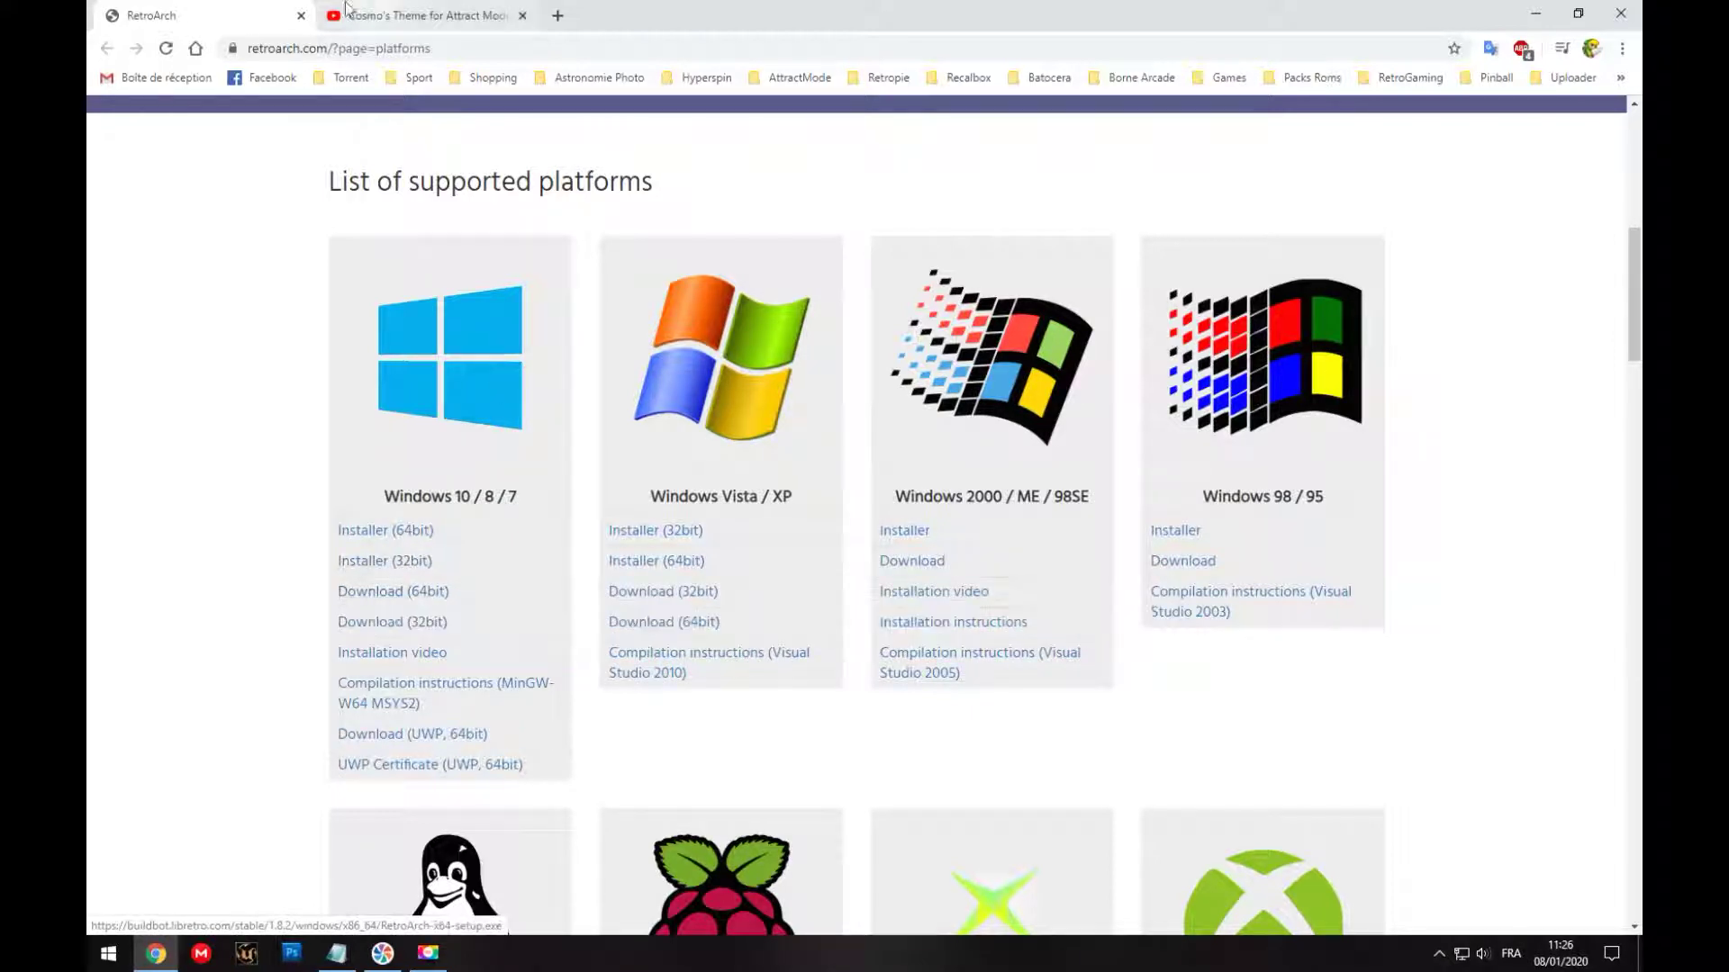
left_click(300, 16)
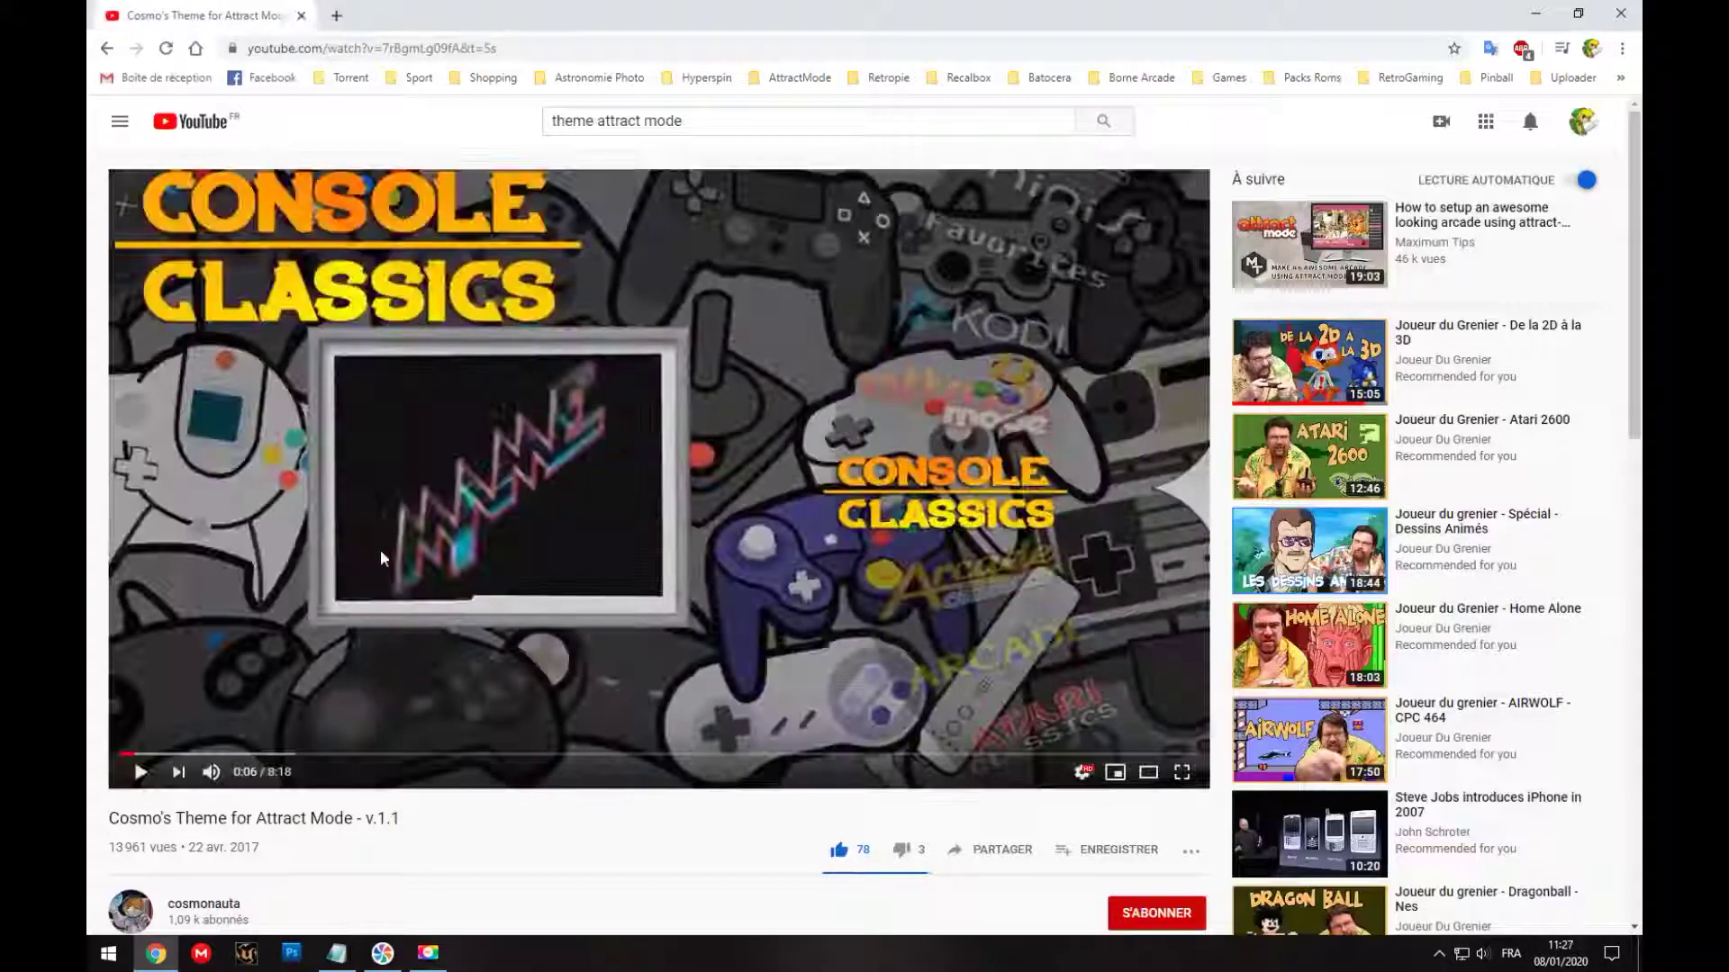
Step: Examine the download link in the description of the Cosmo's Theme for Attract Mode video and close the browser
scroll(396, 572, "down", 1)
scroll(410, 594, "down", 3)
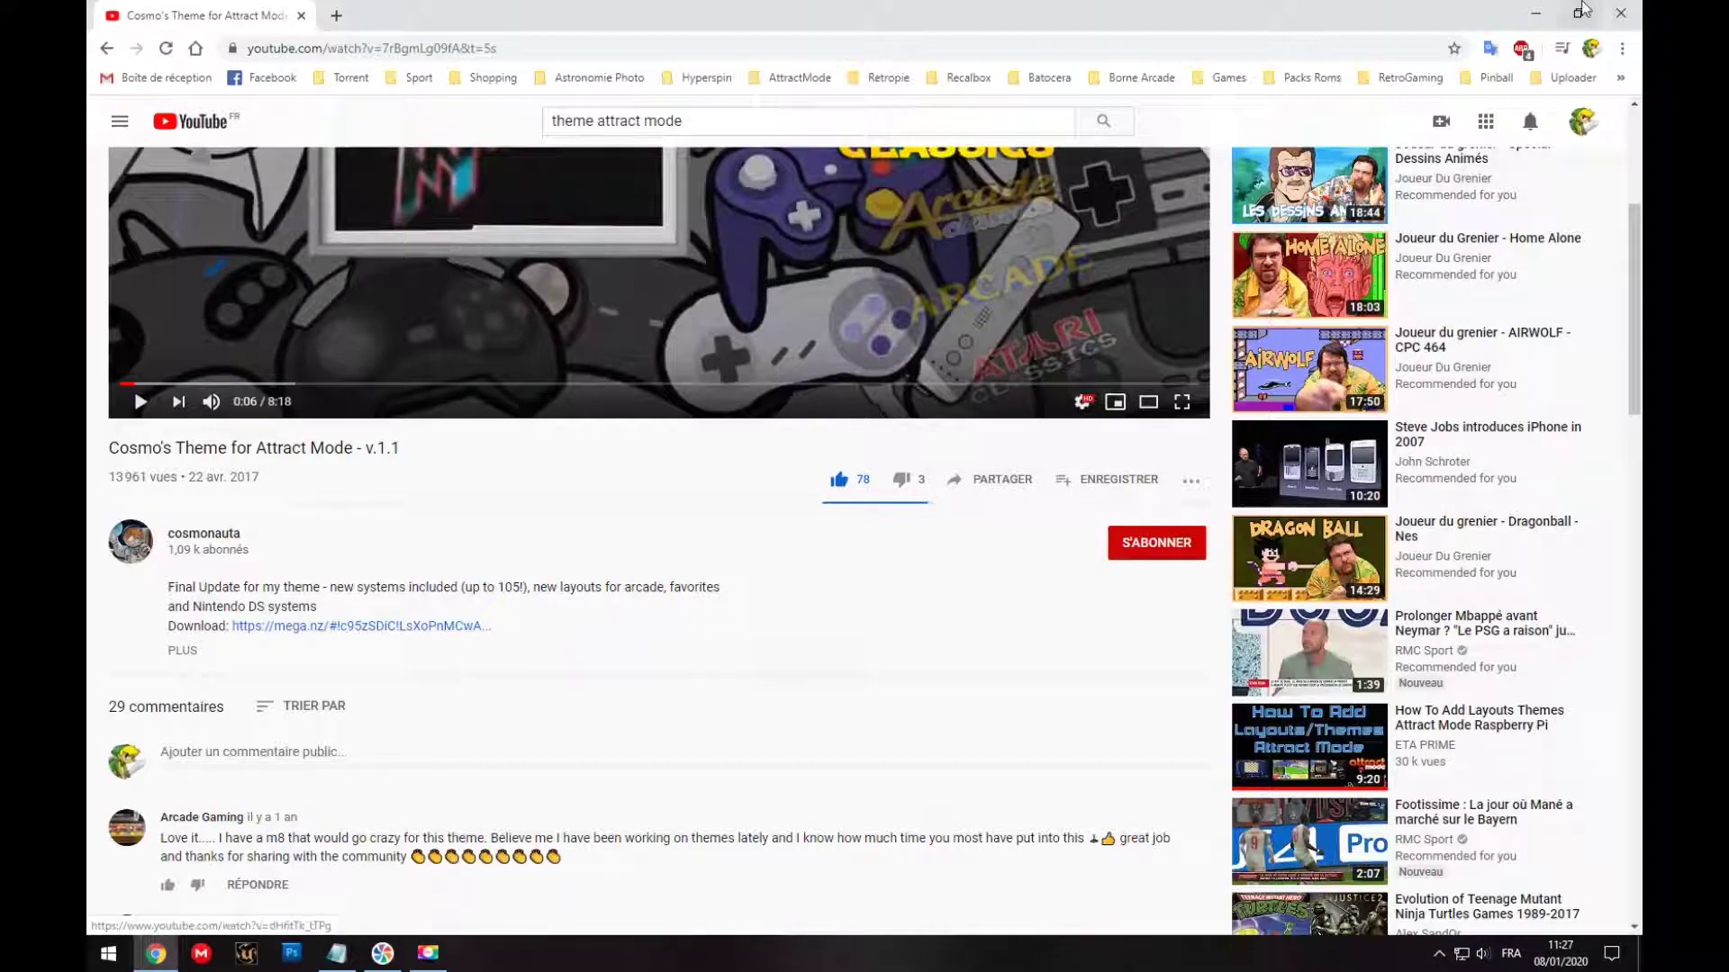
left_click(1623, 13)
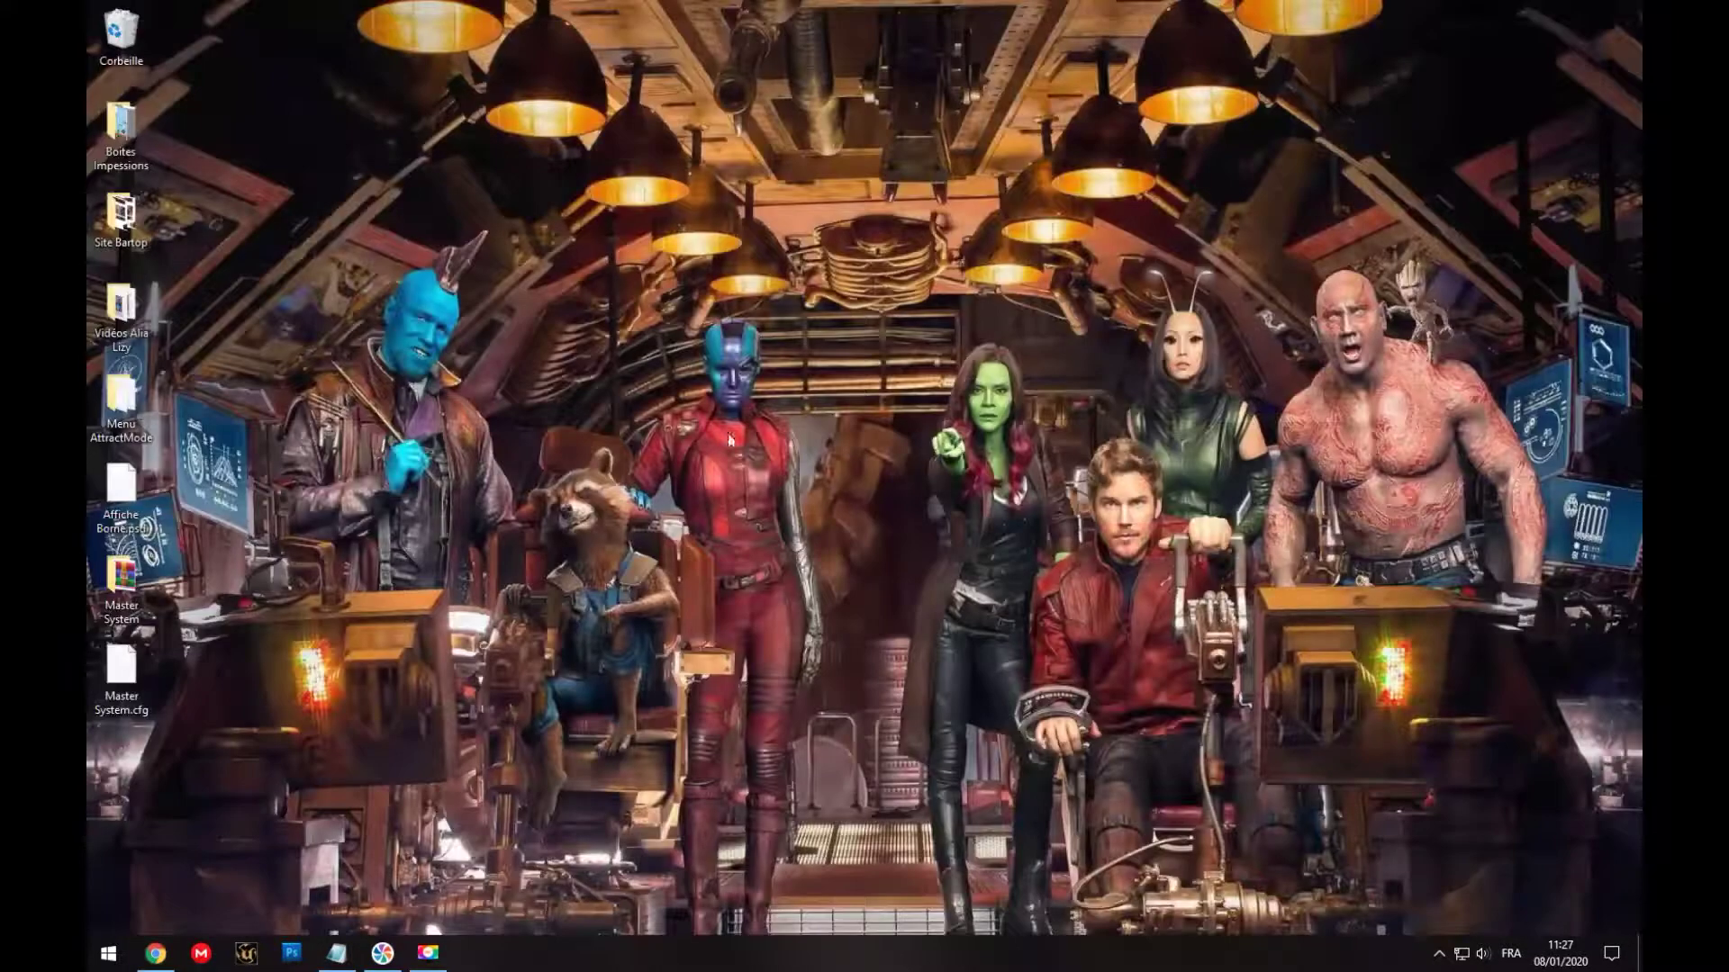
Step: Open the Téléchargements folder and delete the attract-v2.6.0-win64.zip, cosmo theme v.1.1.rar and RetroArch.7z archives
left_click(108, 952)
left_click(371, 612)
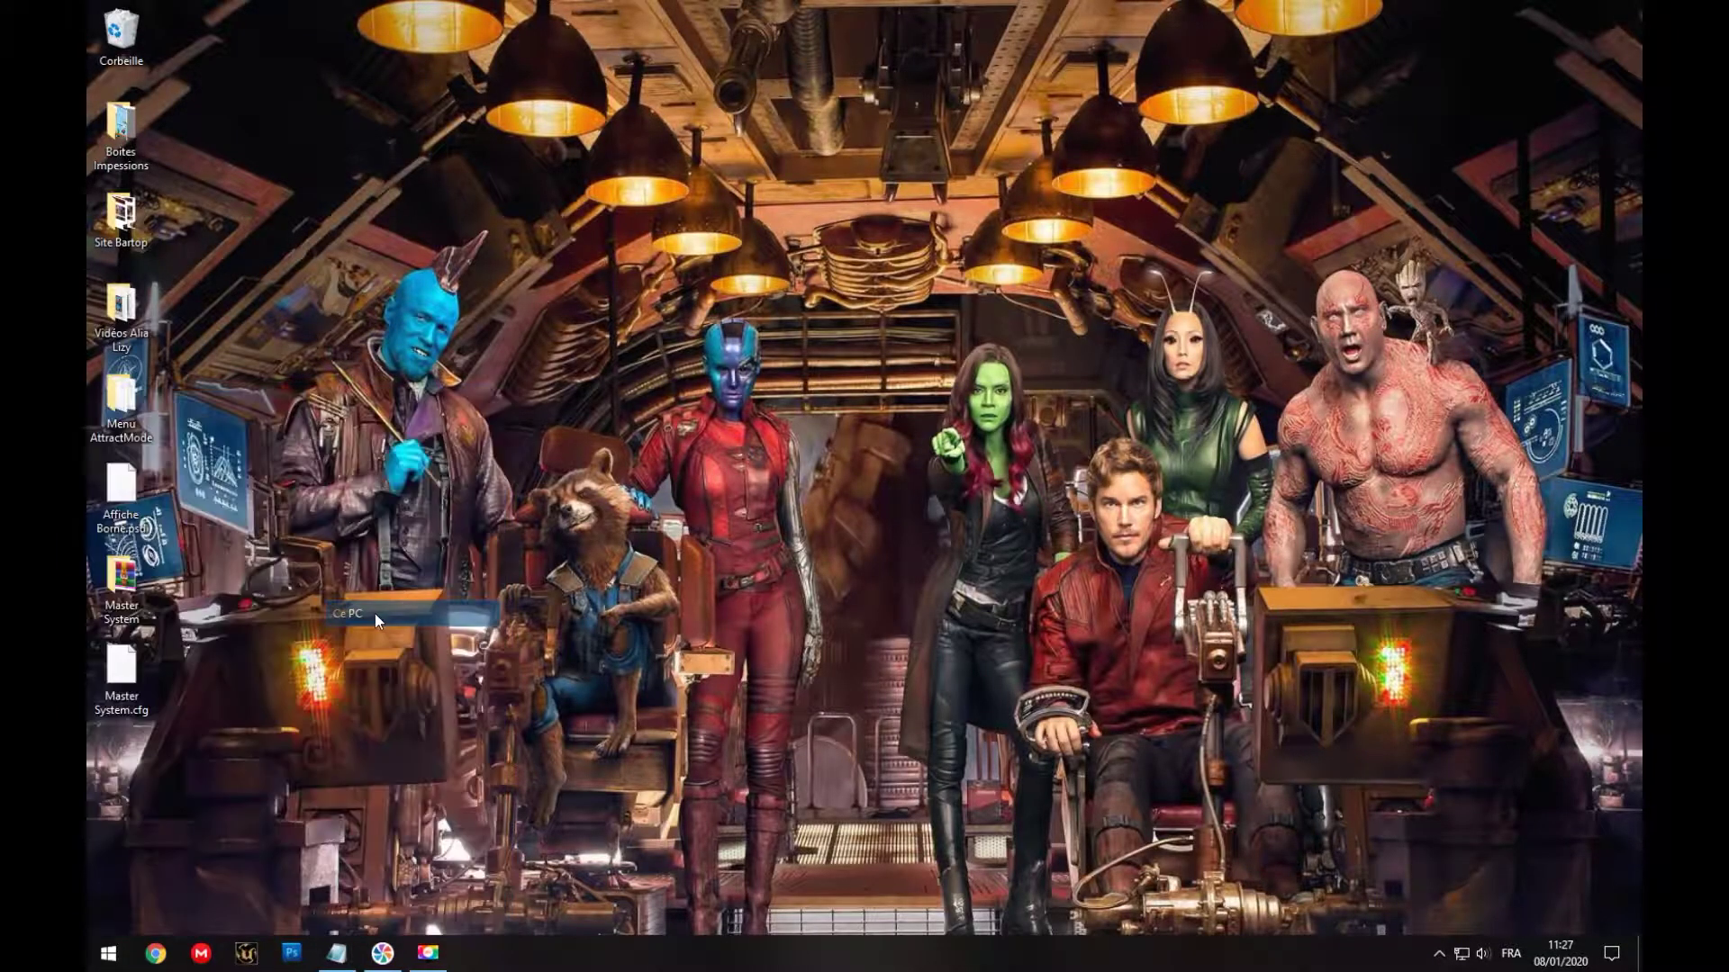
double_click(1010, 446)
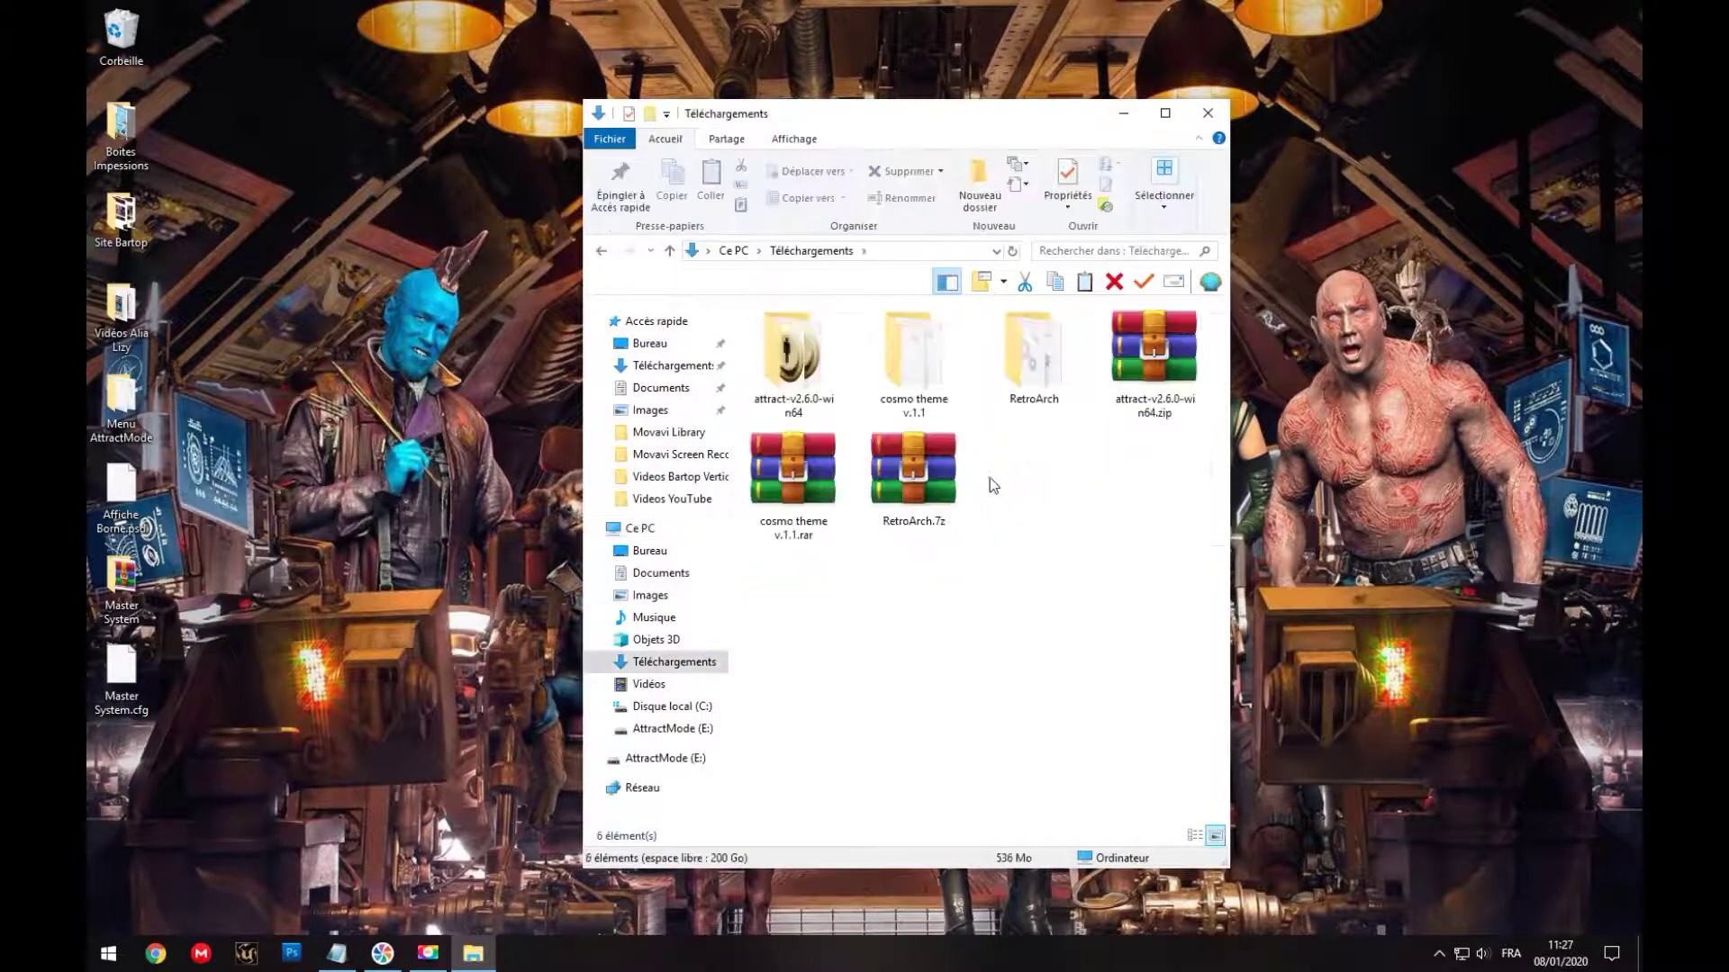
left_click(1163, 378)
left_click(808, 491, "ctrl")
key("Delete")
key("Return")
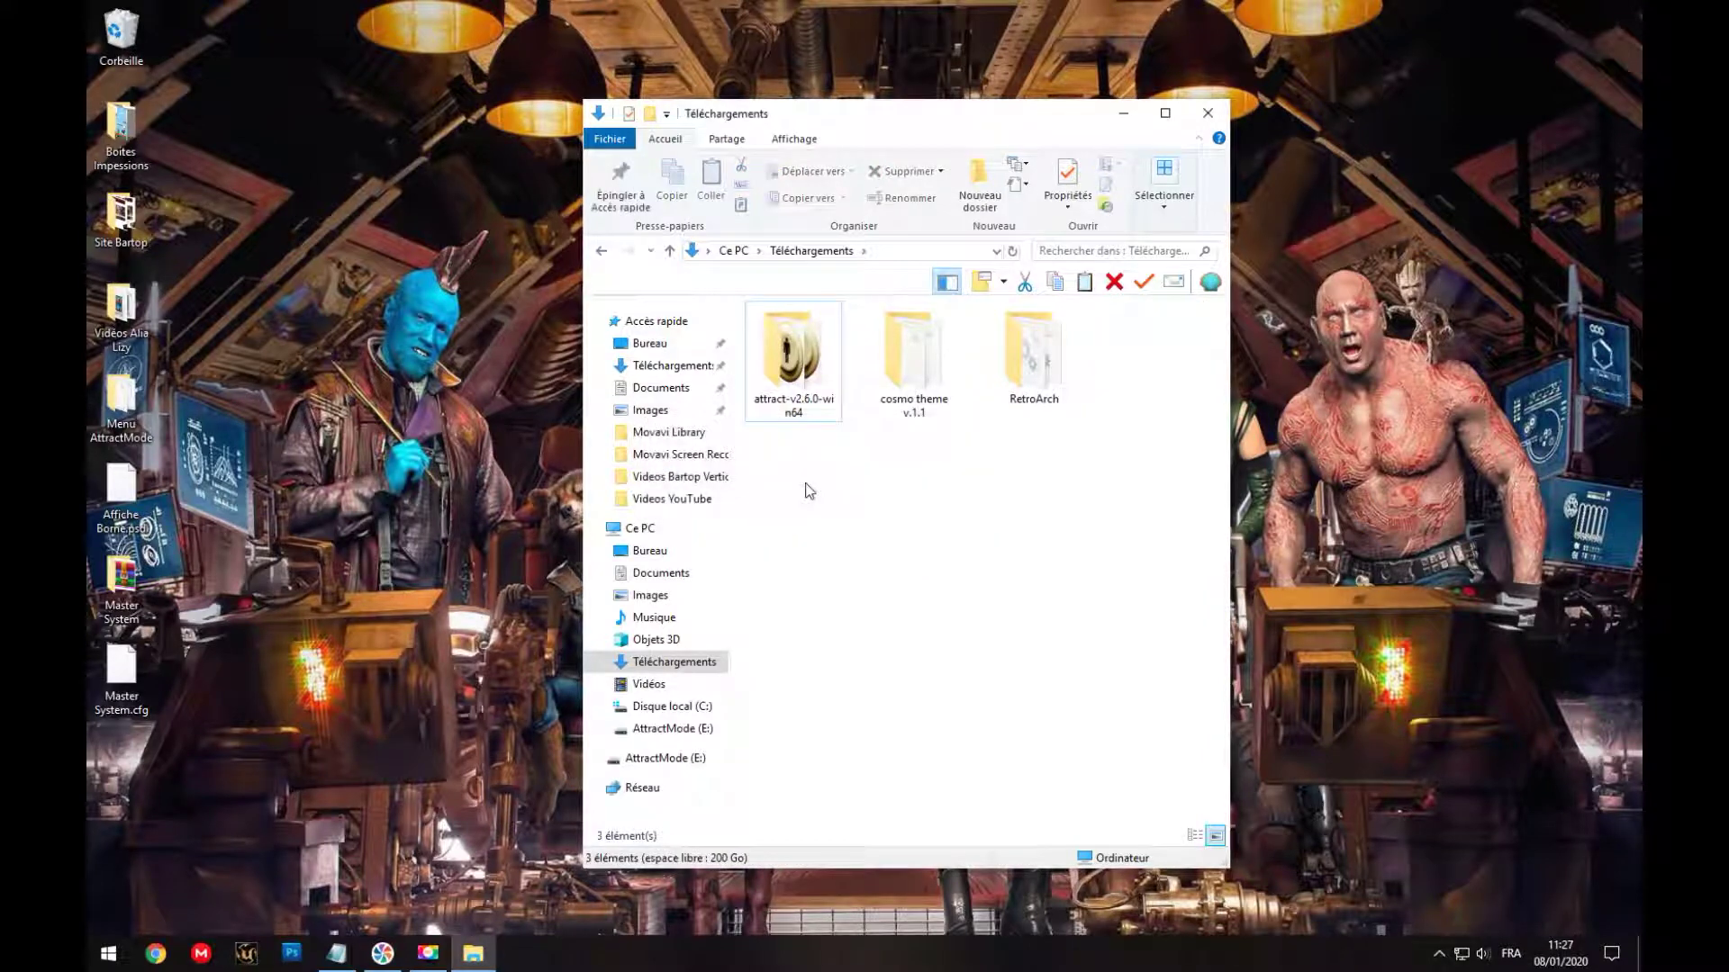
Step: Rename the attract-v2.6.0-win64 folder as AttractMode
right_click(786, 403)
left_click(883, 878)
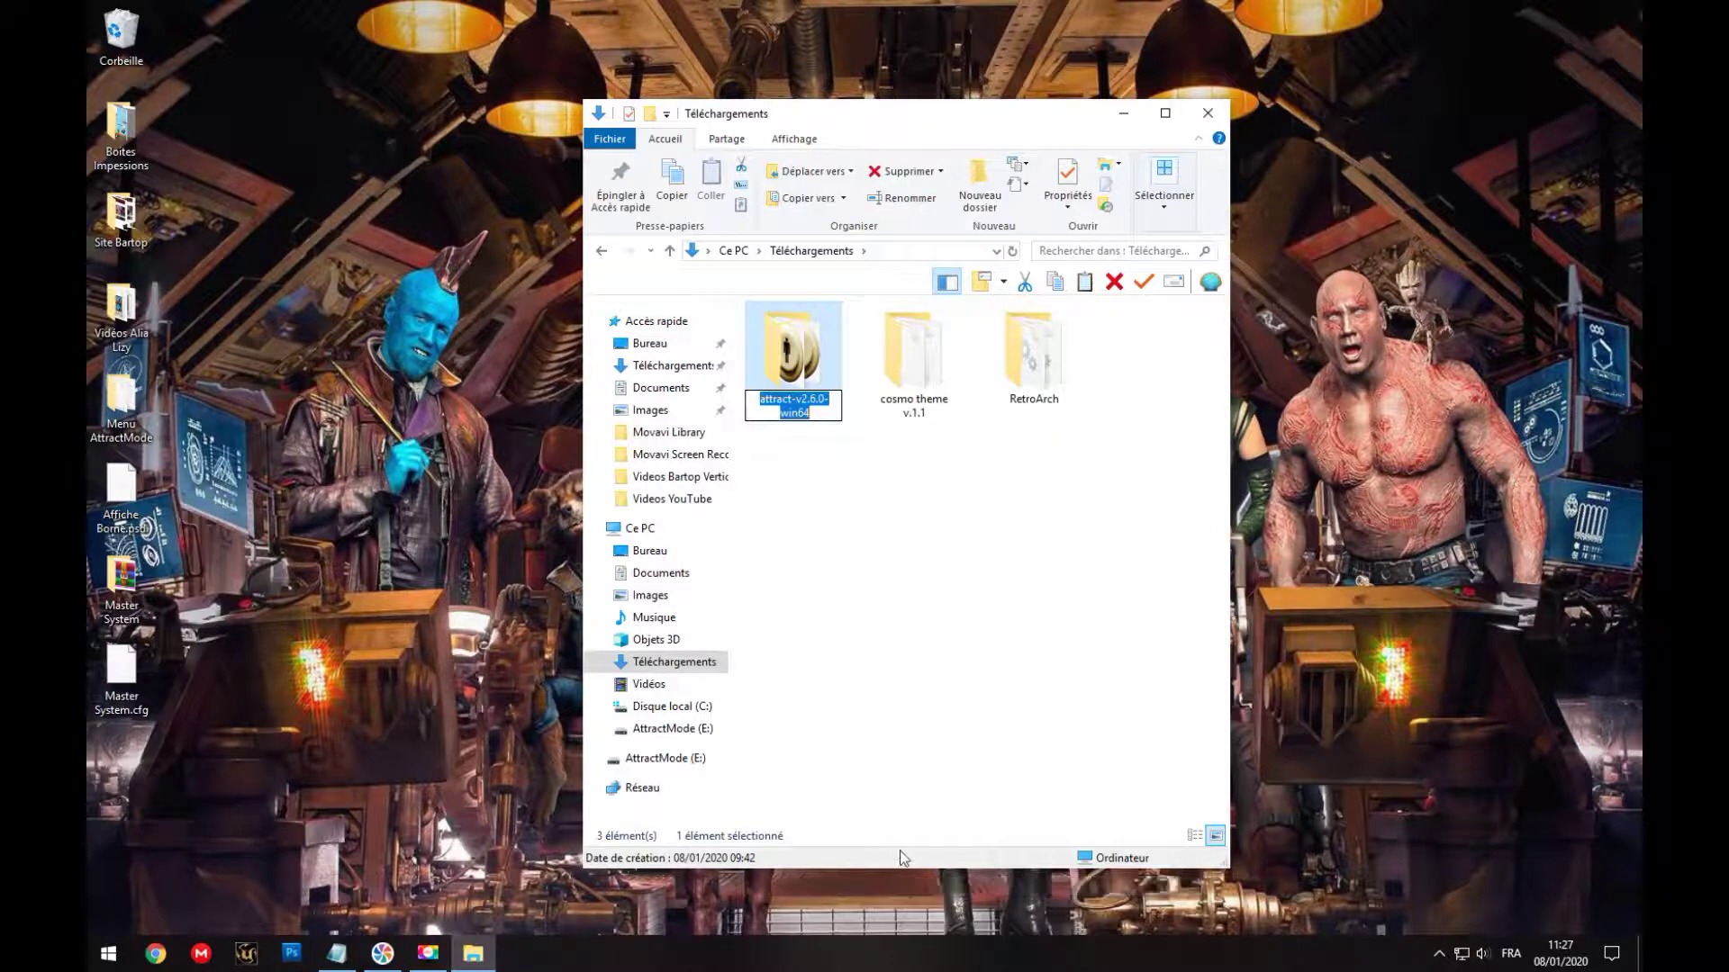
type("Attract")
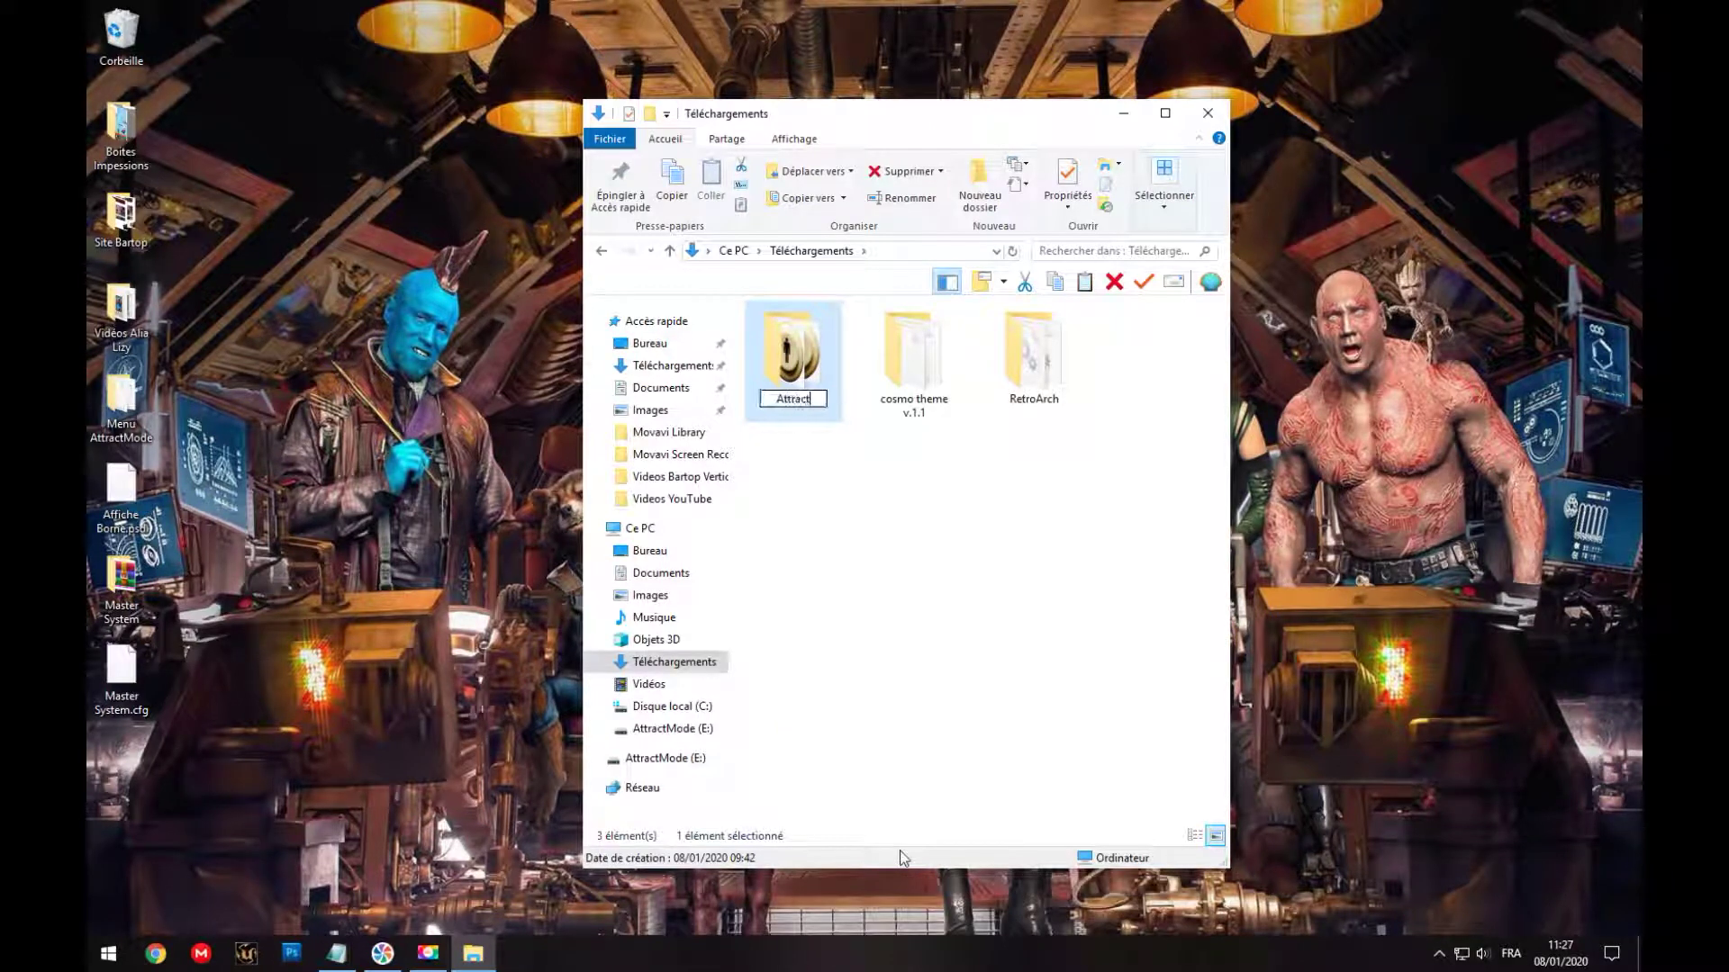
type("Mode")
key("Return")
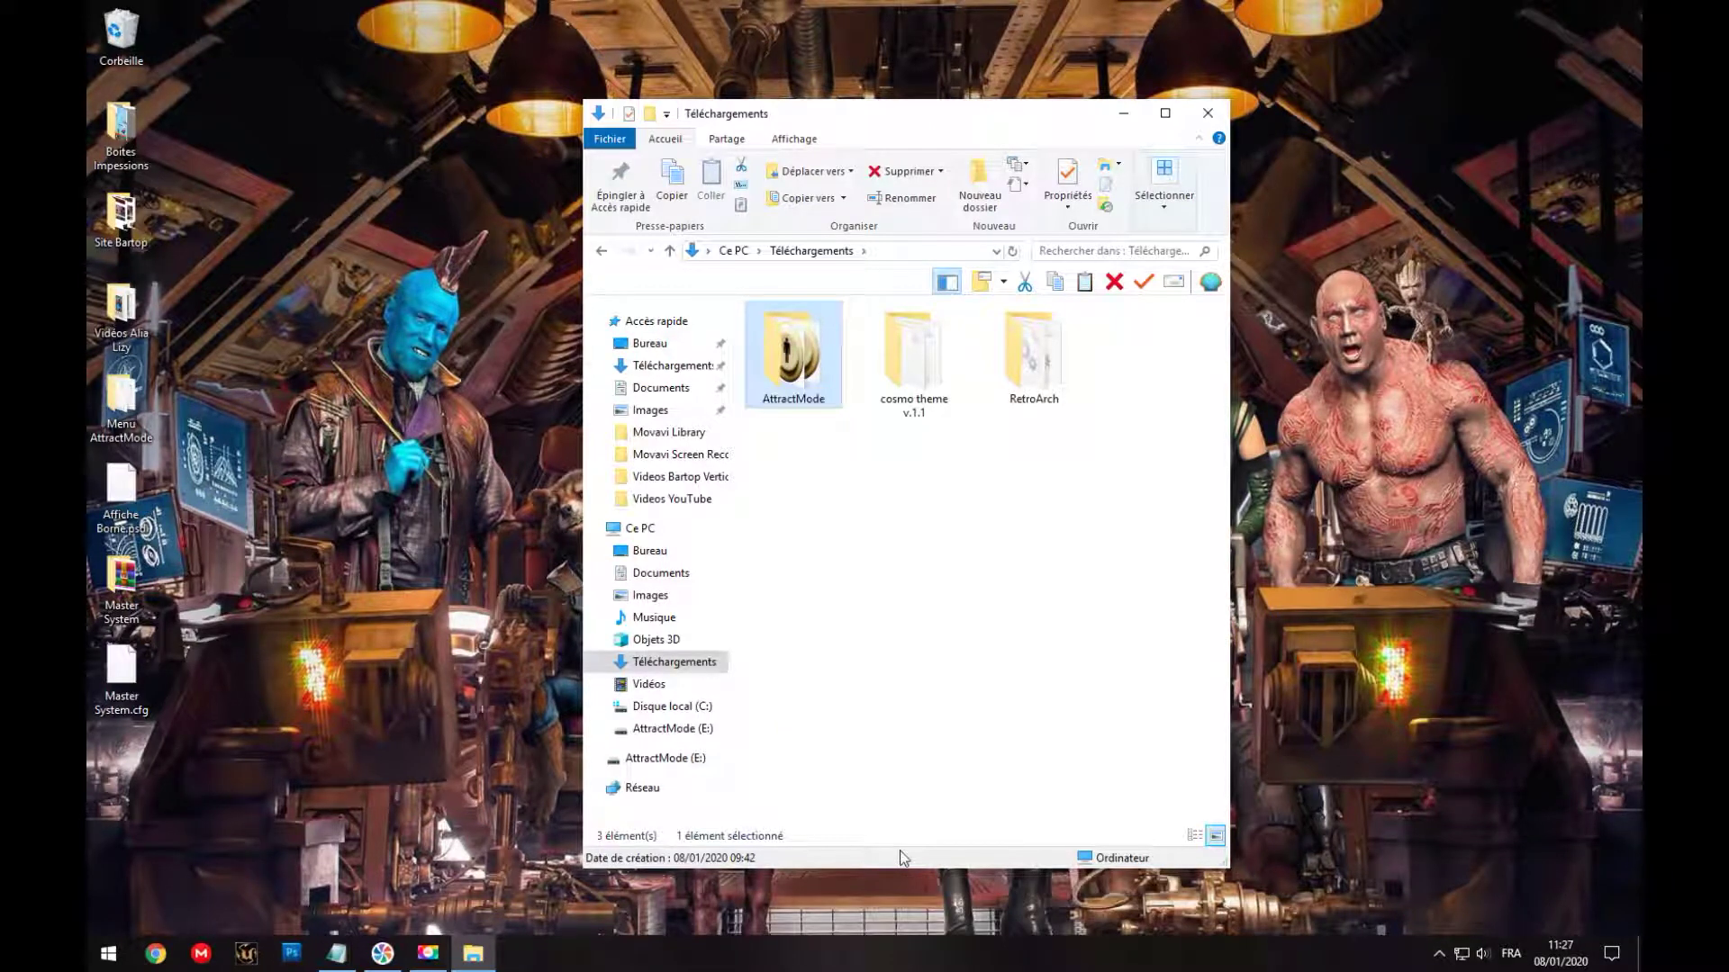
Step: Open the AttractMode (E:) drive in a second File Explorer window placed beside the Téléchargements window
left_click_drag(941, 127, 542, 116)
left_click(108, 953)
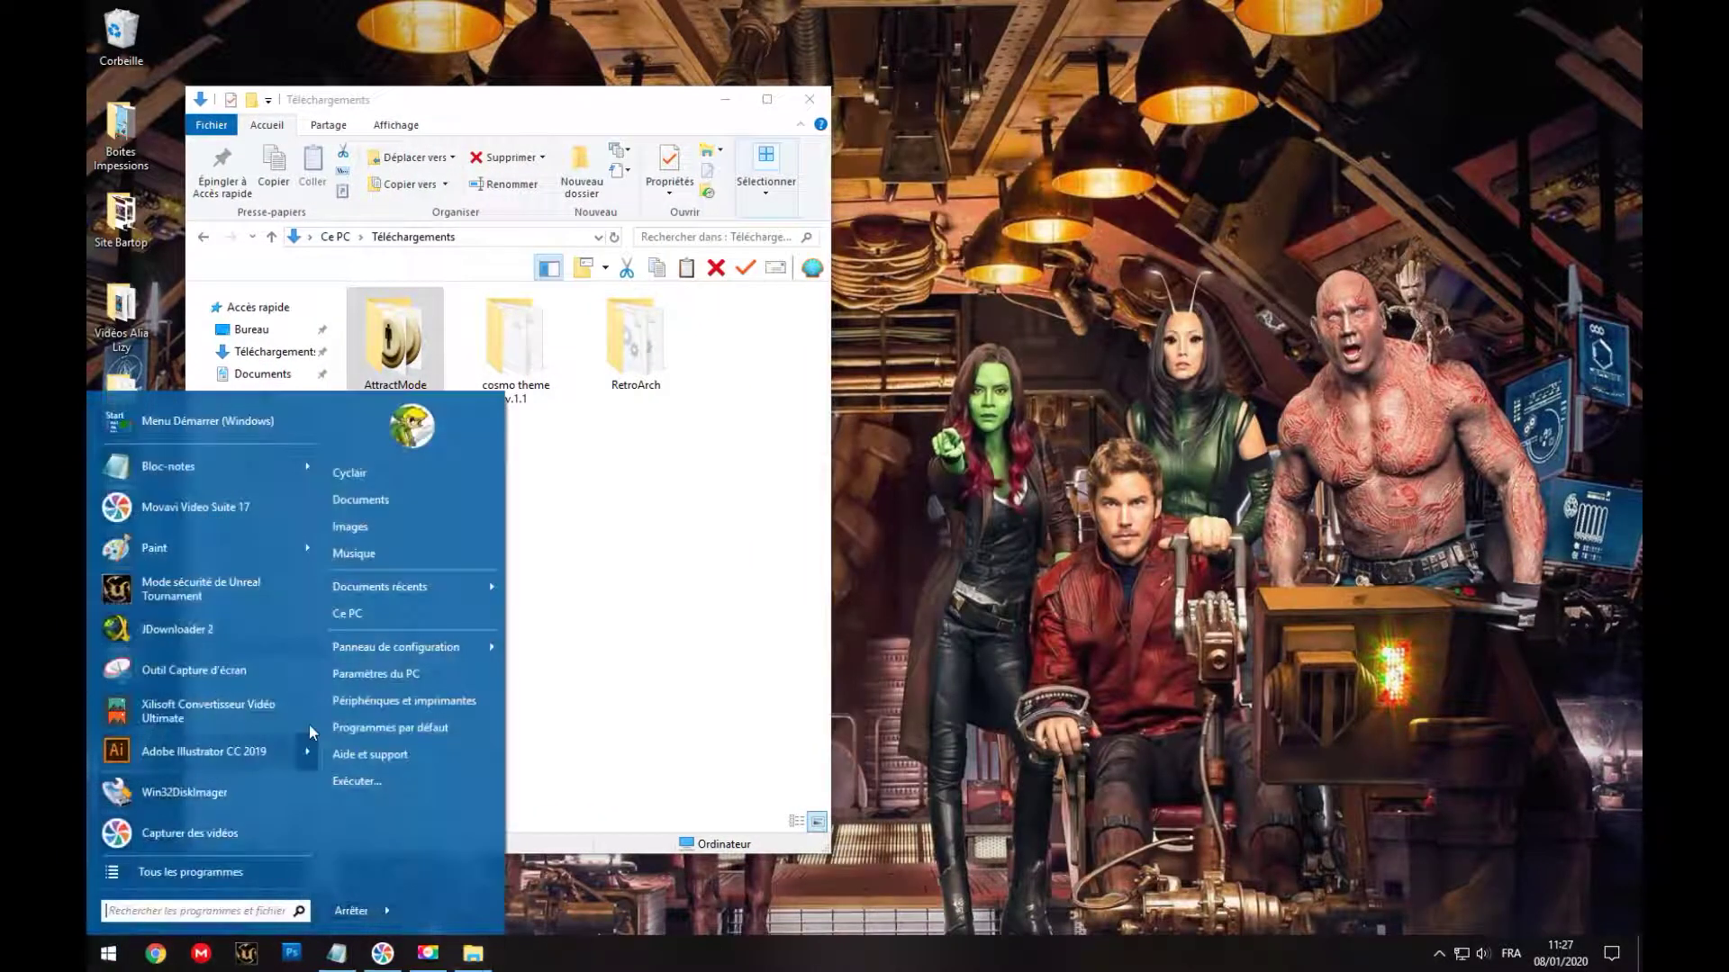
left_click(349, 615)
left_click_drag(599, 117, 1323, 122)
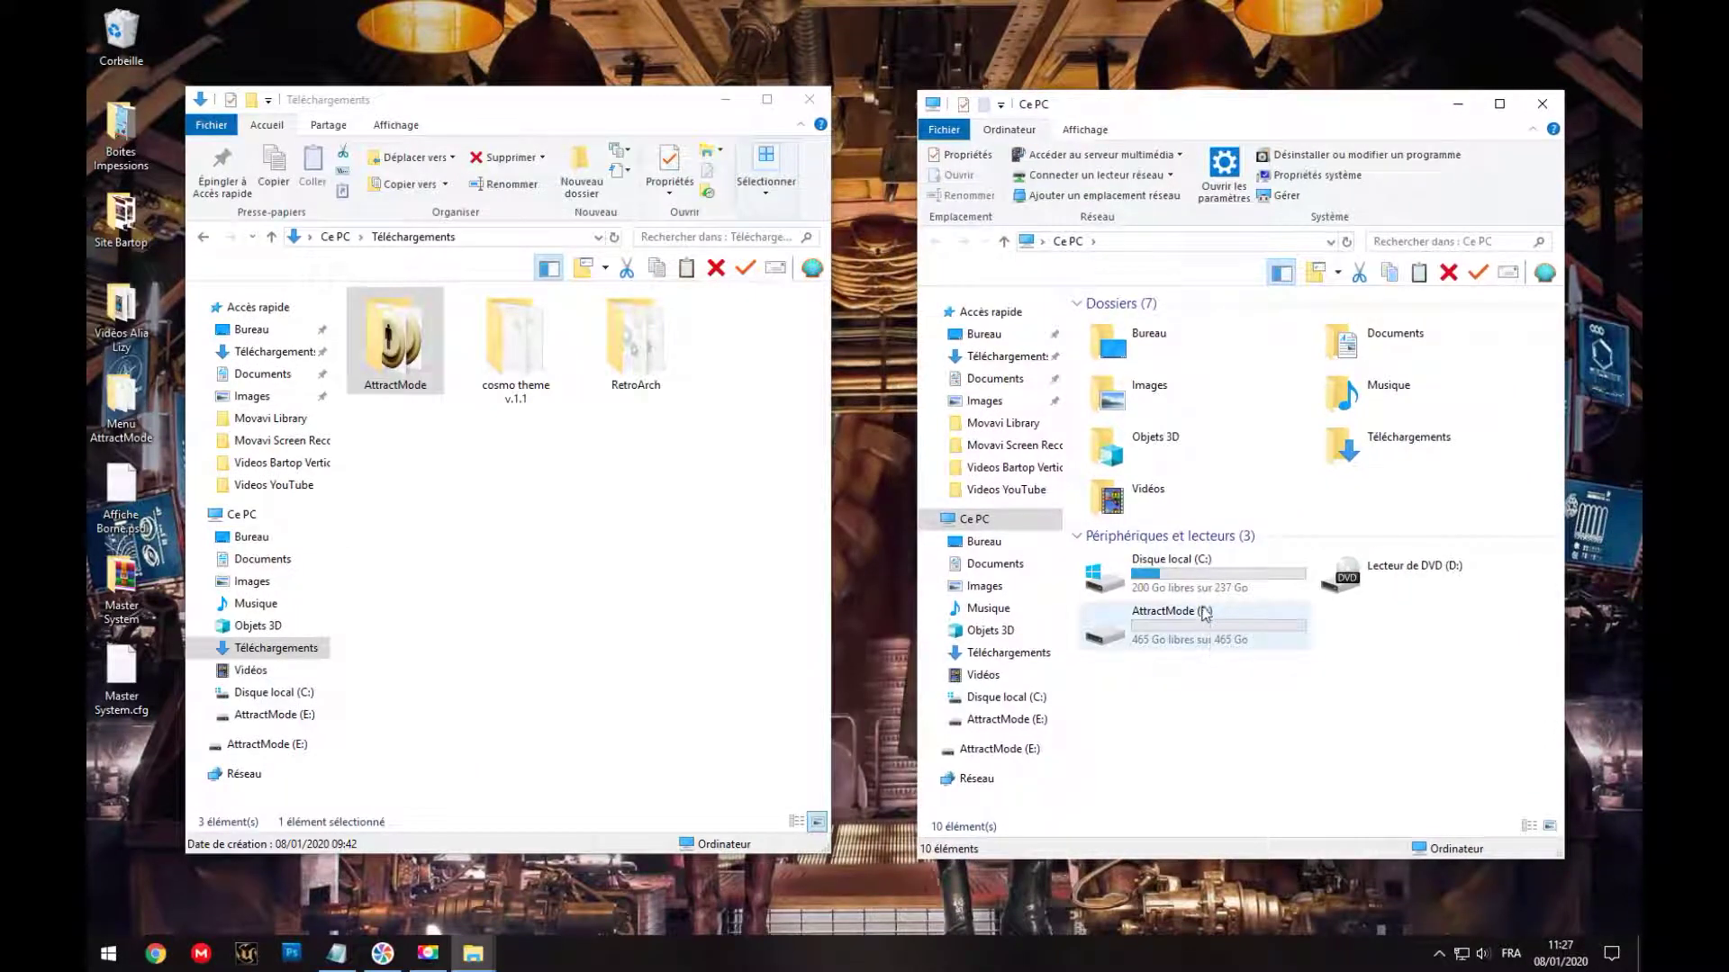
double_click(1168, 639)
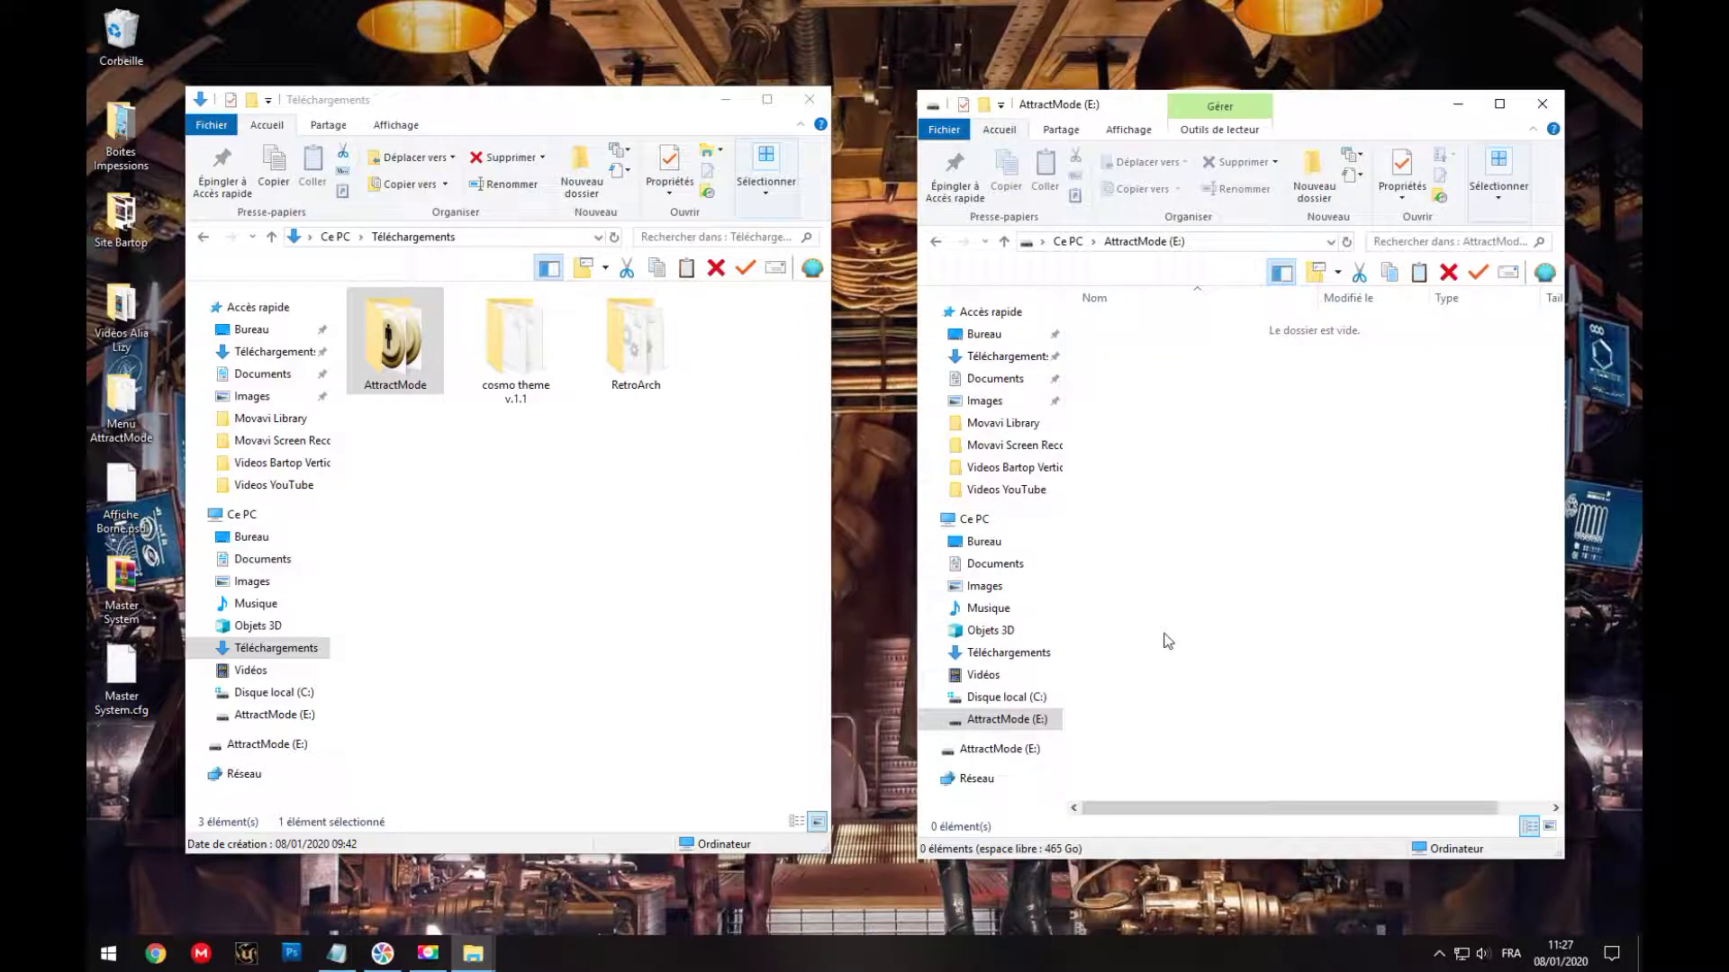
Step: Copy the AttractMode and RetroArch folders from Téléchargements to the AttractMode (E:) drive, minimizing the progress window
left_click_drag(395, 347, 1234, 491)
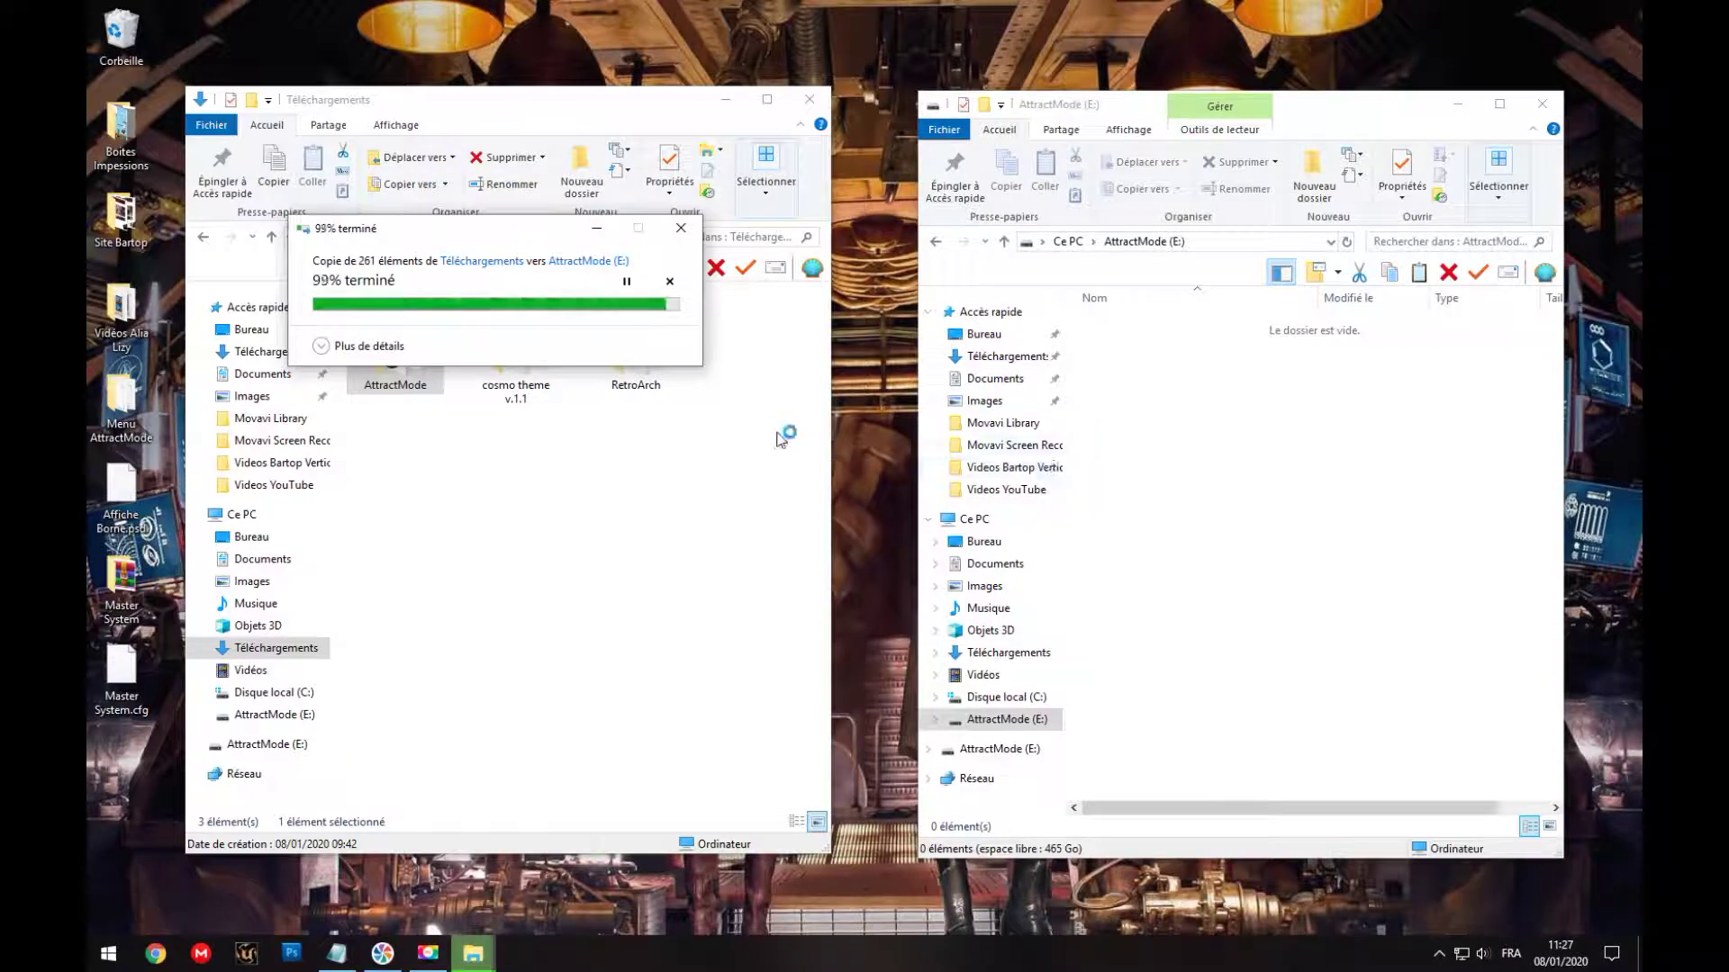
left_click_drag(635, 340, 1295, 537)
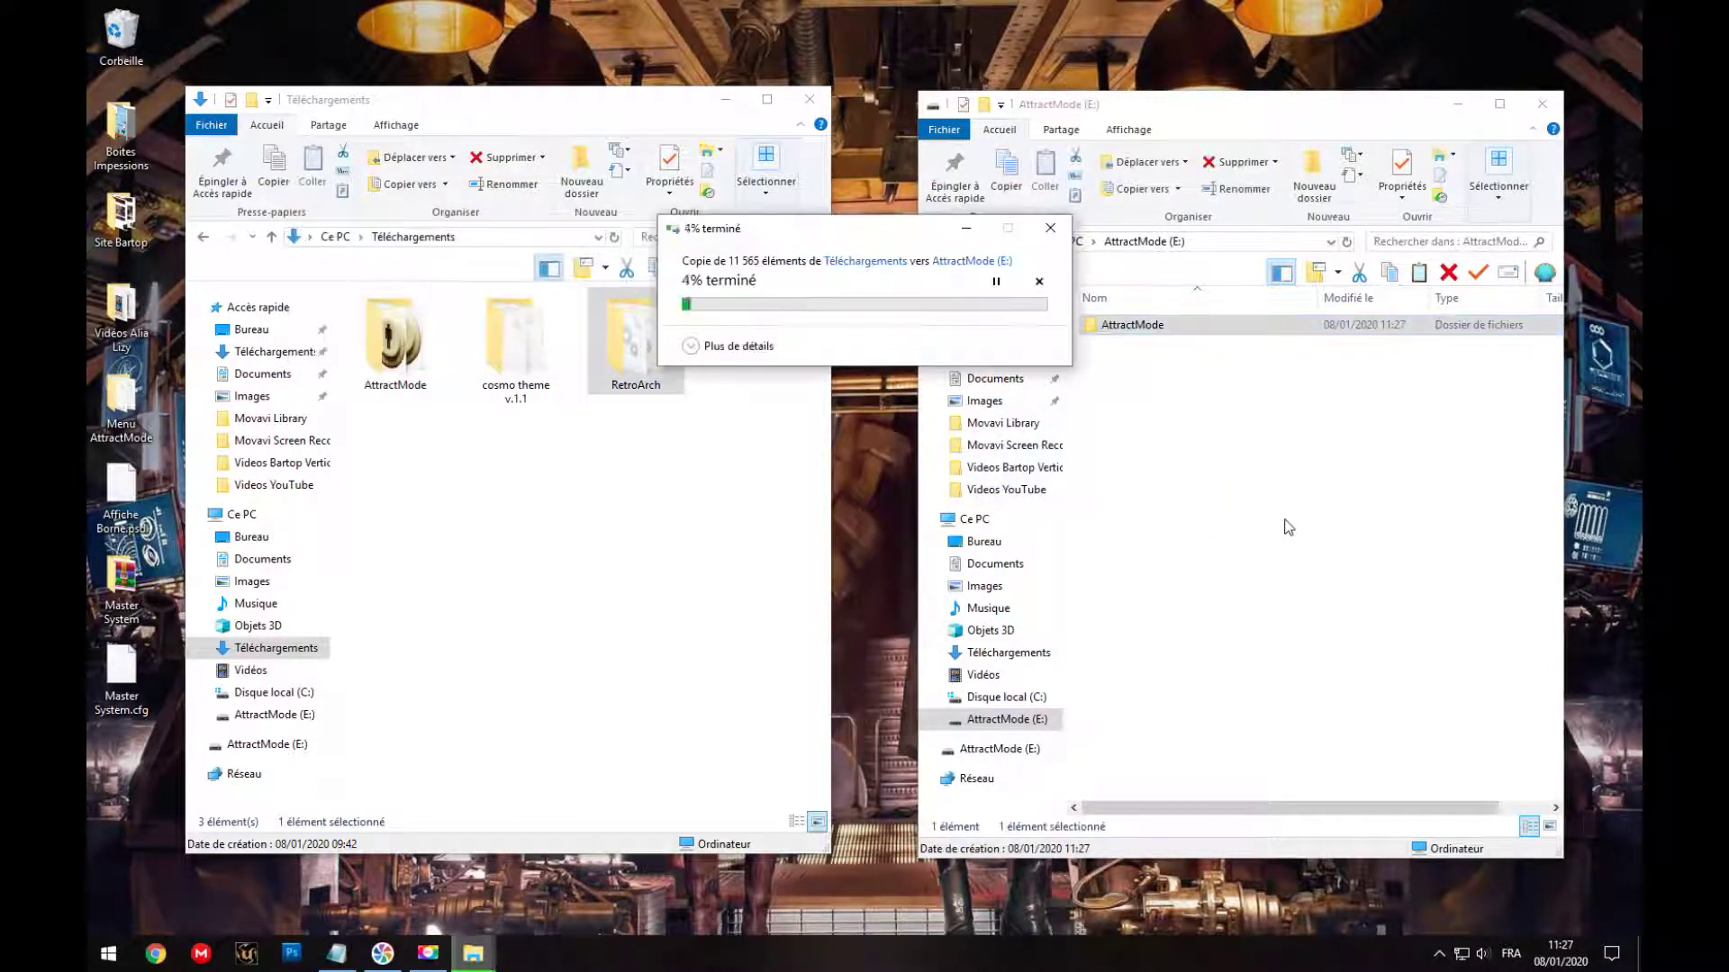
left_click(966, 228)
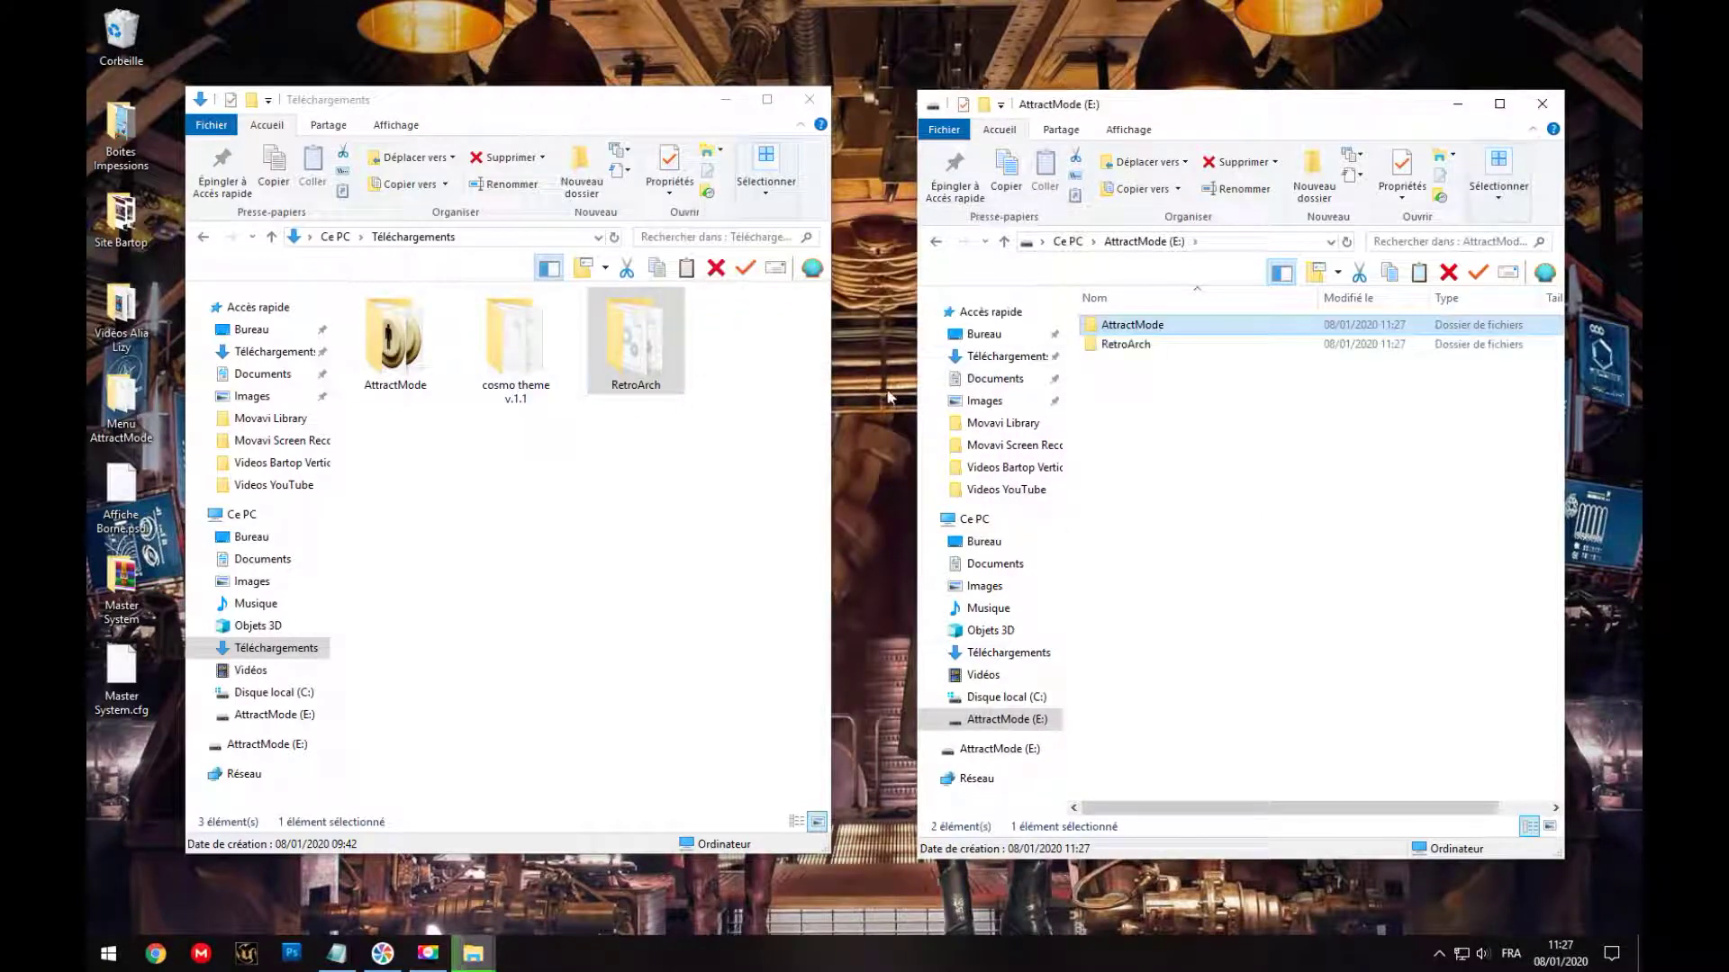
Step: Delete the wheel folder from the menu-art folder of AttractMode on the E: drive
double_click(1148, 329)
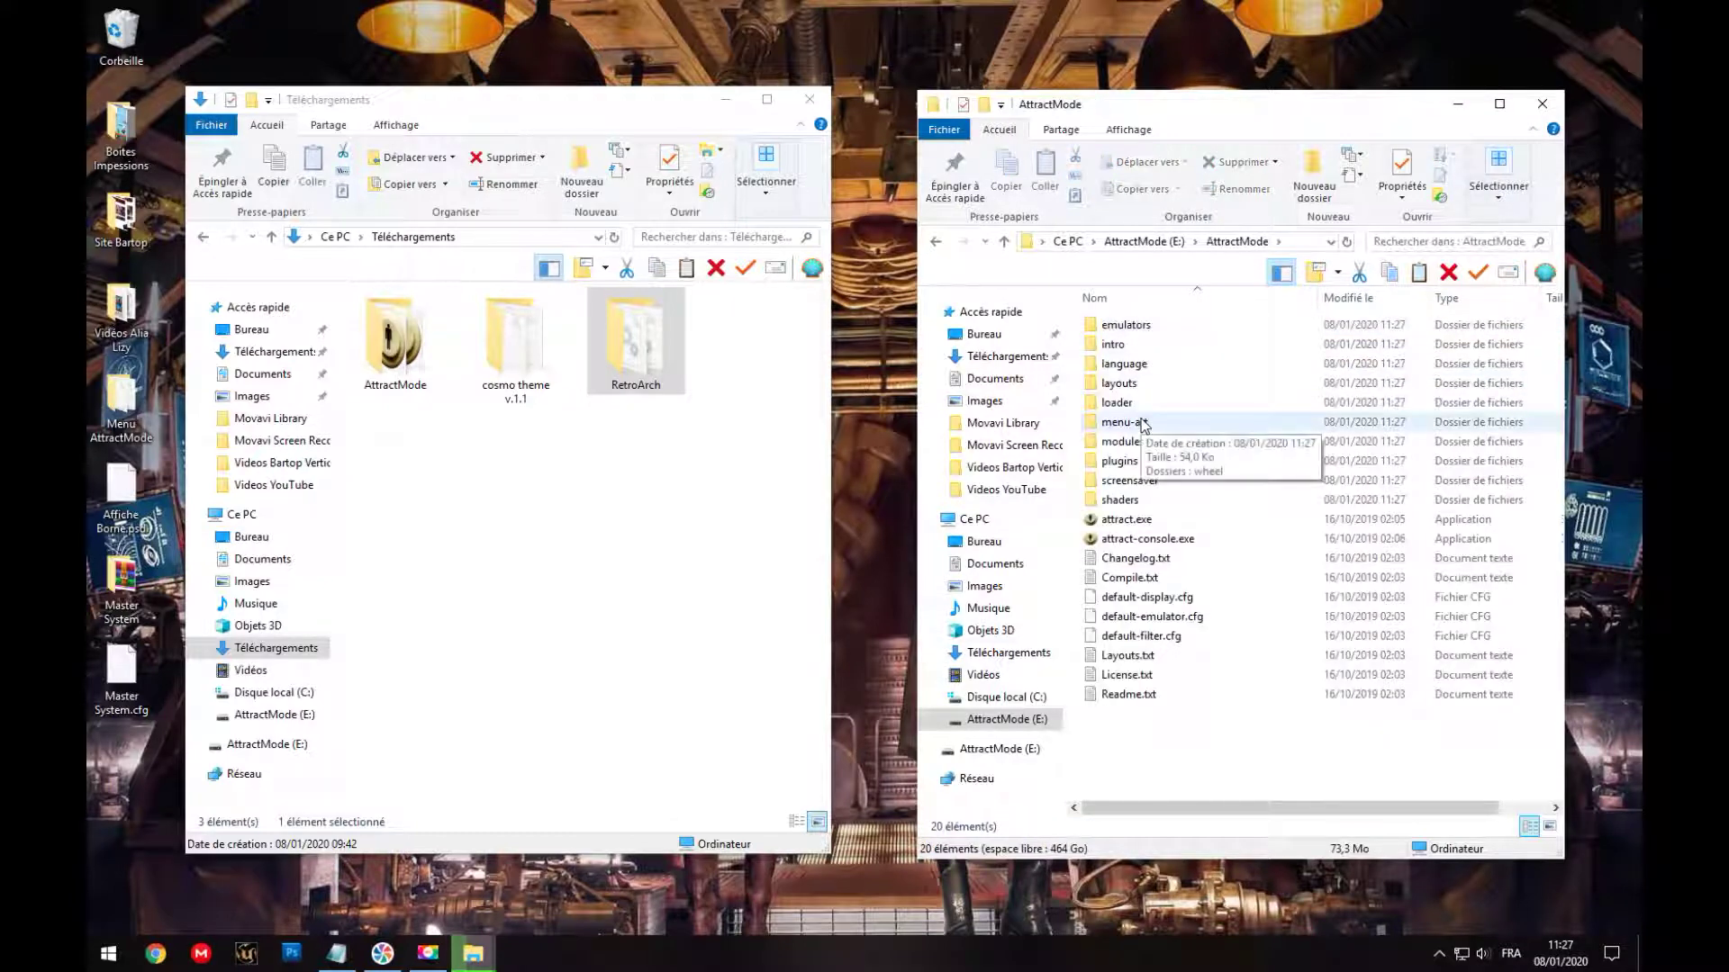
double_click(1142, 424)
left_click(1126, 331)
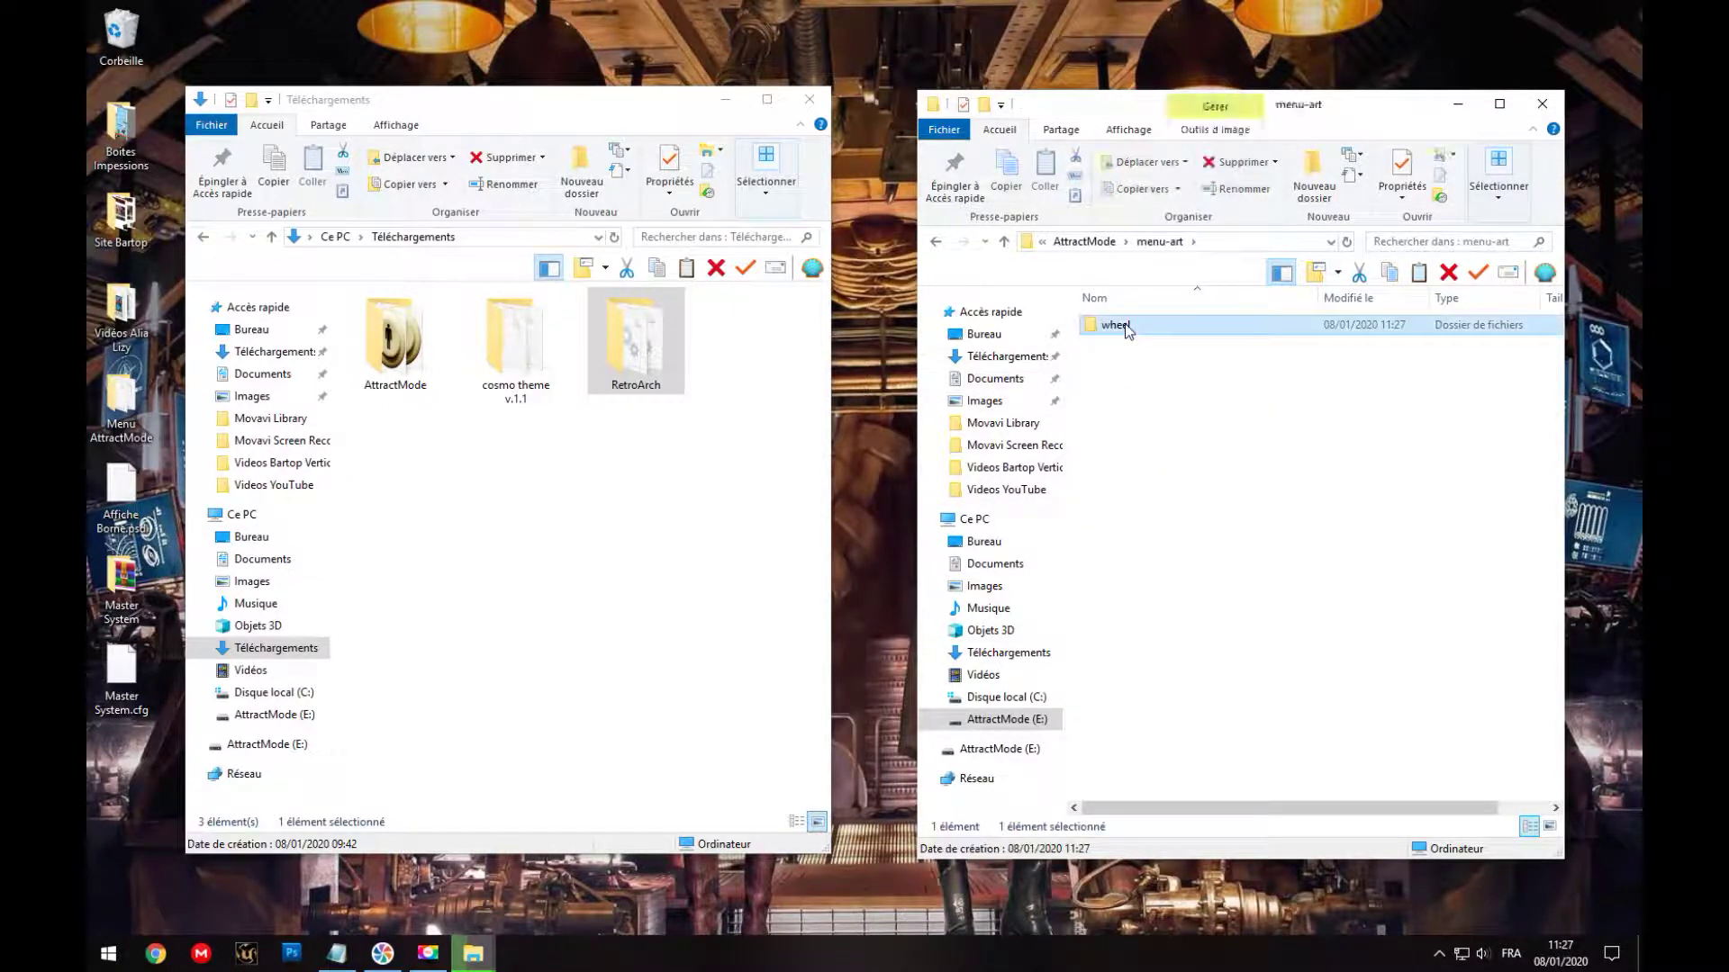
key("Delete")
key("Return")
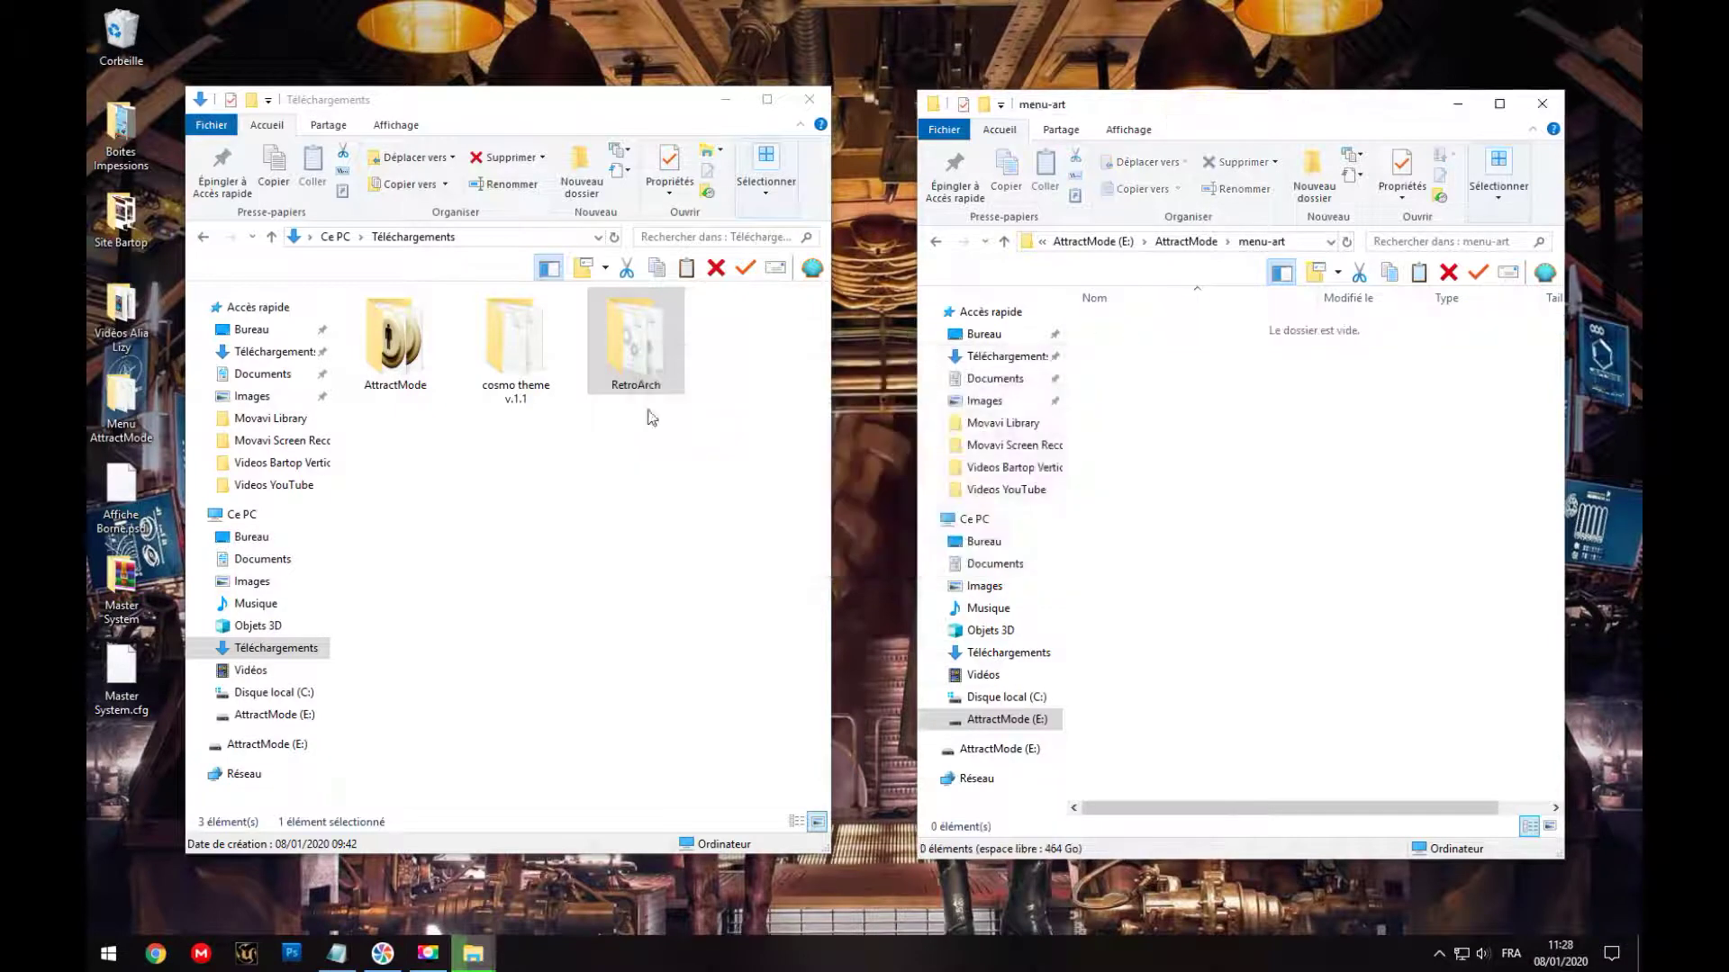
Step: Copy the cartart, fanart, flyer, marquee and wheel folders from cosmo theme v.1.1's menu-art into AttractMode's menu-art folder
left_click(527, 362)
double_click(527, 362)
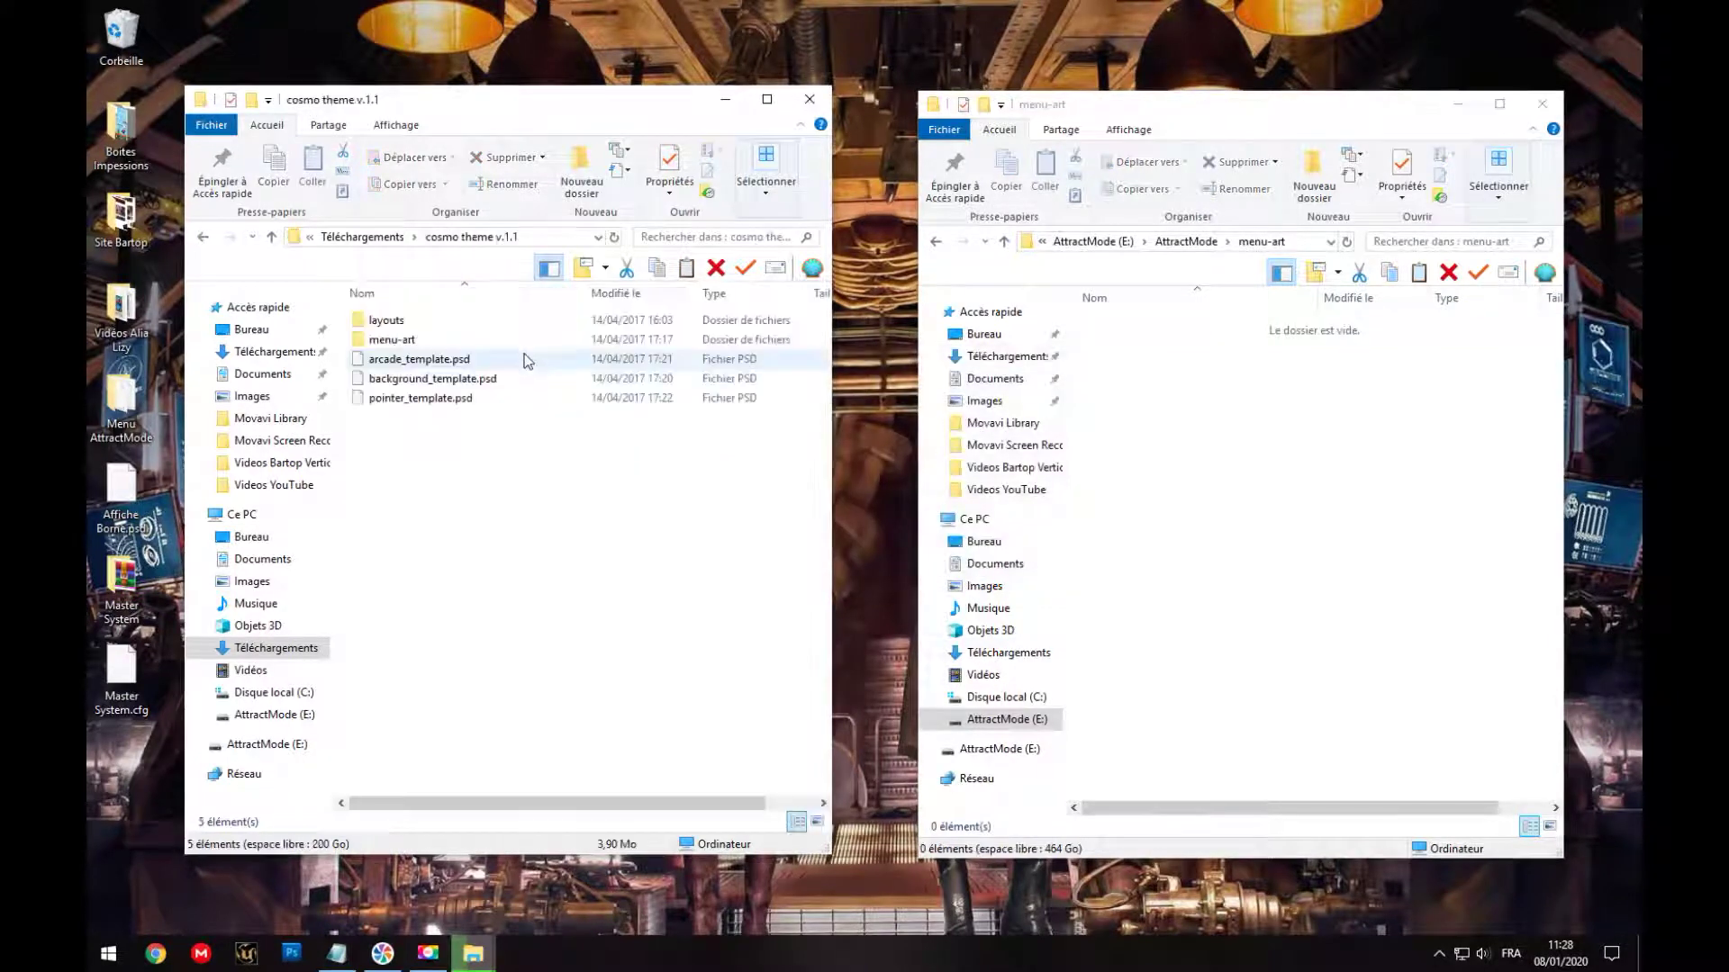
double_click(407, 342)
left_click_drag(423, 435, 1214, 521)
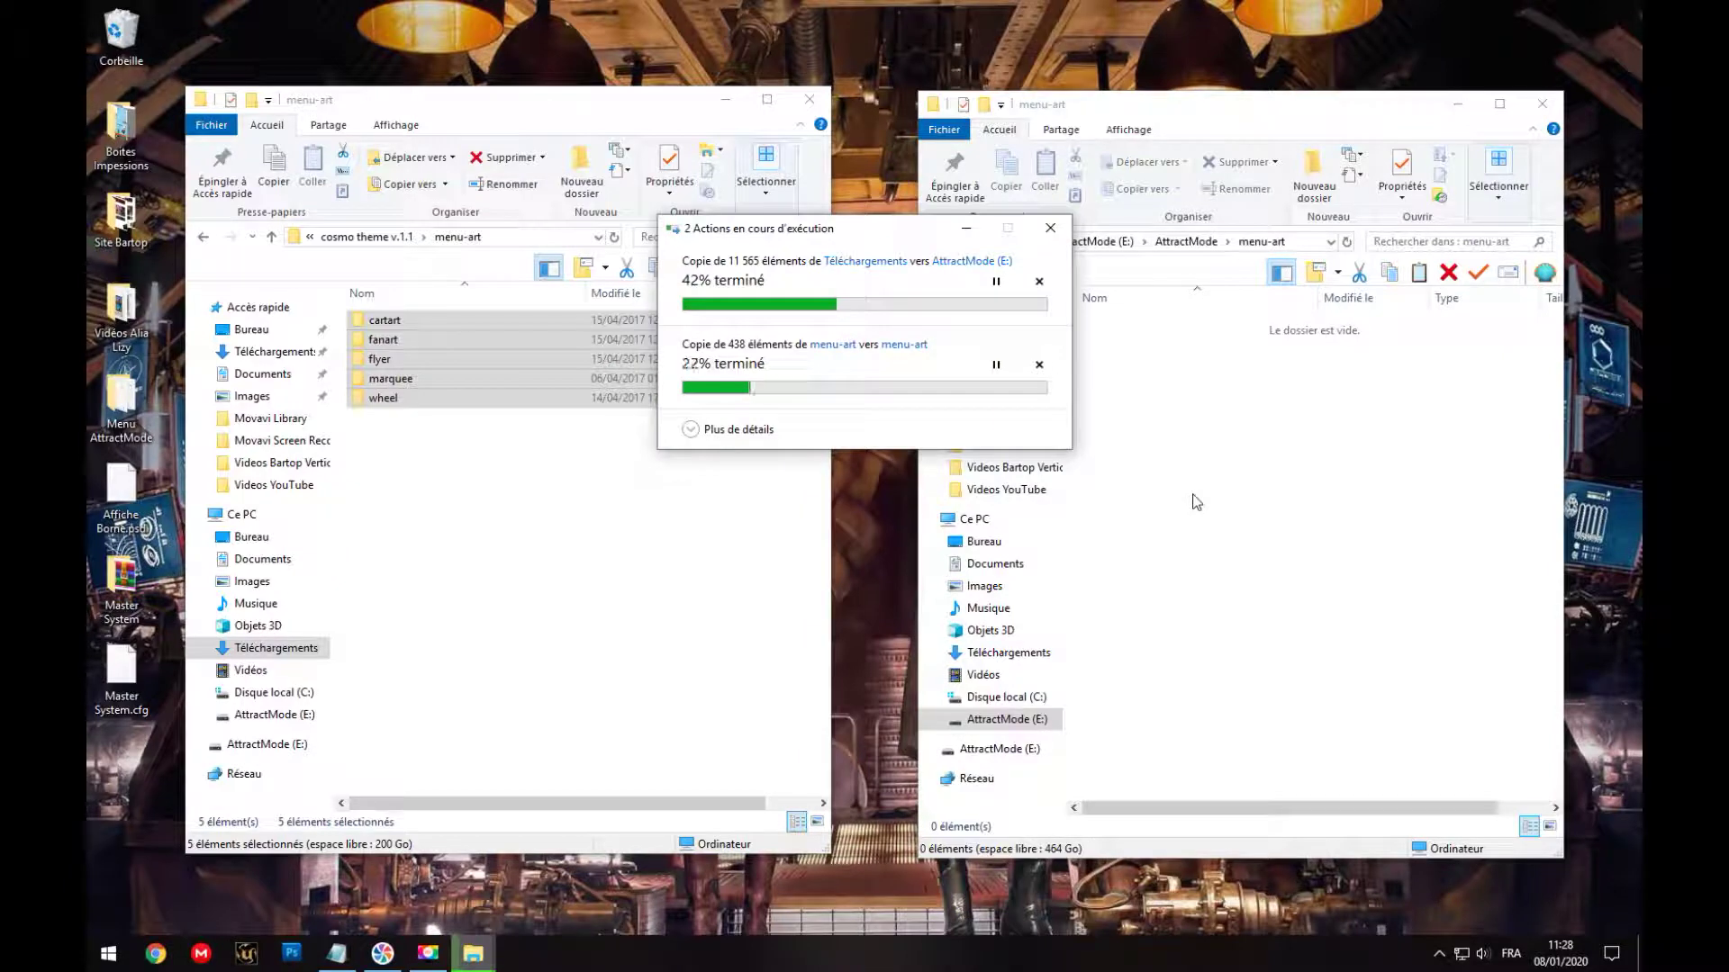
left_click(966, 228)
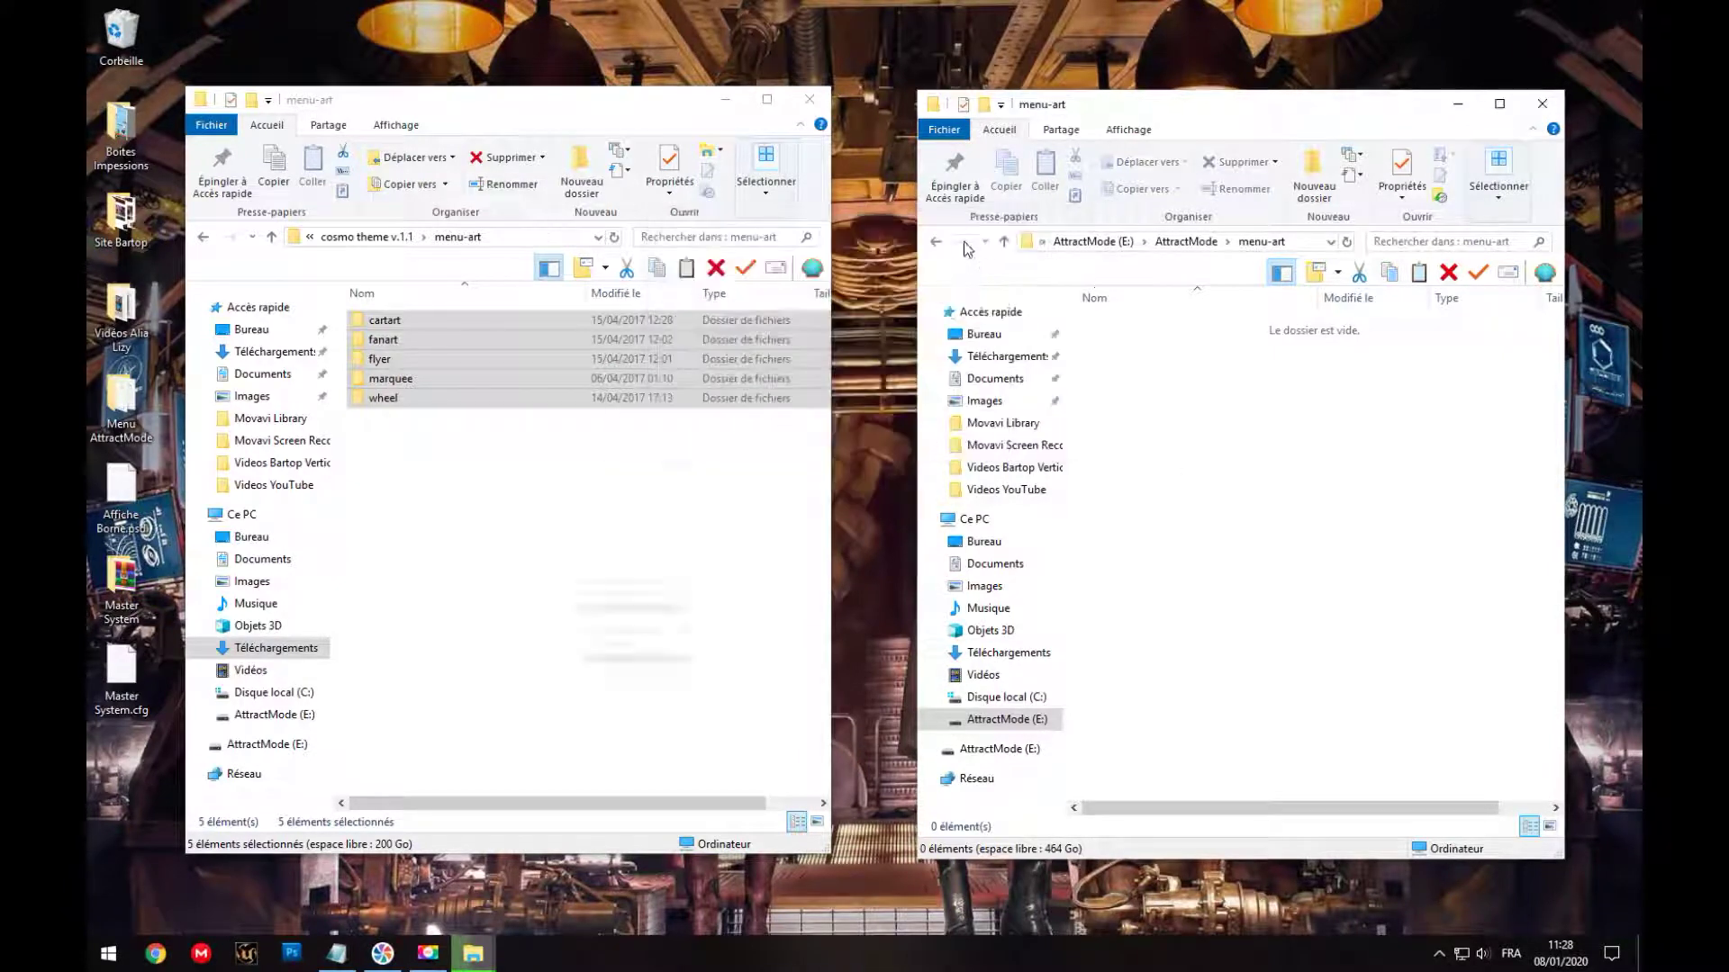
Step: Delete all the default layout folders, from Attrac-Man to Verticools, in AttractMode's layouts folder on the E: drive
left_click(937, 242)
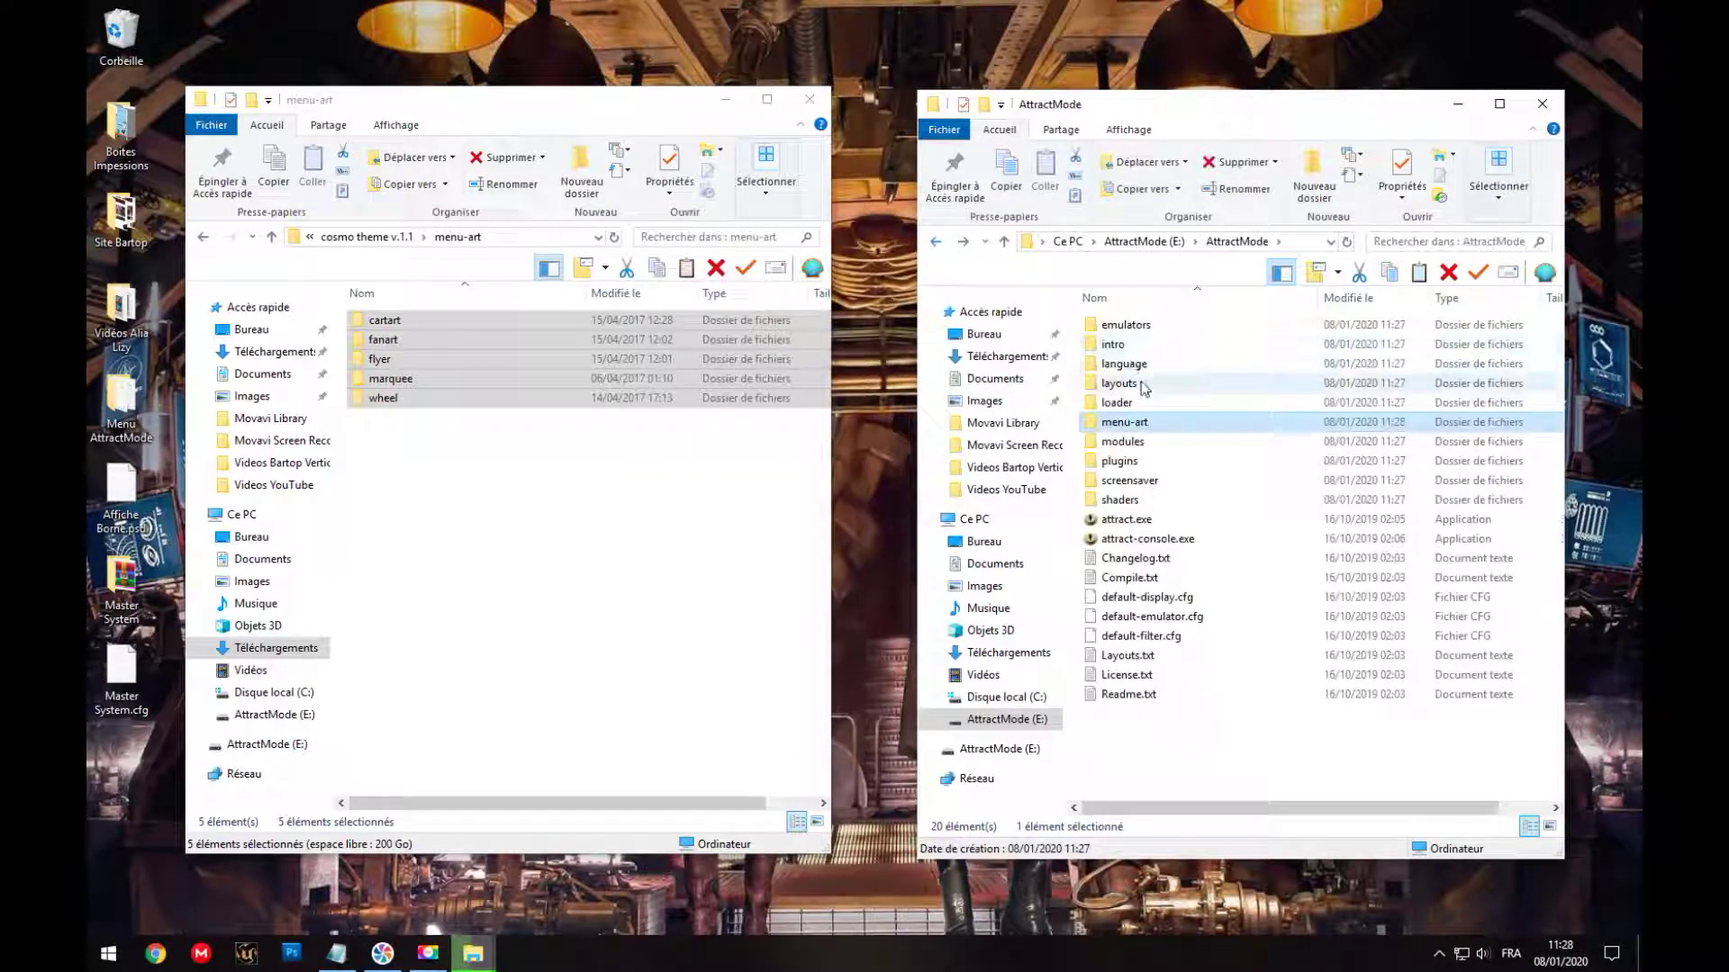
double_click(1140, 392)
left_click_drag(1178, 532, 1149, 326)
key("Delete")
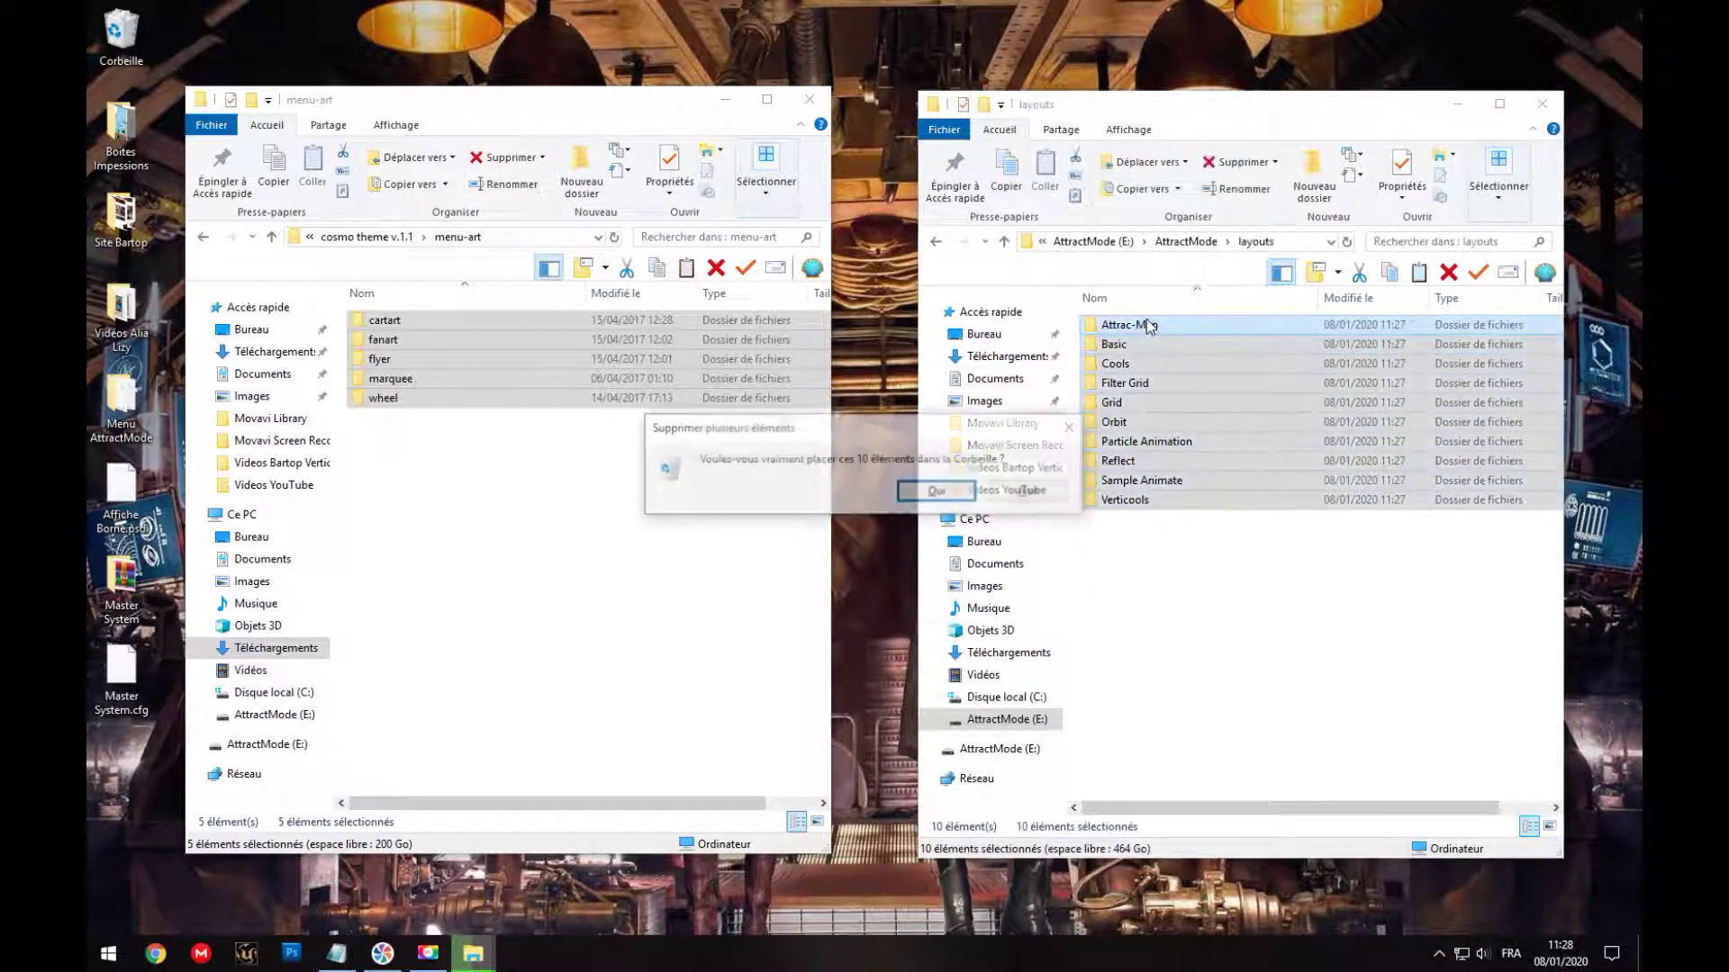
key("Return")
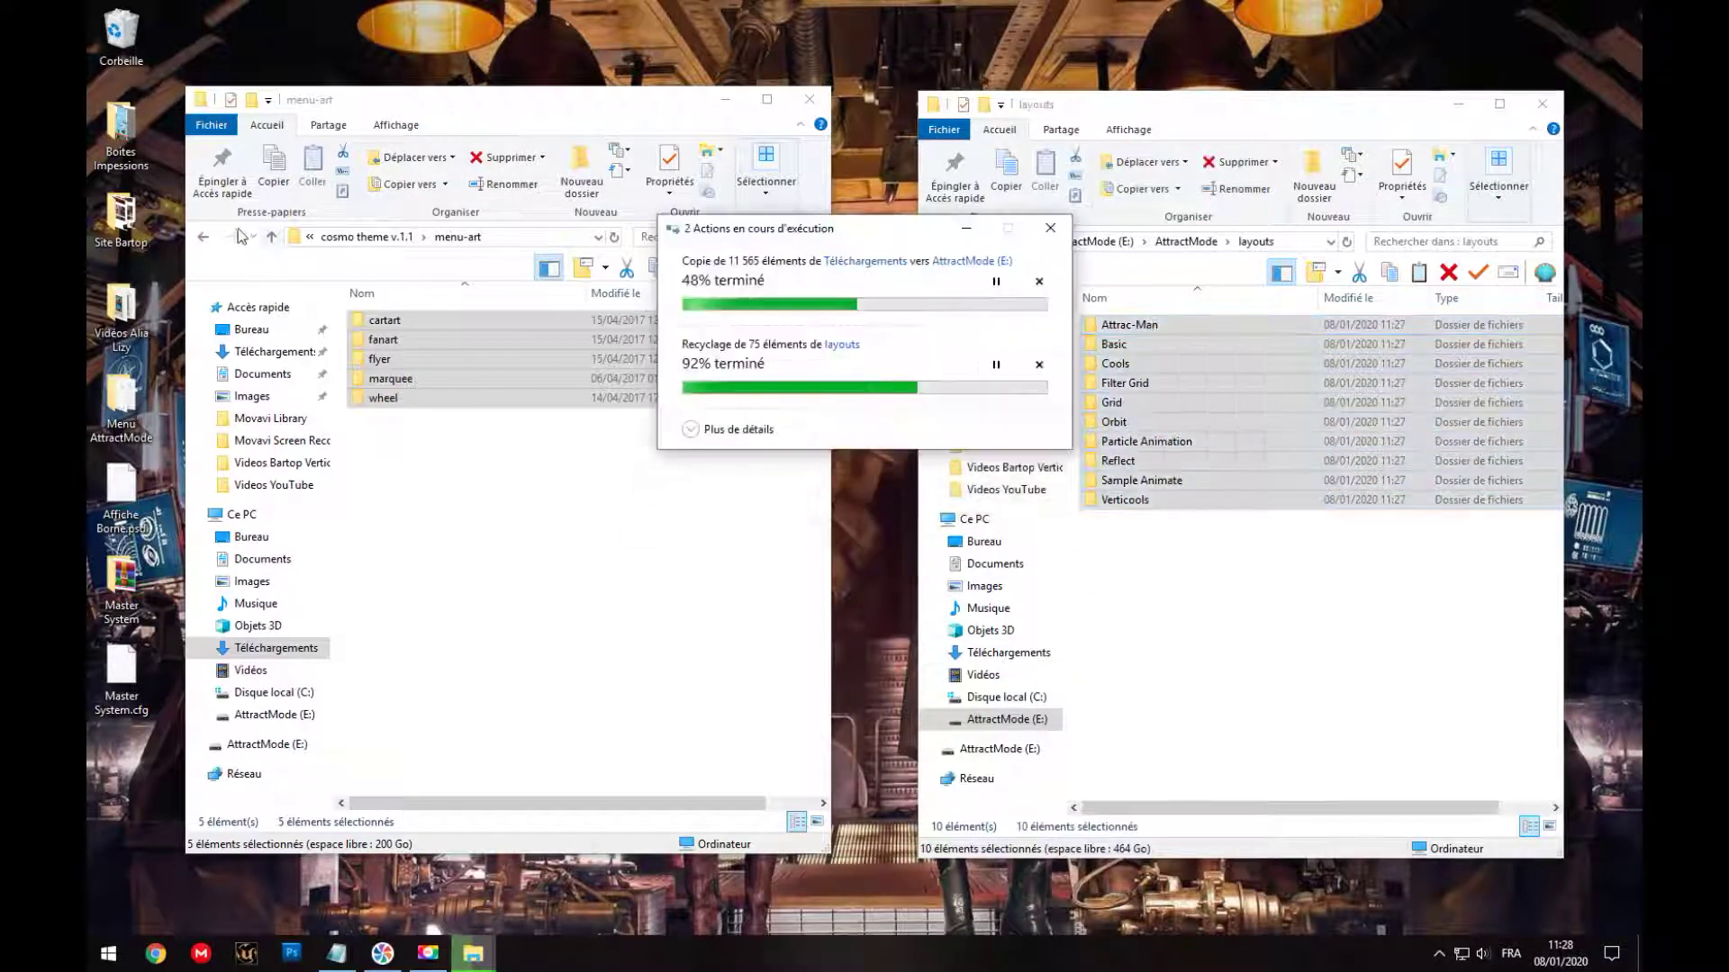
Step: Copy all six cosmo layout folders from cosmo theme v.1.1's layouts folder into AttractMode's layouts folder
left_click(204, 237)
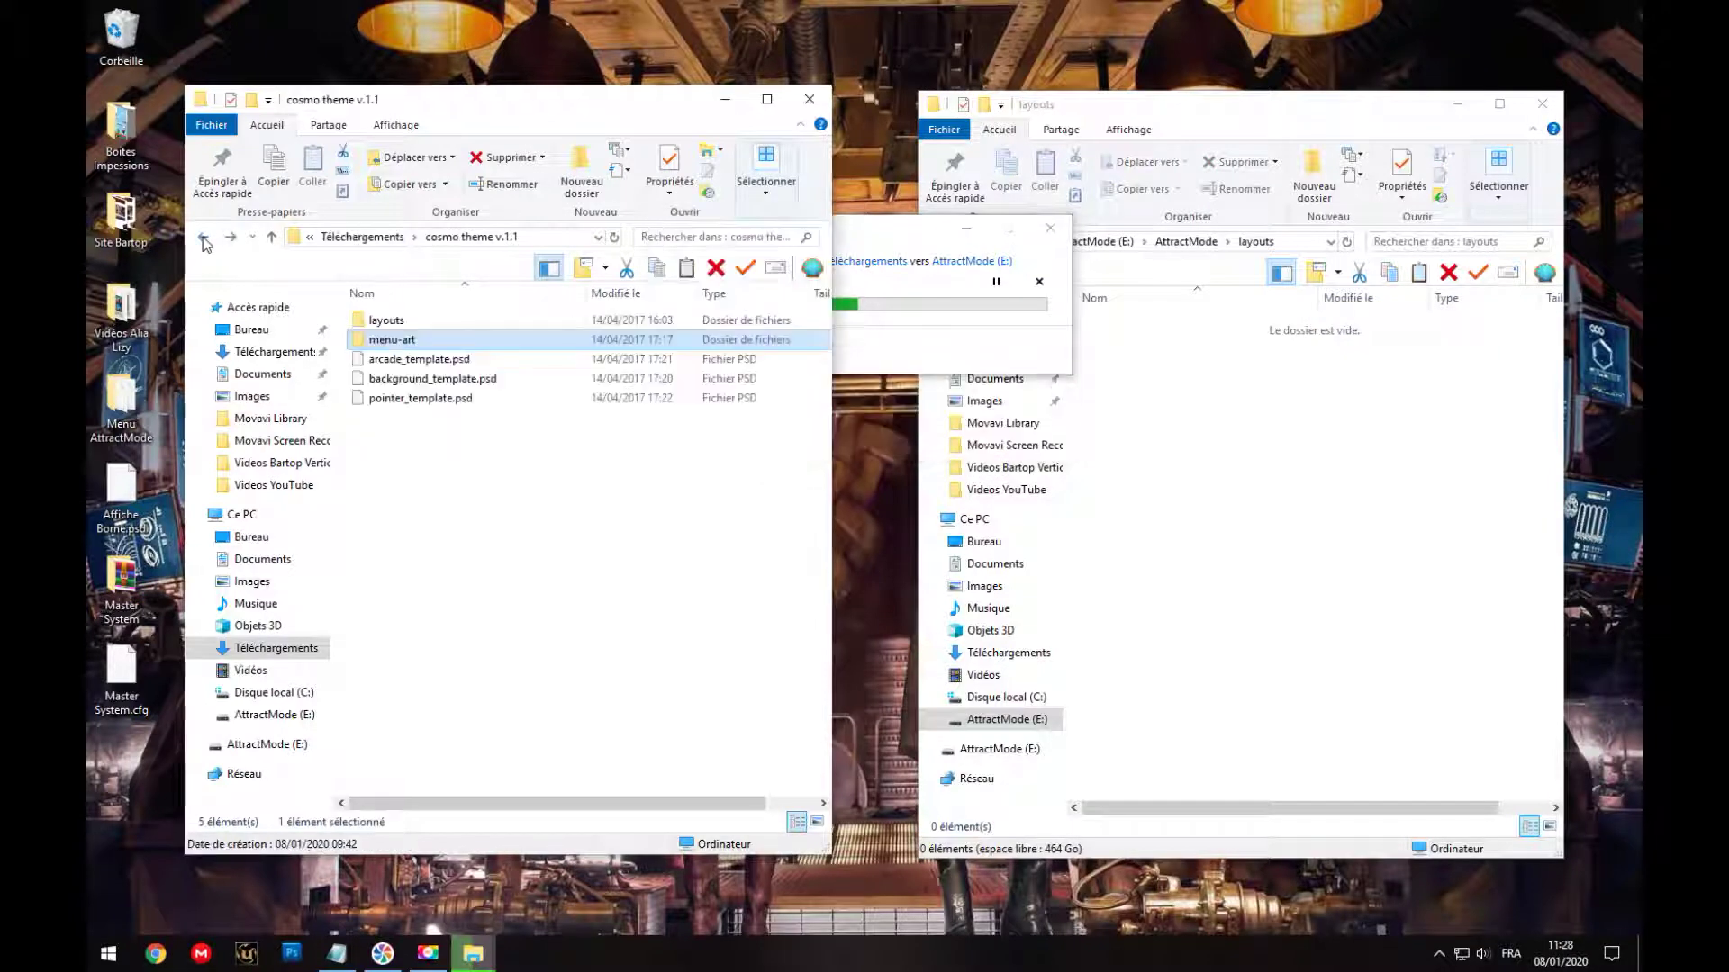
double_click(385, 321)
left_click_drag(424, 453, 1310, 603)
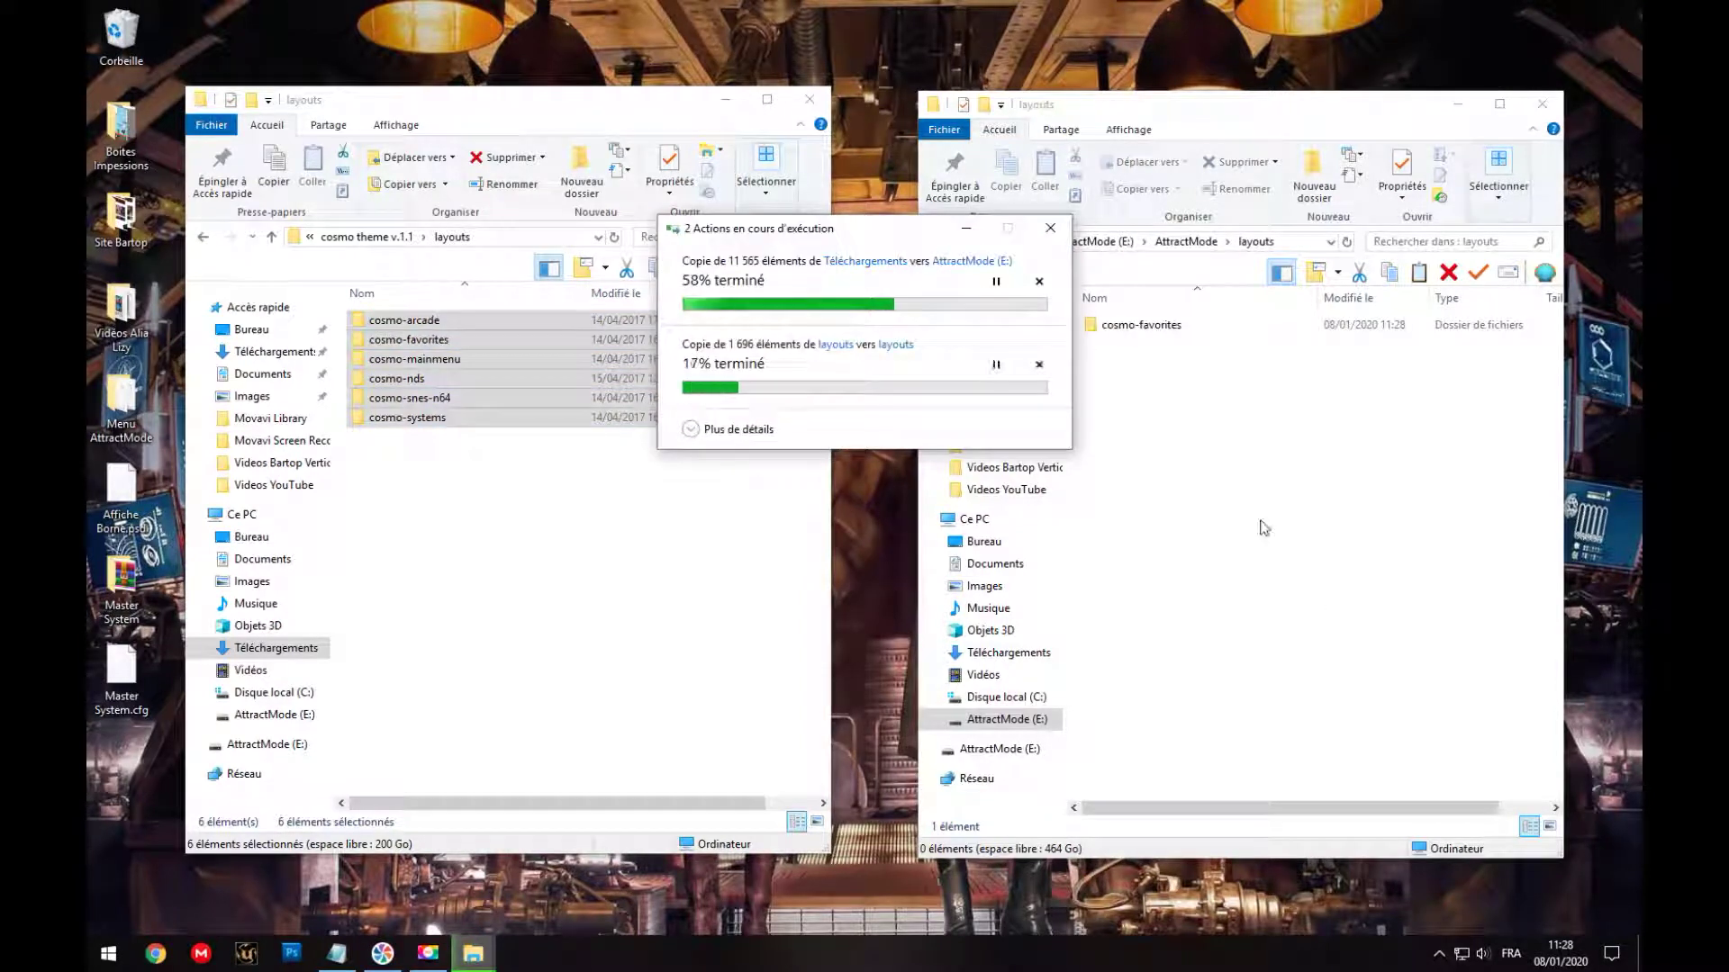
Step: Minimise the file-copy progress window and close both layouts folder windows
left_click(965, 229)
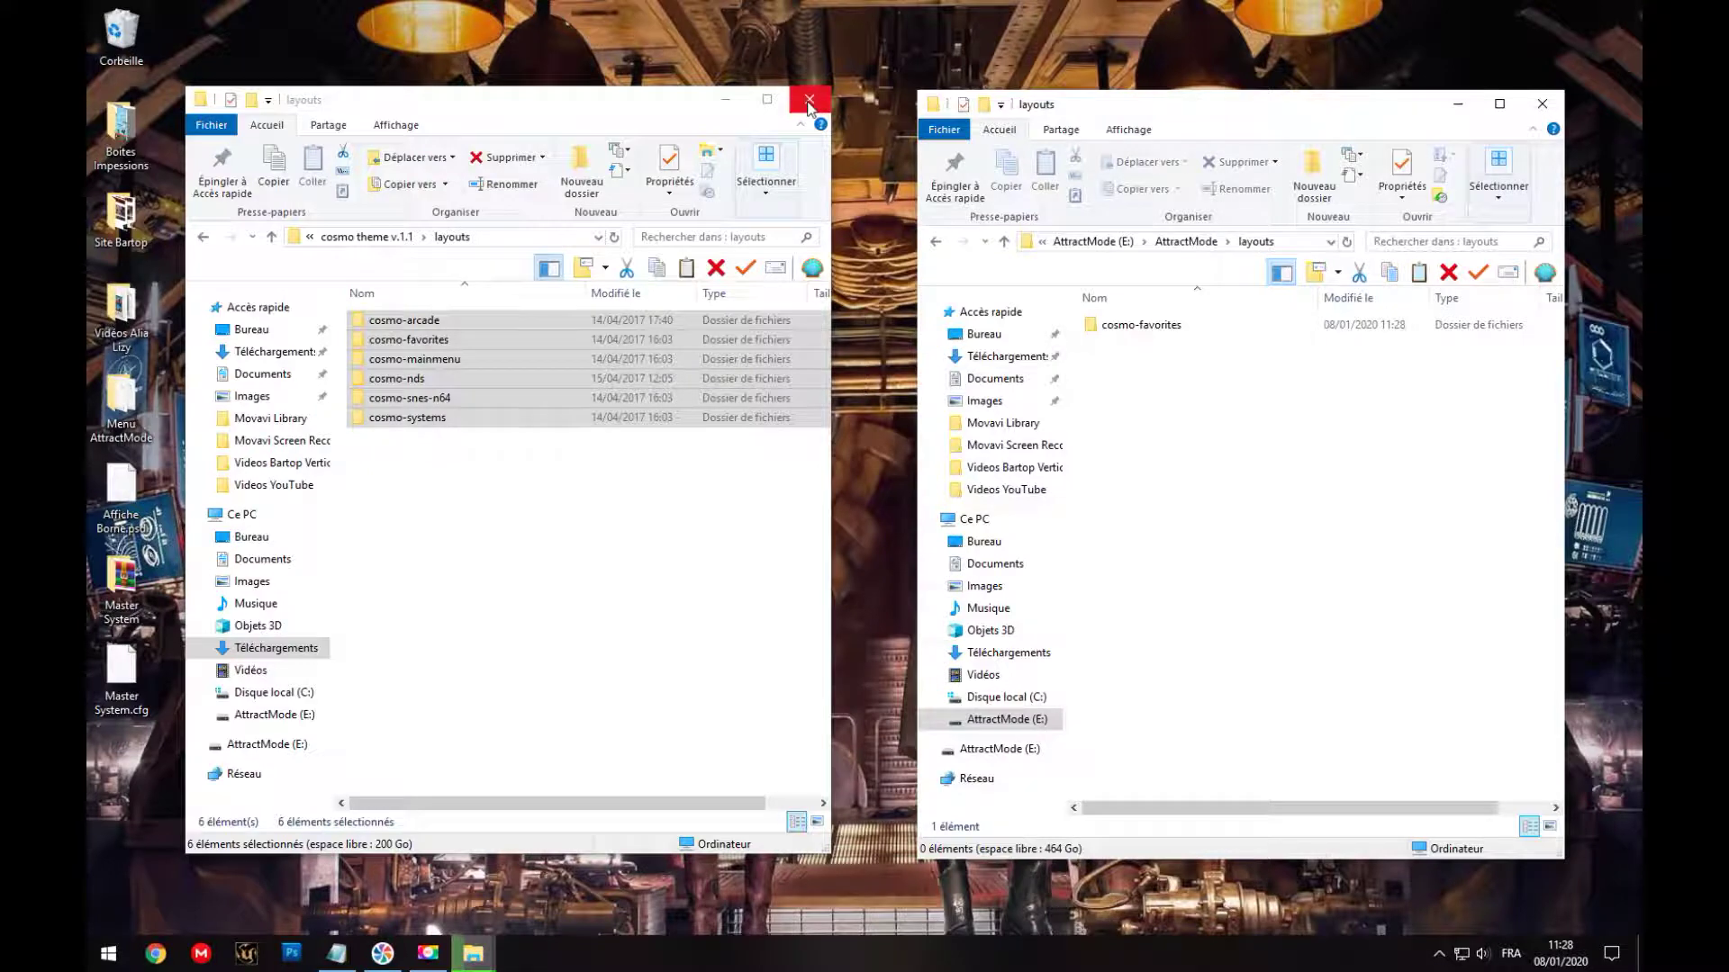
left_click(808, 101)
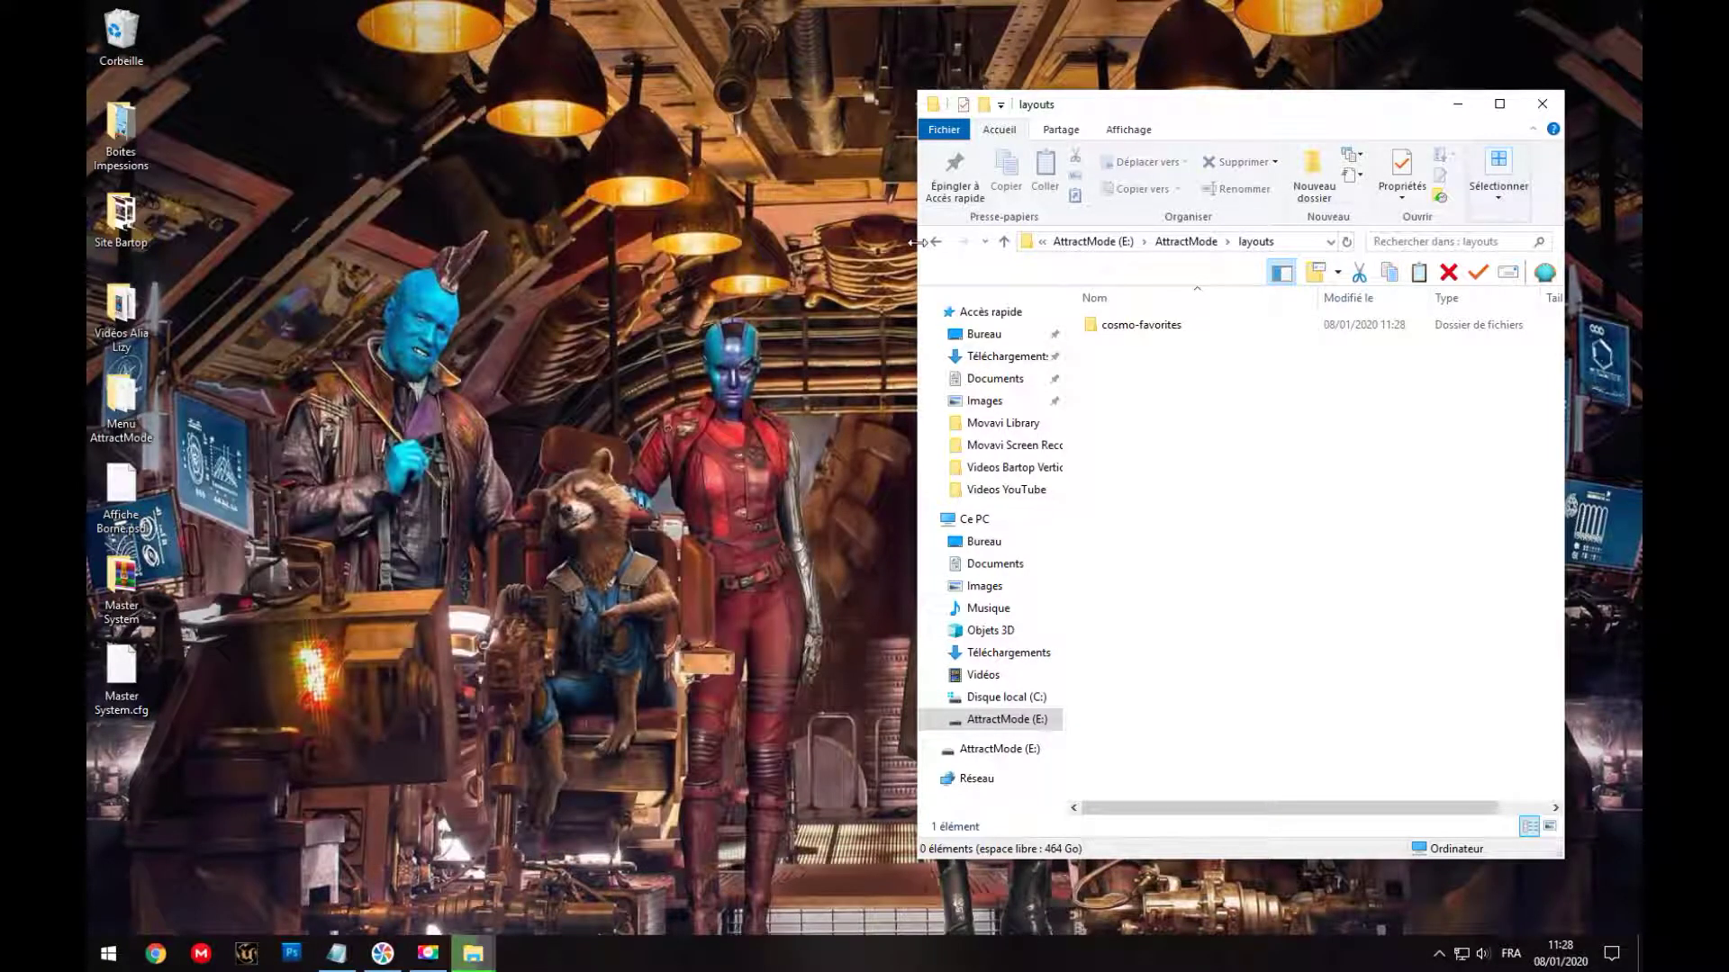
left_click(1541, 103)
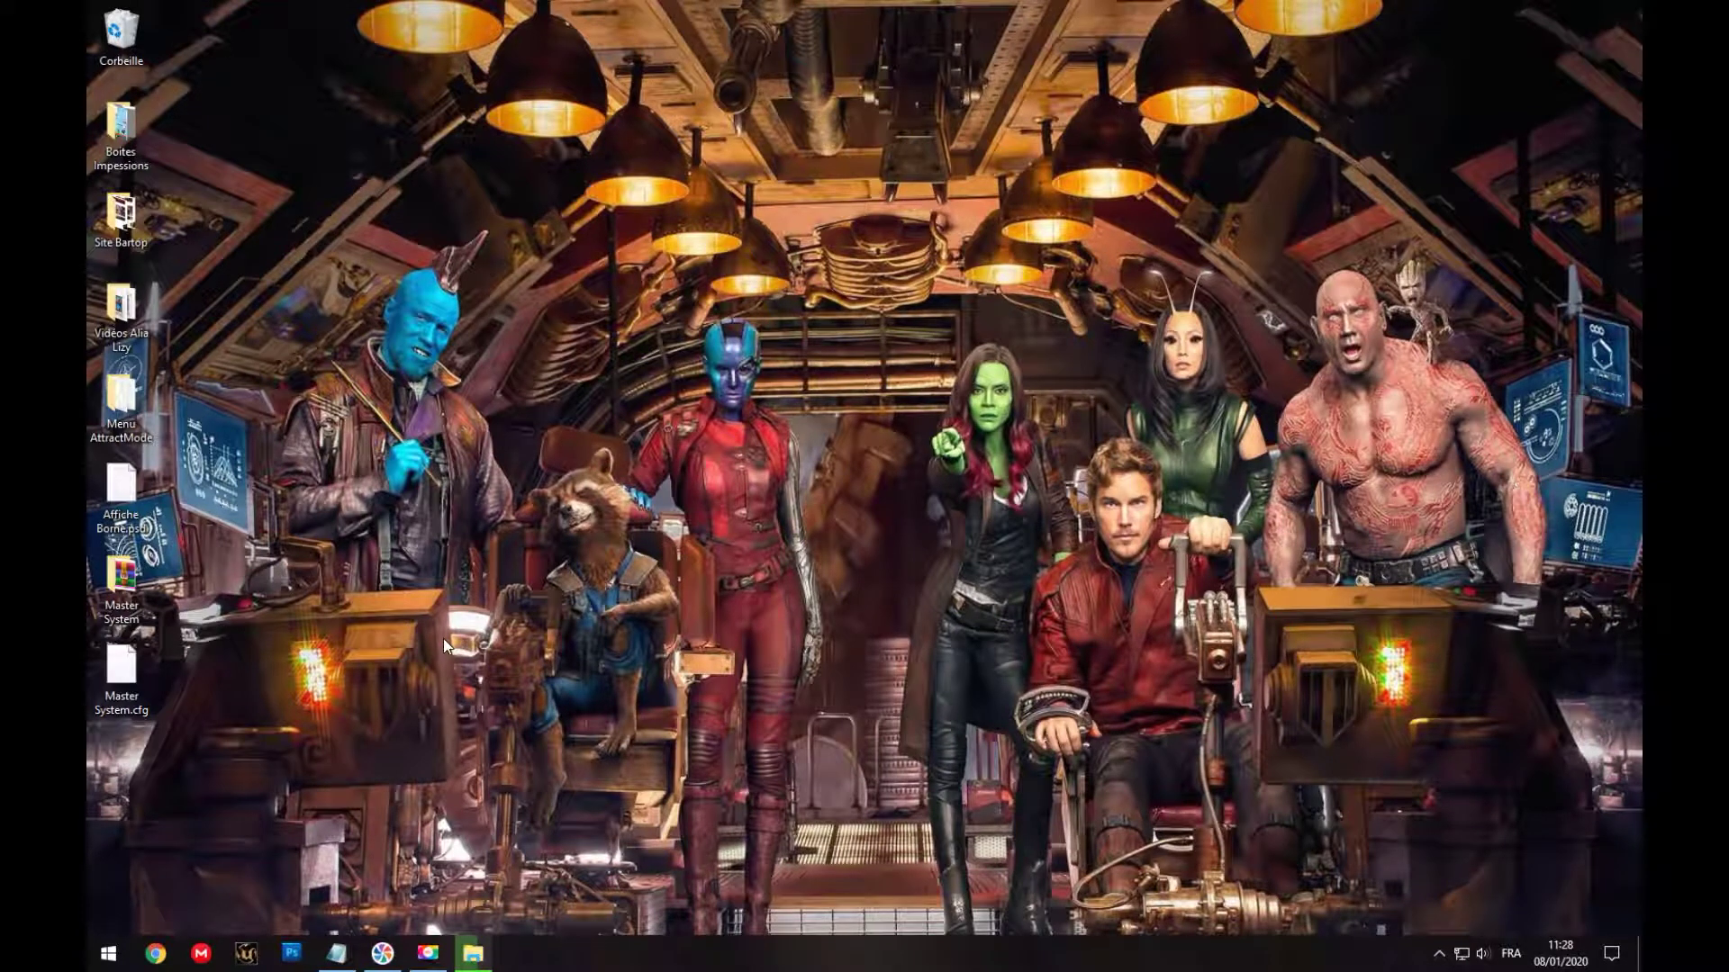
Step: Create a folder named Roms at the root of the AttractMode (E:) drive
left_click(110, 954)
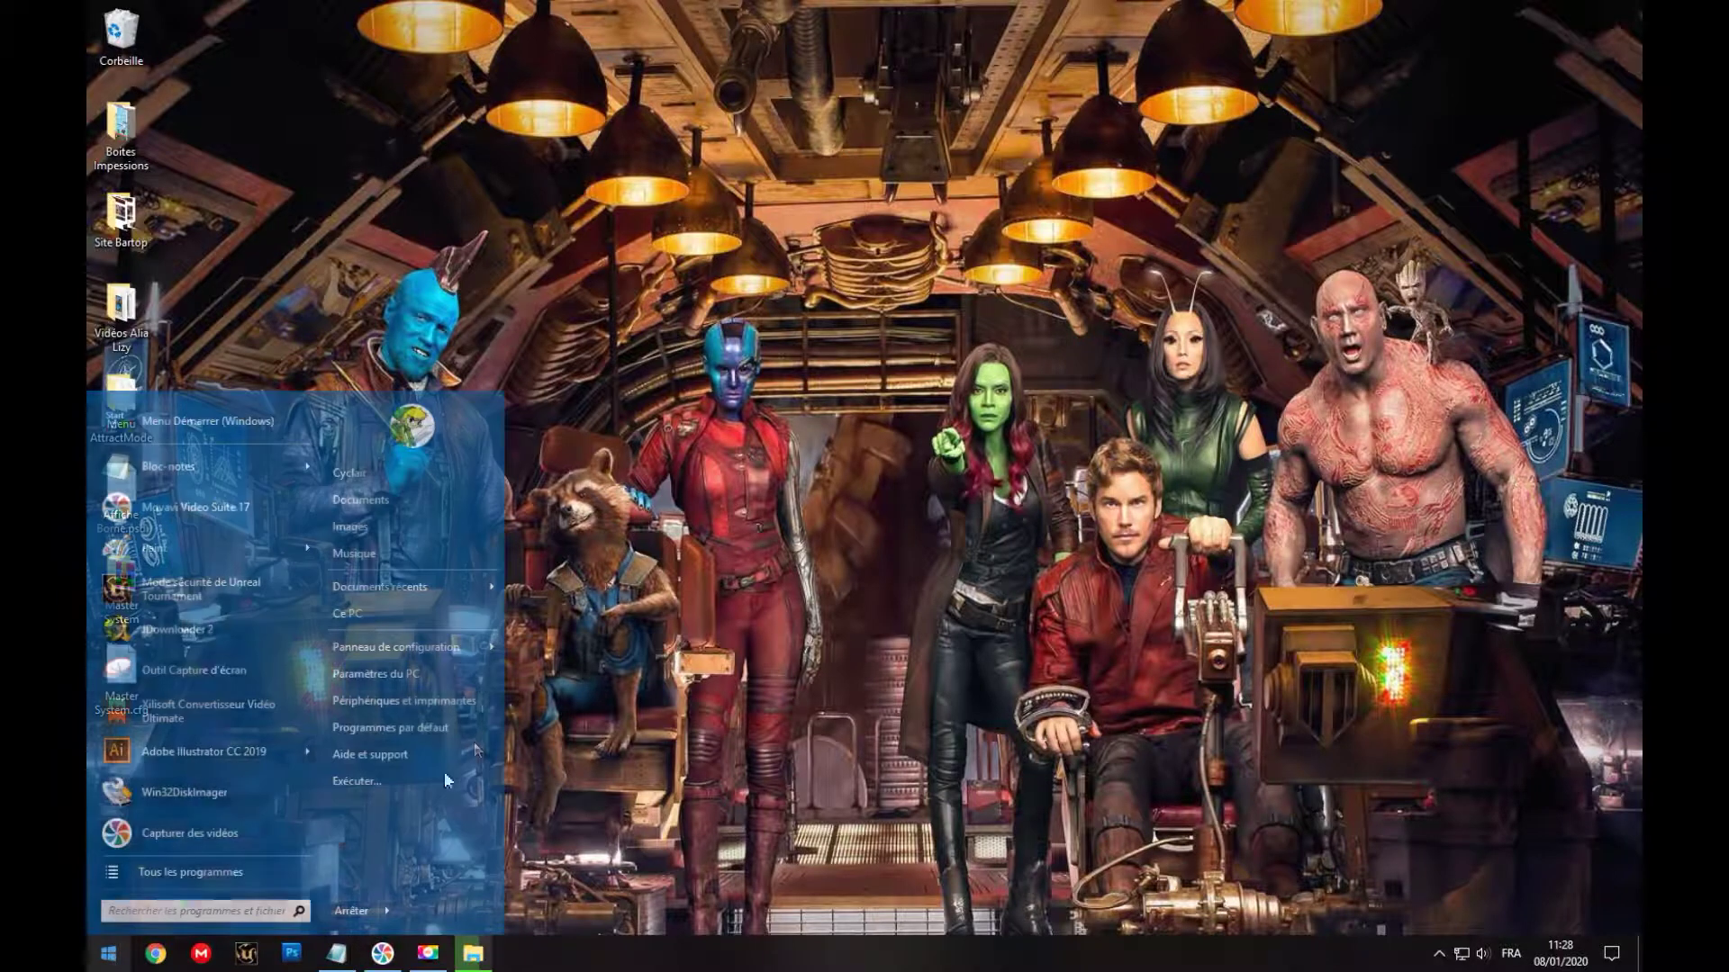
left_click(424, 620)
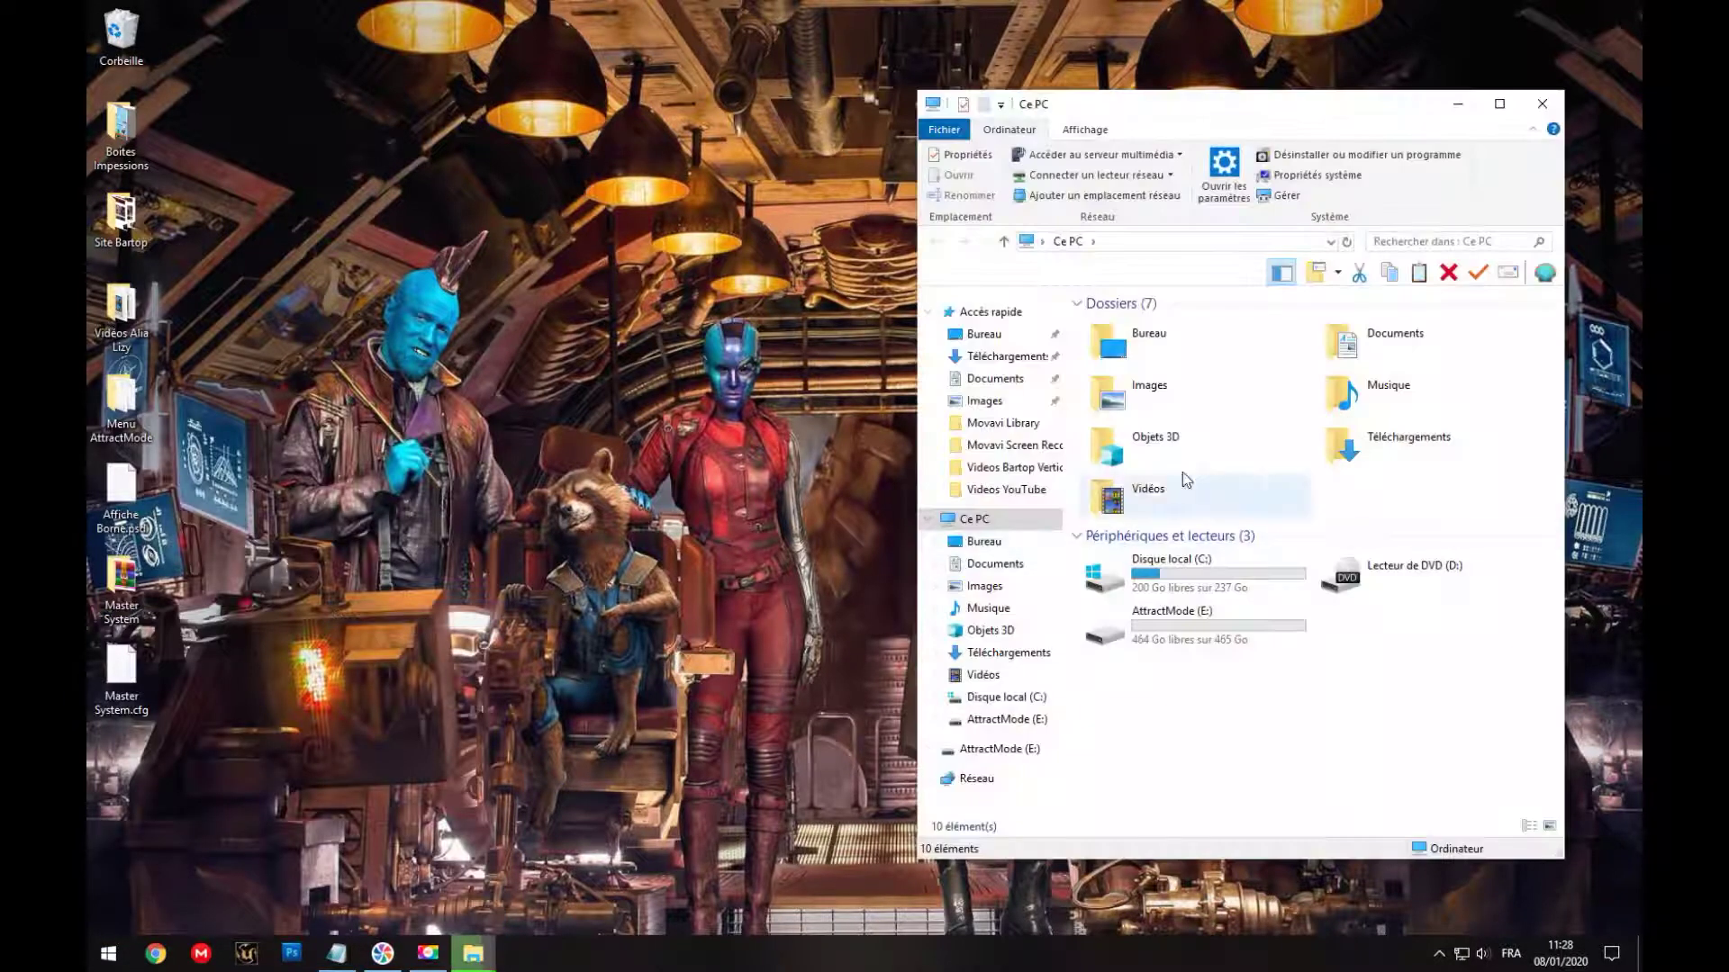
double_click(1137, 623)
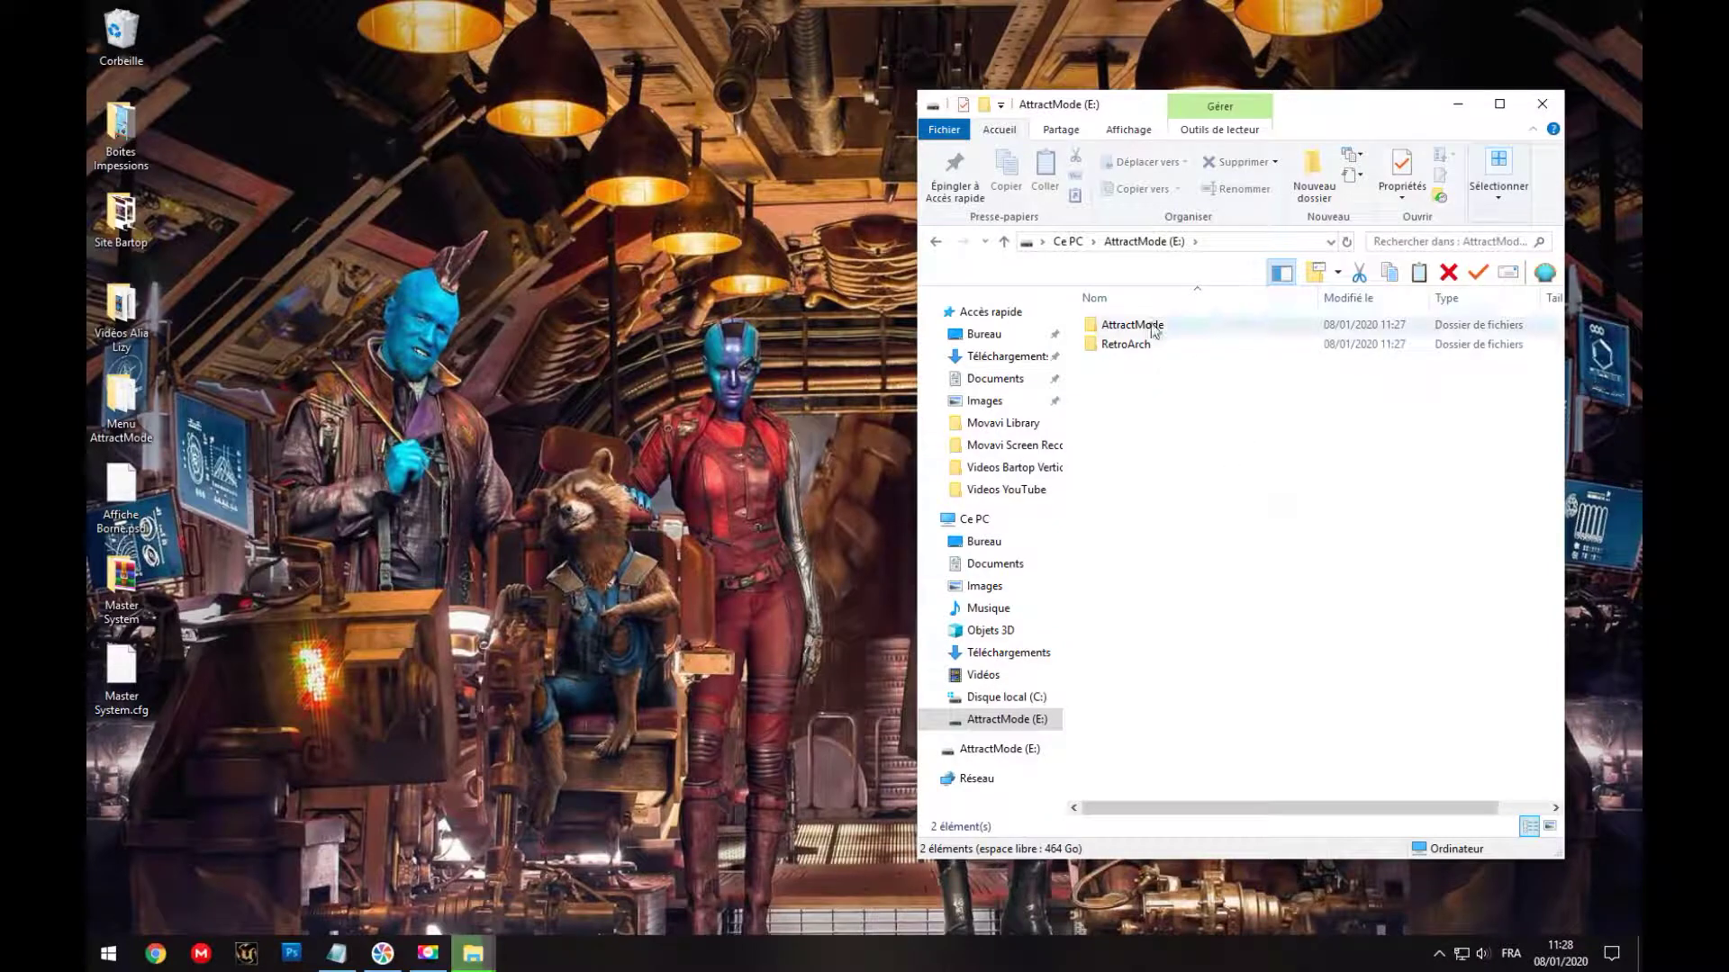
right_click(1153, 484)
mouse_move(1257, 690)
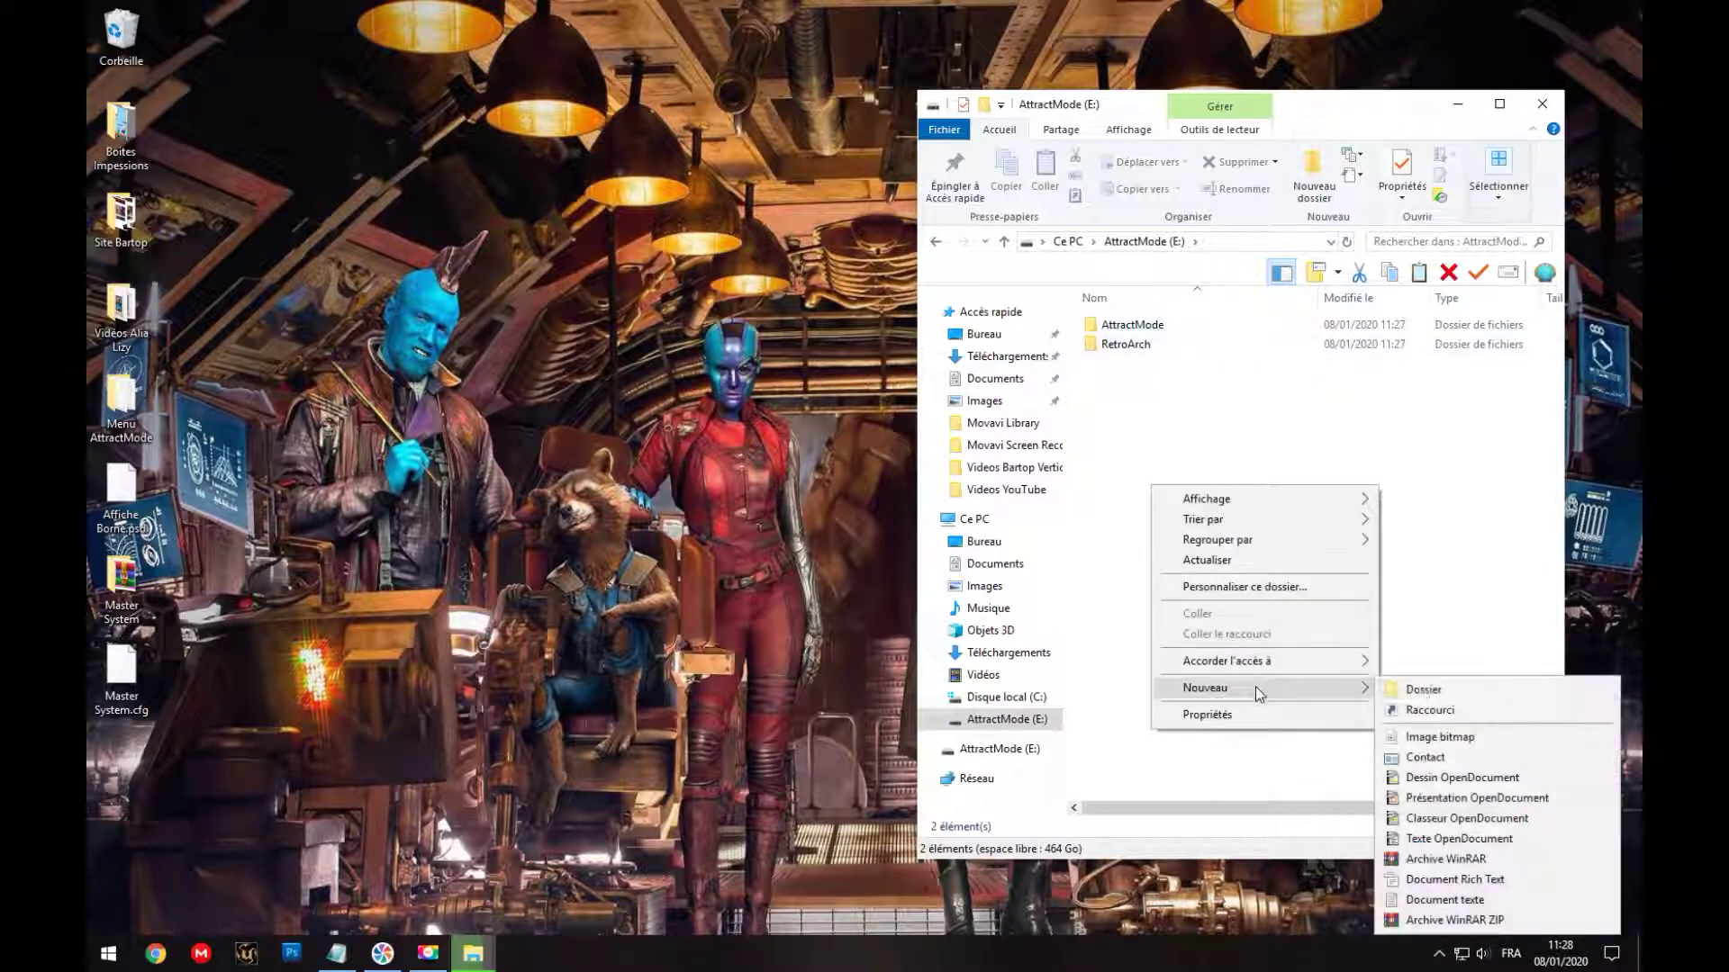
left_click(1423, 689)
type("Rom")
key("Return")
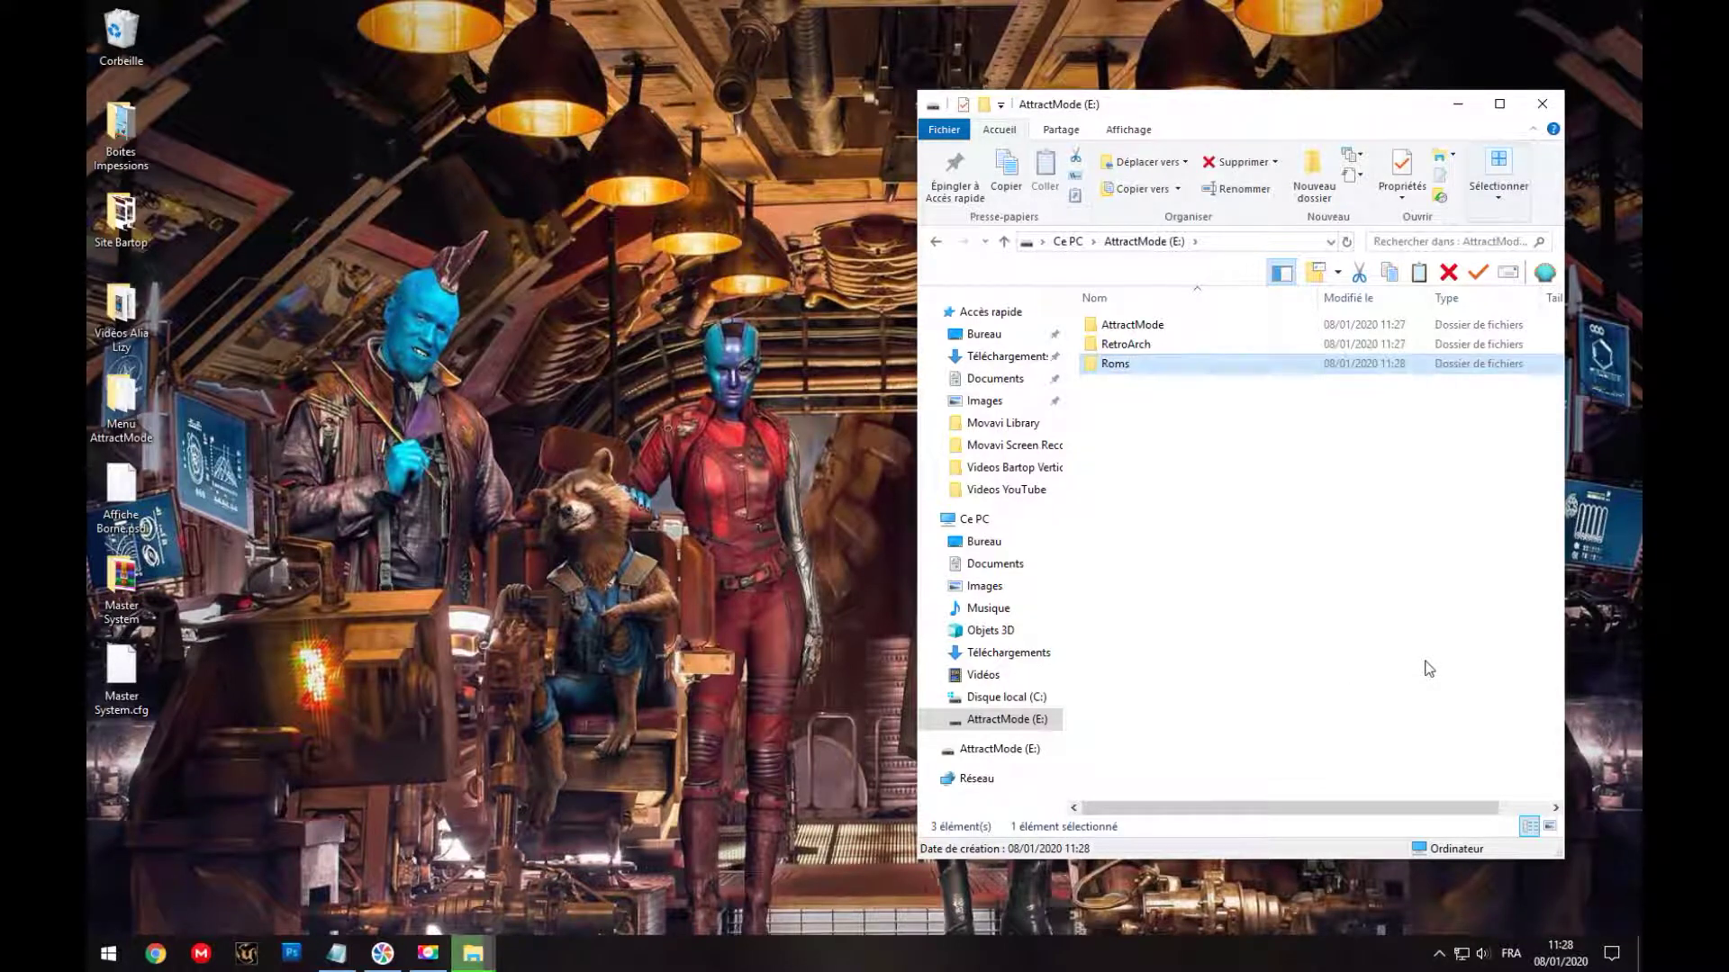
double_click(1129, 367)
right_click(1171, 426)
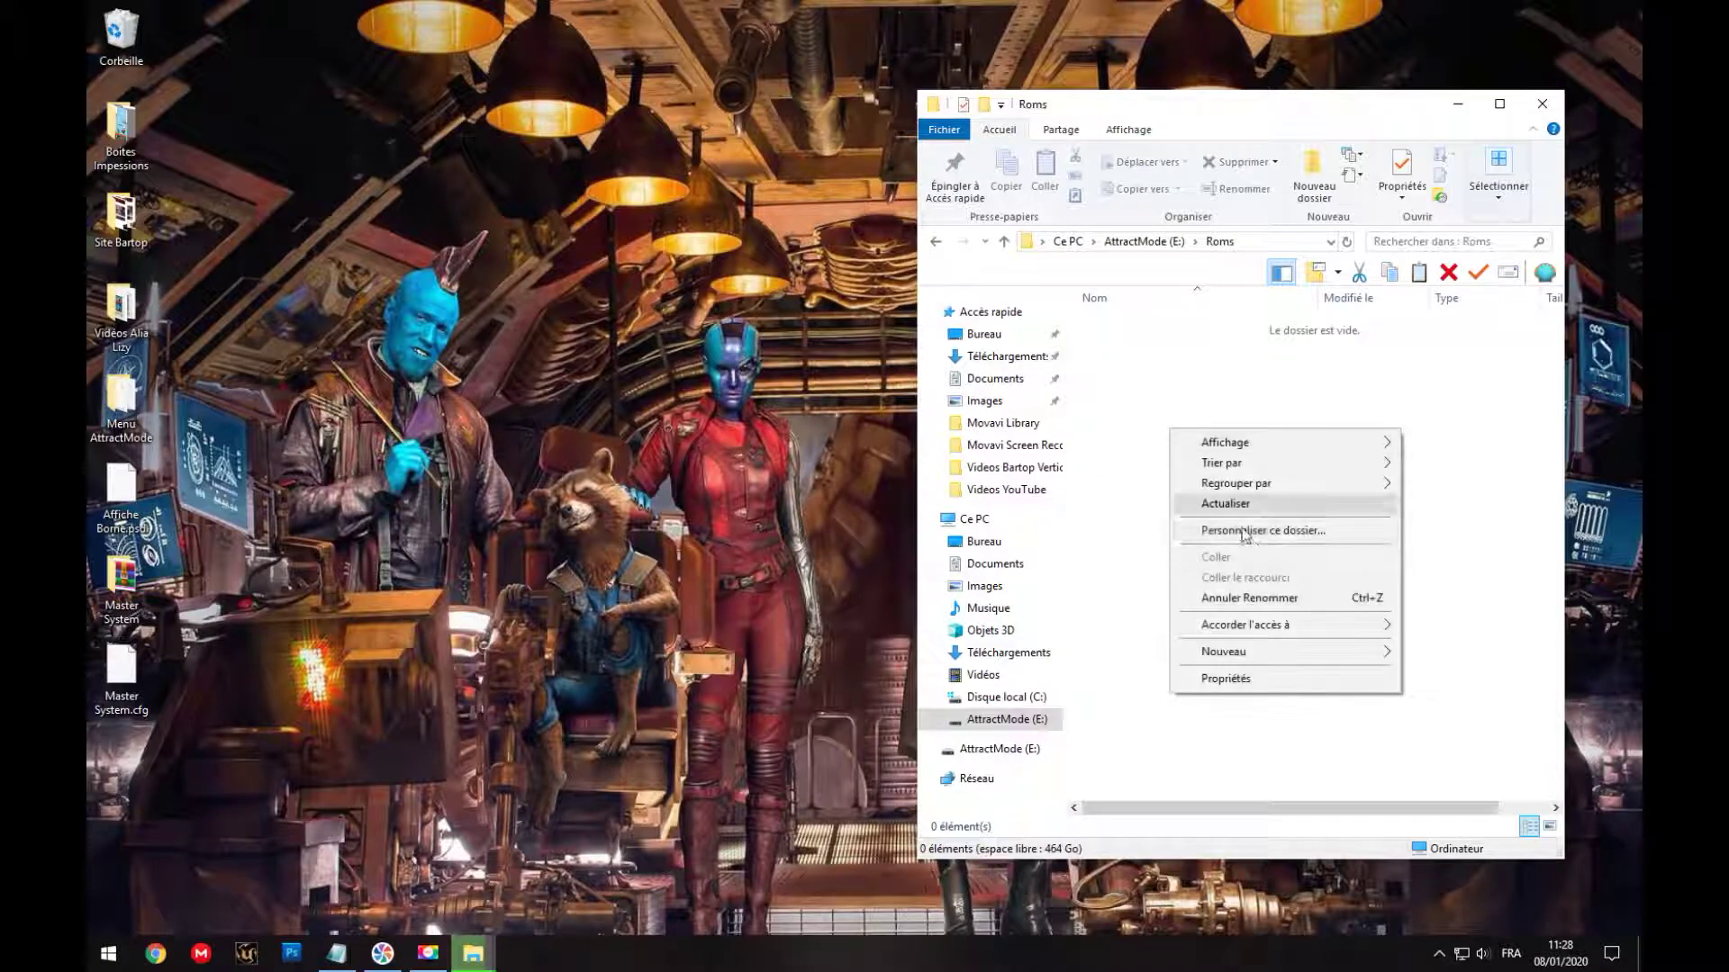
mouse_move(1310, 656)
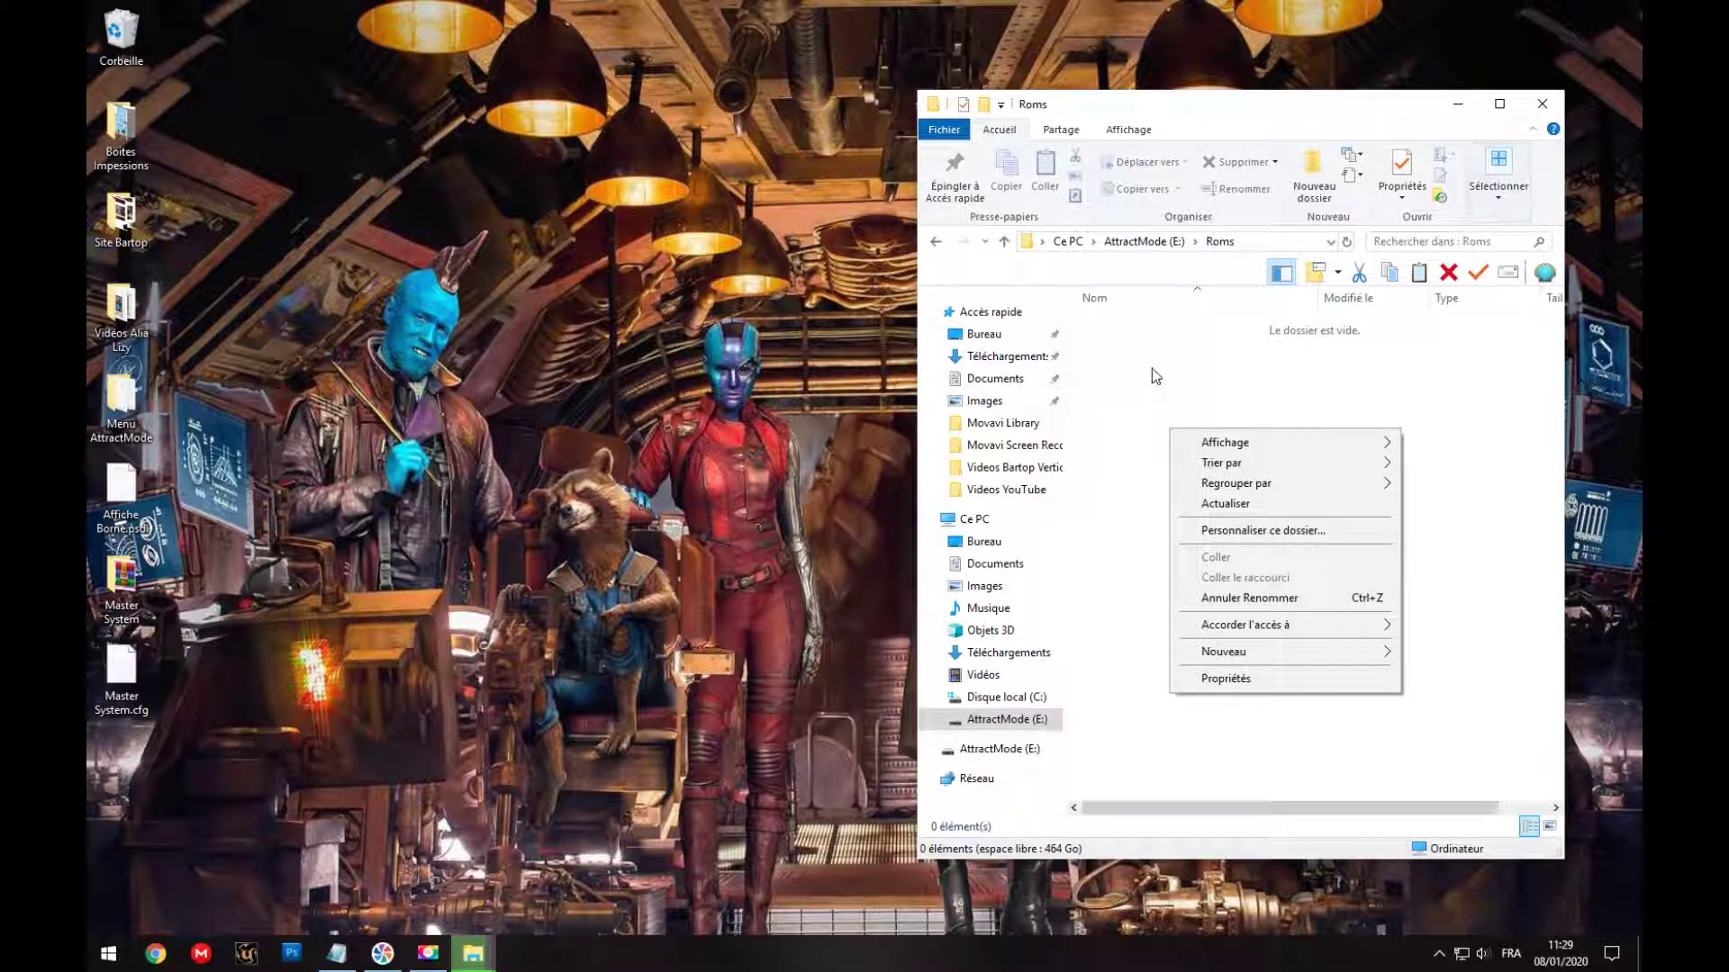
left_click(1269, 382)
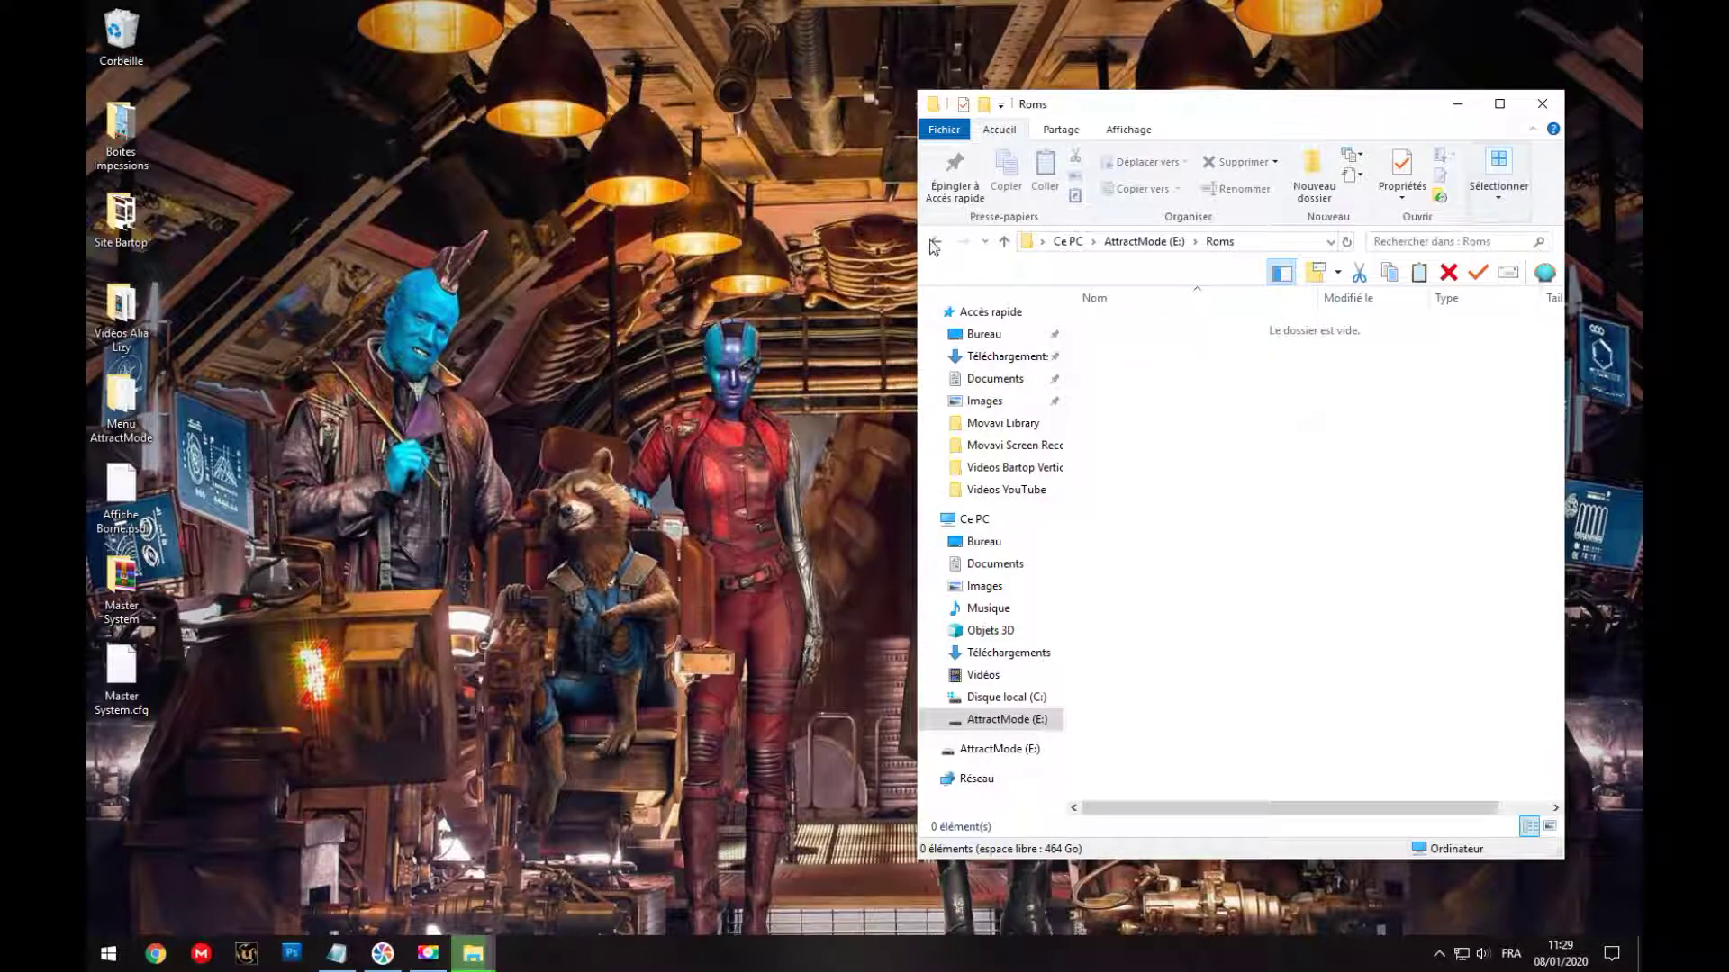
Step: Look up the exact file name of the Sega Master System image in the wheel folder of AttractMode's menu-art
left_click(933, 242)
double_click(1152, 324)
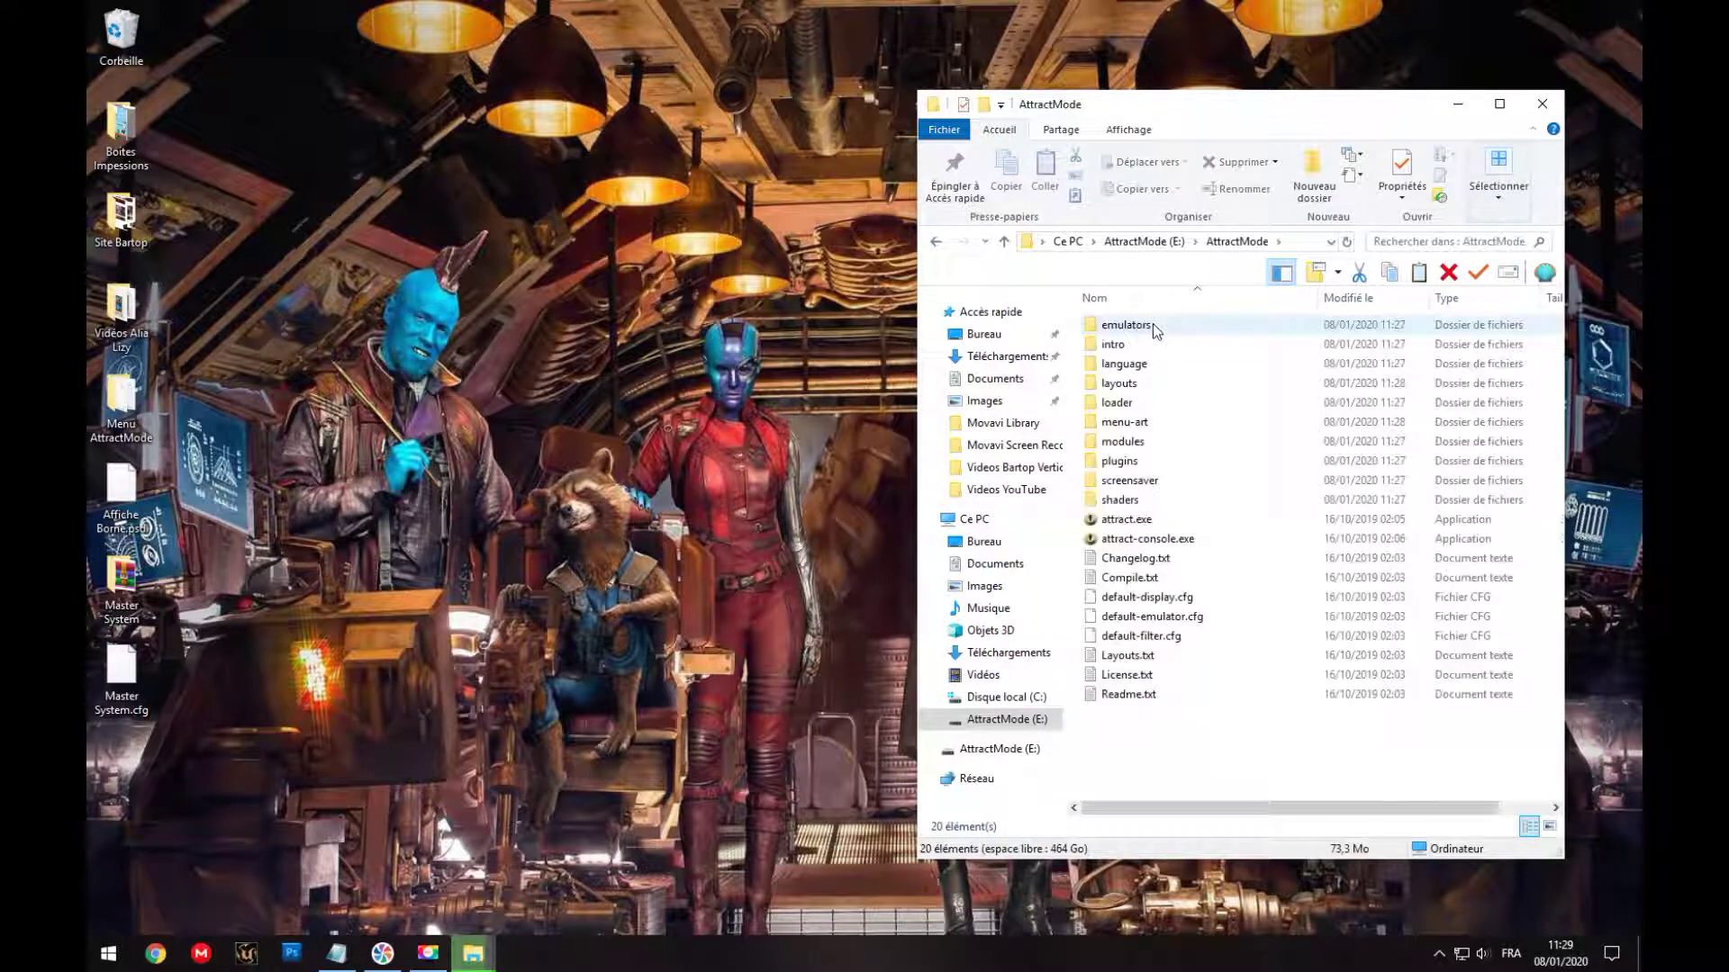
double_click(1136, 425)
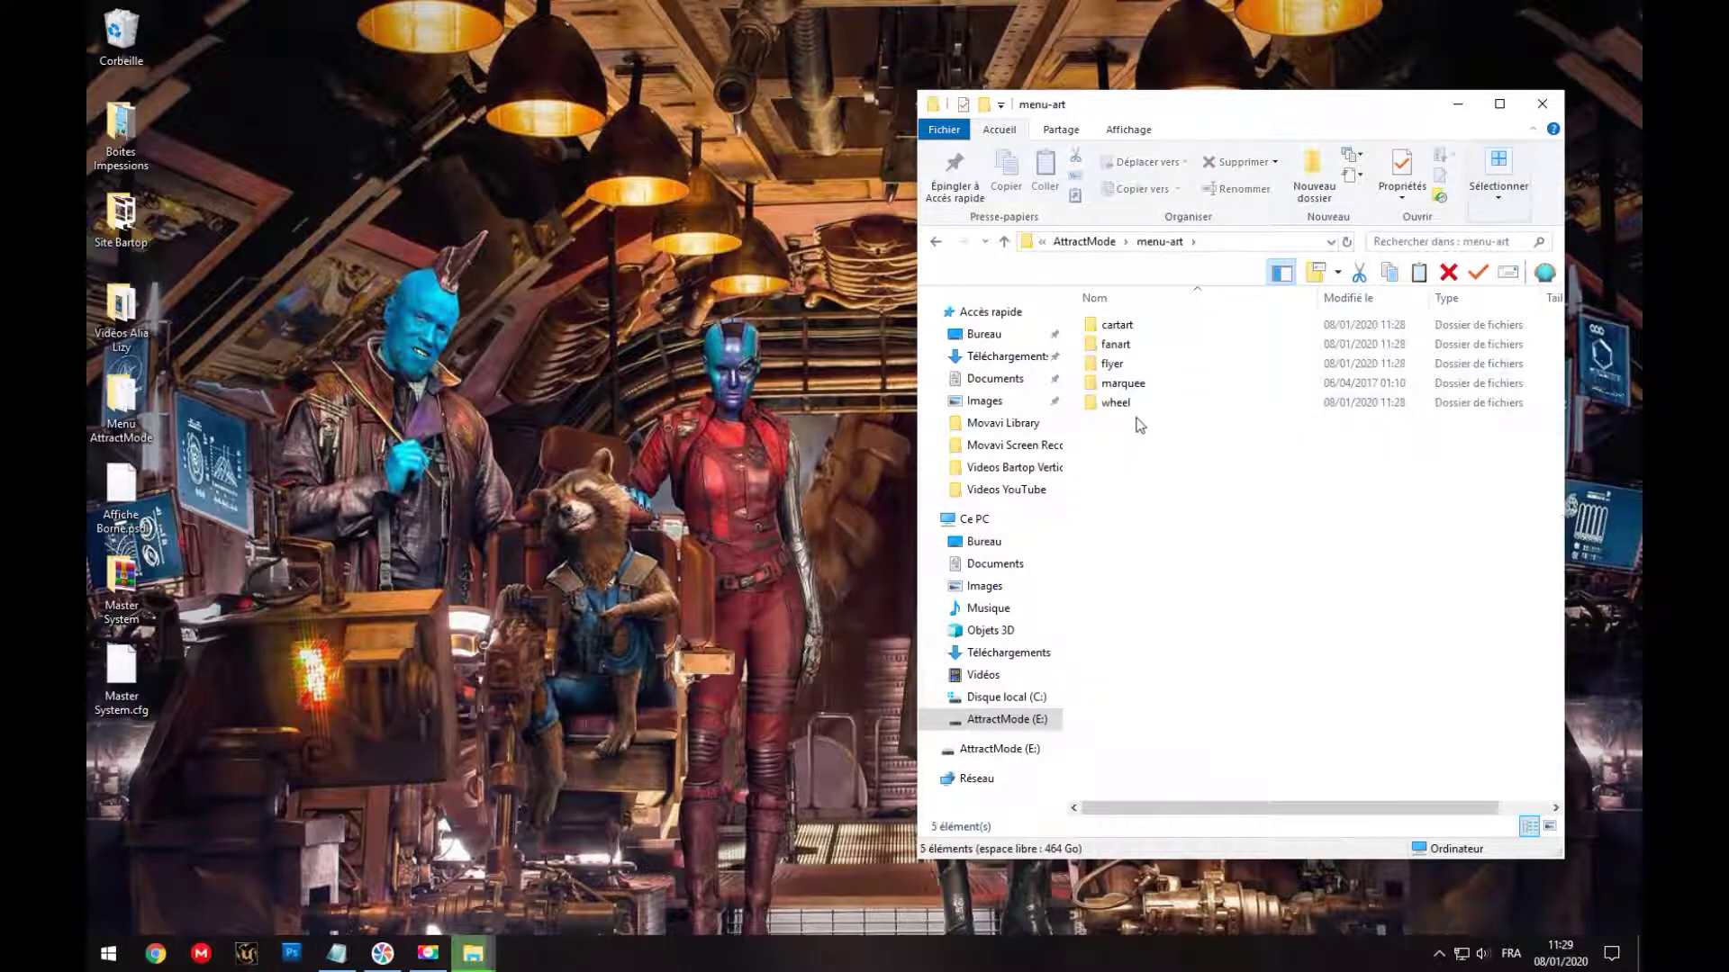
double_click(1116, 404)
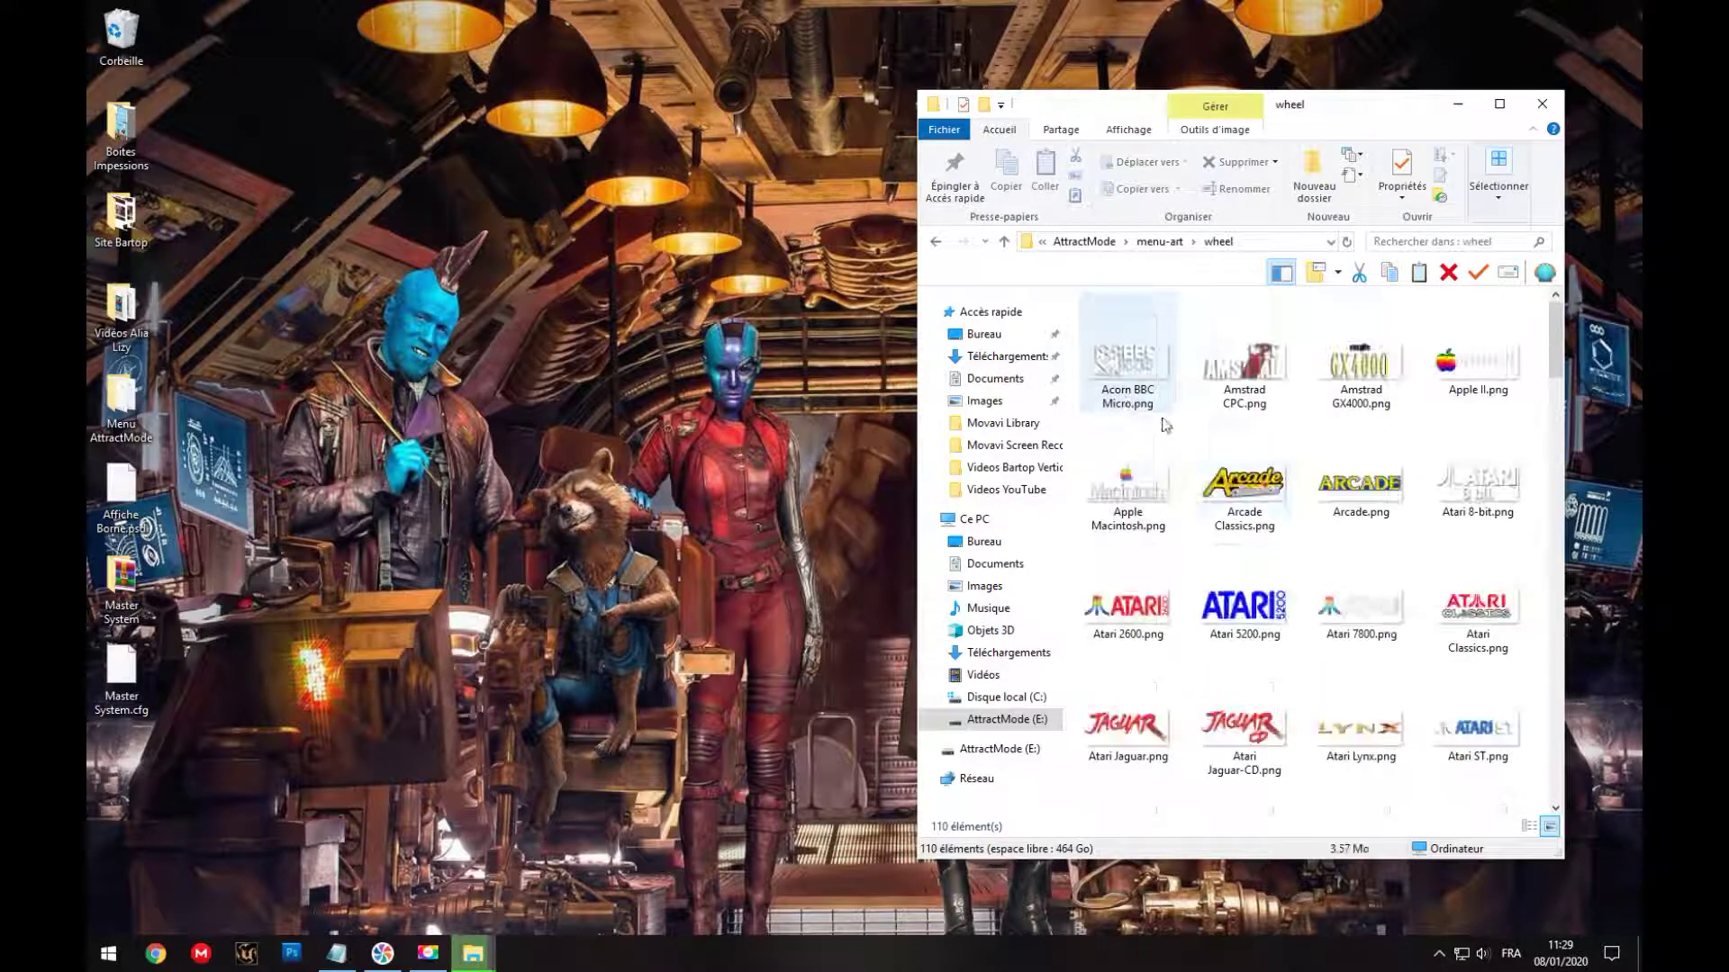
key("s")
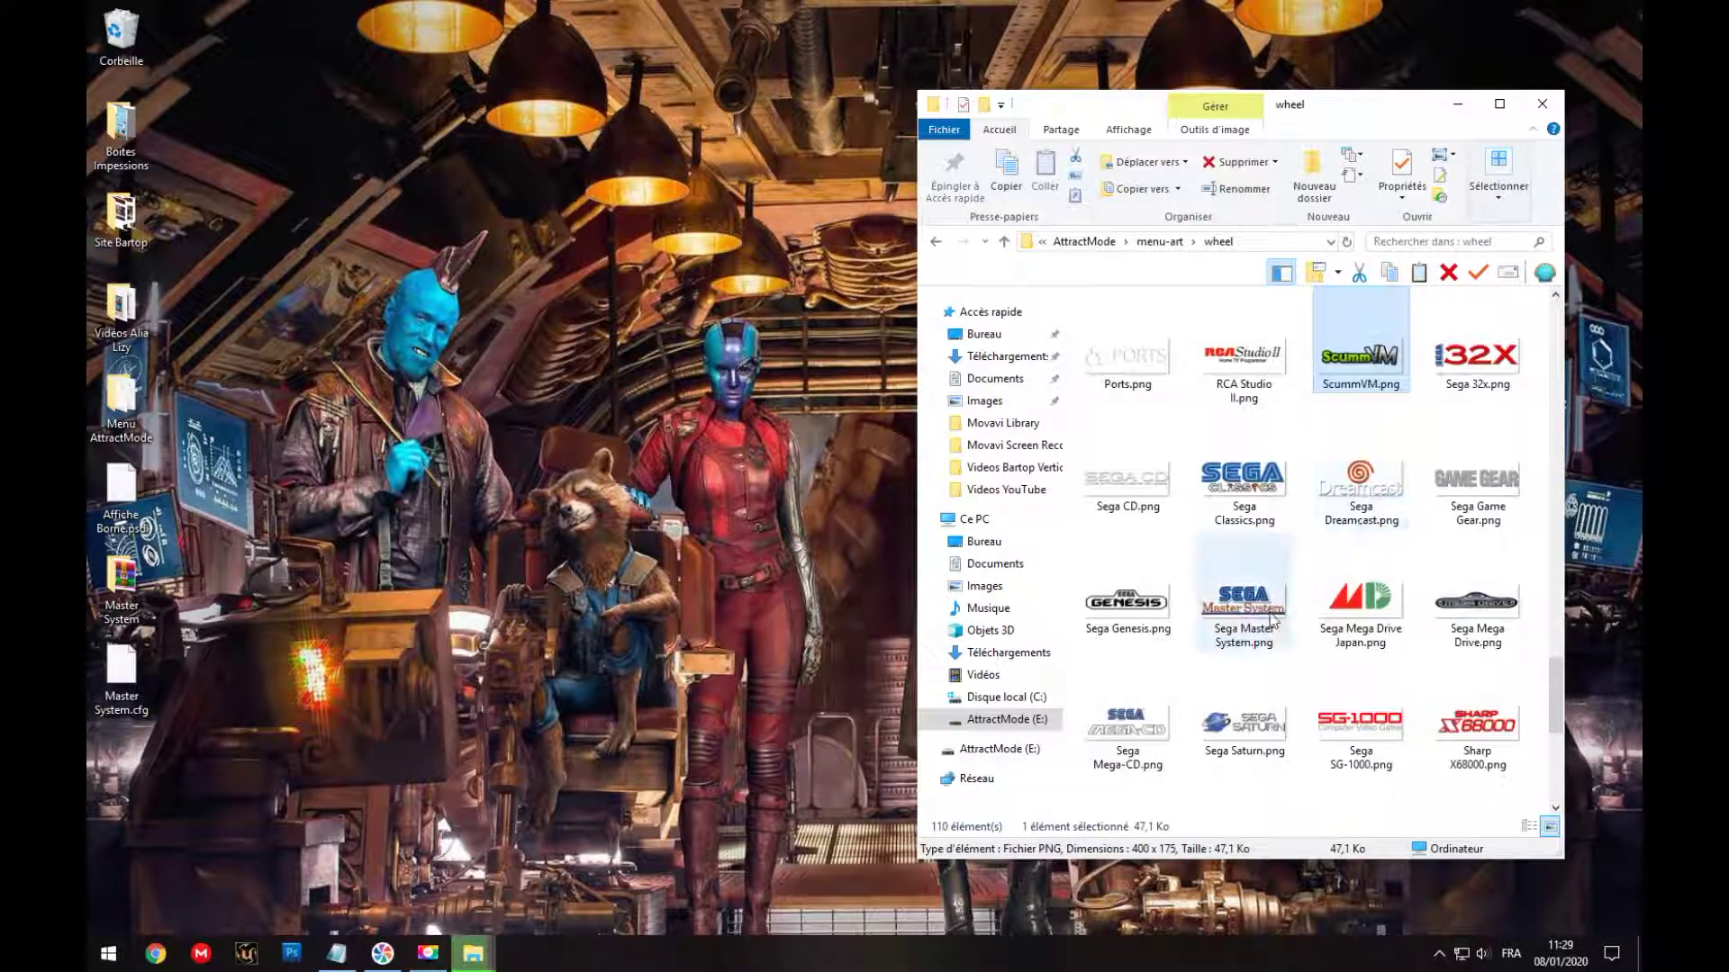
left_click(1241, 626)
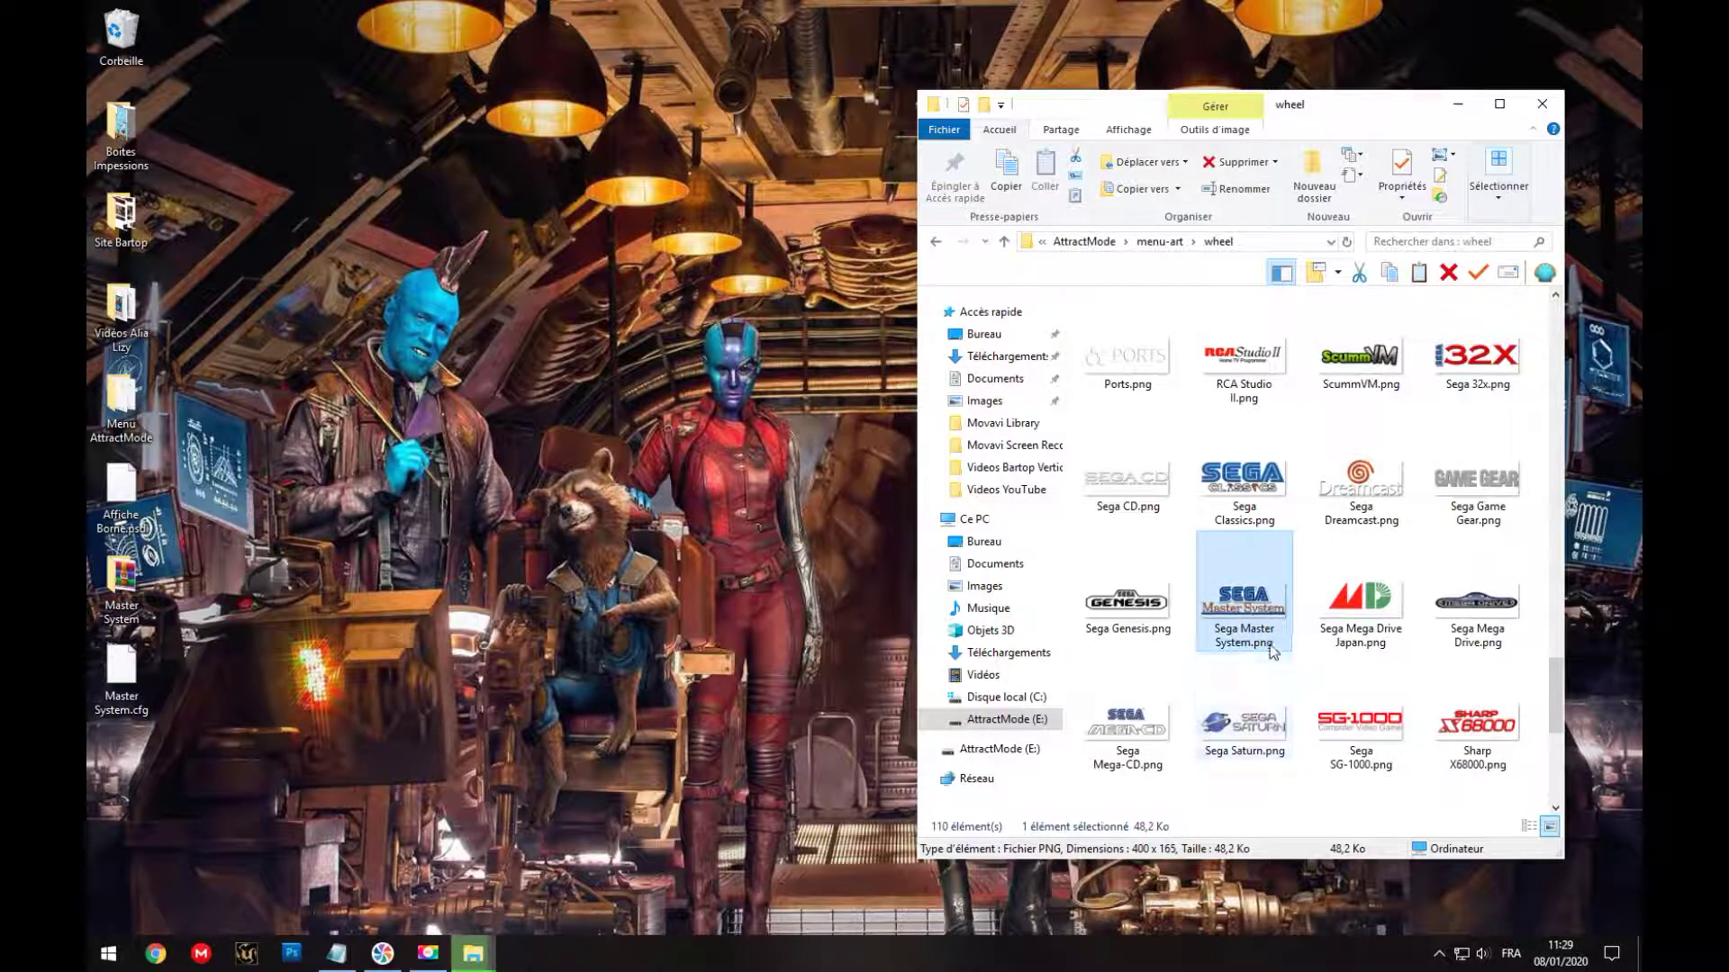
right_click(1265, 642)
left_click(1280, 593)
right_click(1238, 636)
left_click(1273, 693)
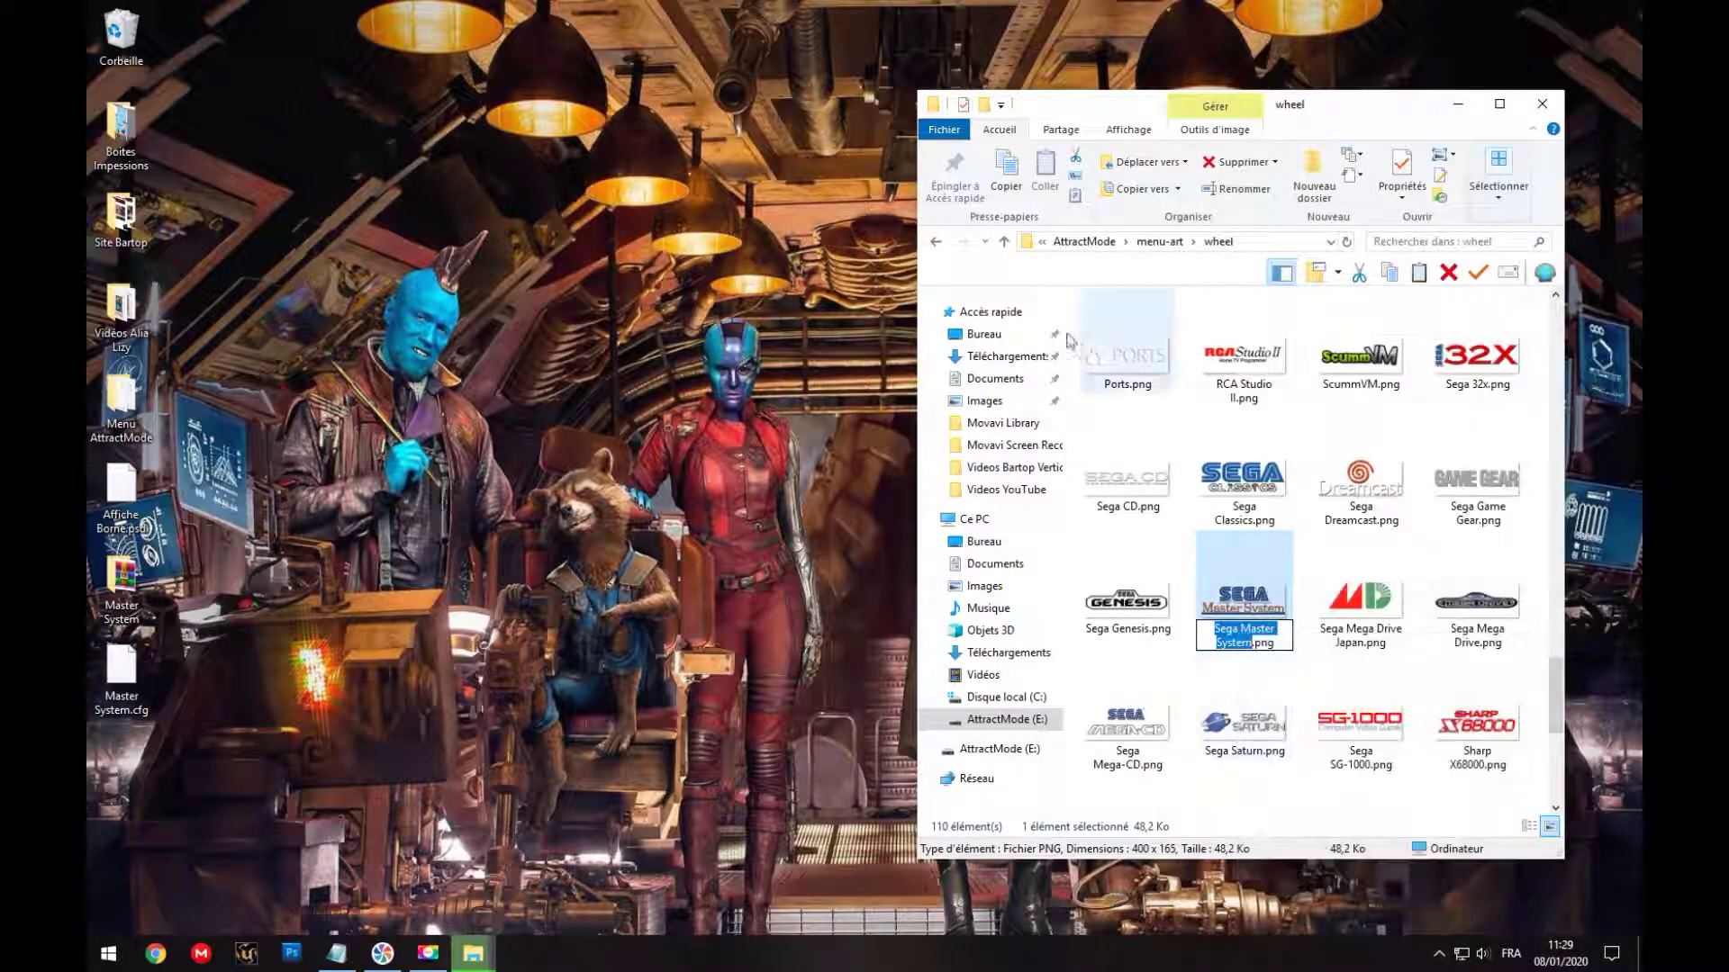
Step: Create a folder named Sega Master System inside the Roms folder on the E: drive
left_click(940, 243)
left_click(936, 244)
left_click(936, 243)
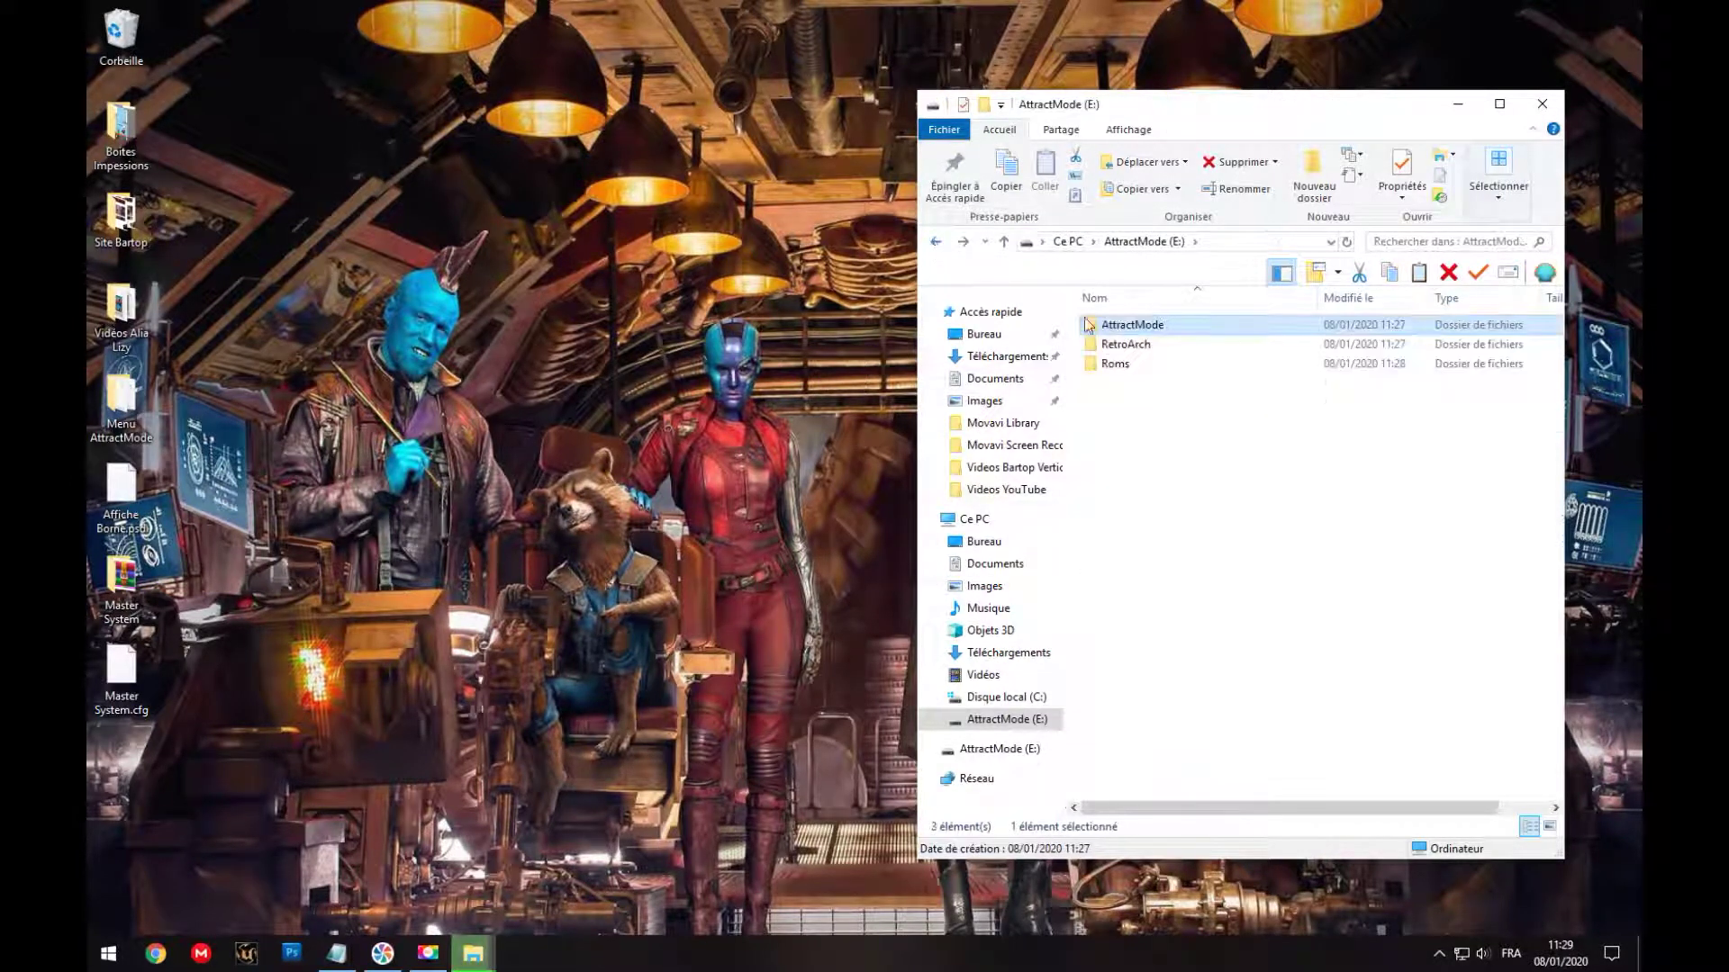
double_click(1118, 365)
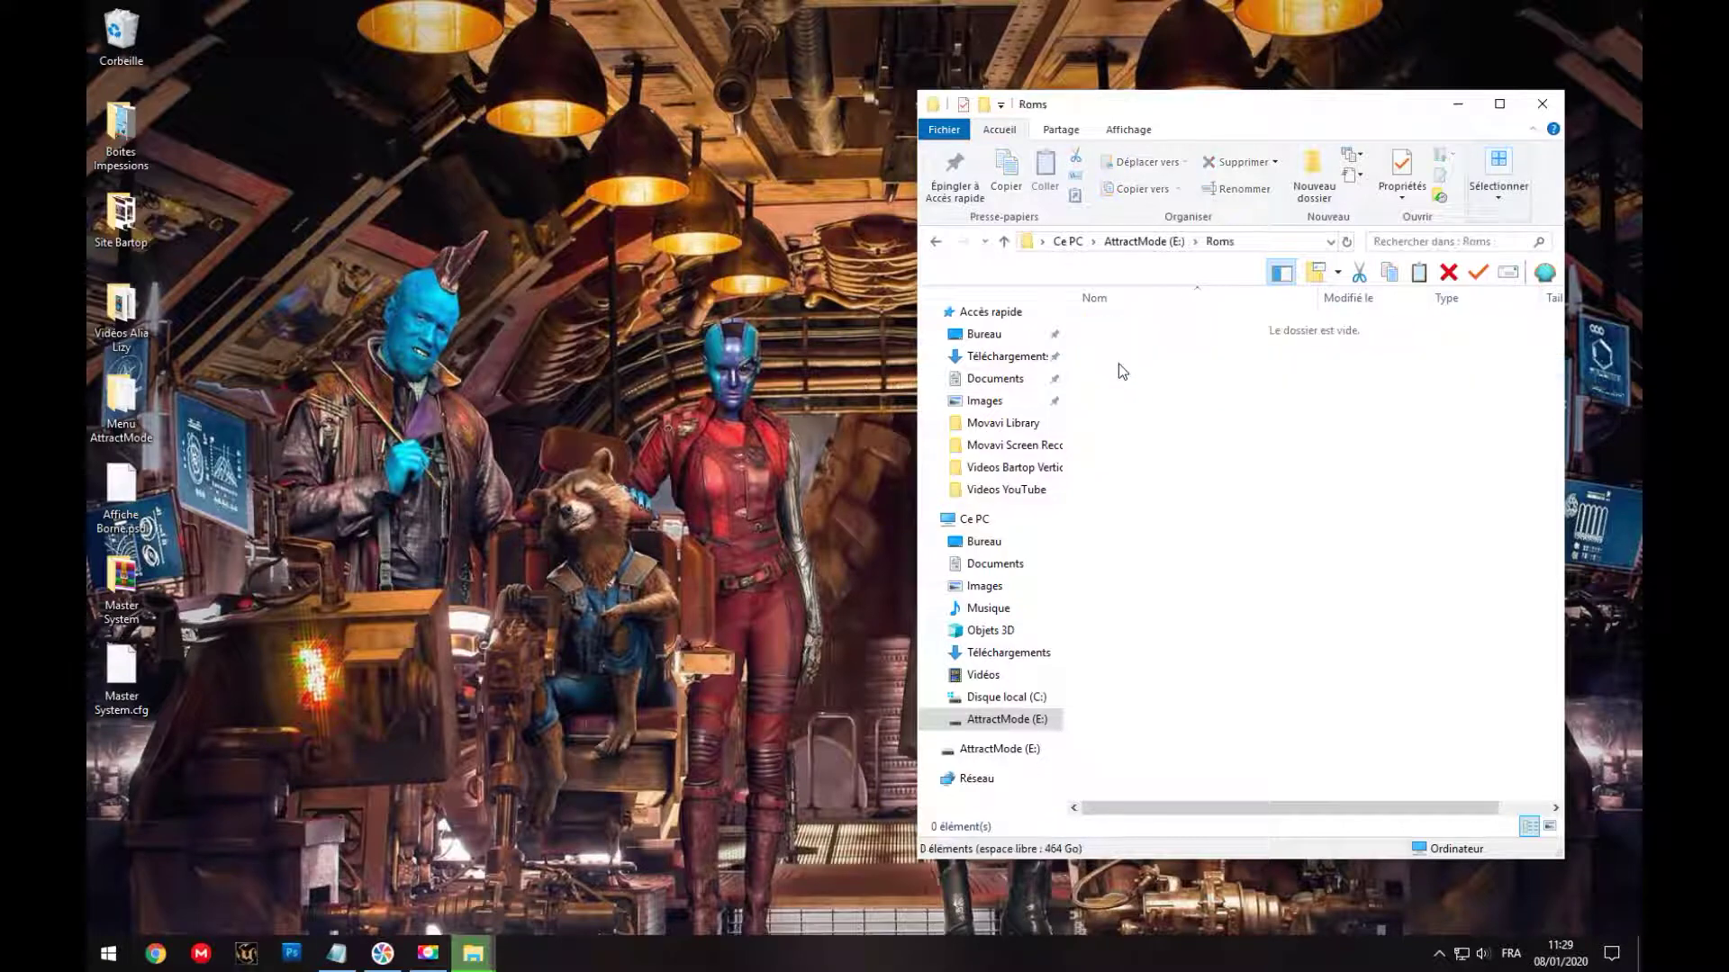
right_click(1150, 407)
mouse_move(1279, 630)
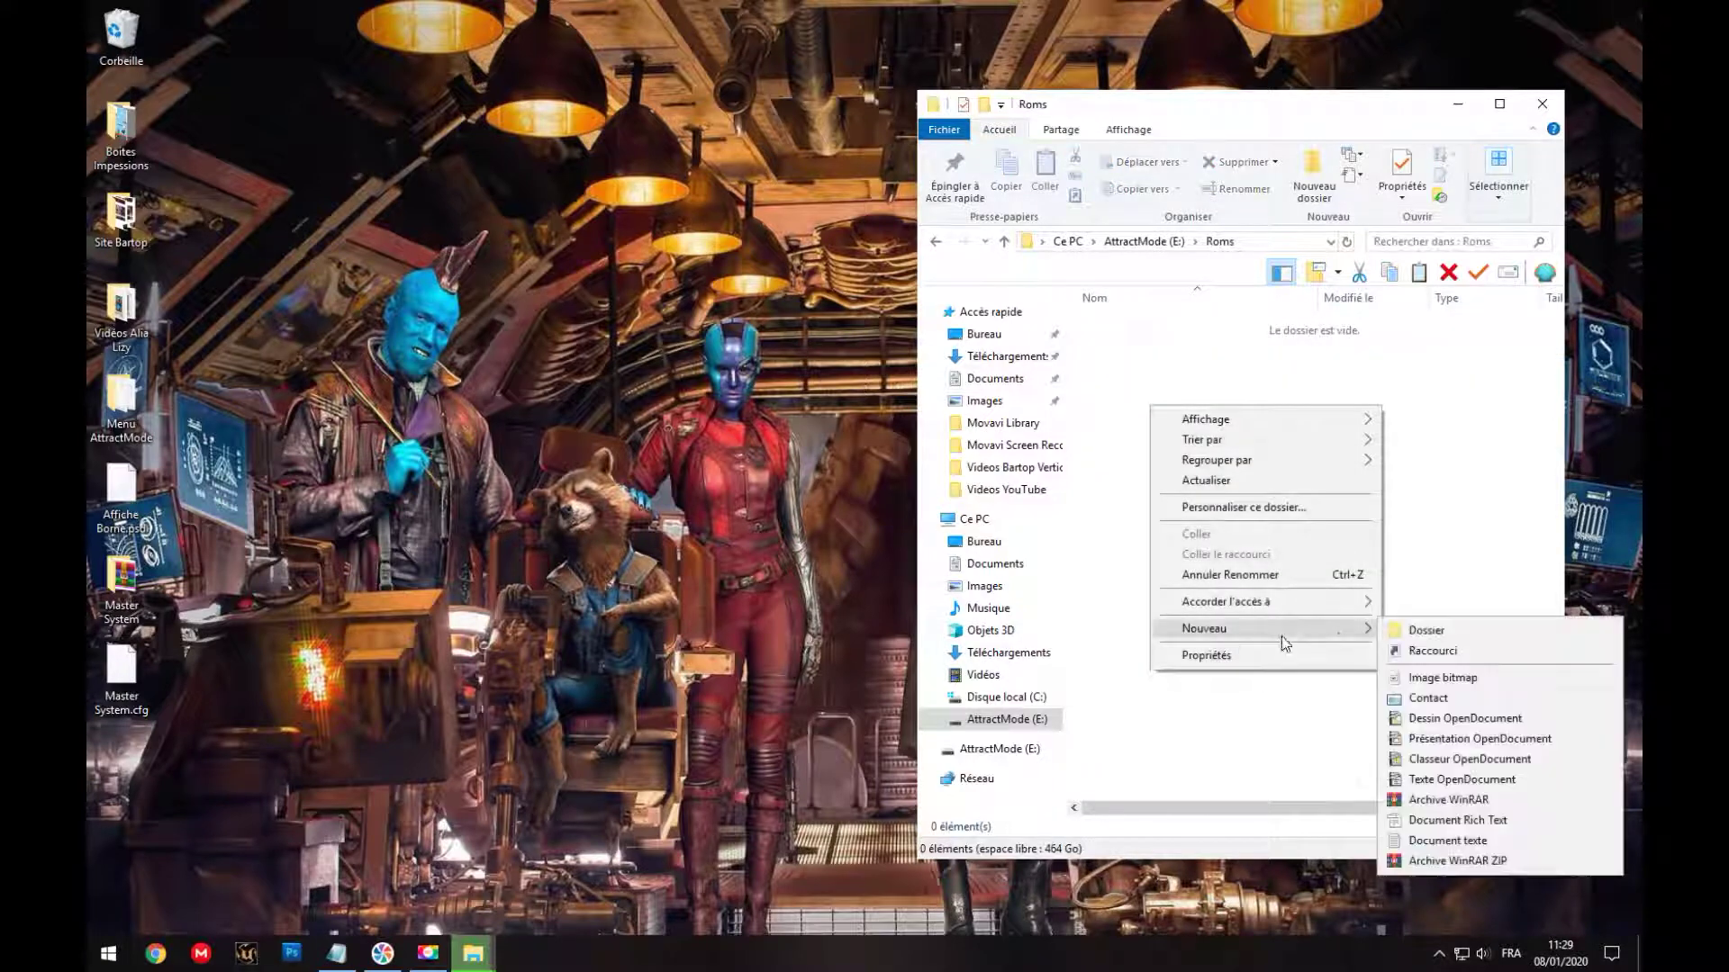
left_click(1416, 625)
type("Sega Master System")
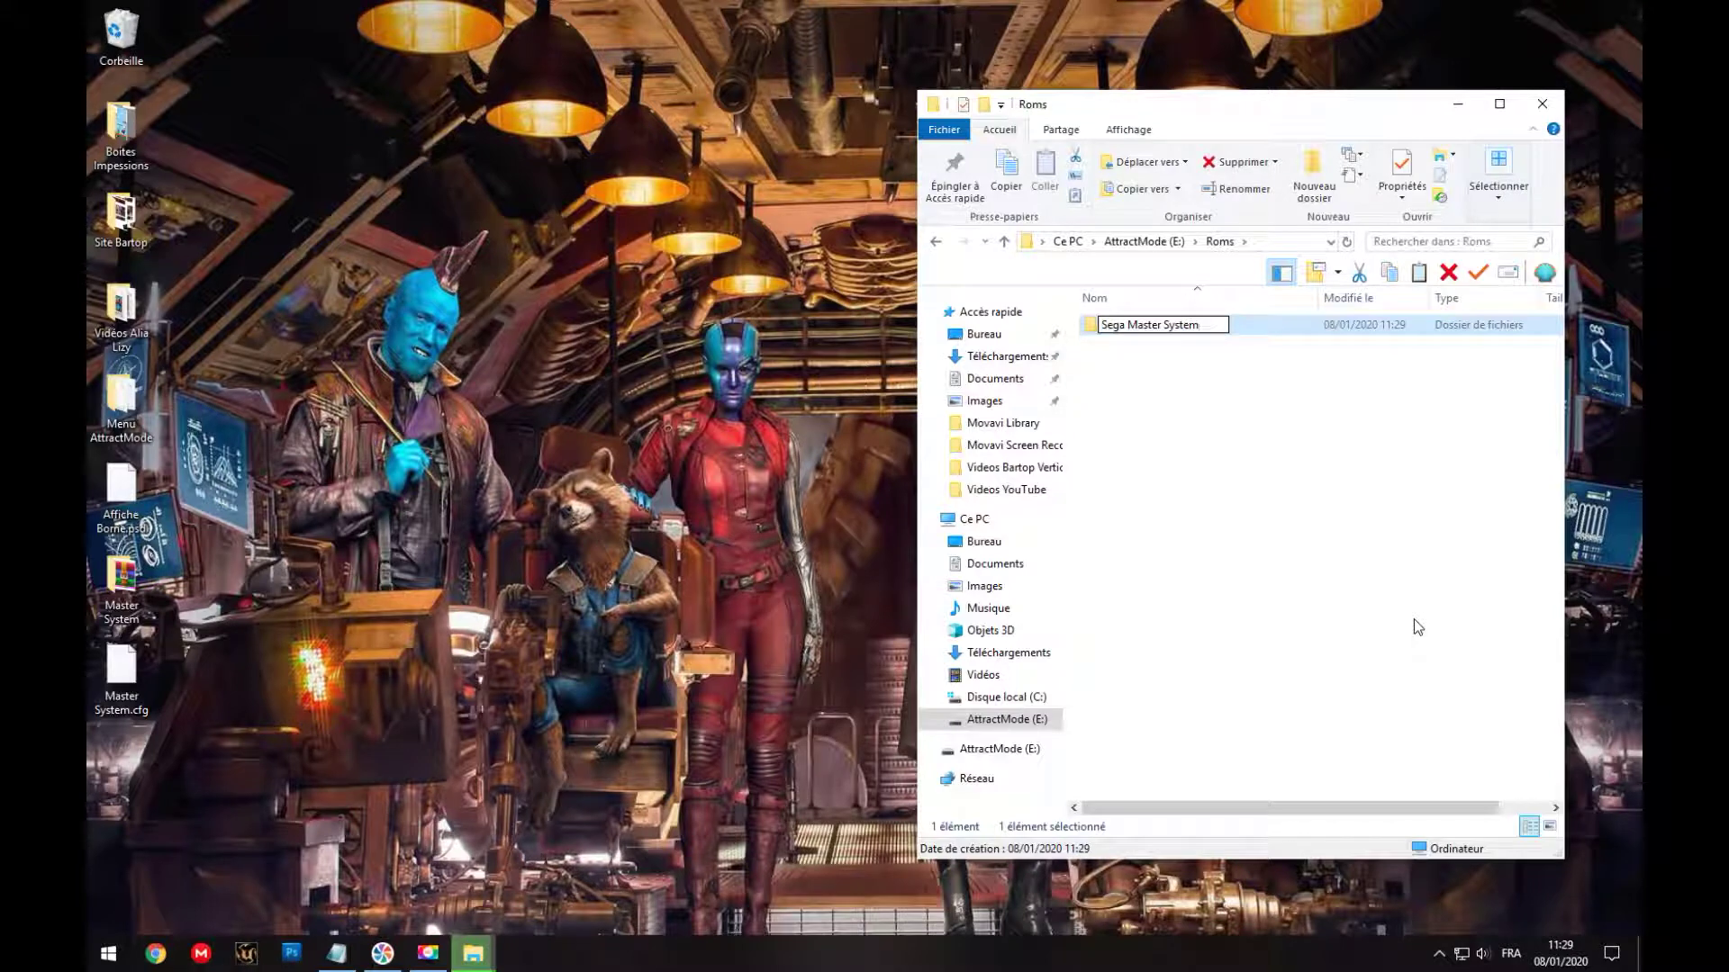
key("Return")
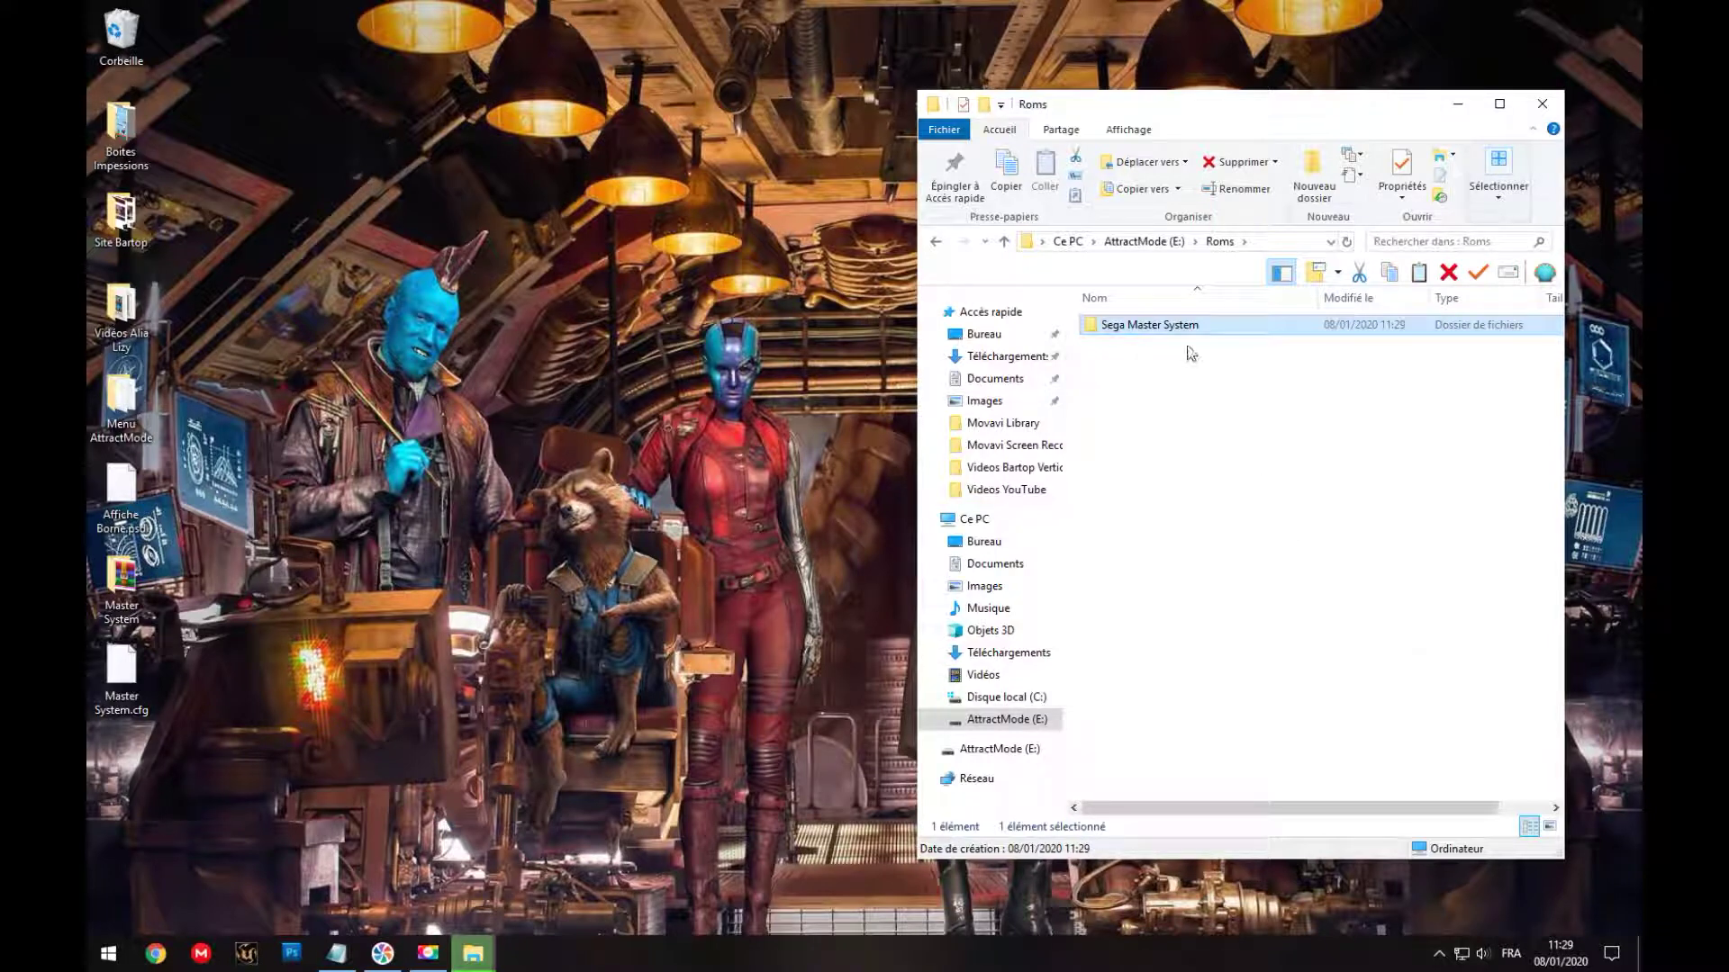
Step: Create a subfolder named Wheel inside the Sega Master System folder
double_click(1149, 326)
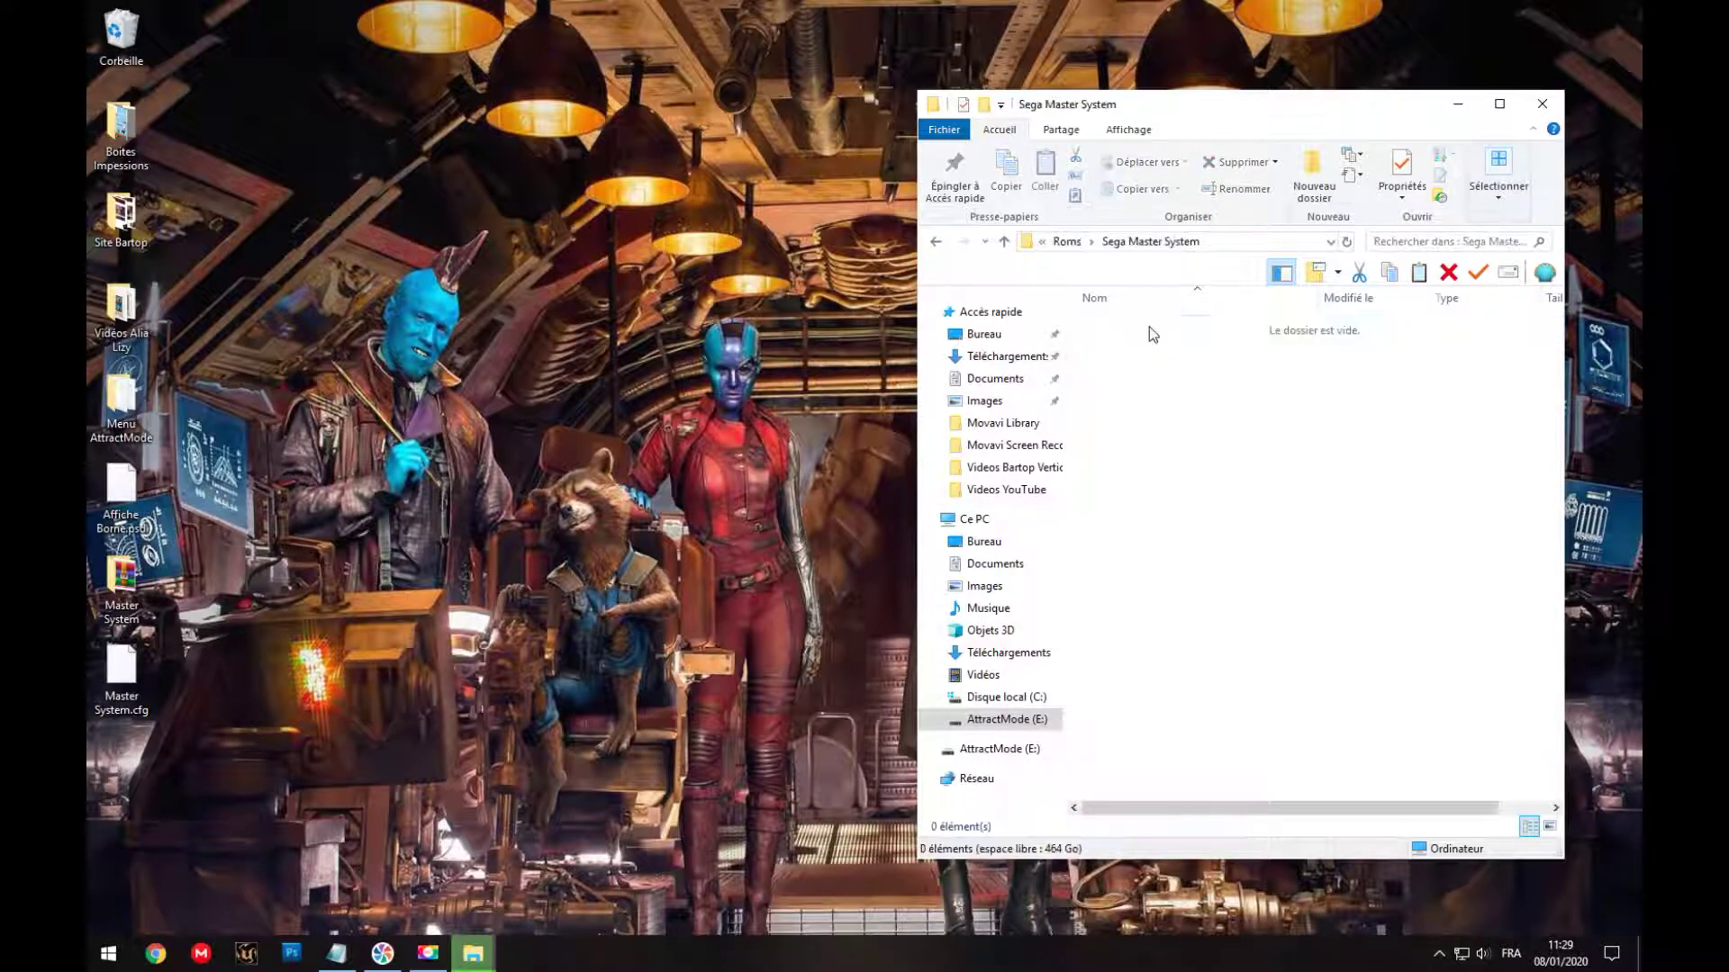
right_click(1158, 456)
mouse_move(1305, 677)
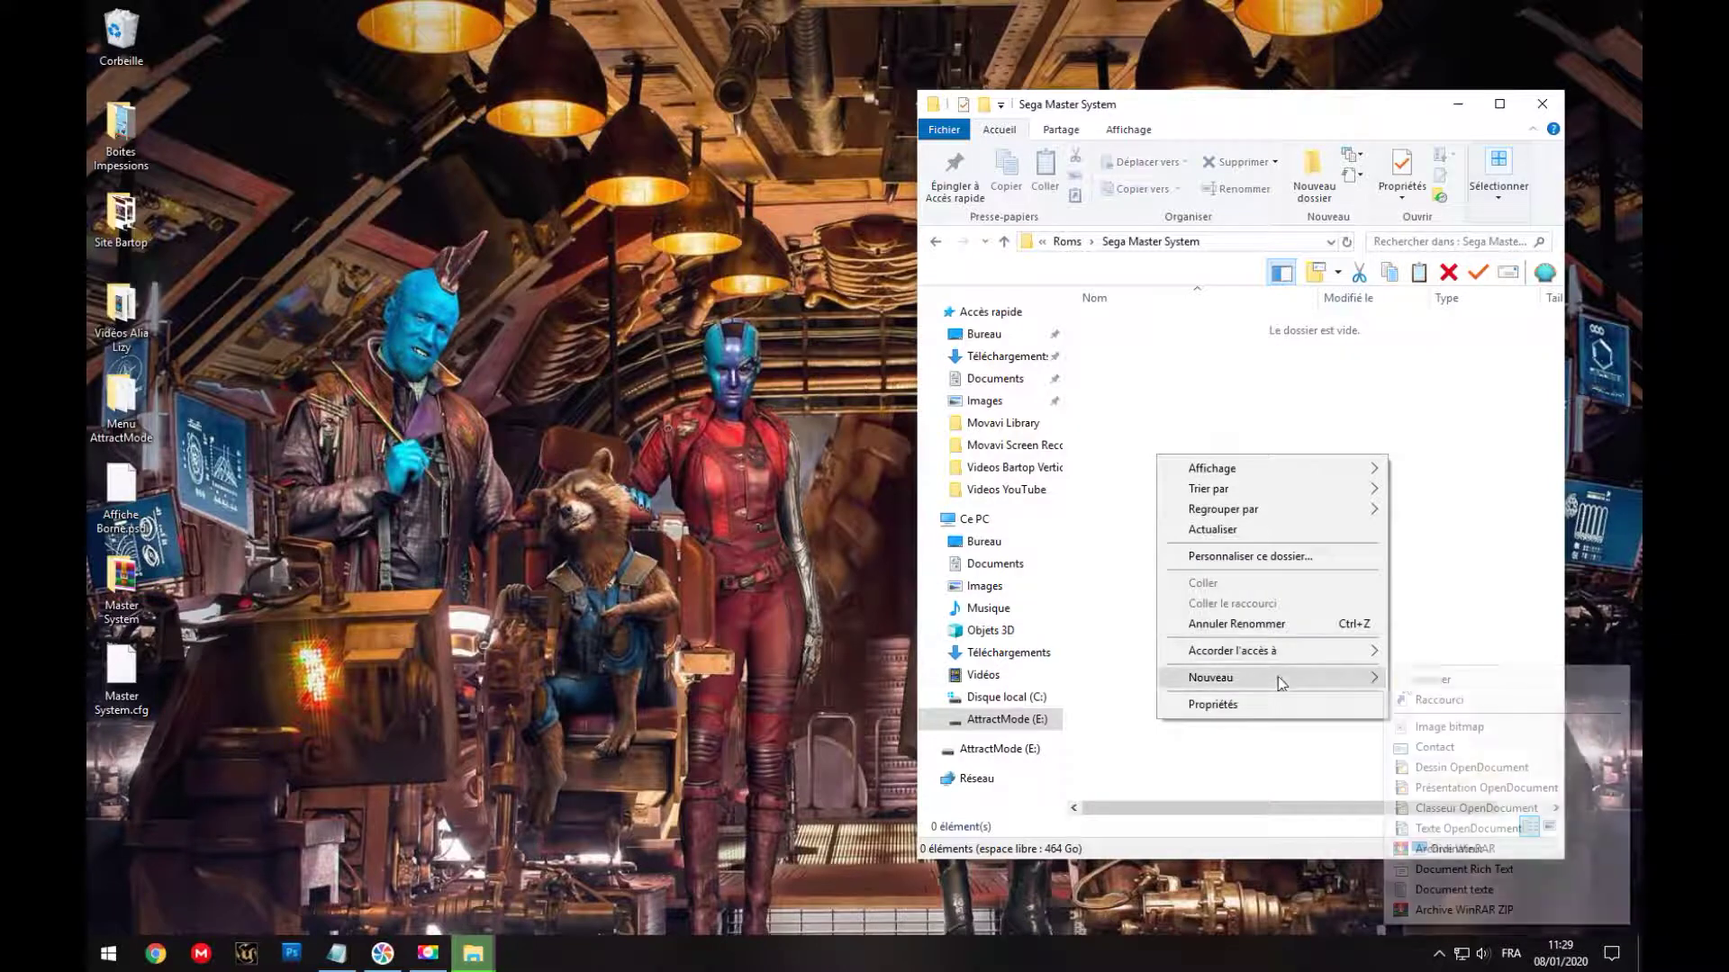
left_click(1413, 678)
type("Wheel")
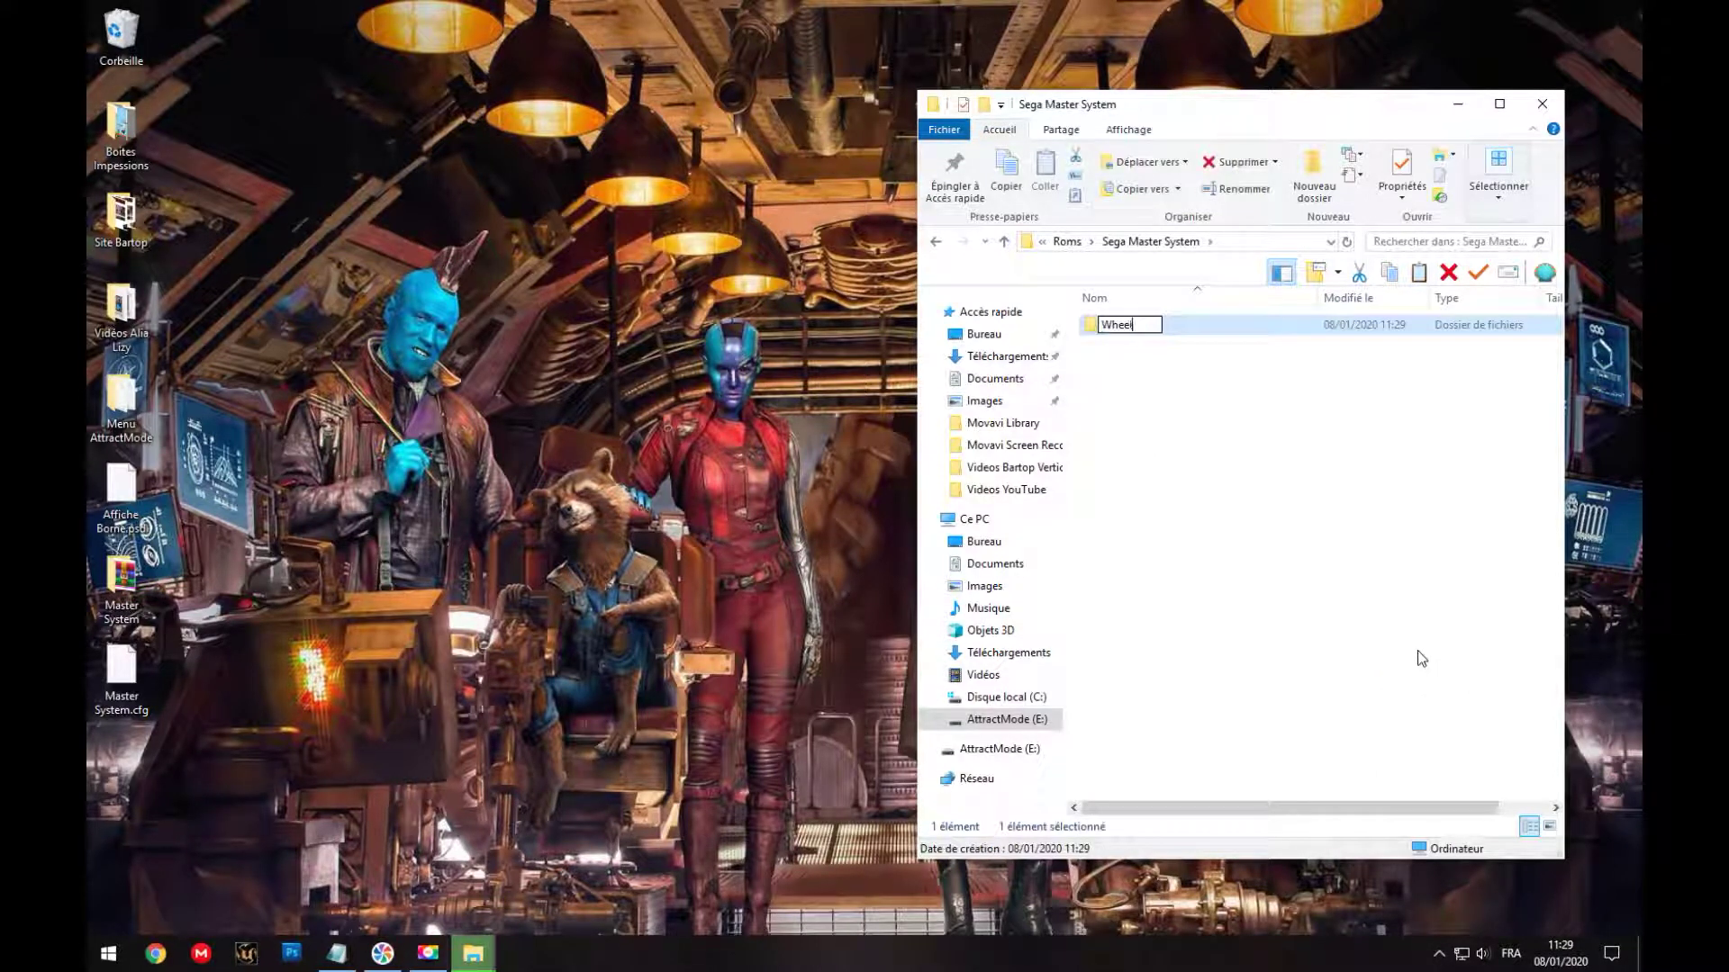
key("Return")
Step: Add a second subfolder named Snap to the Sega Master System folder
right_click(1213, 475)
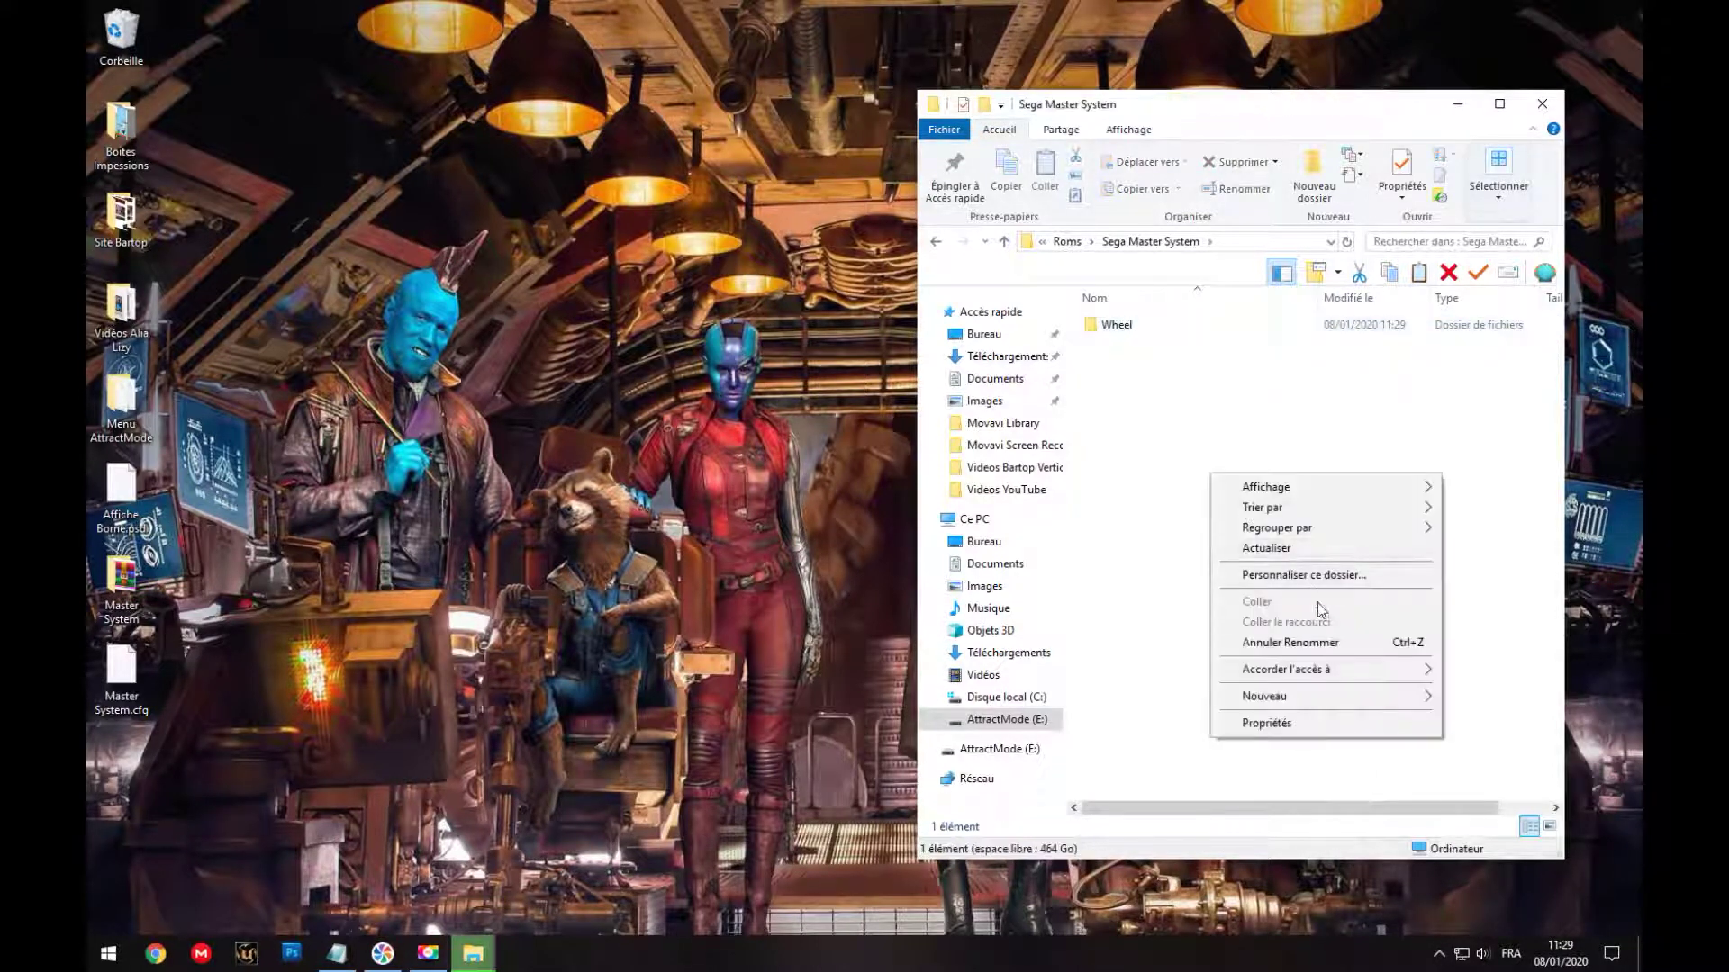
mouse_move(1357, 705)
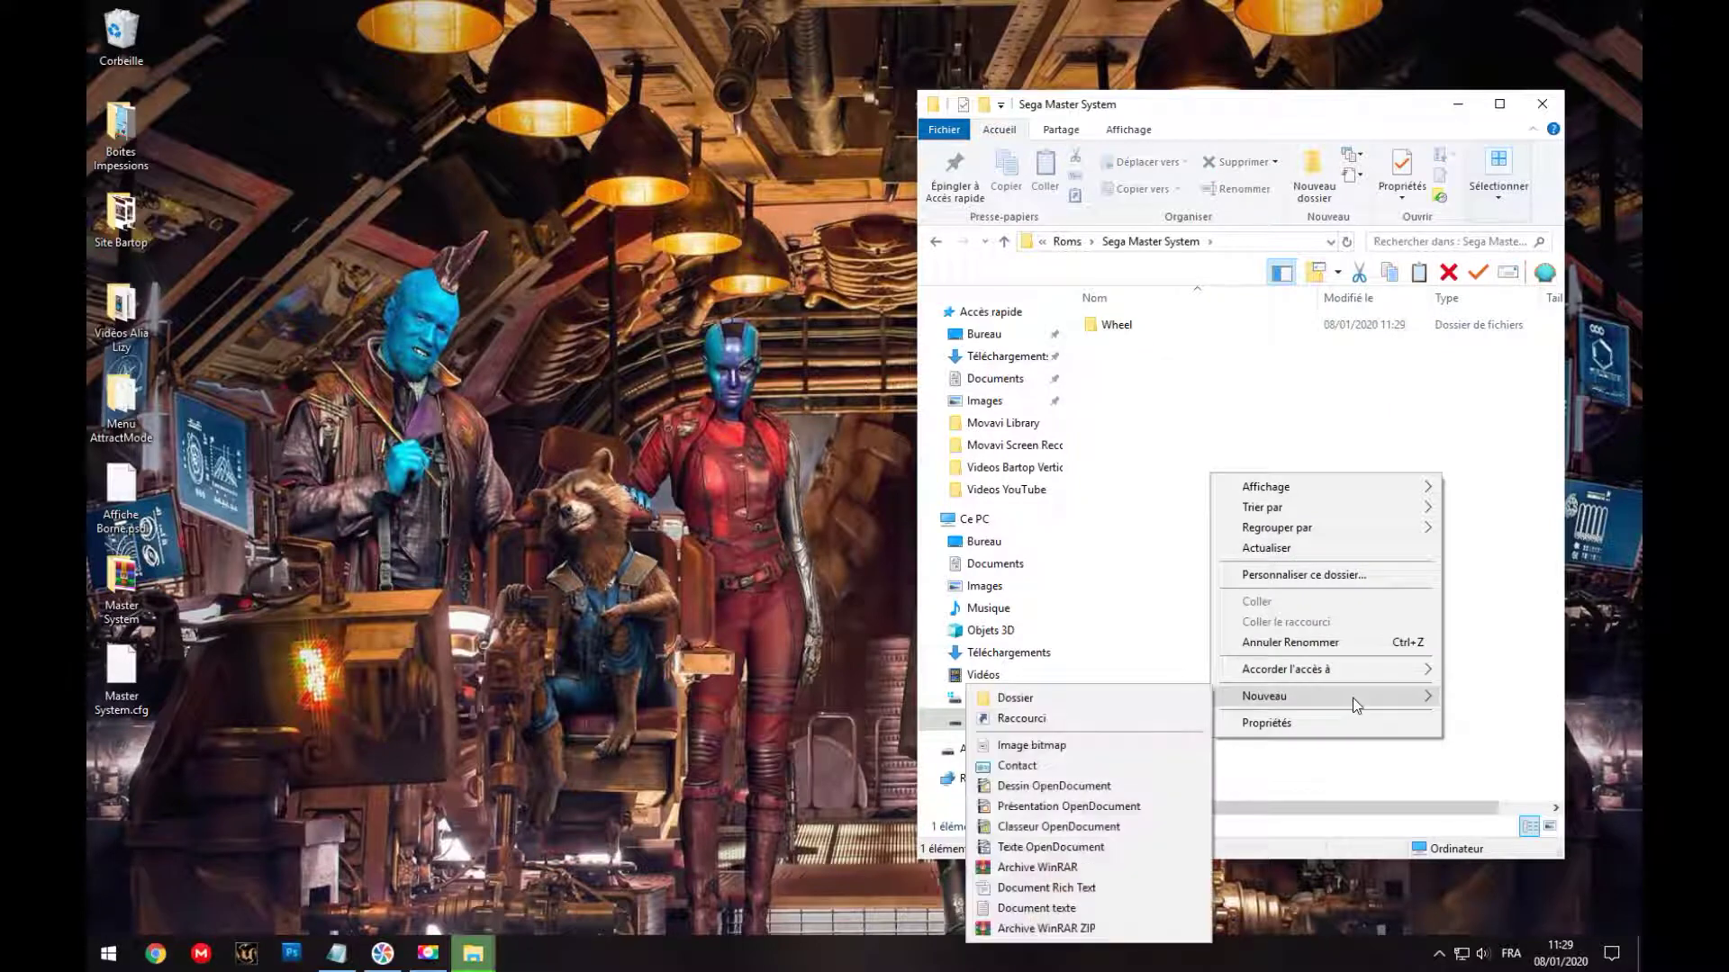
left_click(1193, 697)
type("Sna")
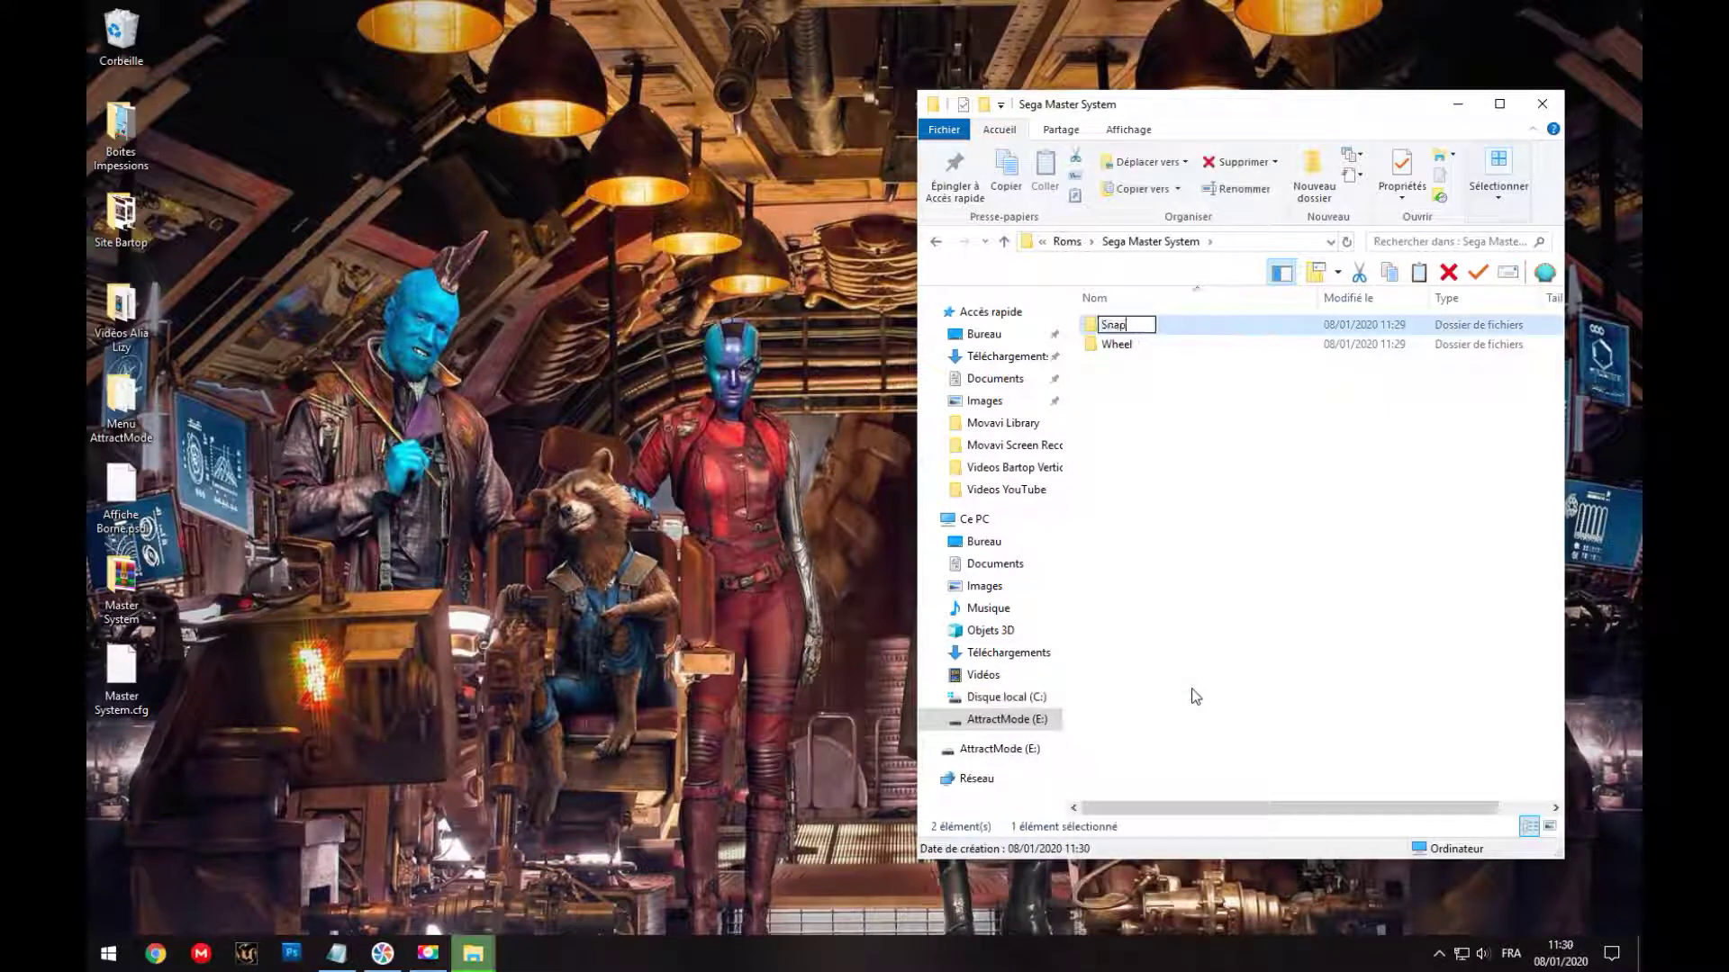
type("p")
key("Return")
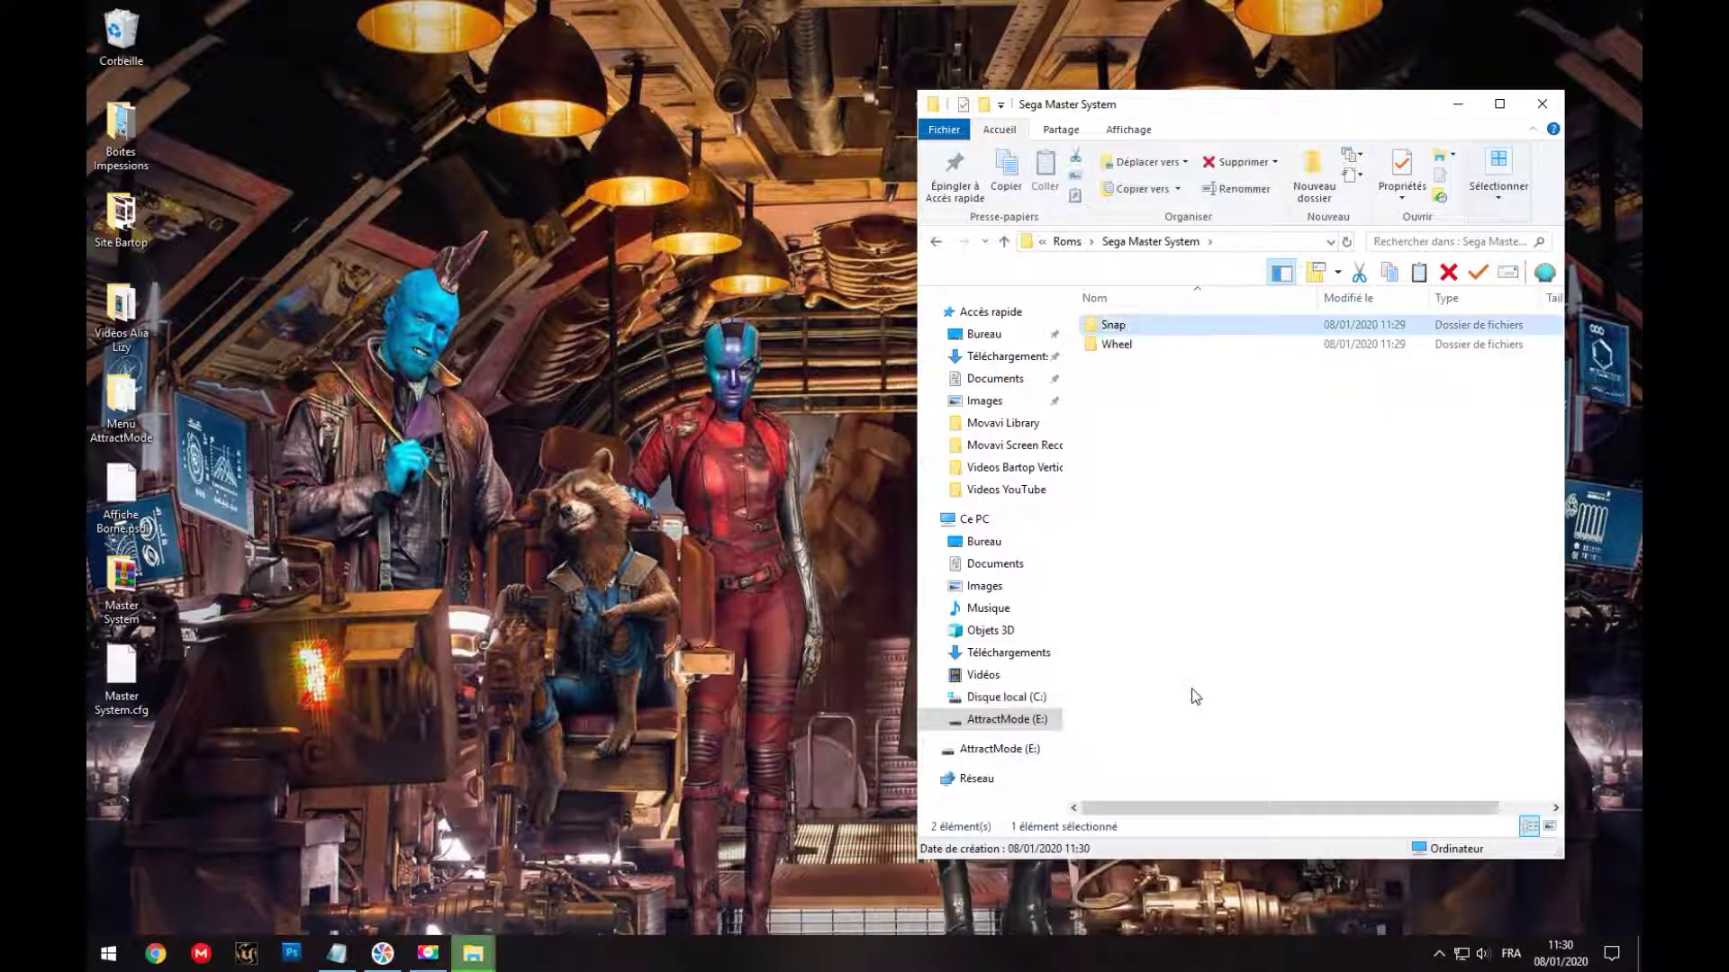
Step: Open the desktop's Master System folder beside the Sega Master System window and look at its Wheel and Snap subfolders
double_click(123, 579)
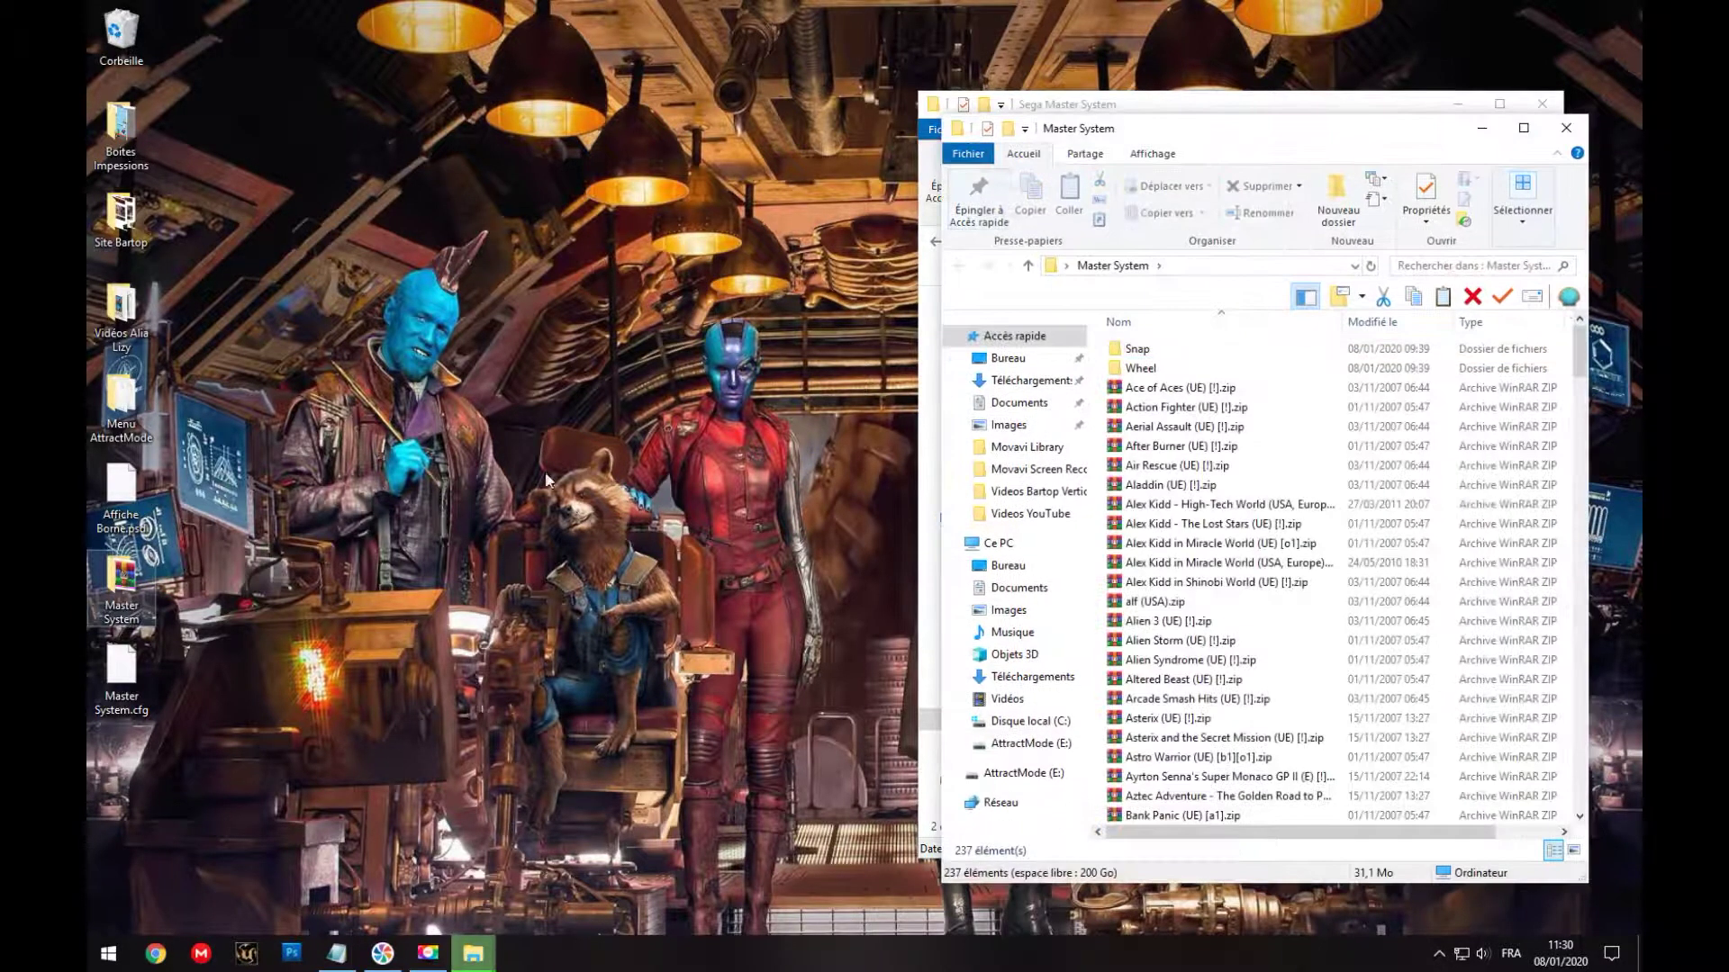
left_click_drag(1269, 135, 508, 96)
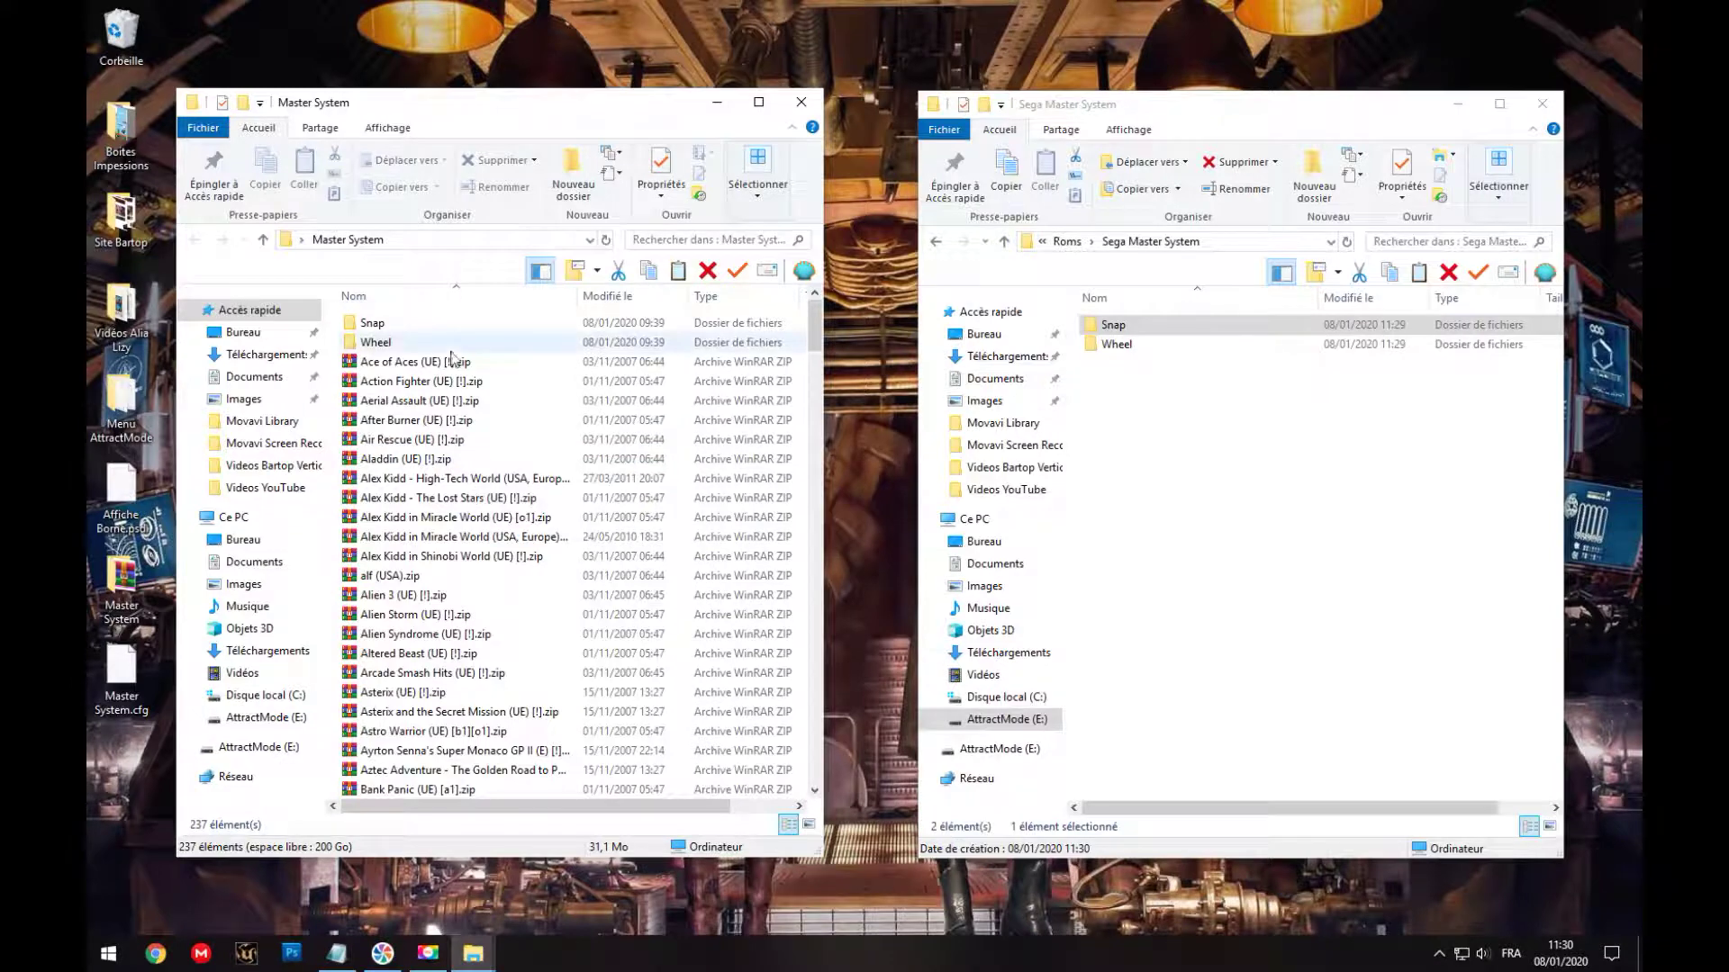
left_click(388, 347)
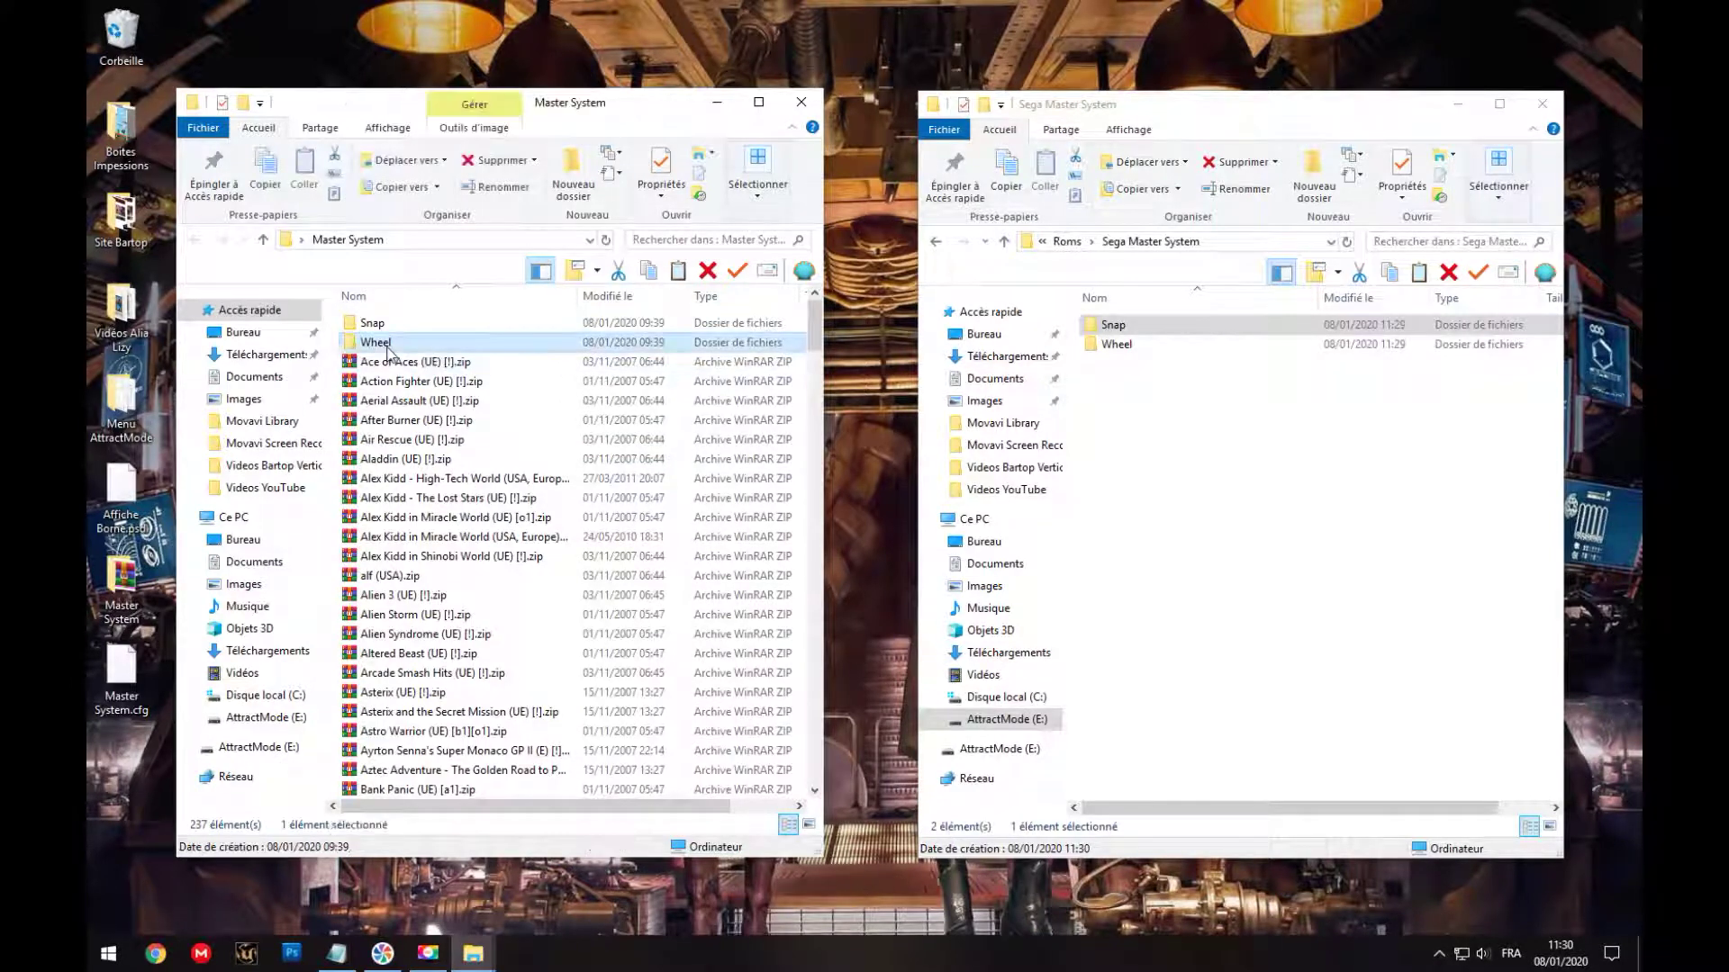
key("Up")
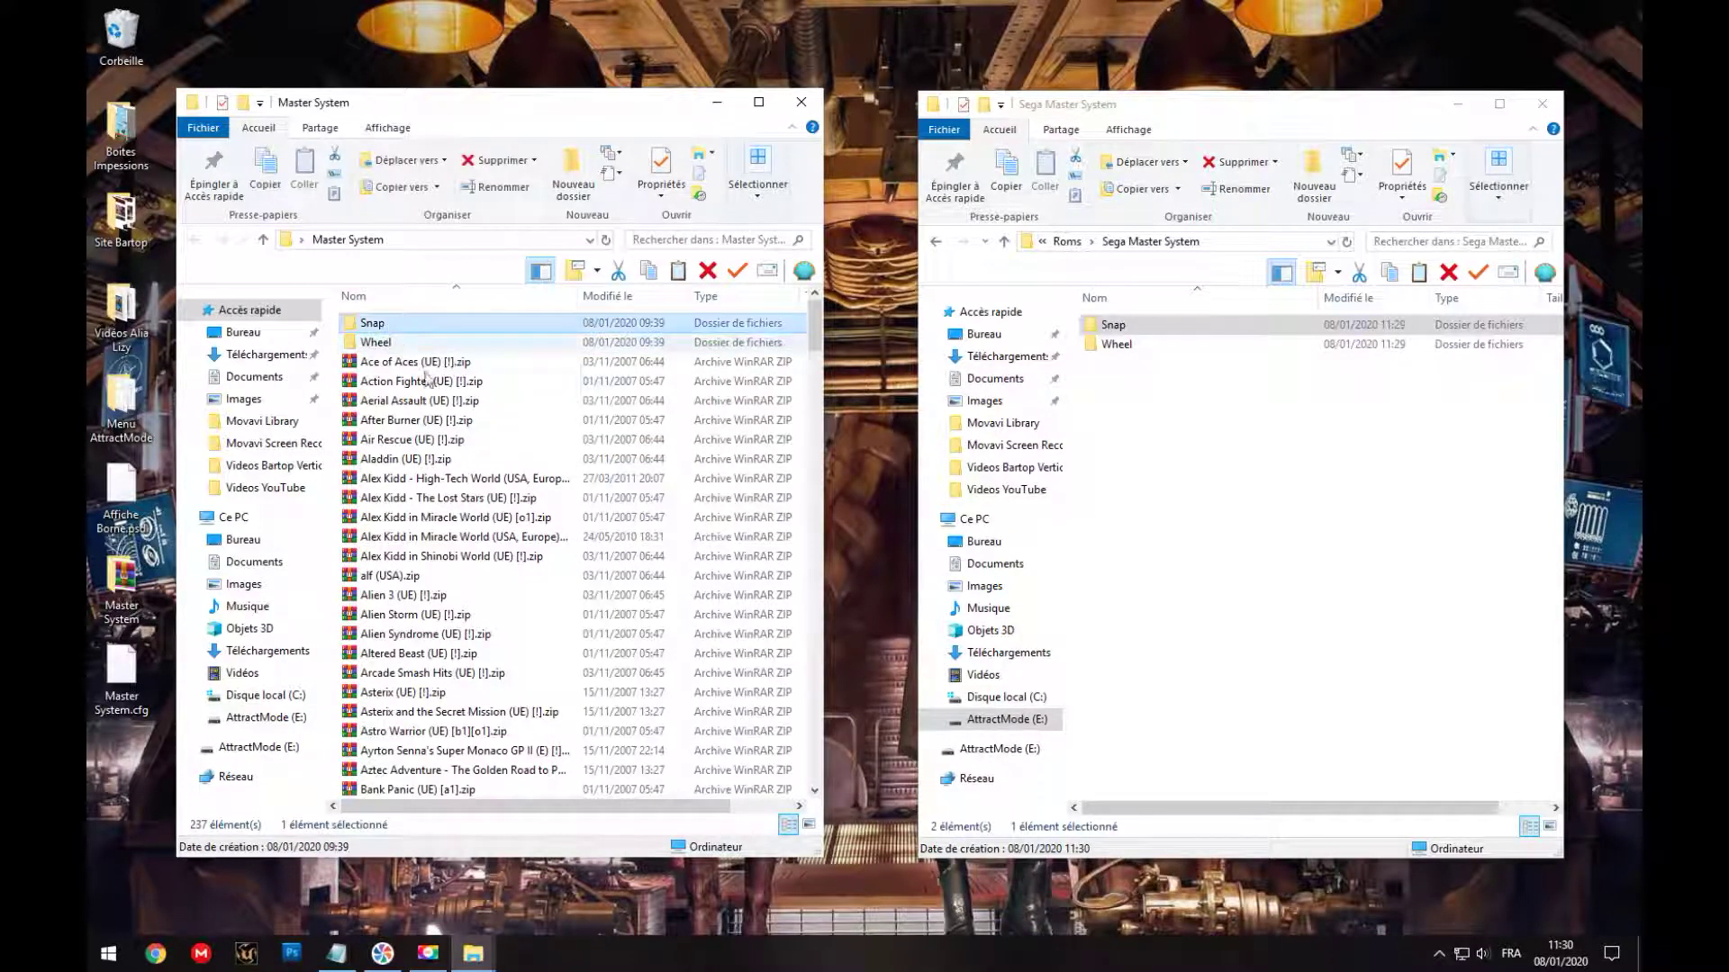
Step: Open Master System's Wheel folder in a separate window beside it and compare the ROM file names with the PNG names
right_click(388, 342)
left_click(405, 370)
left_click_drag(630, 128, 1261, 108)
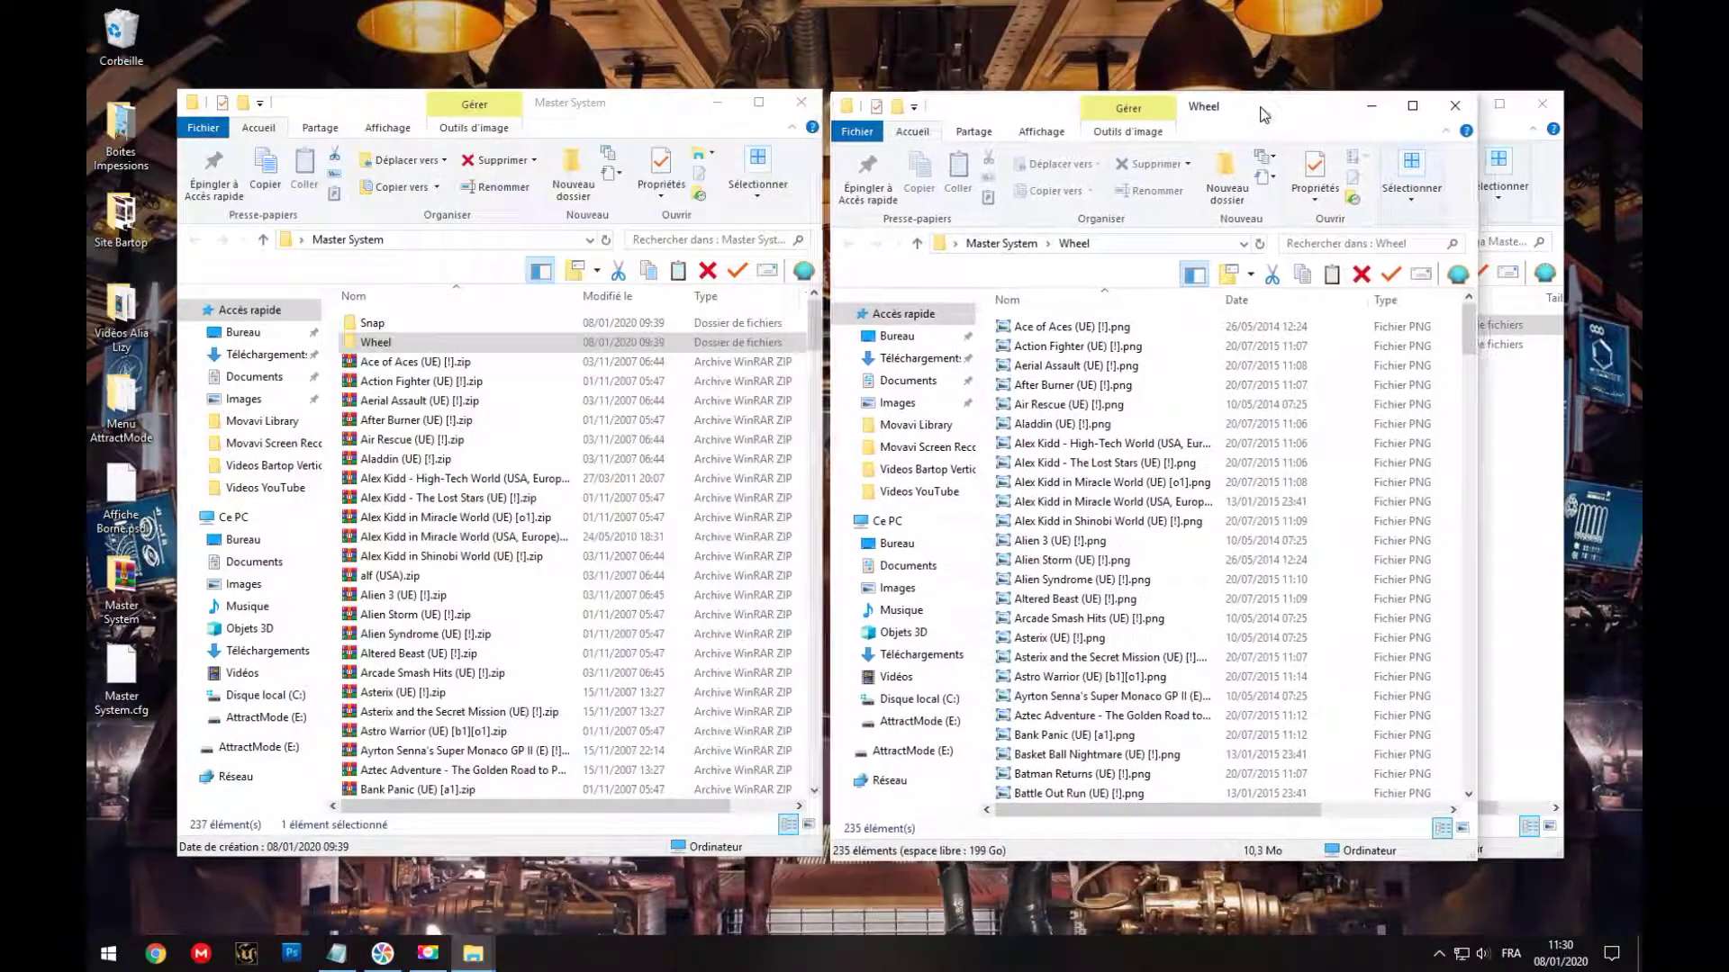
left_click(443, 365)
left_click(1069, 345)
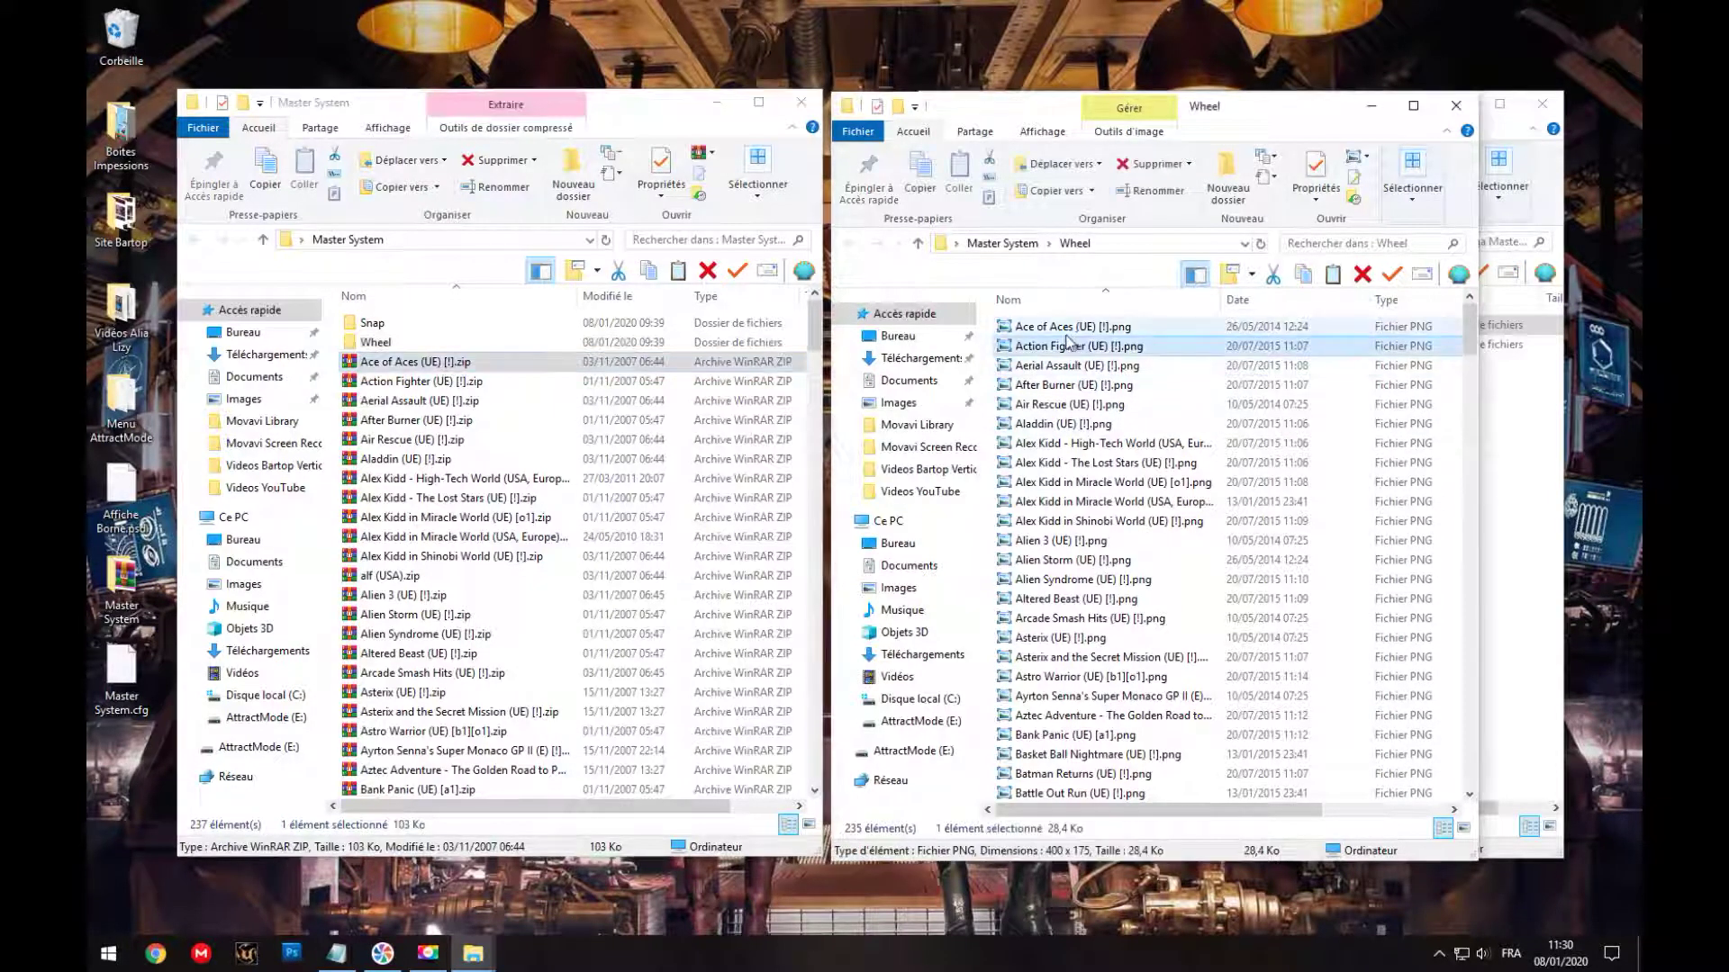
Step: Check the video file names in Master System's Snap folder against the Wheel image names, and close the separate Wheel window
left_click(439, 364)
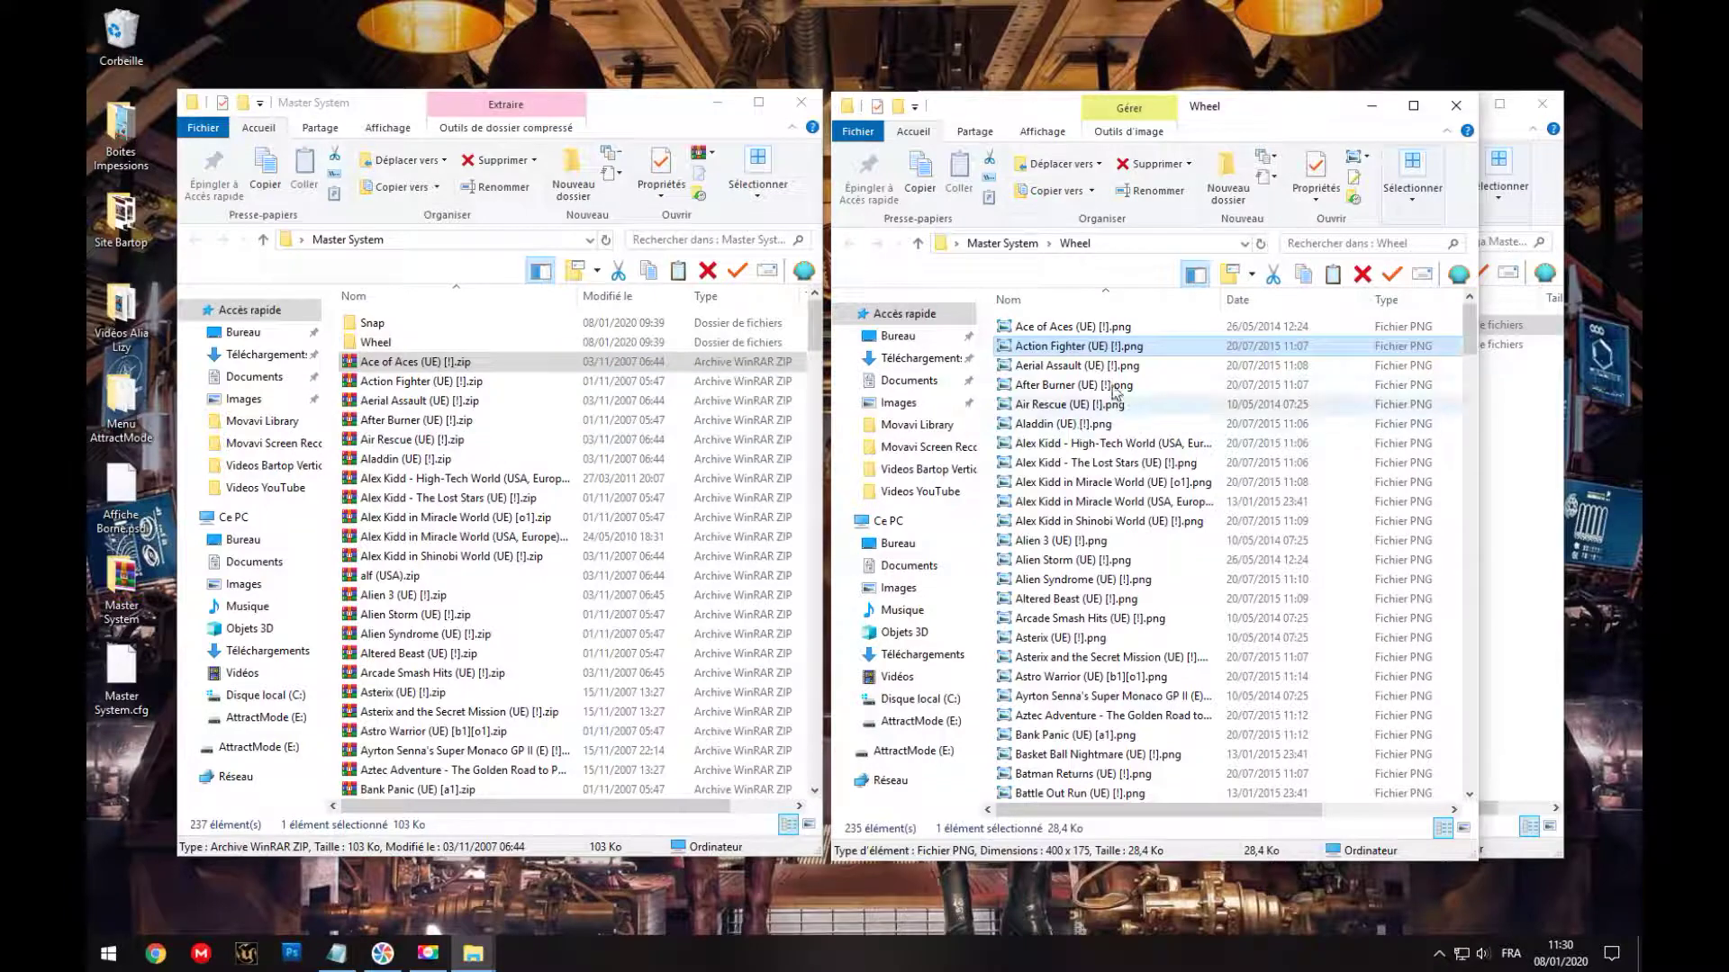
double_click(378, 328)
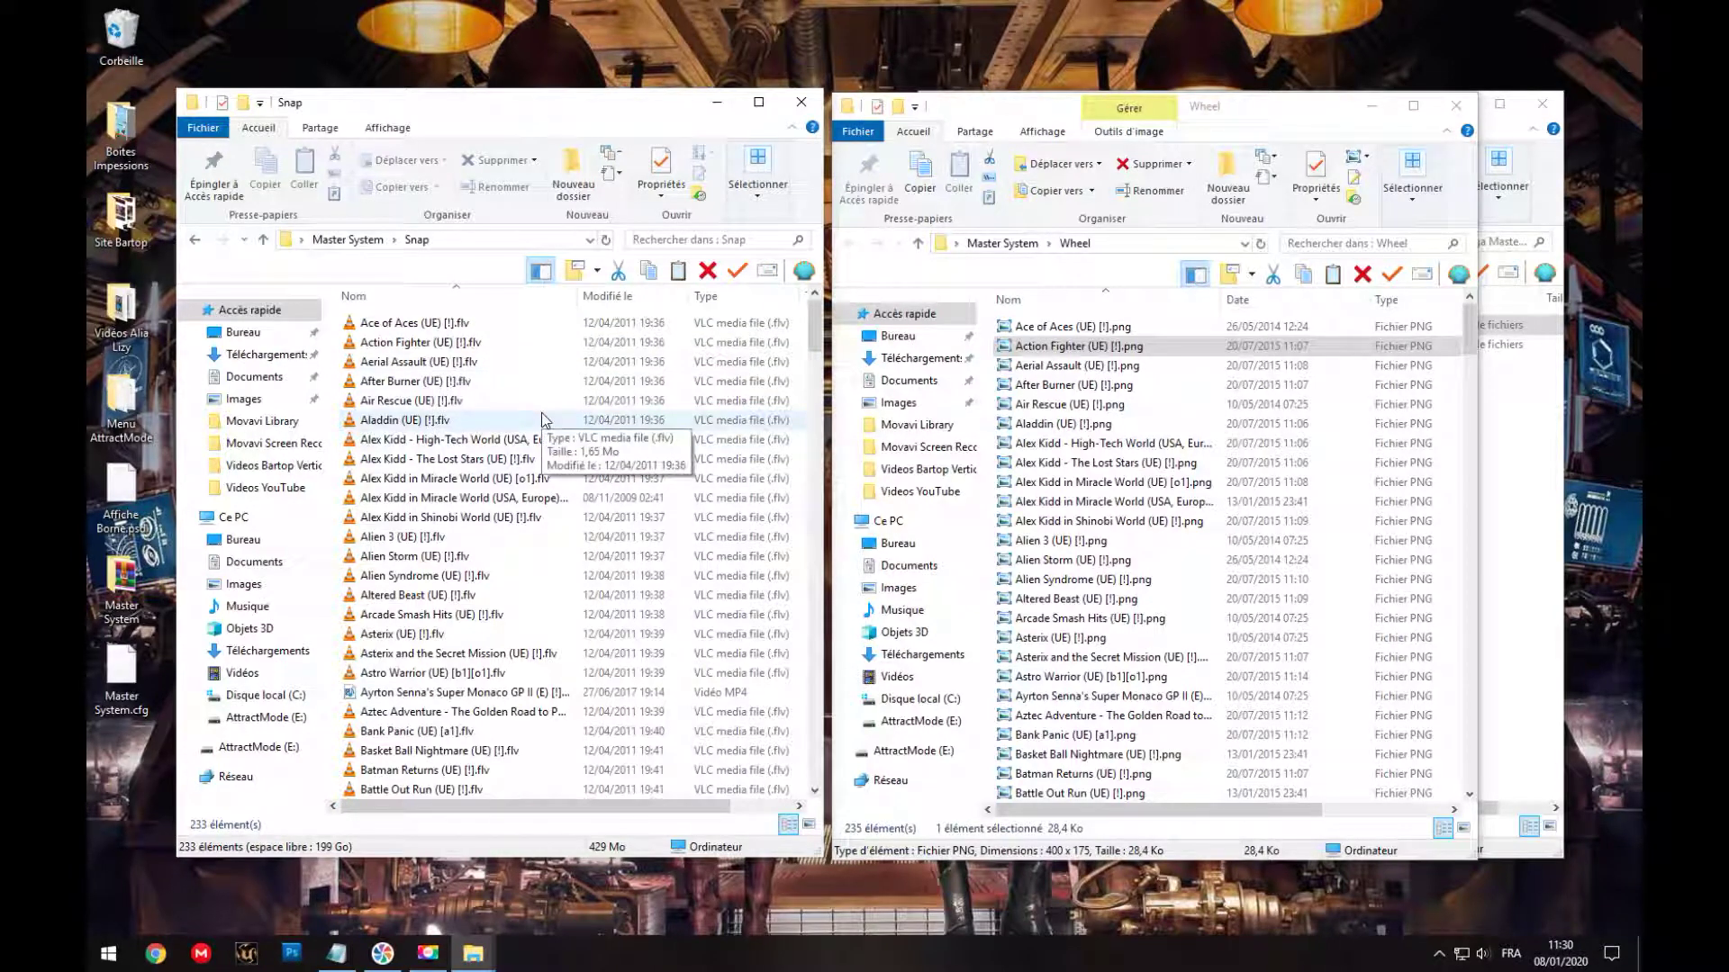
left_click(195, 241)
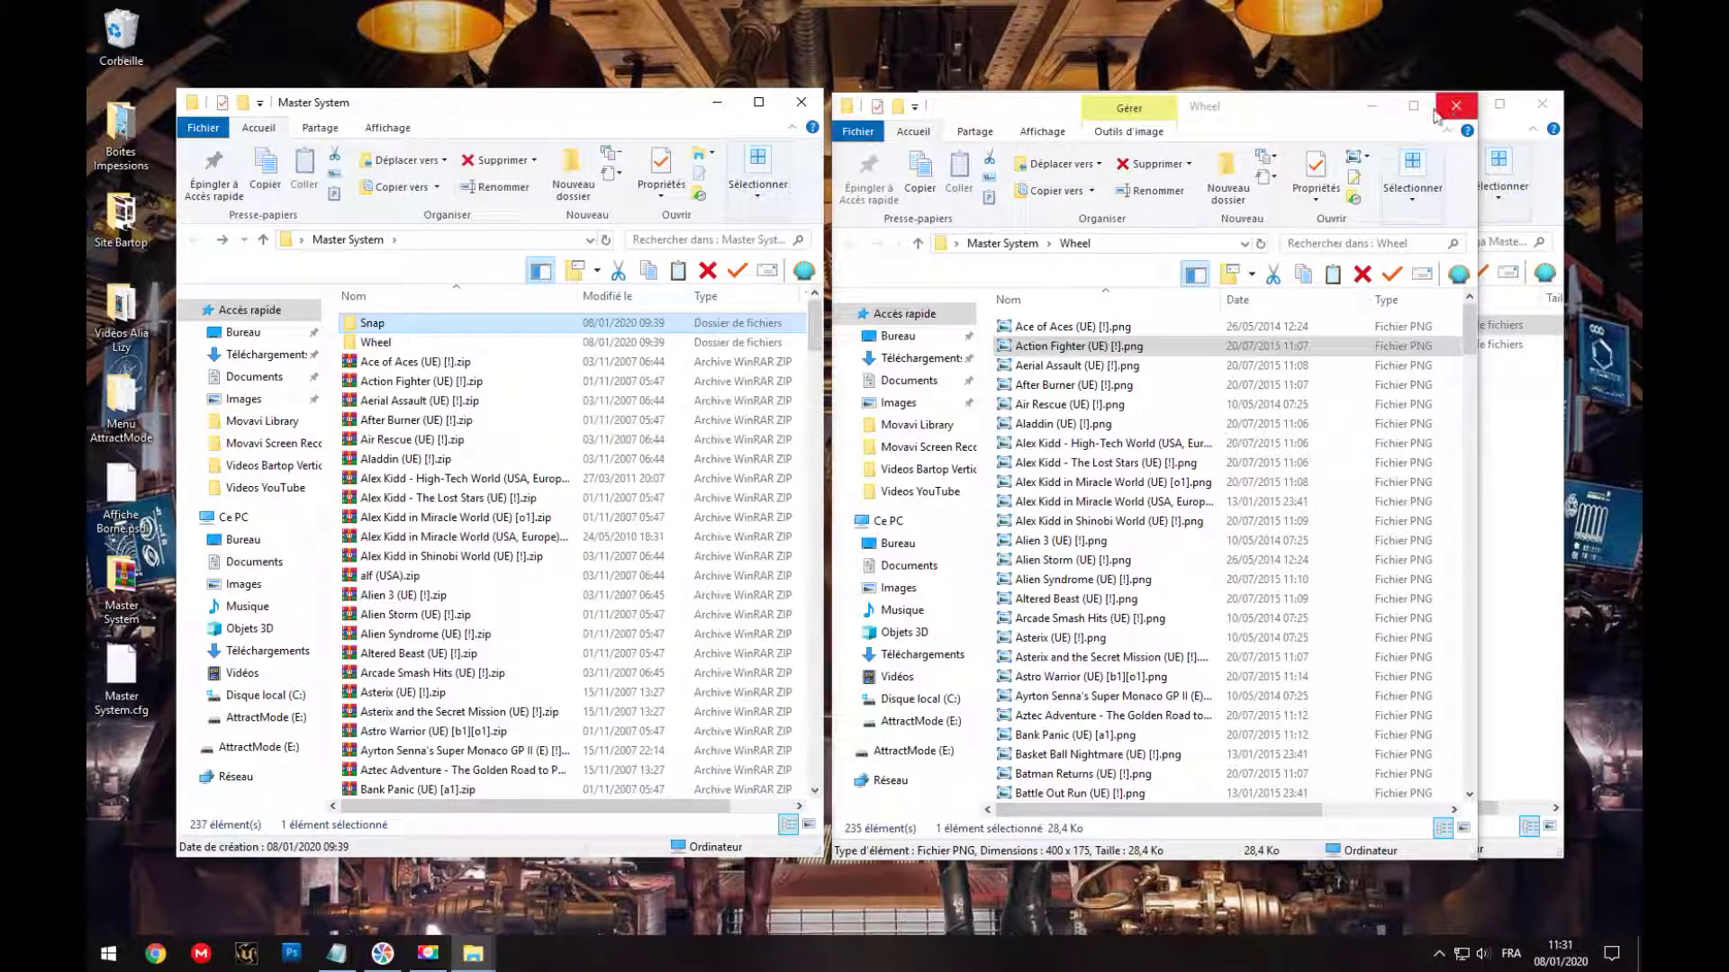
left_click(1292, 232)
left_click(1456, 105)
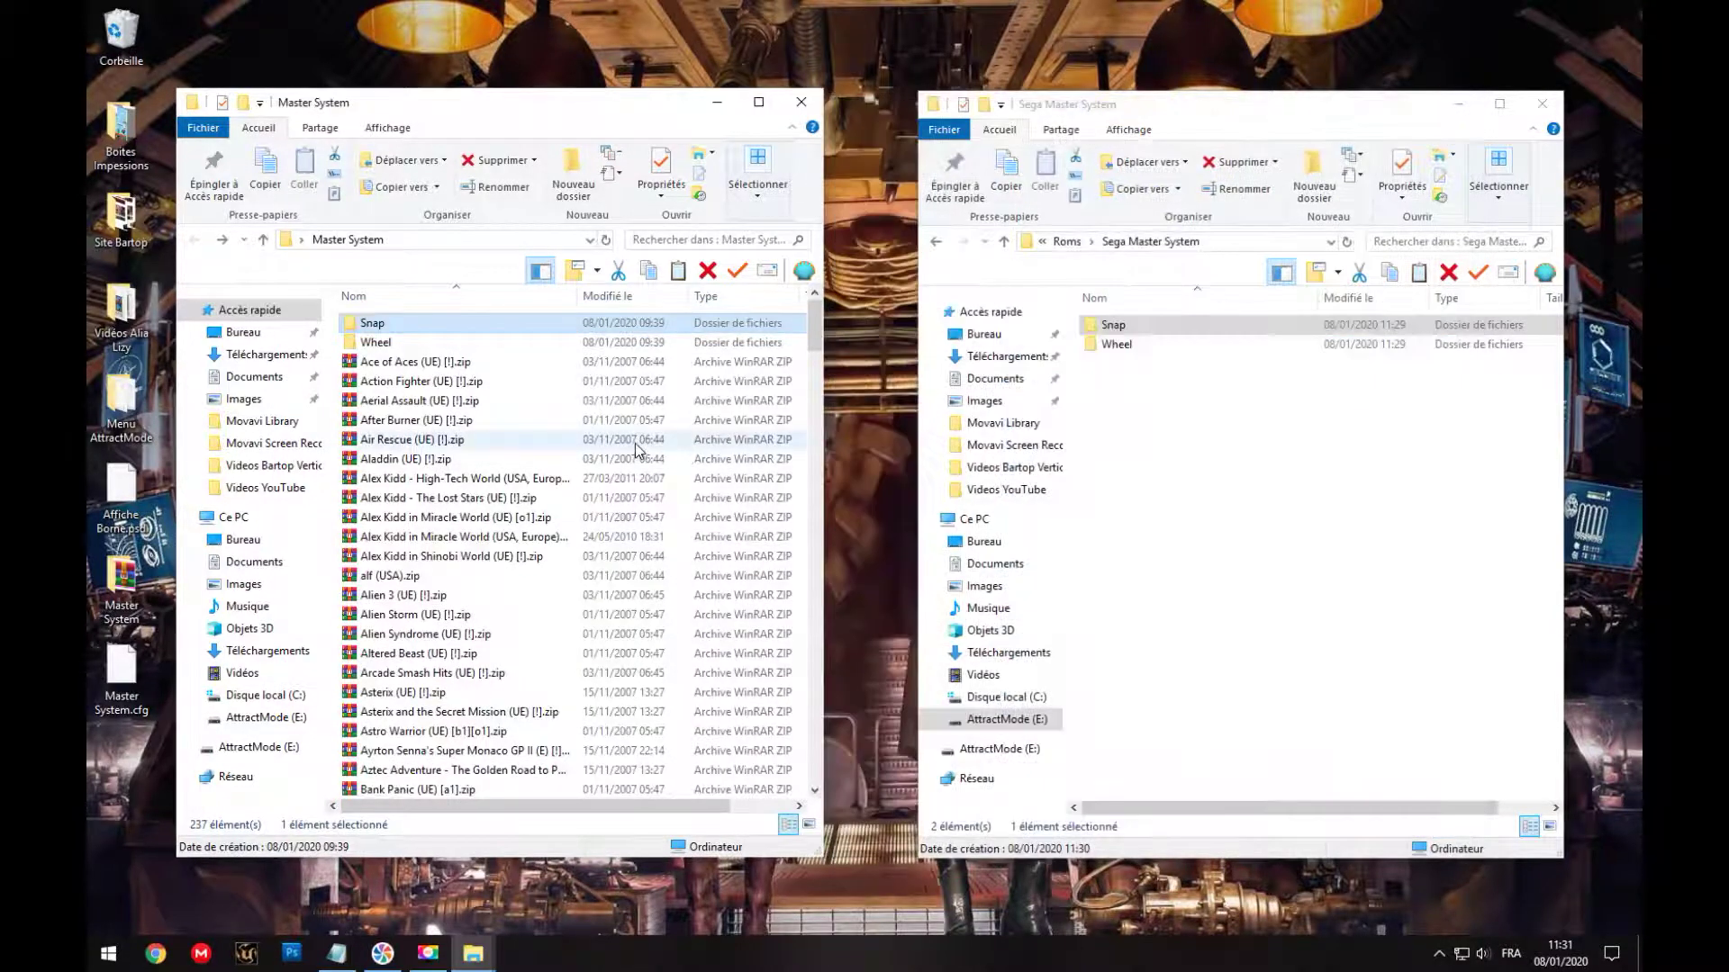
Step: Copy all the ROM zip files, without the Snap and Wheel folders, from Master System into Roms\Sega Master System
left_click(423, 439)
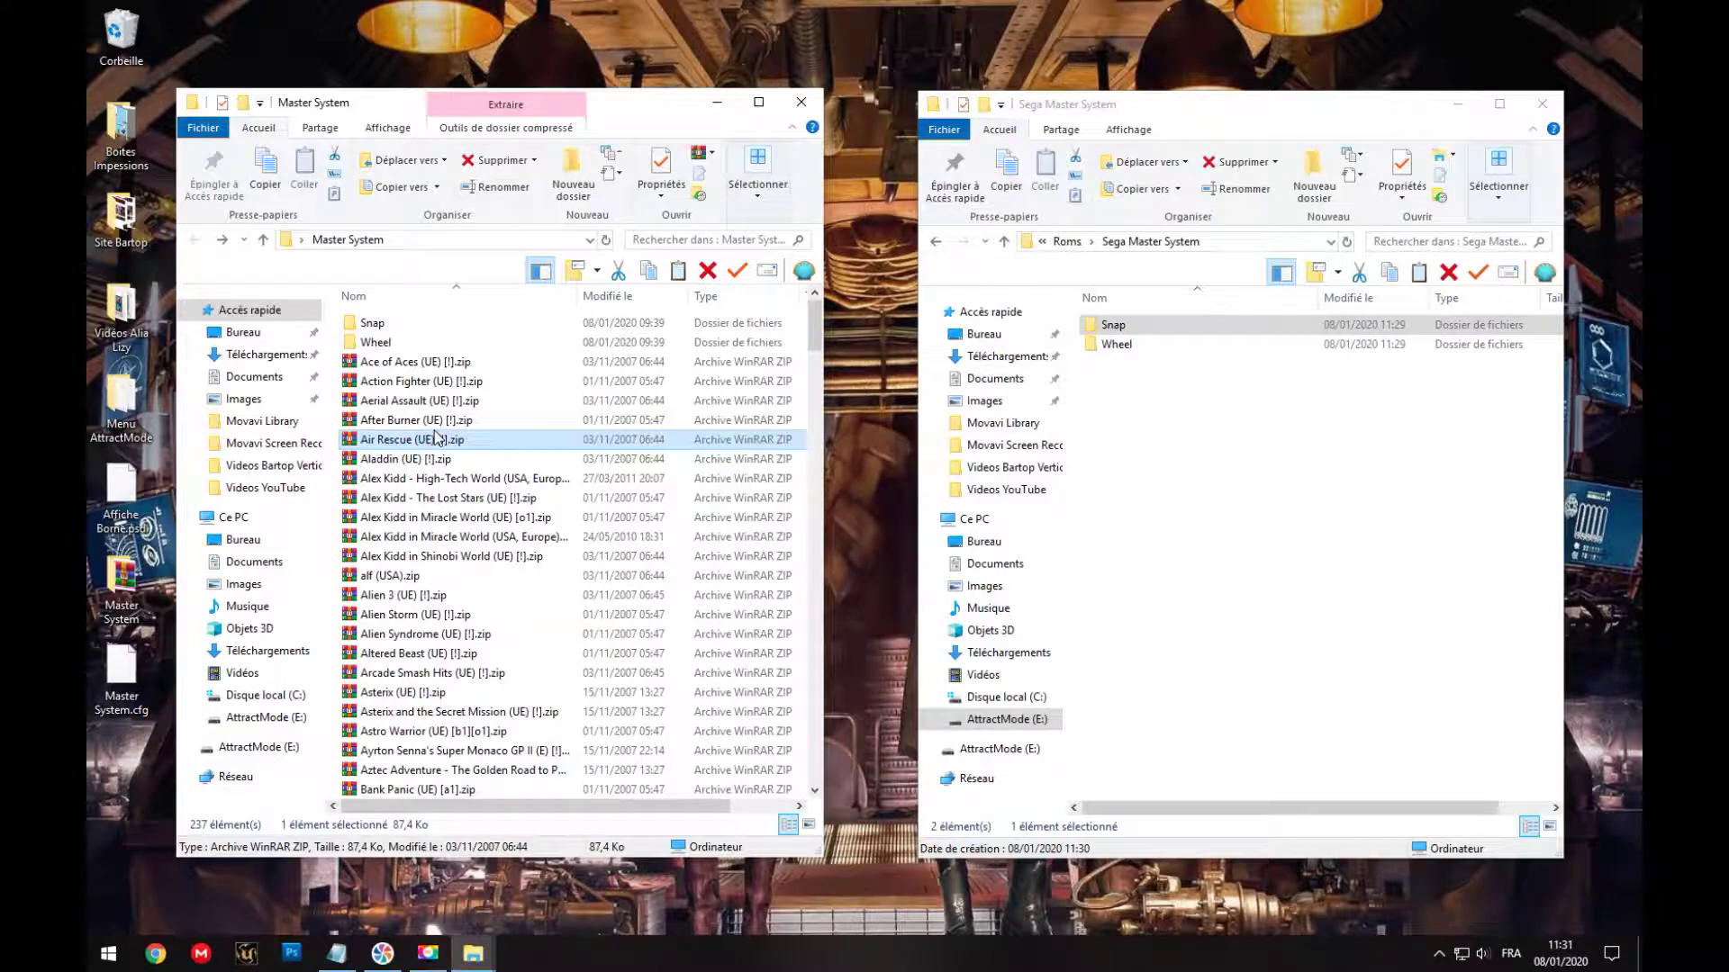
key("ctrl+a")
left_click(394, 343, "ctrl")
left_click(394, 323, "ctrl")
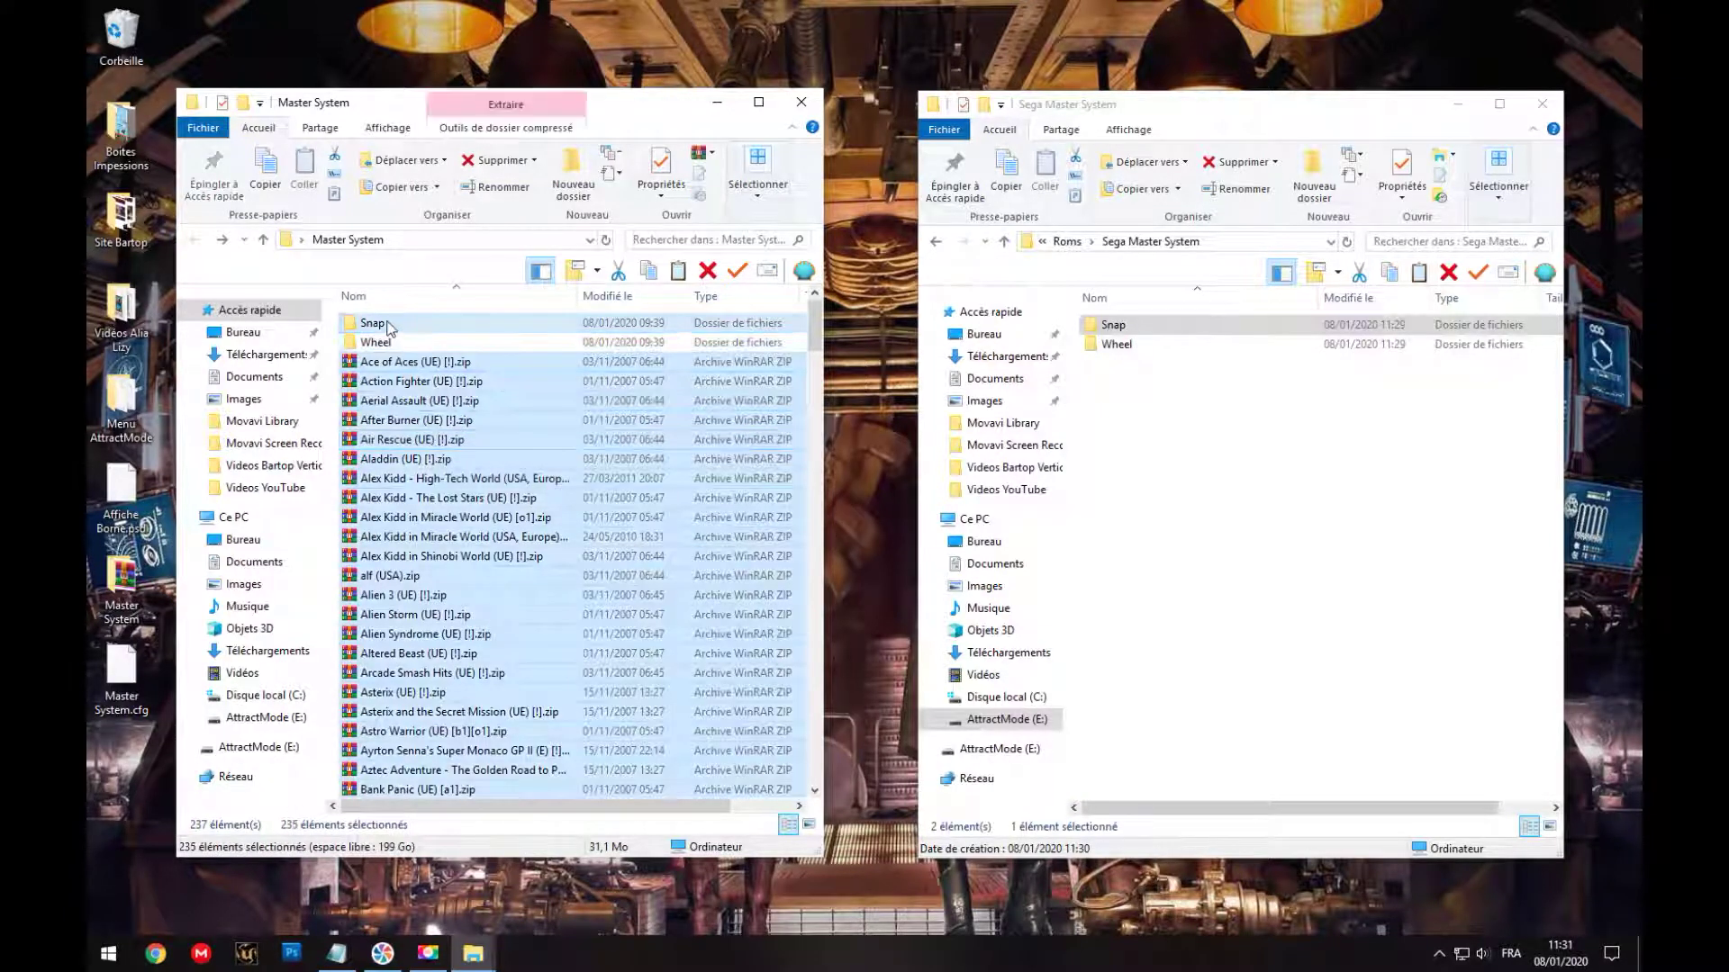
right_click(450, 441)
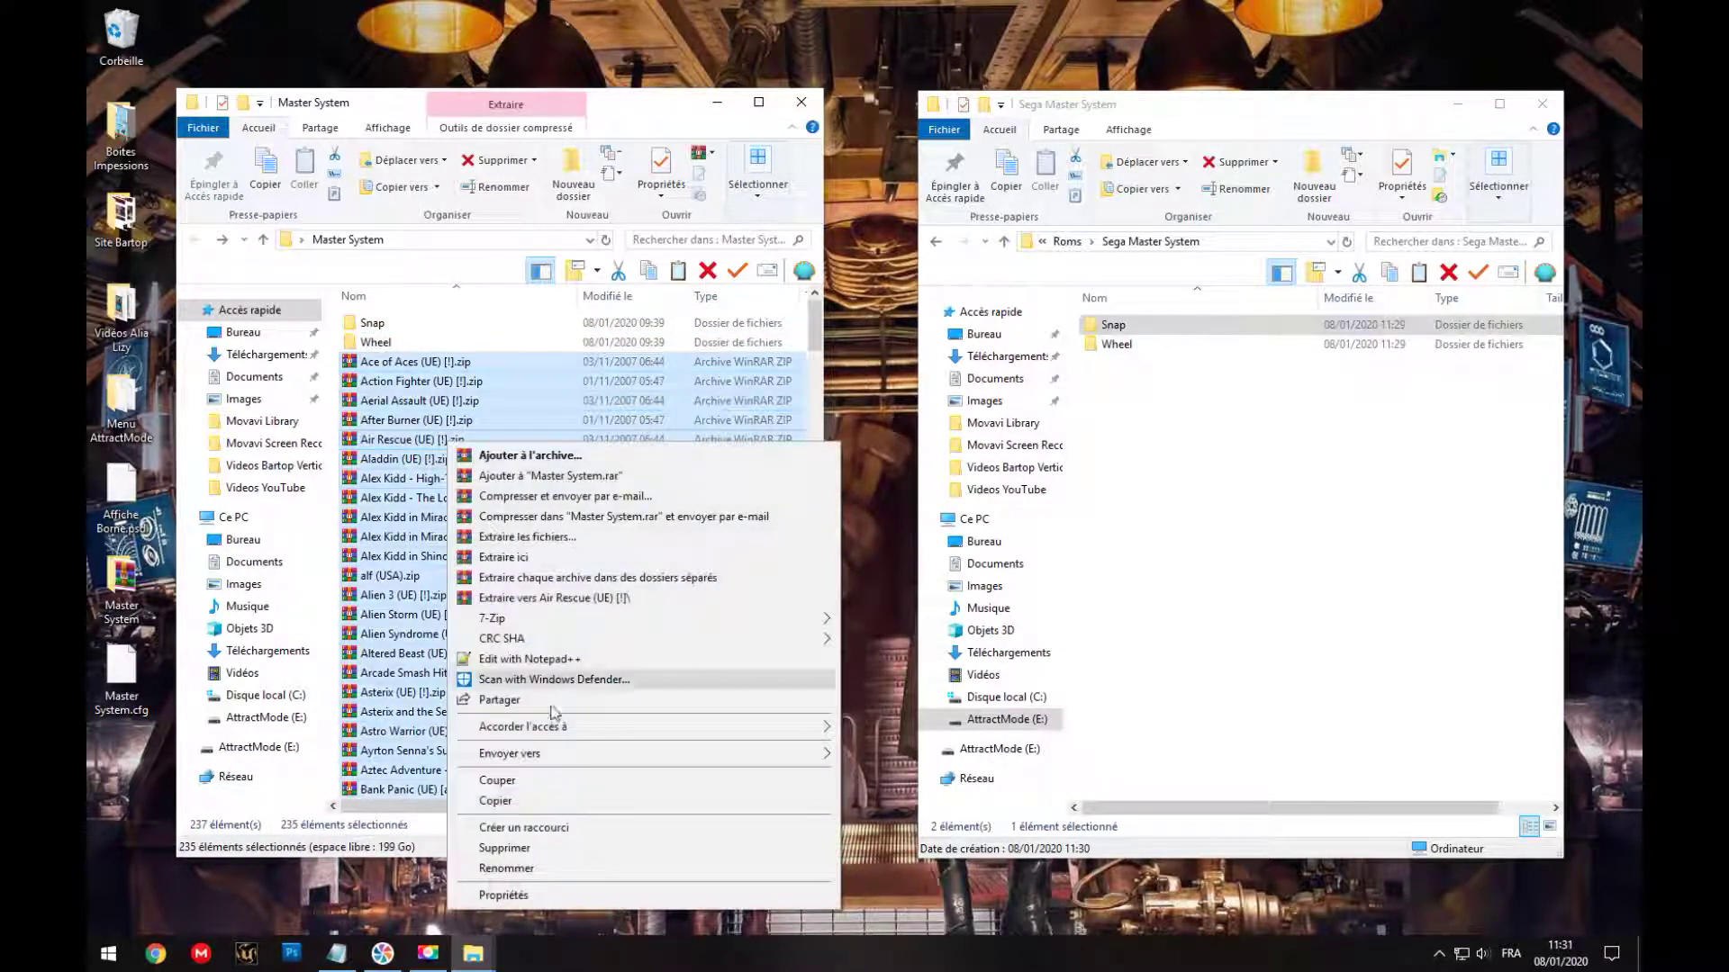
left_click(537, 801)
right_click(1175, 557)
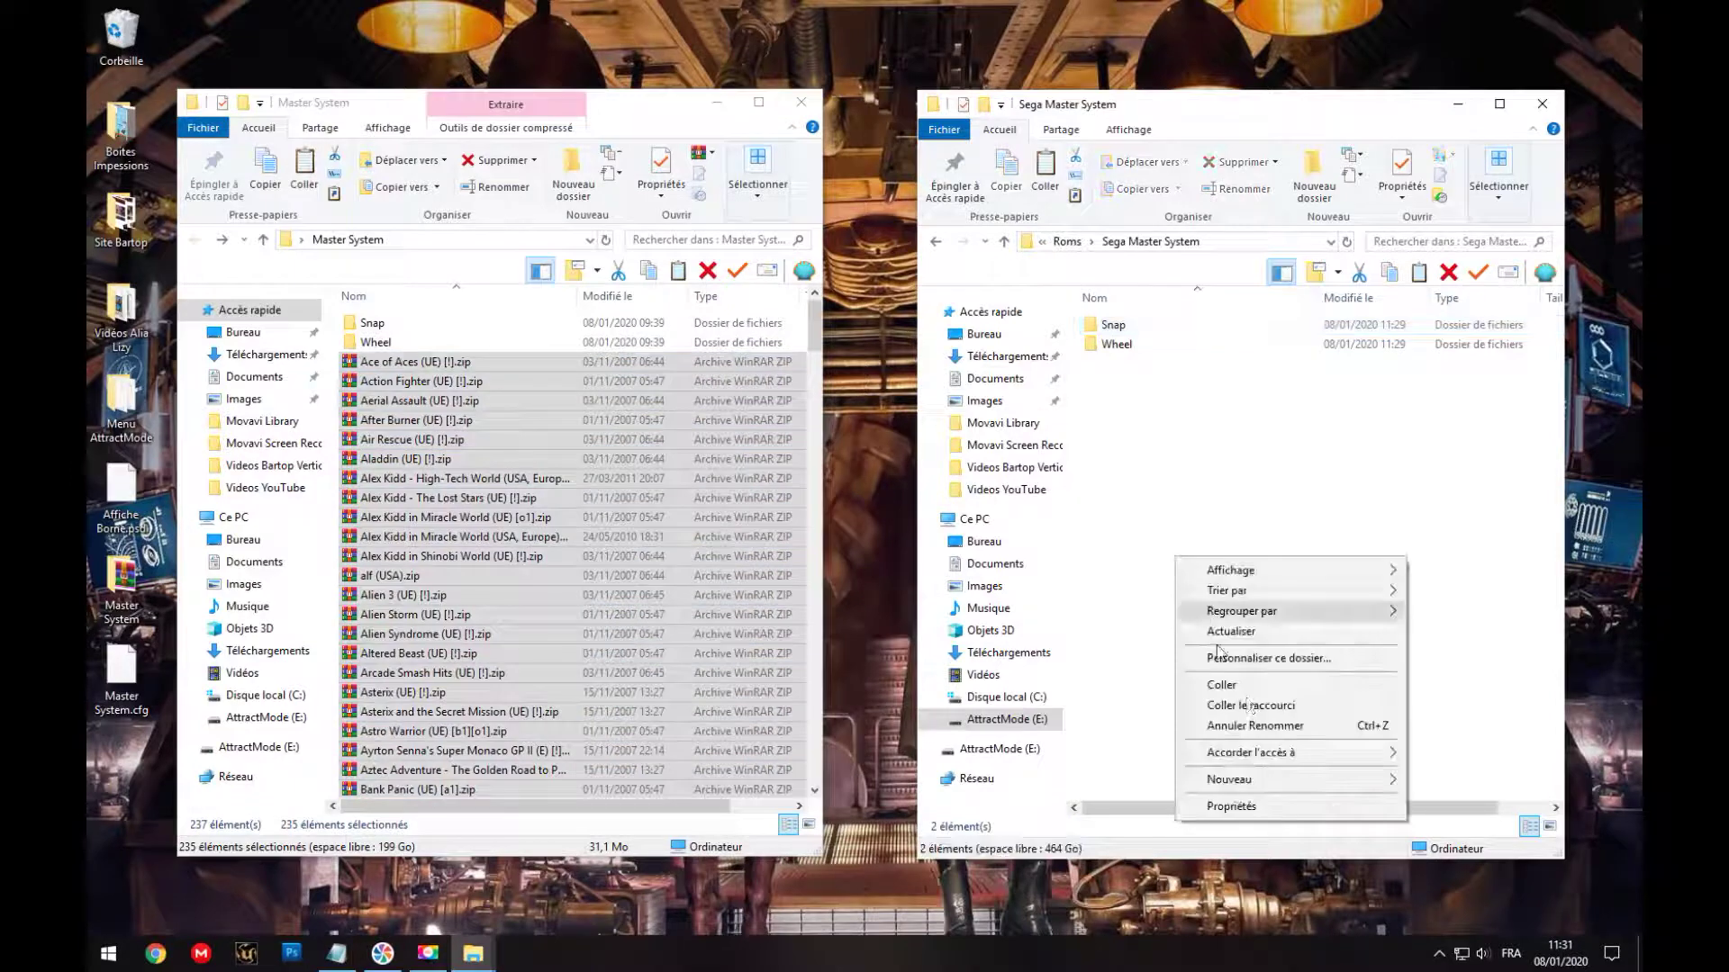
left_click(1246, 685)
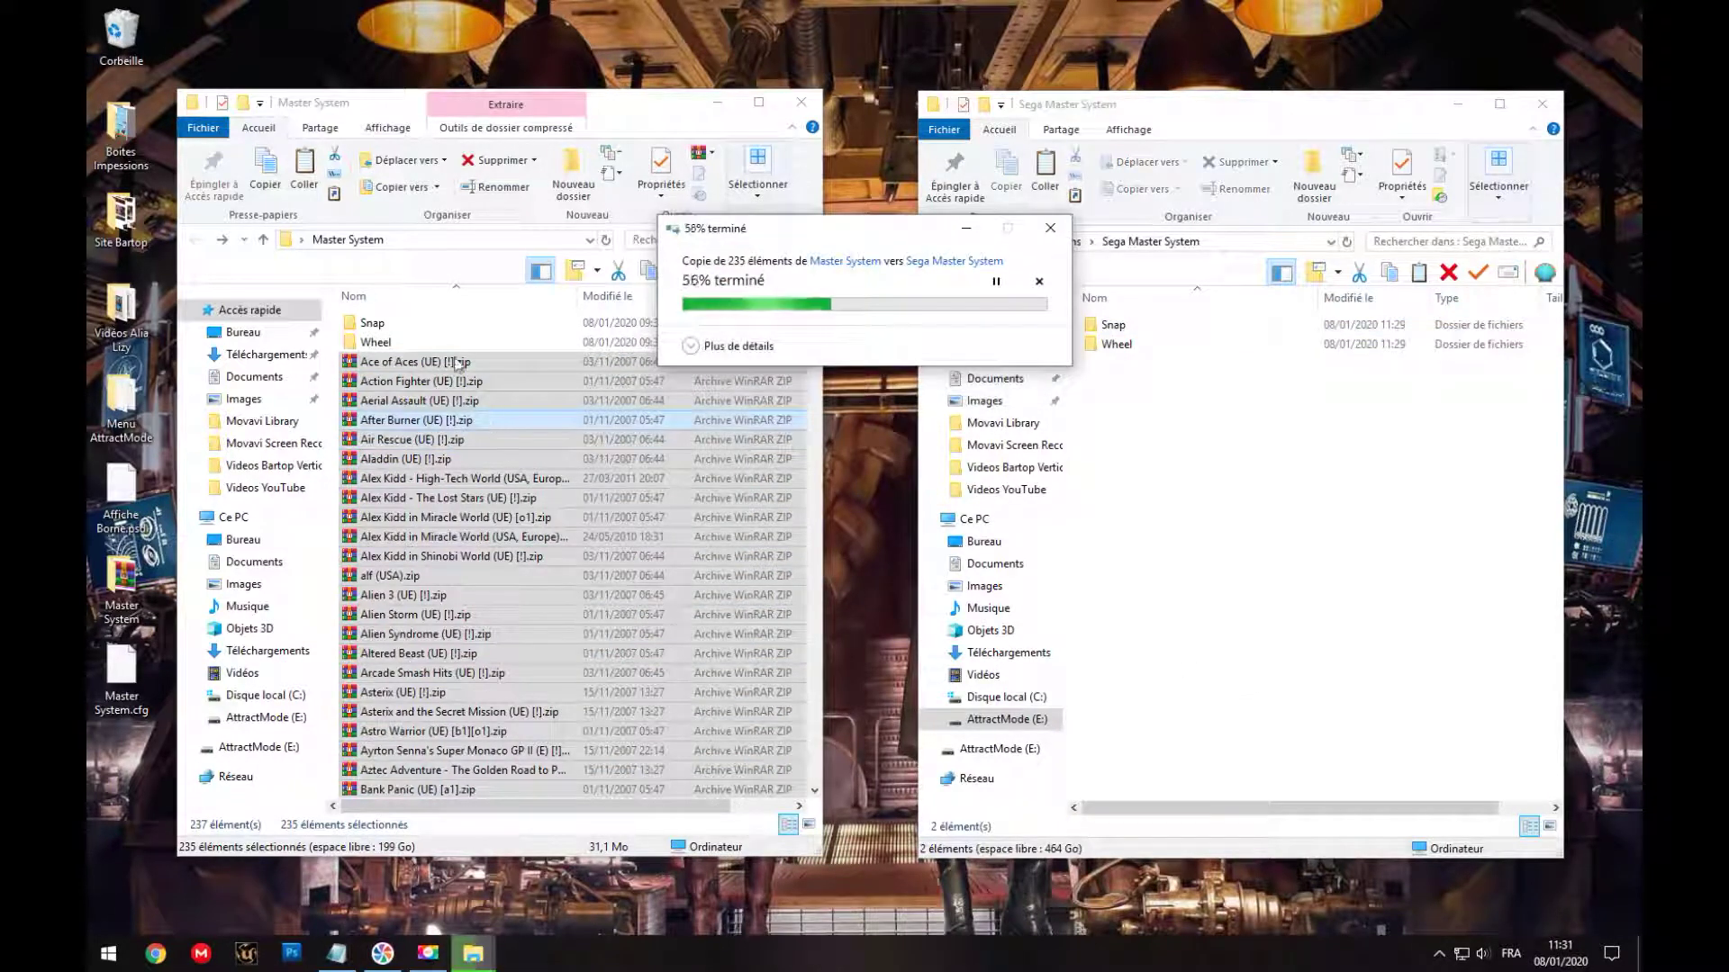
Step: Copy all PNG images from Master System's Wheel folder into the Wheel folder of Roms\Sega Master System
double_click(389, 347)
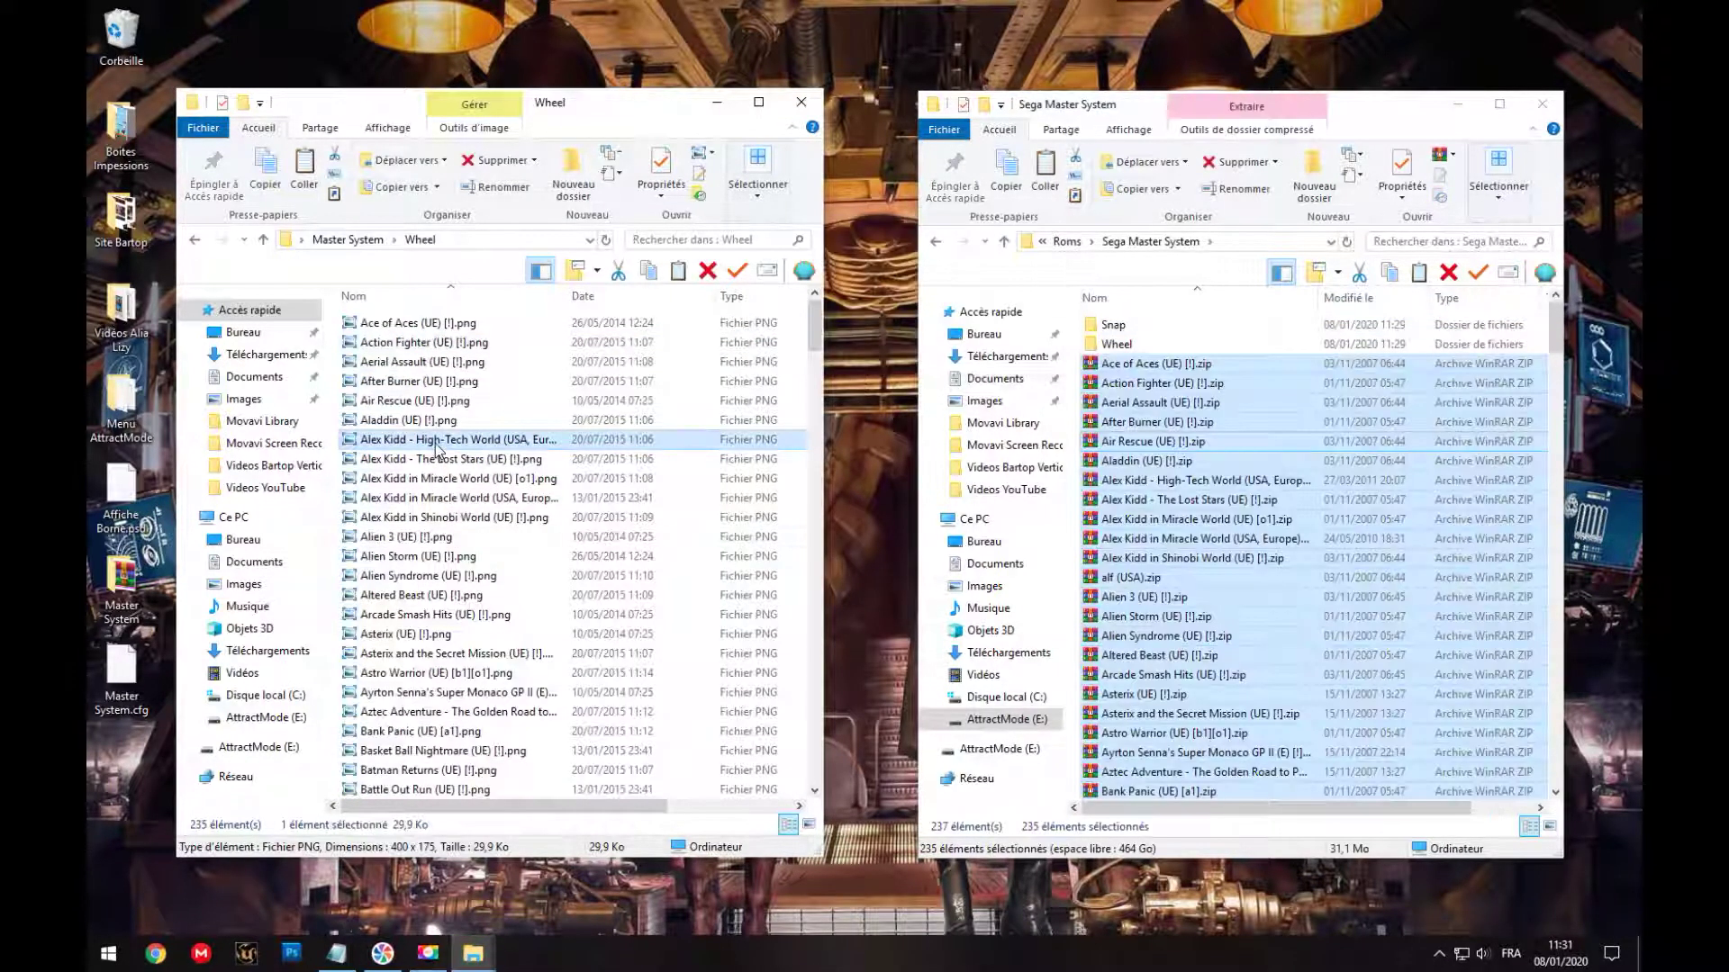
key("ctrl+a")
right_click(436, 448)
left_click(519, 823)
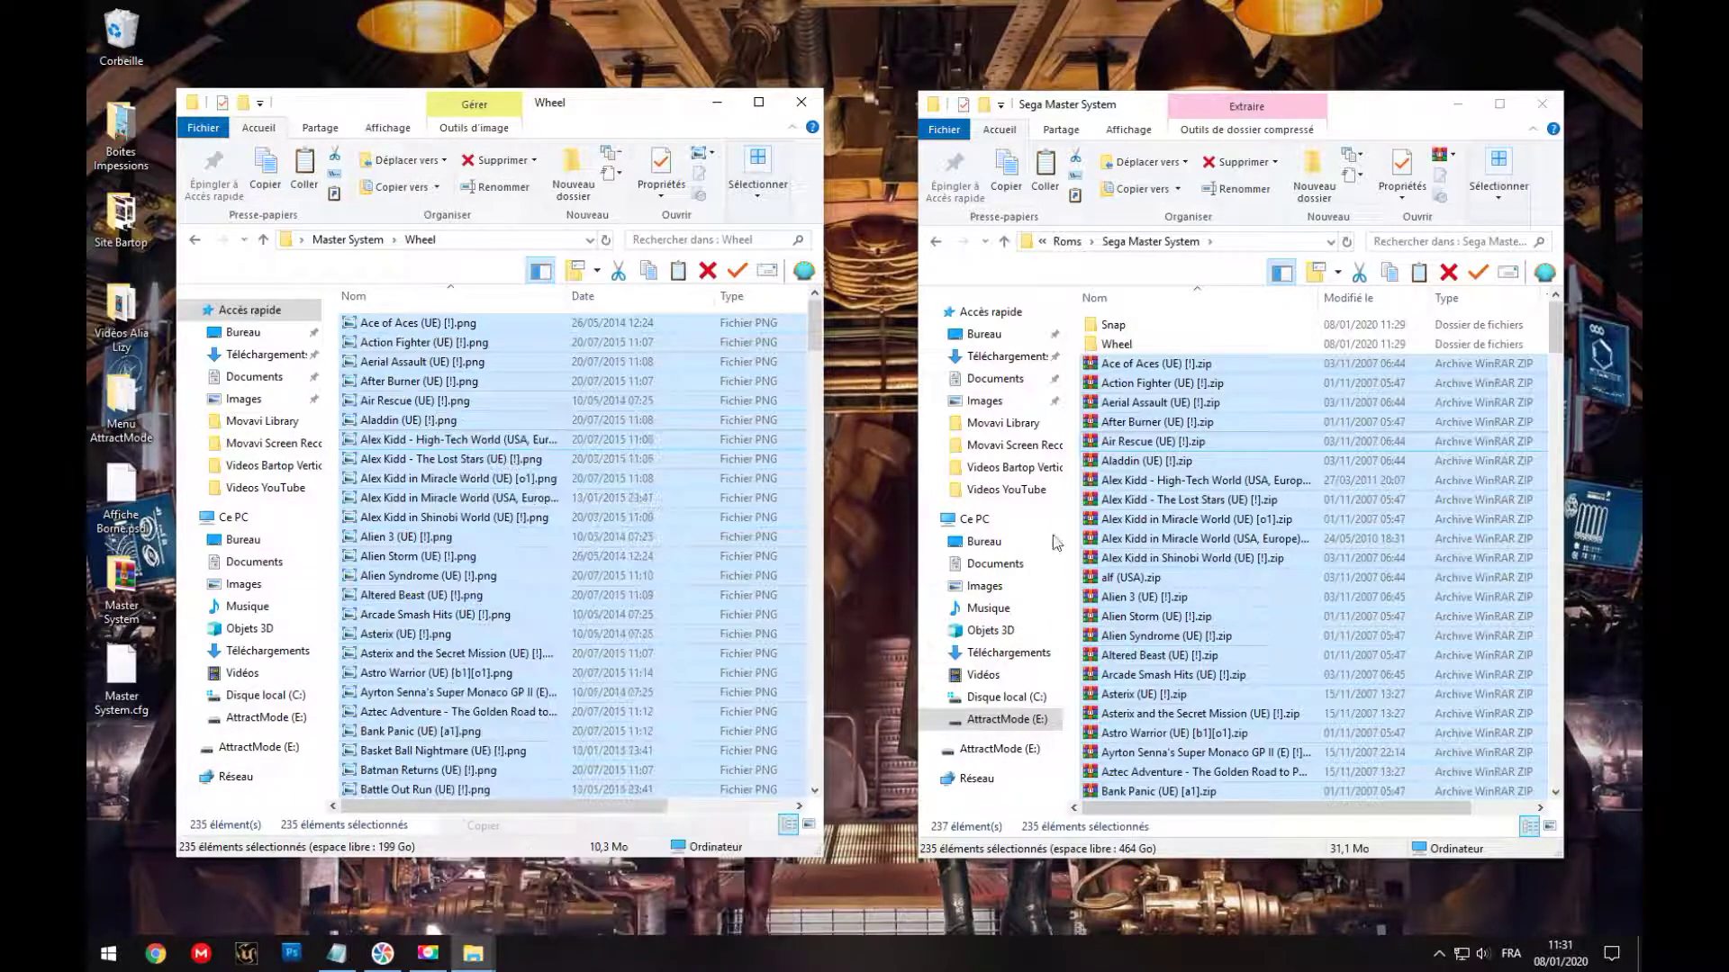
double_click(1116, 345)
right_click(1163, 461)
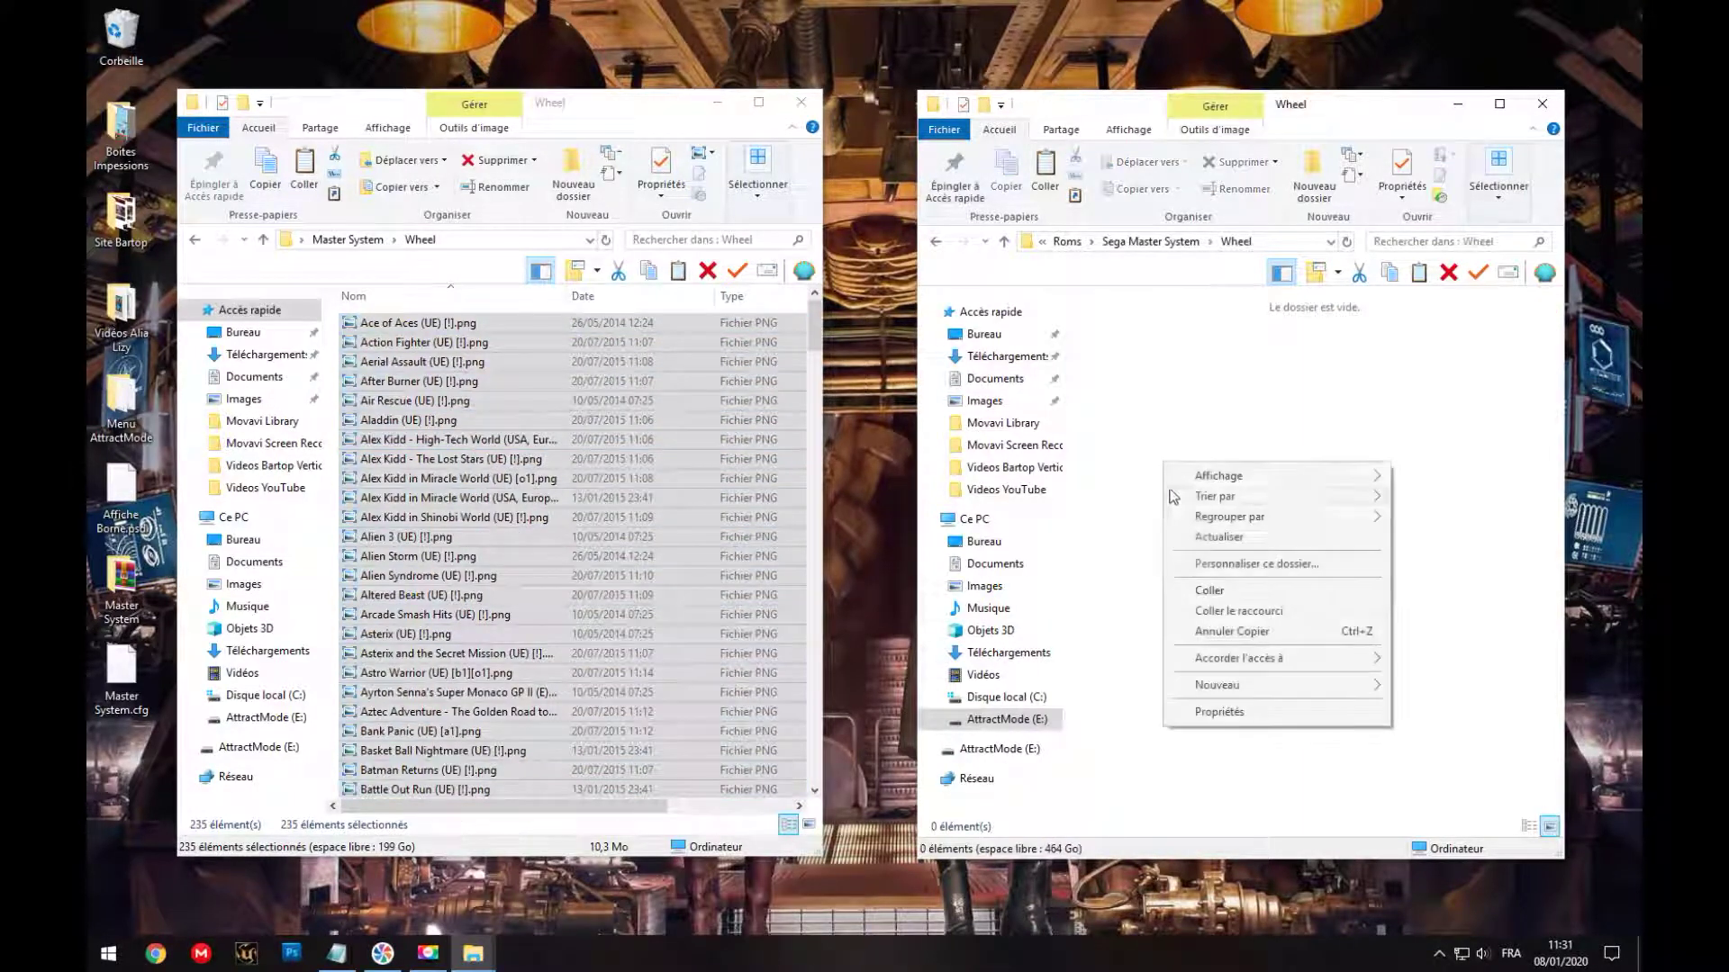
left_click(1218, 591)
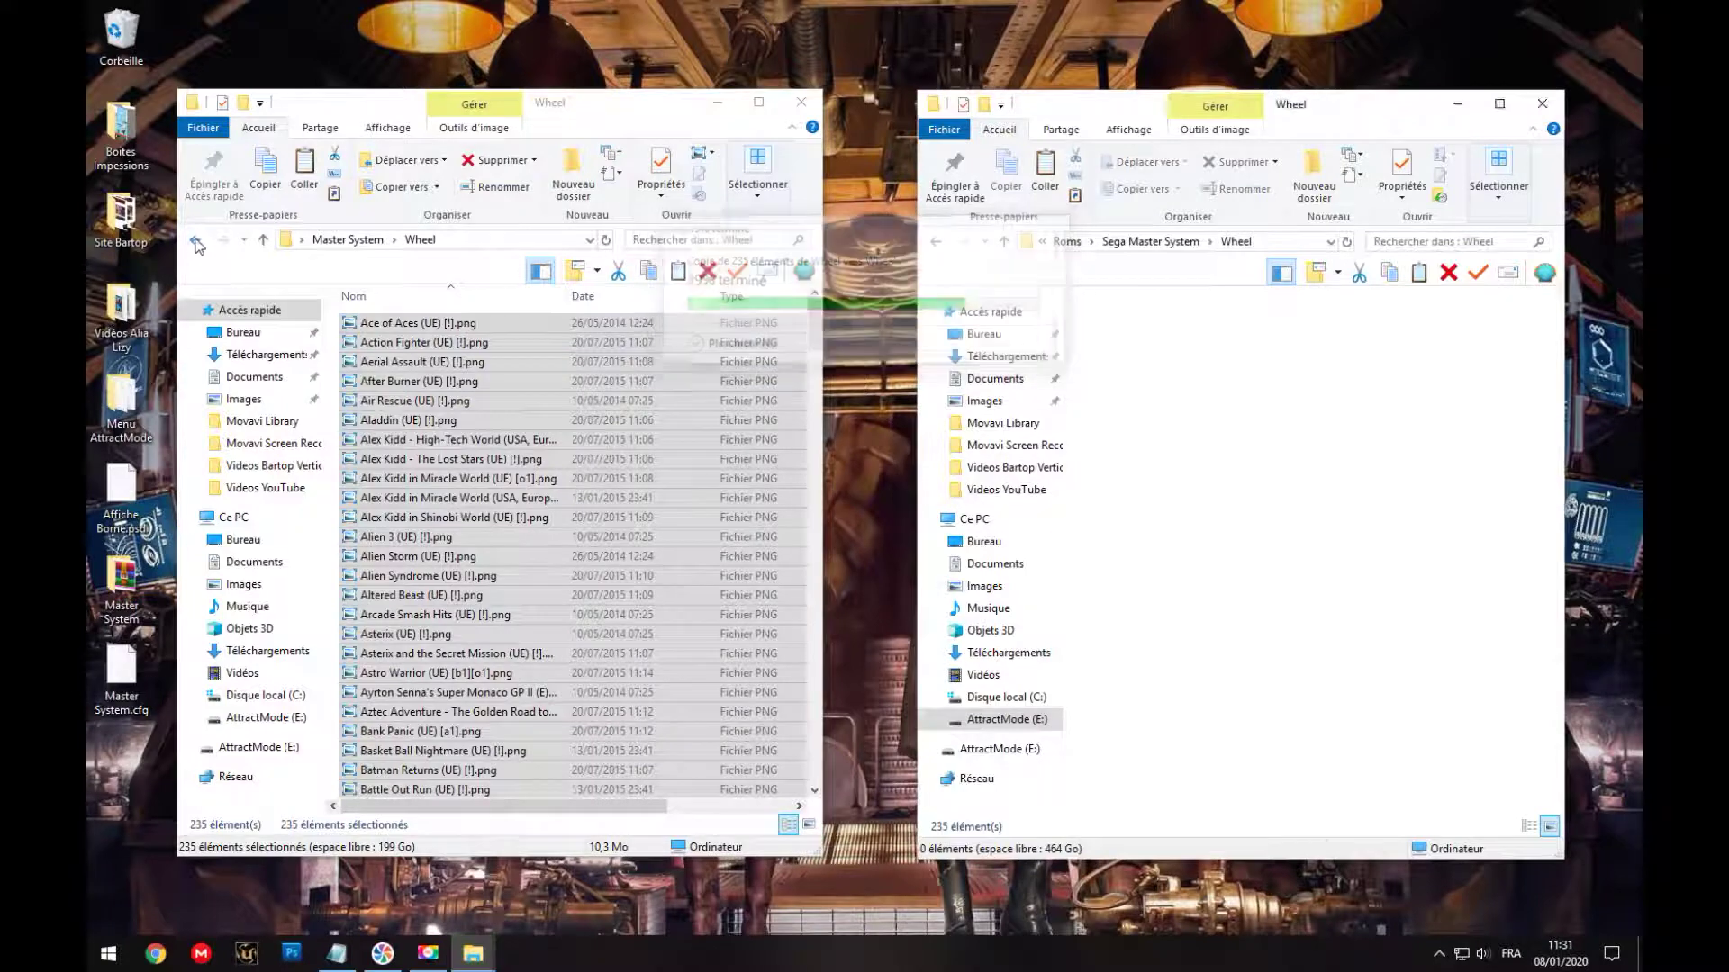
Step: Copy all video files from Master System's Snap folder into the Snap folder of Roms\Sega Master System
left_click(195, 240)
double_click(372, 322)
left_click(388, 346)
key("ctrl+a")
right_click(388, 350)
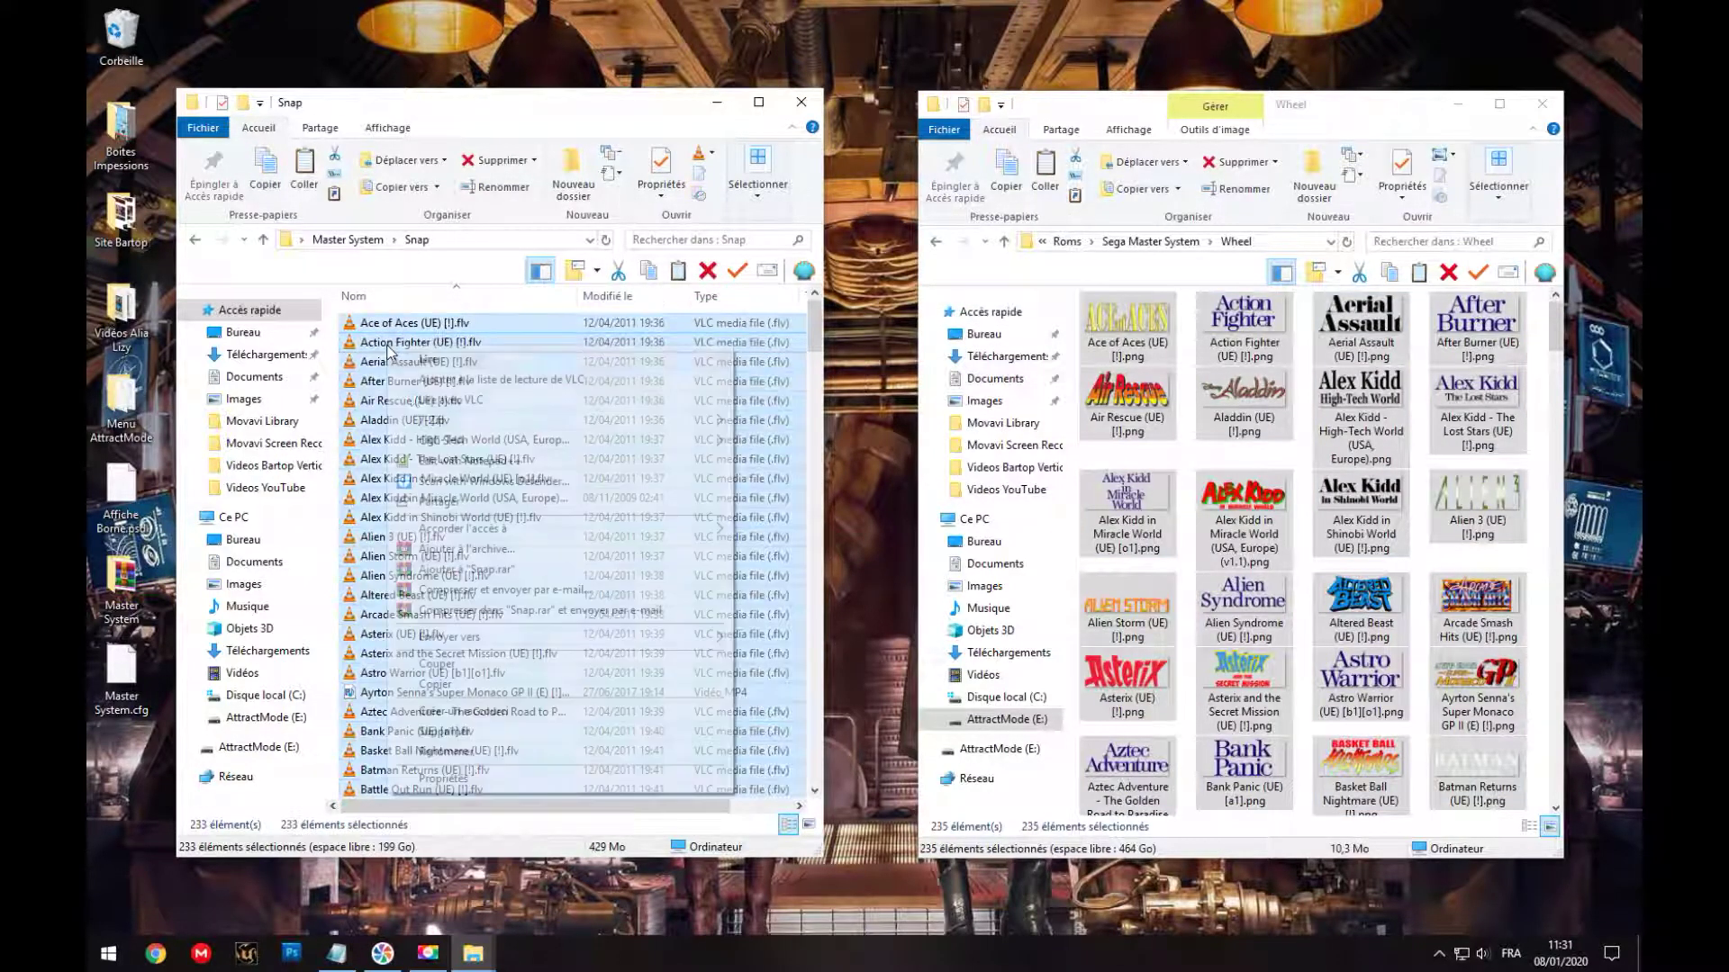
left_click(441, 686)
left_click(936, 241)
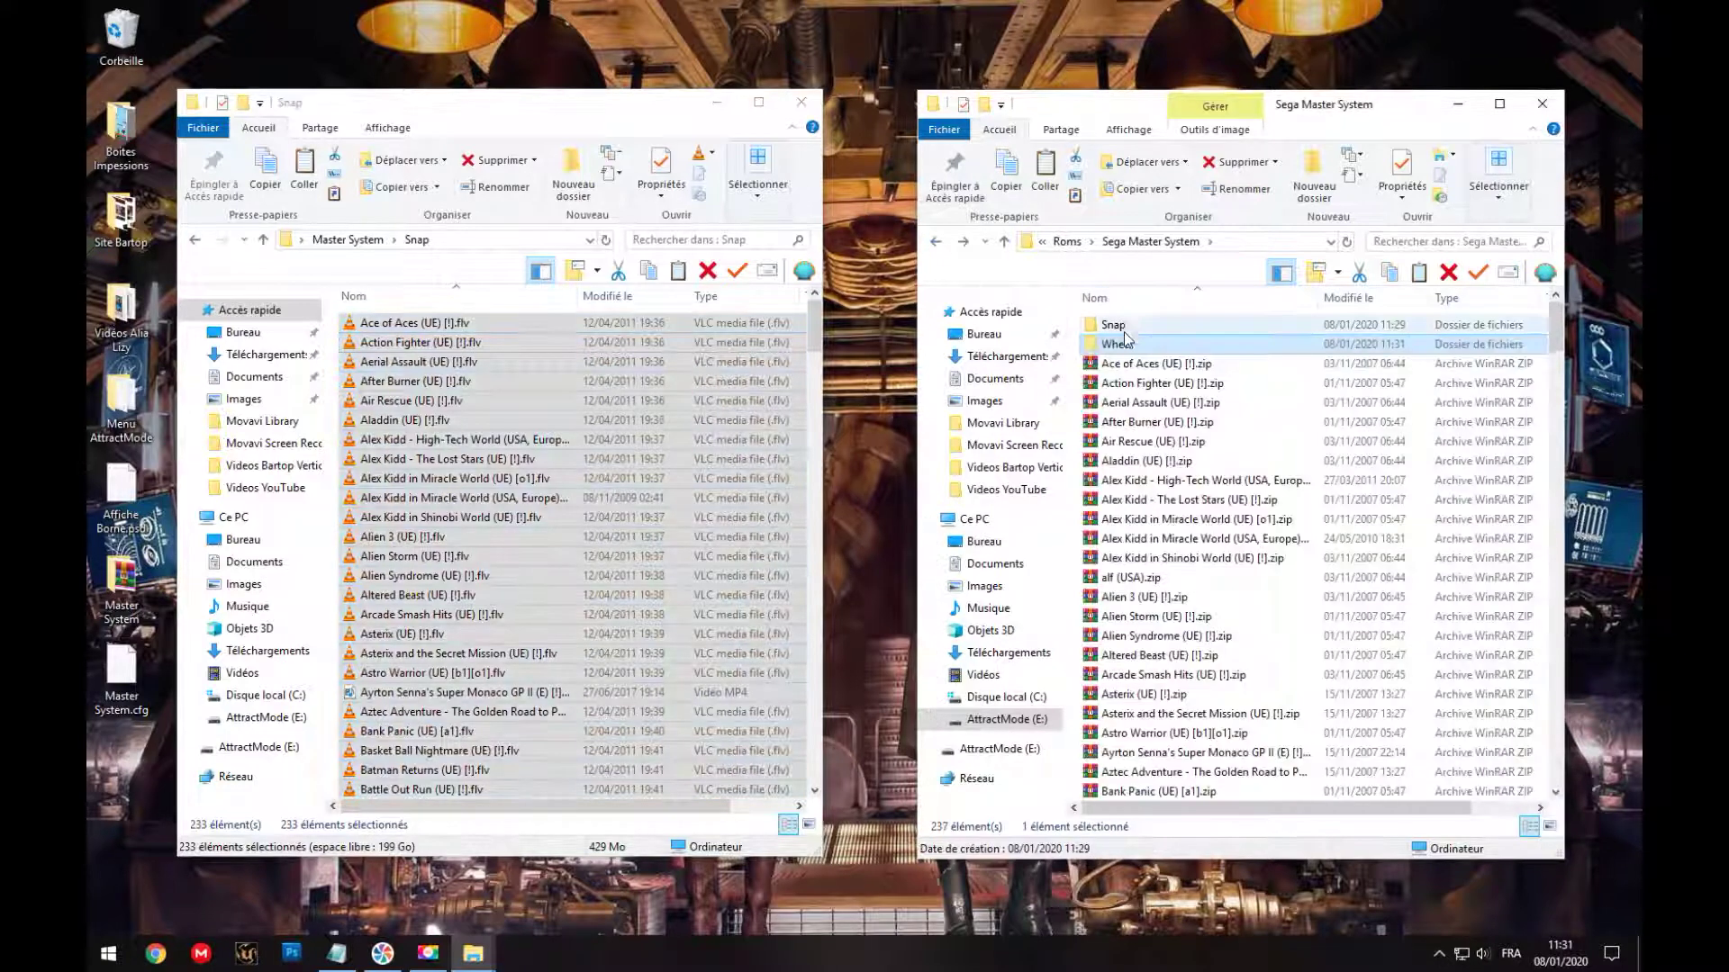
left_click(1121, 326)
double_click(1123, 329)
right_click(1155, 429)
left_click(1221, 557)
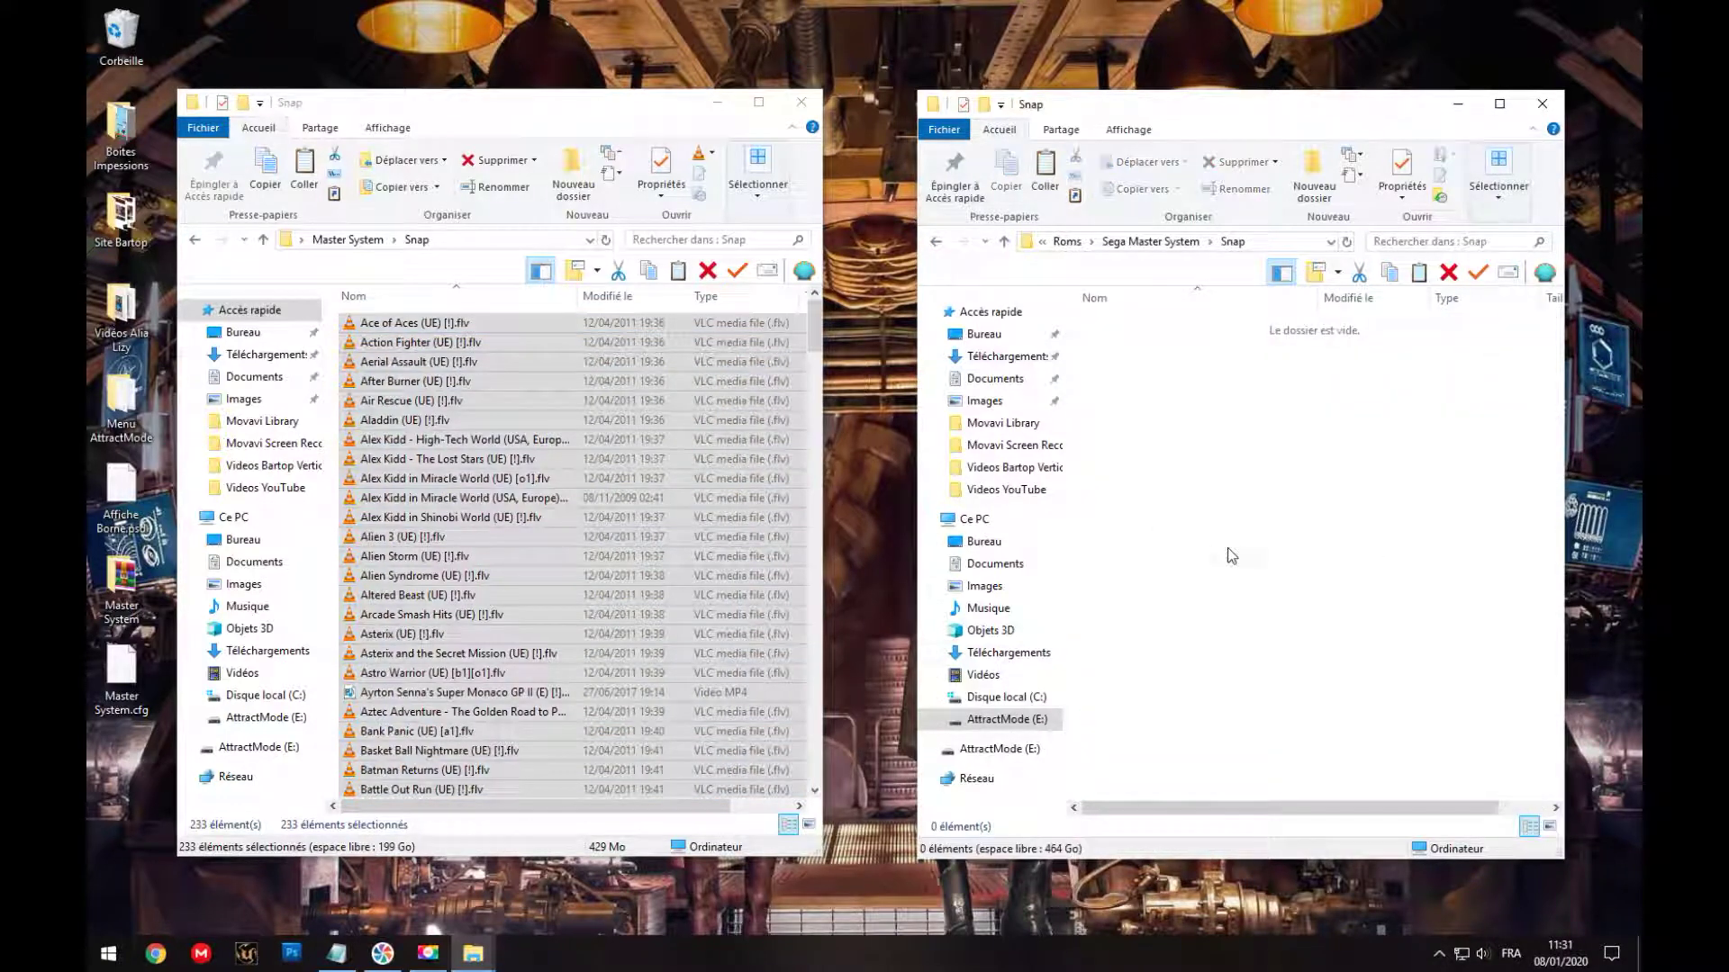
Step: Go back up to the AttractMode (E:) drive and review the folder path through Roms to Sega Master System
left_click(1208, 110)
left_click(938, 241)
left_click(937, 243)
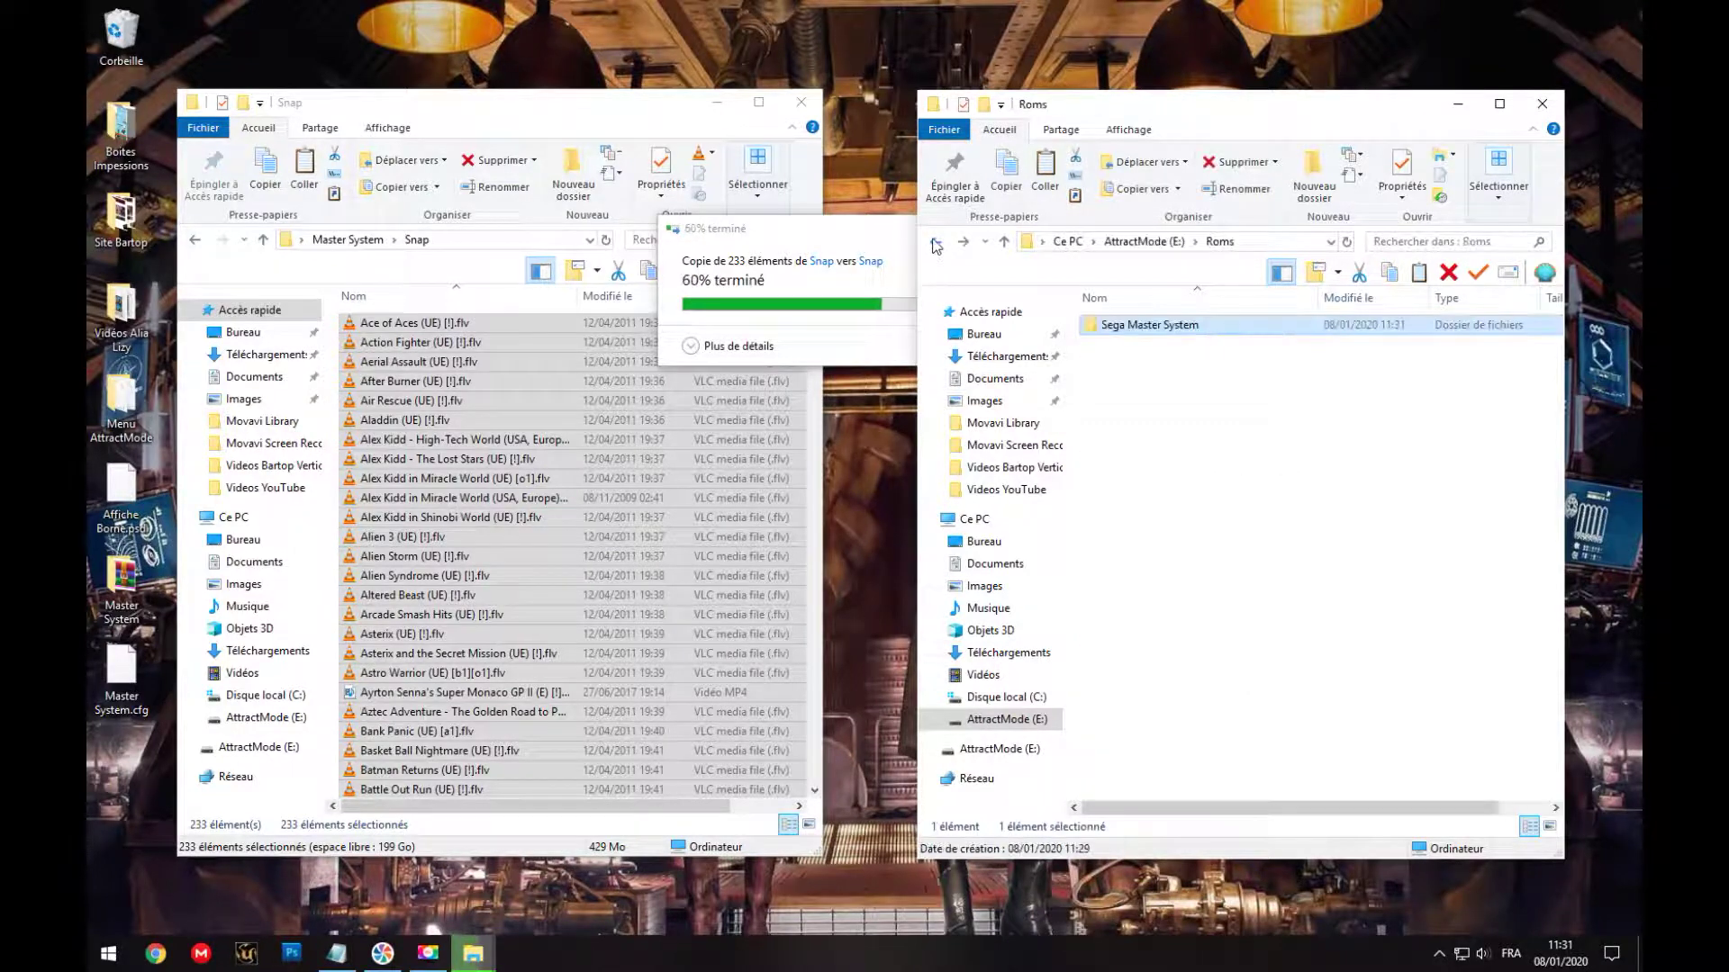
left_click(937, 243)
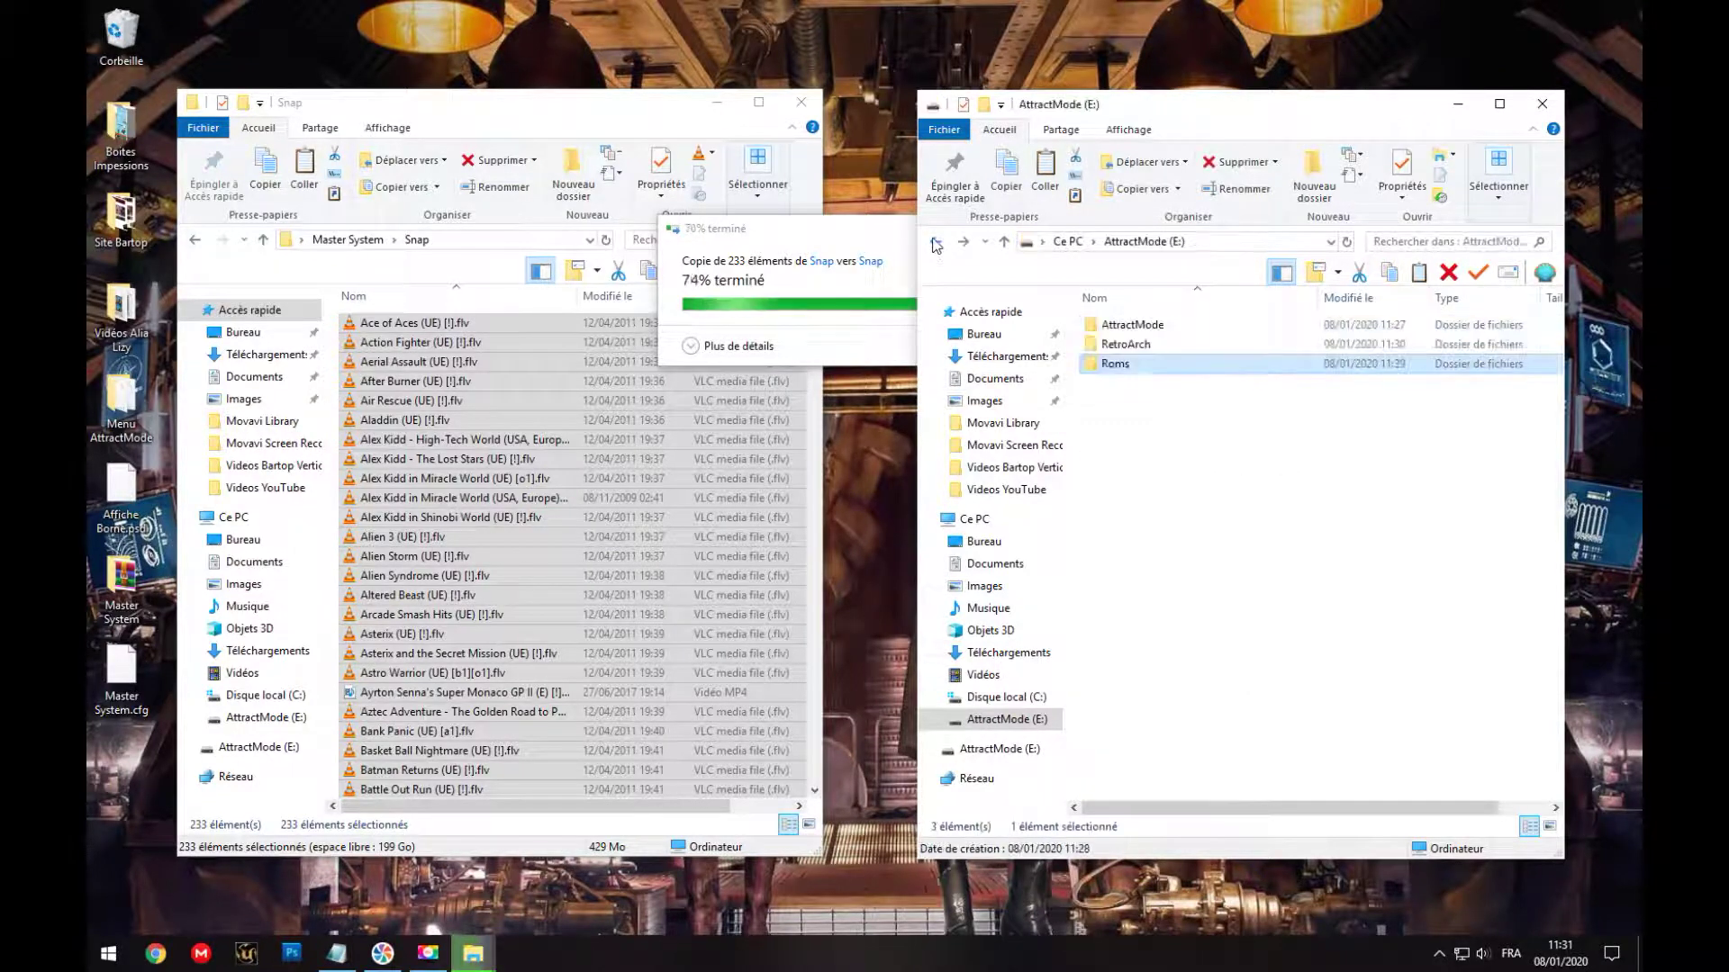
double_click(1137, 366)
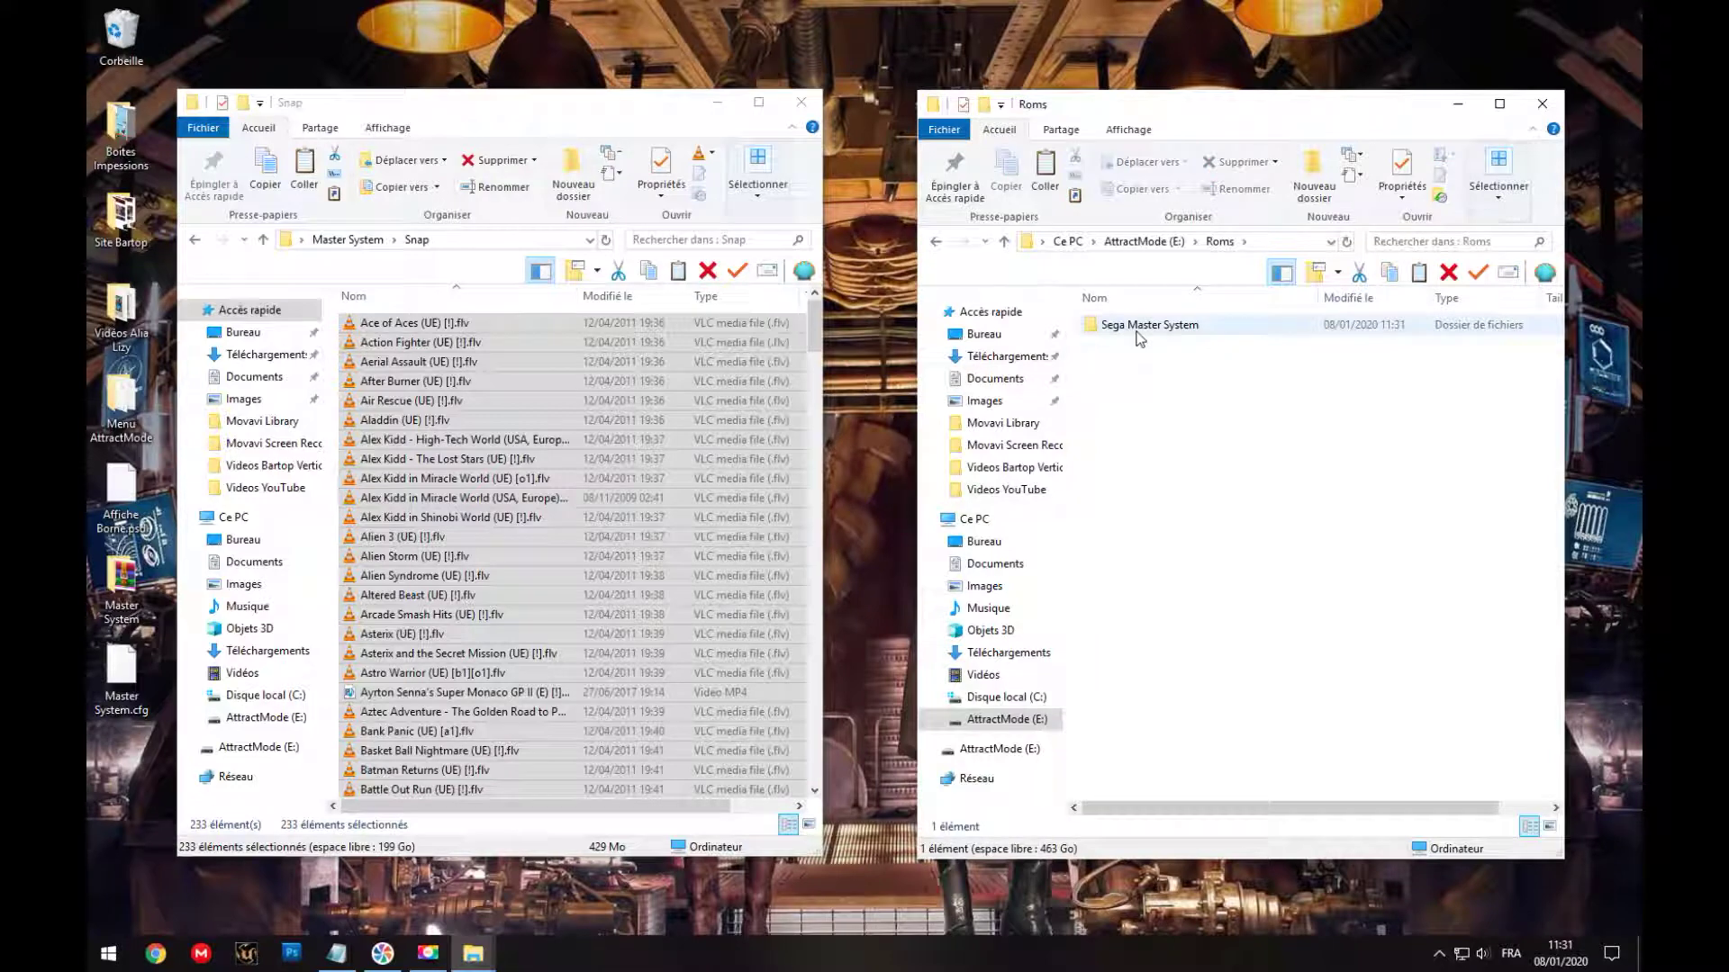
double_click(1136, 332)
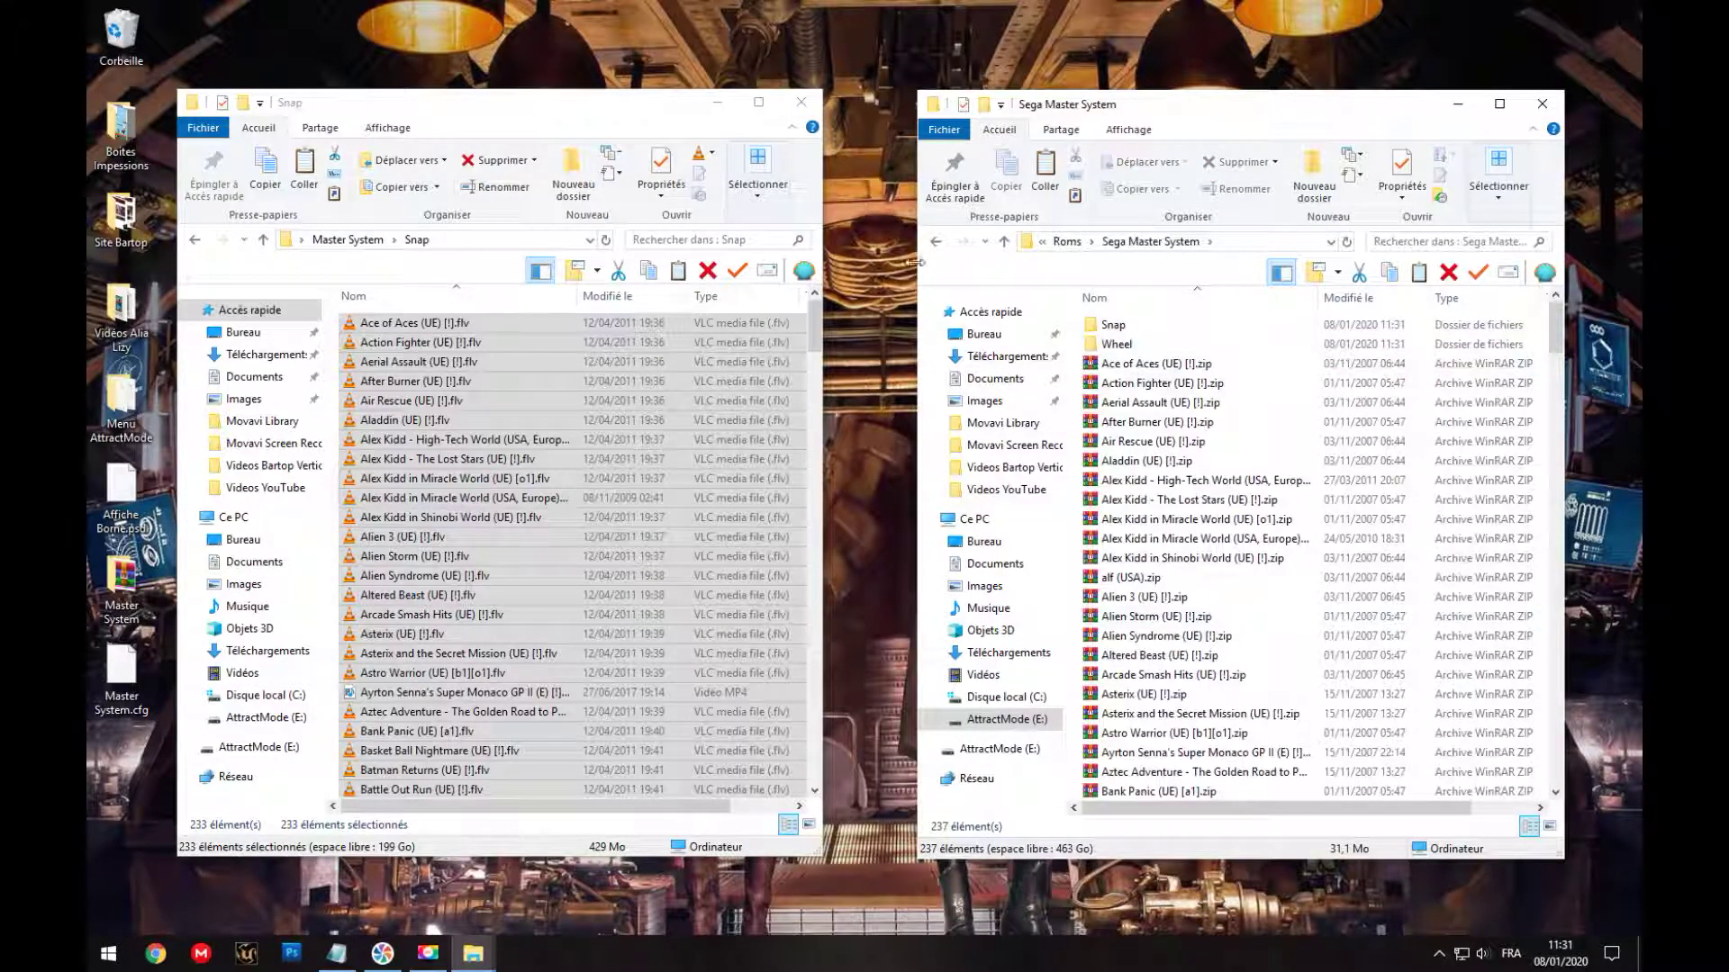
left_click(937, 243)
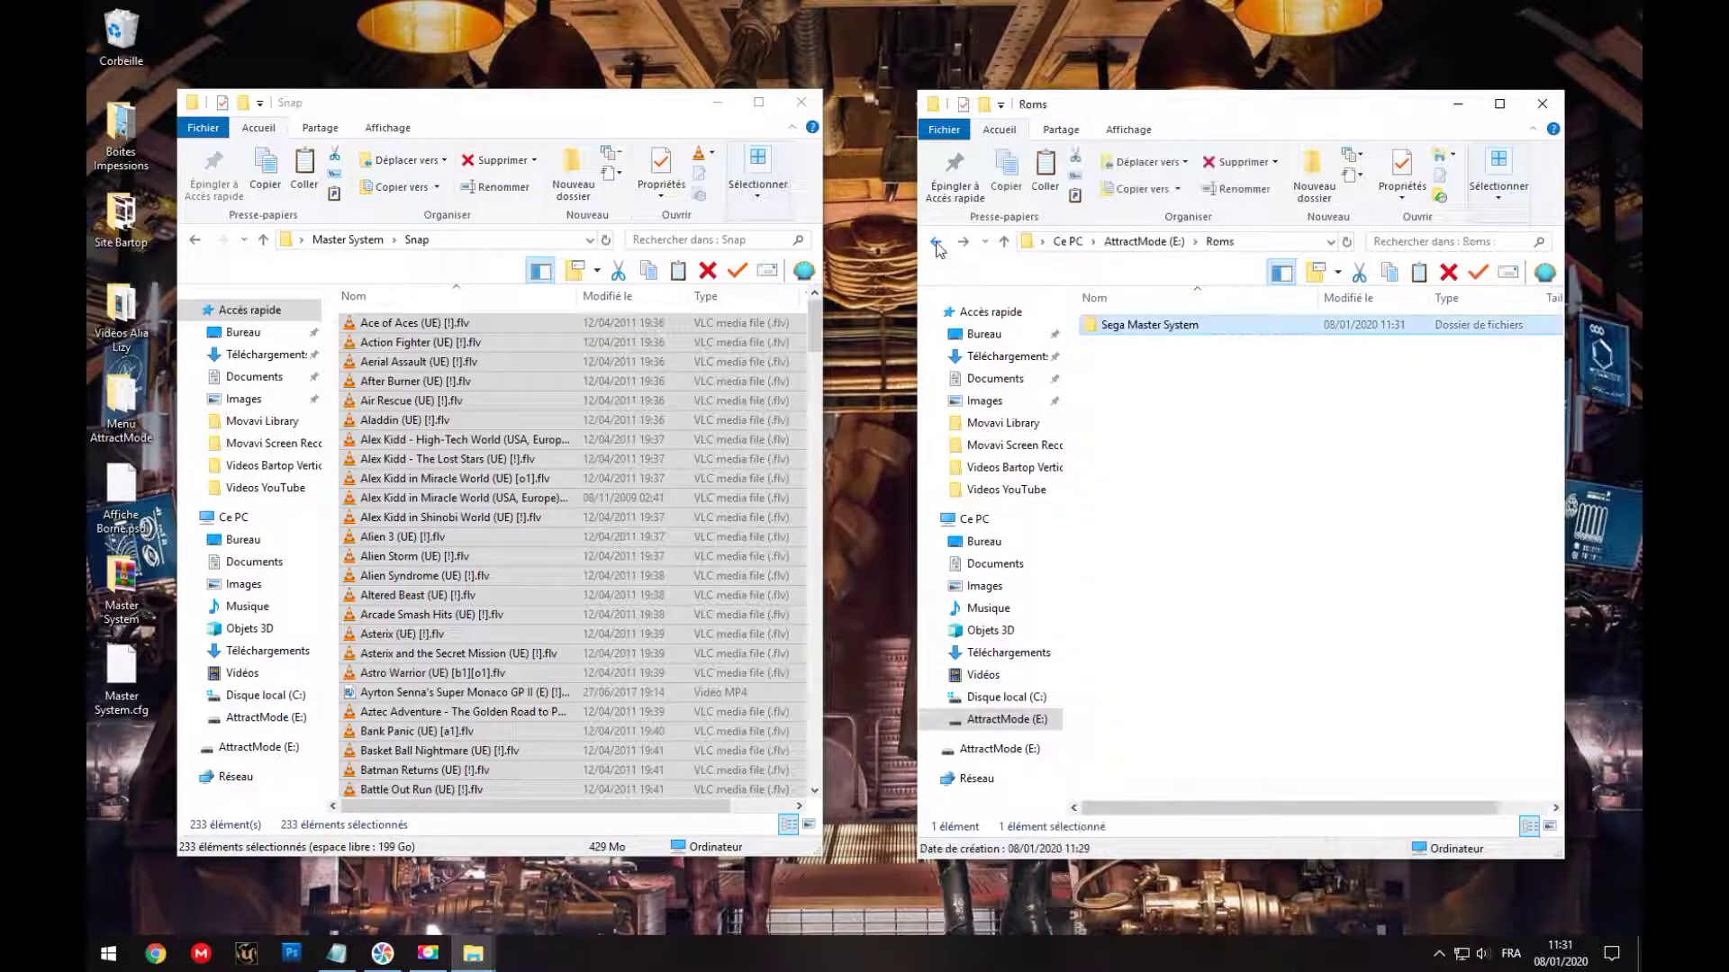
double_click(1124, 327)
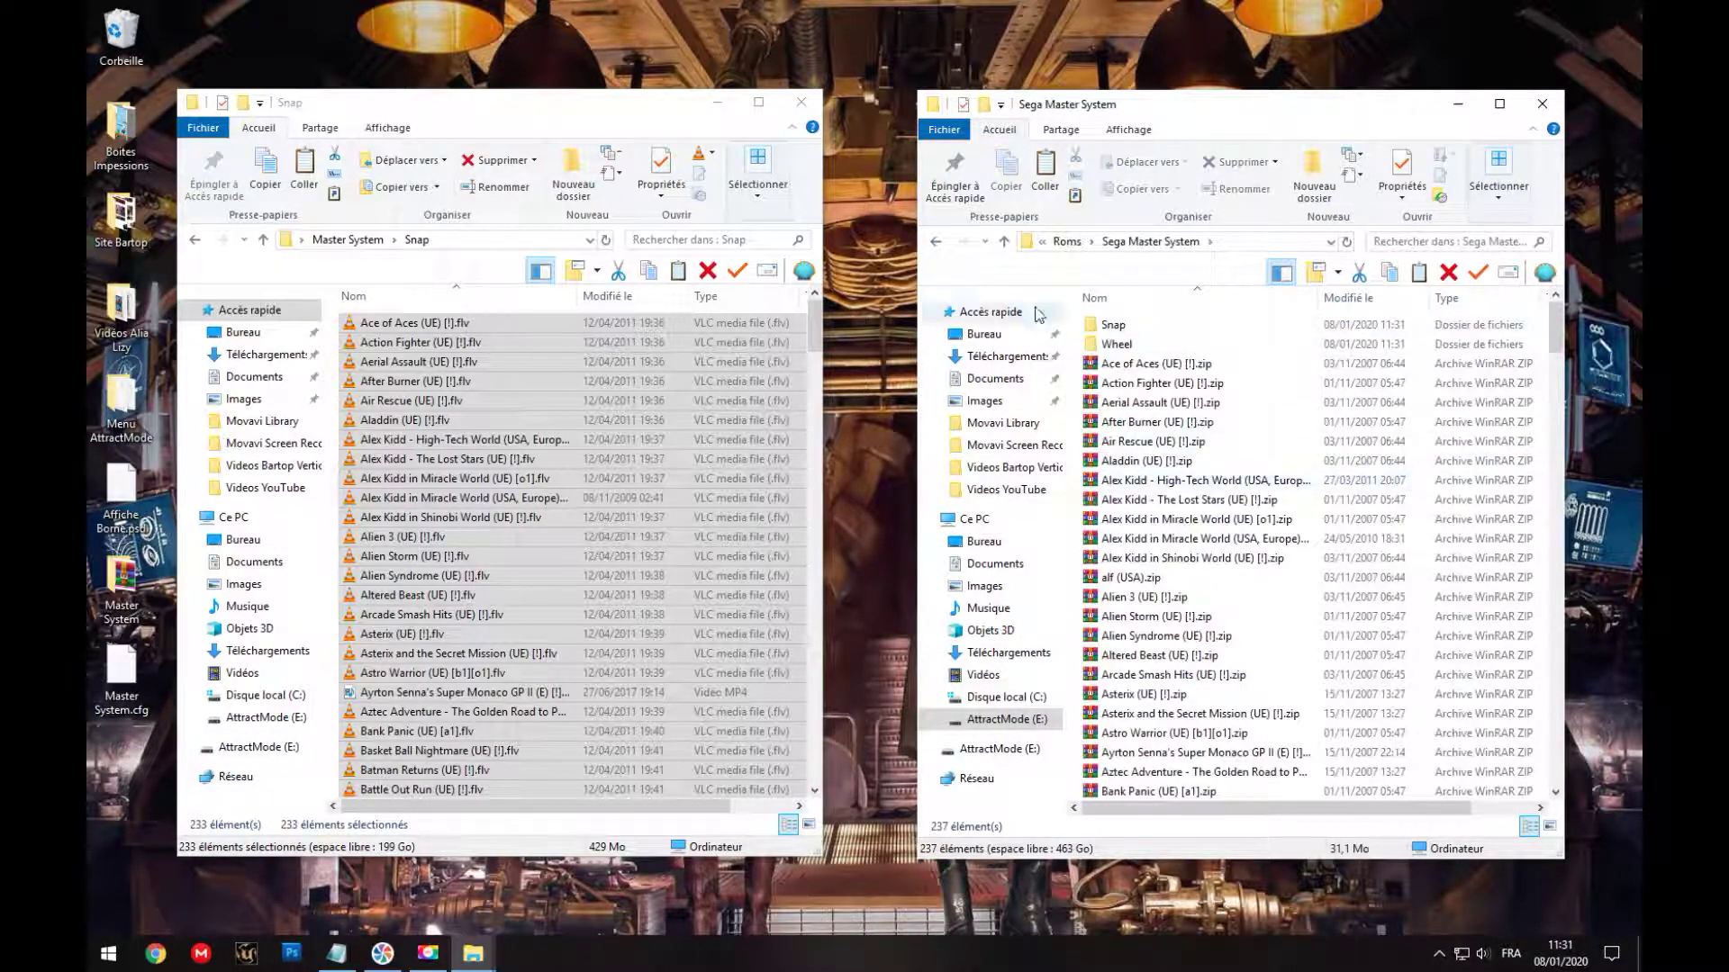
Step: Close the source Snap window and open Ce PC in a new window beside the Sega Master System window
left_click(801, 102)
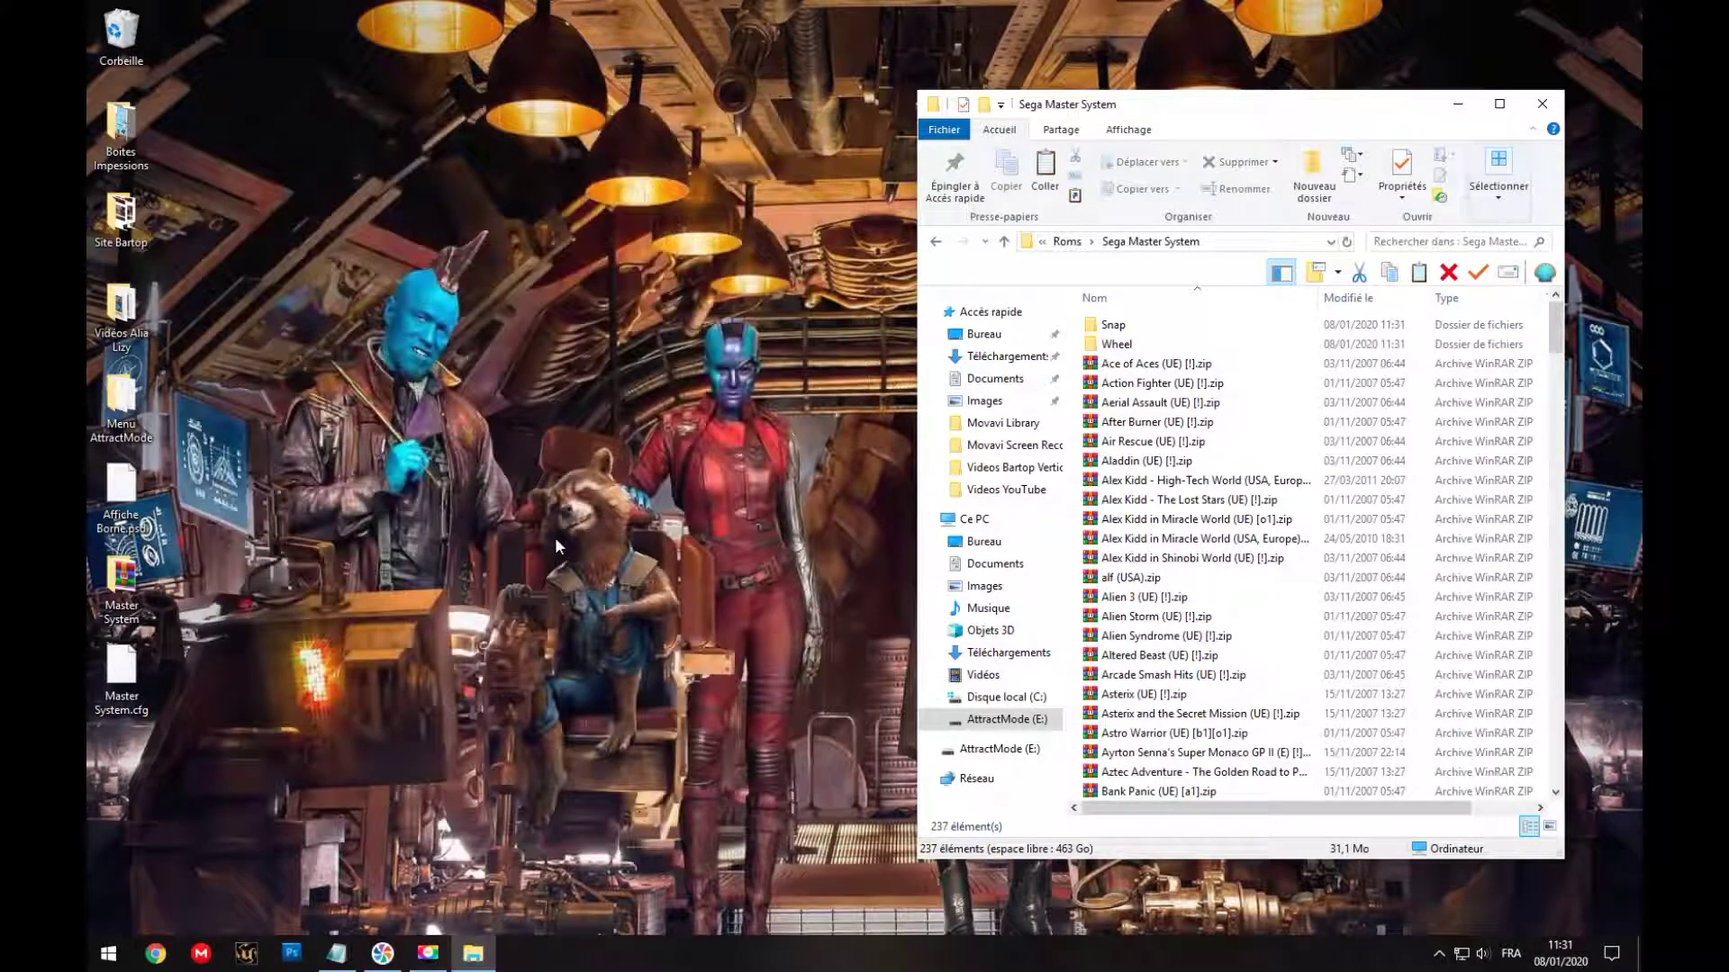
left_click_drag(1211, 113, 1174, 105)
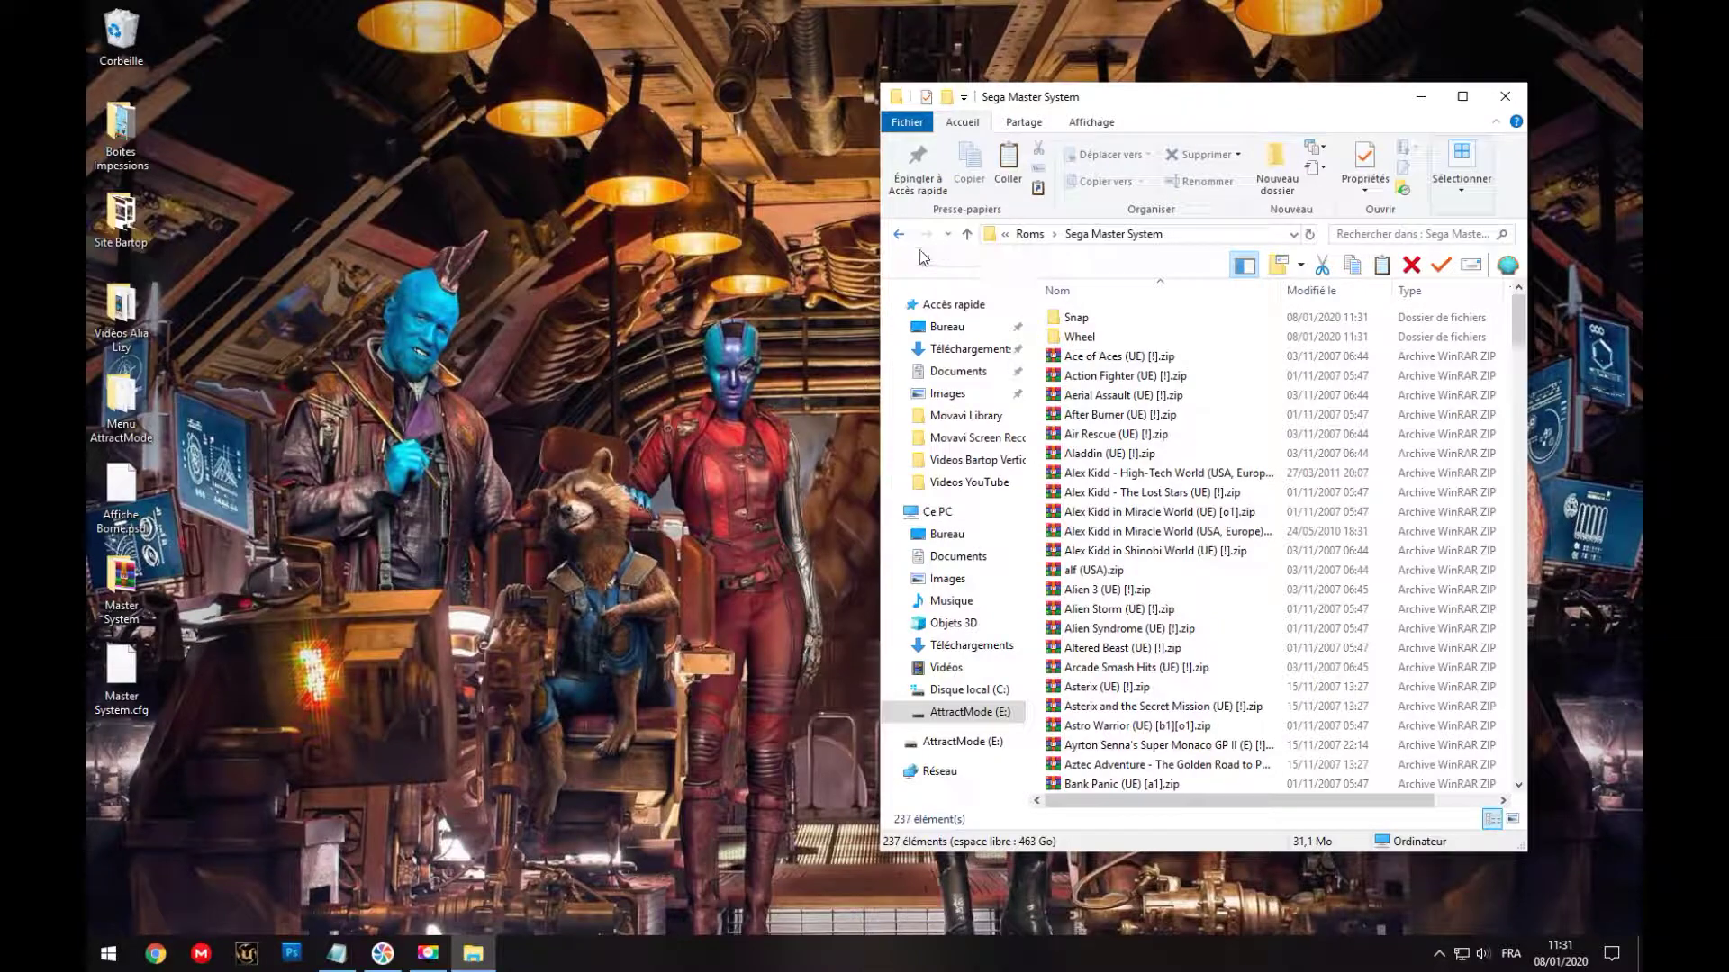
left_click_drag(1155, 109, 501, 106)
left_click(109, 960)
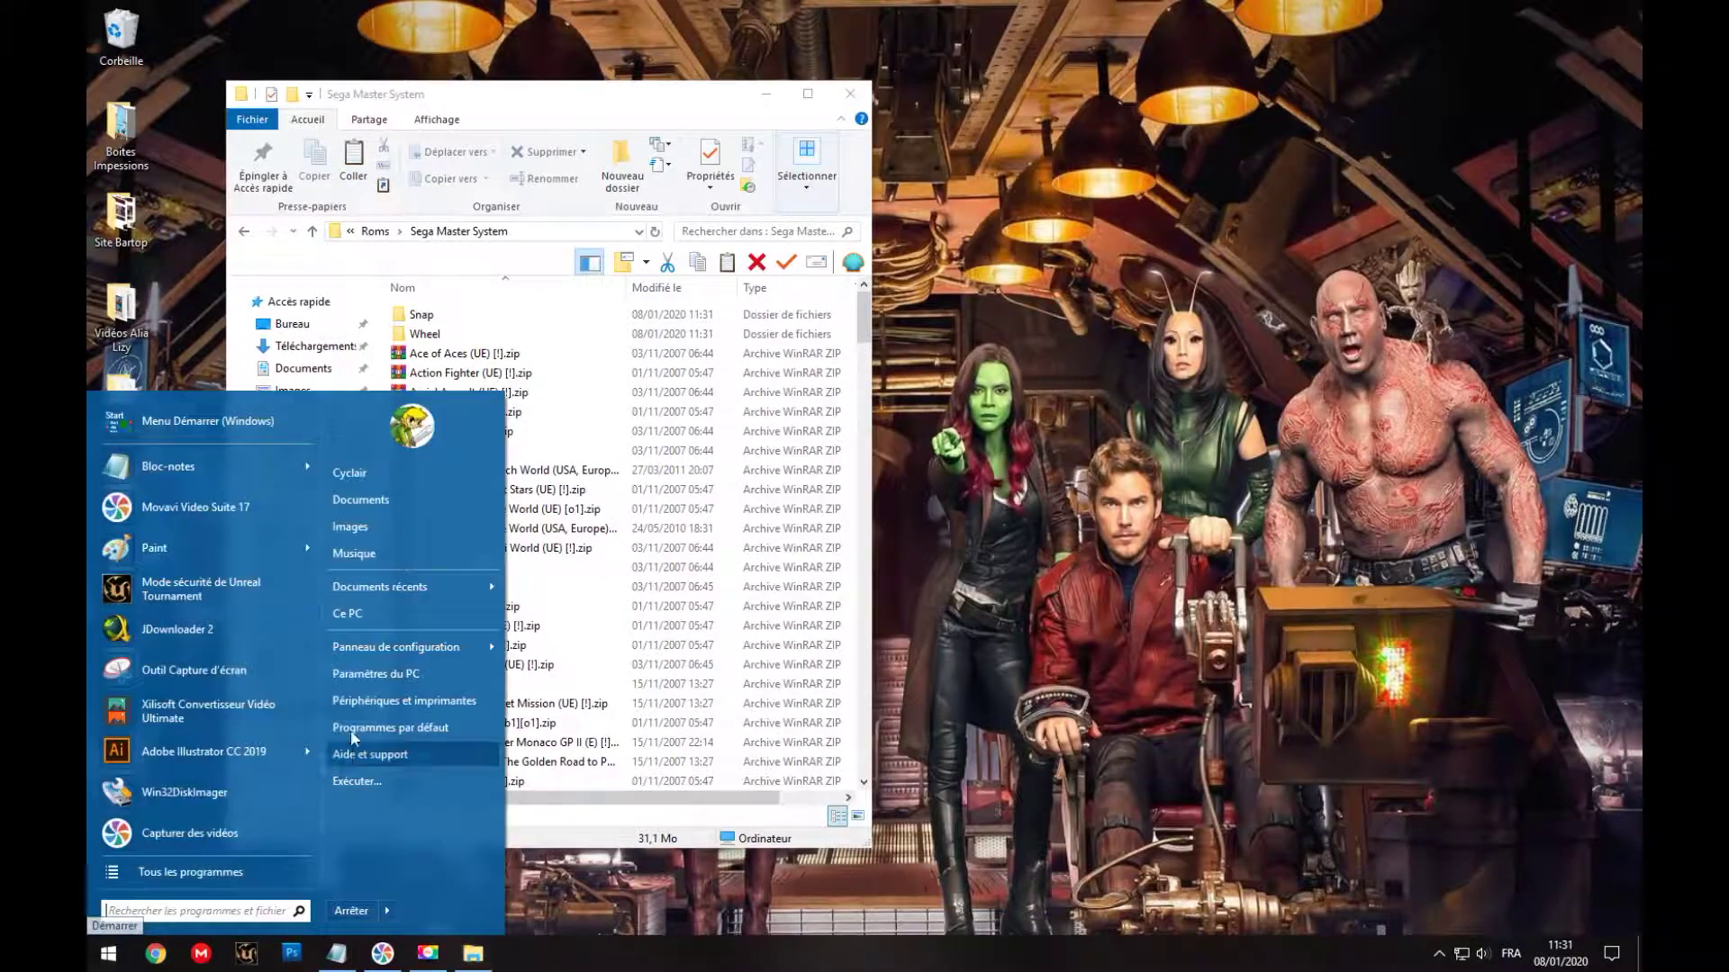
left_click(361, 605)
left_click_drag(624, 144, 1284, 128)
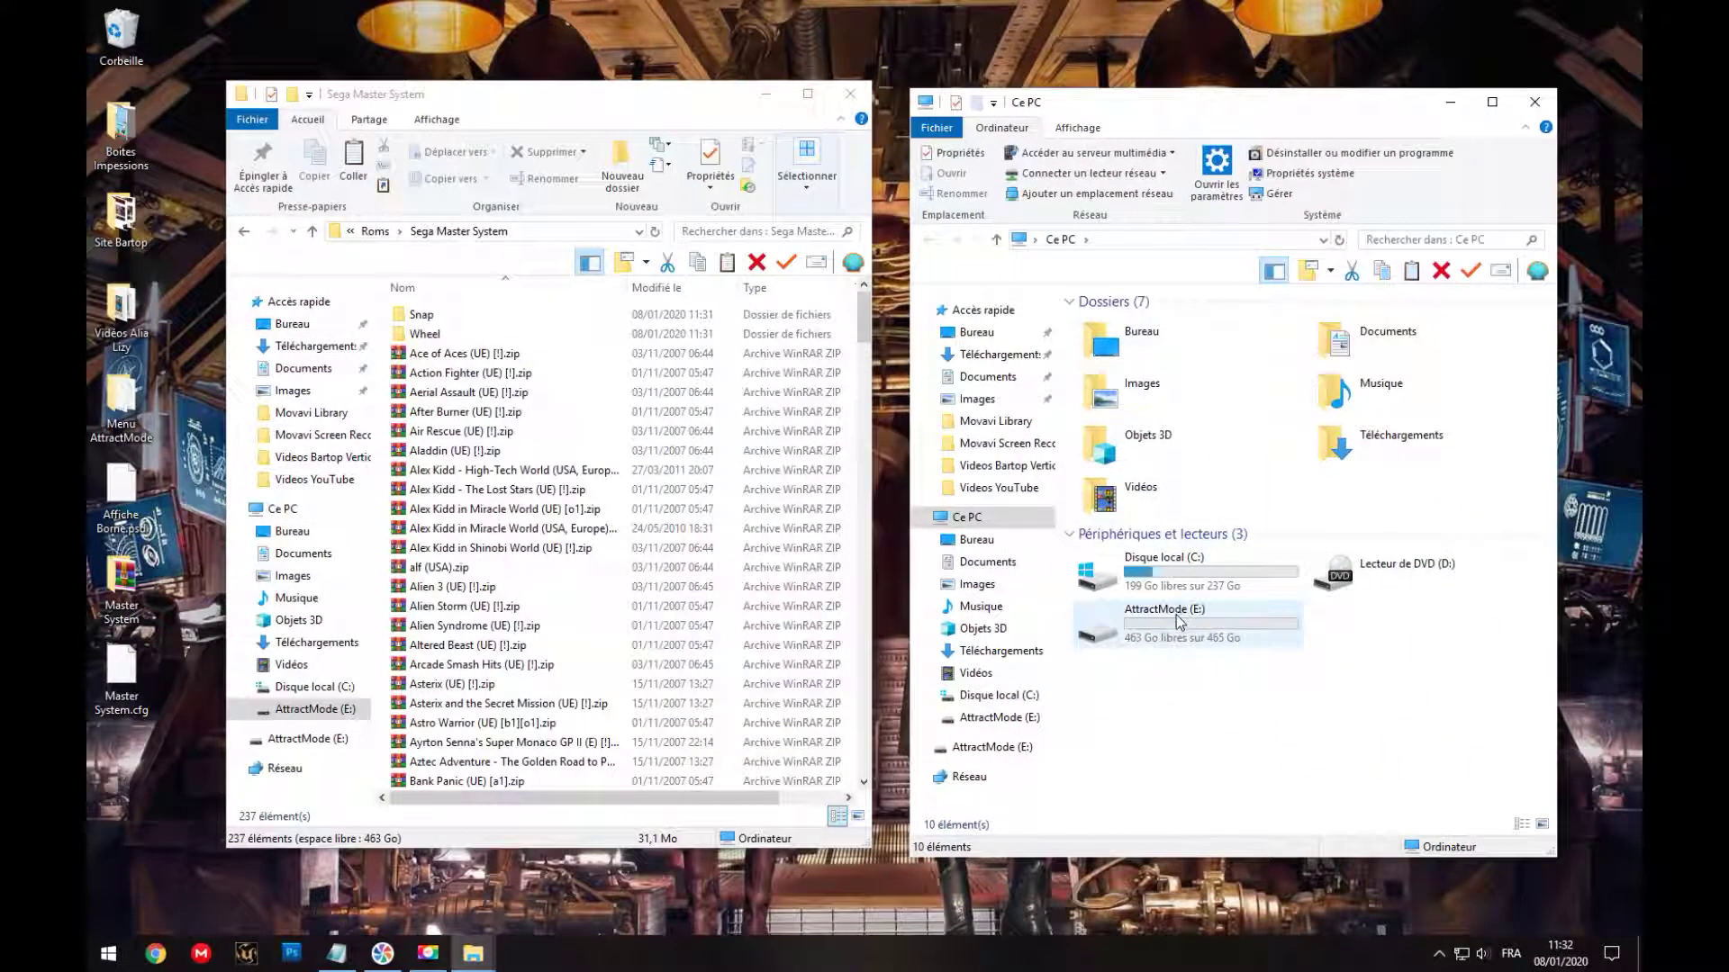
Step: Examine the system logo images in the wheel folder of AttractMode's menu-art on the E: drive
double_click(1139, 620)
left_click(1140, 326)
double_click(1140, 326)
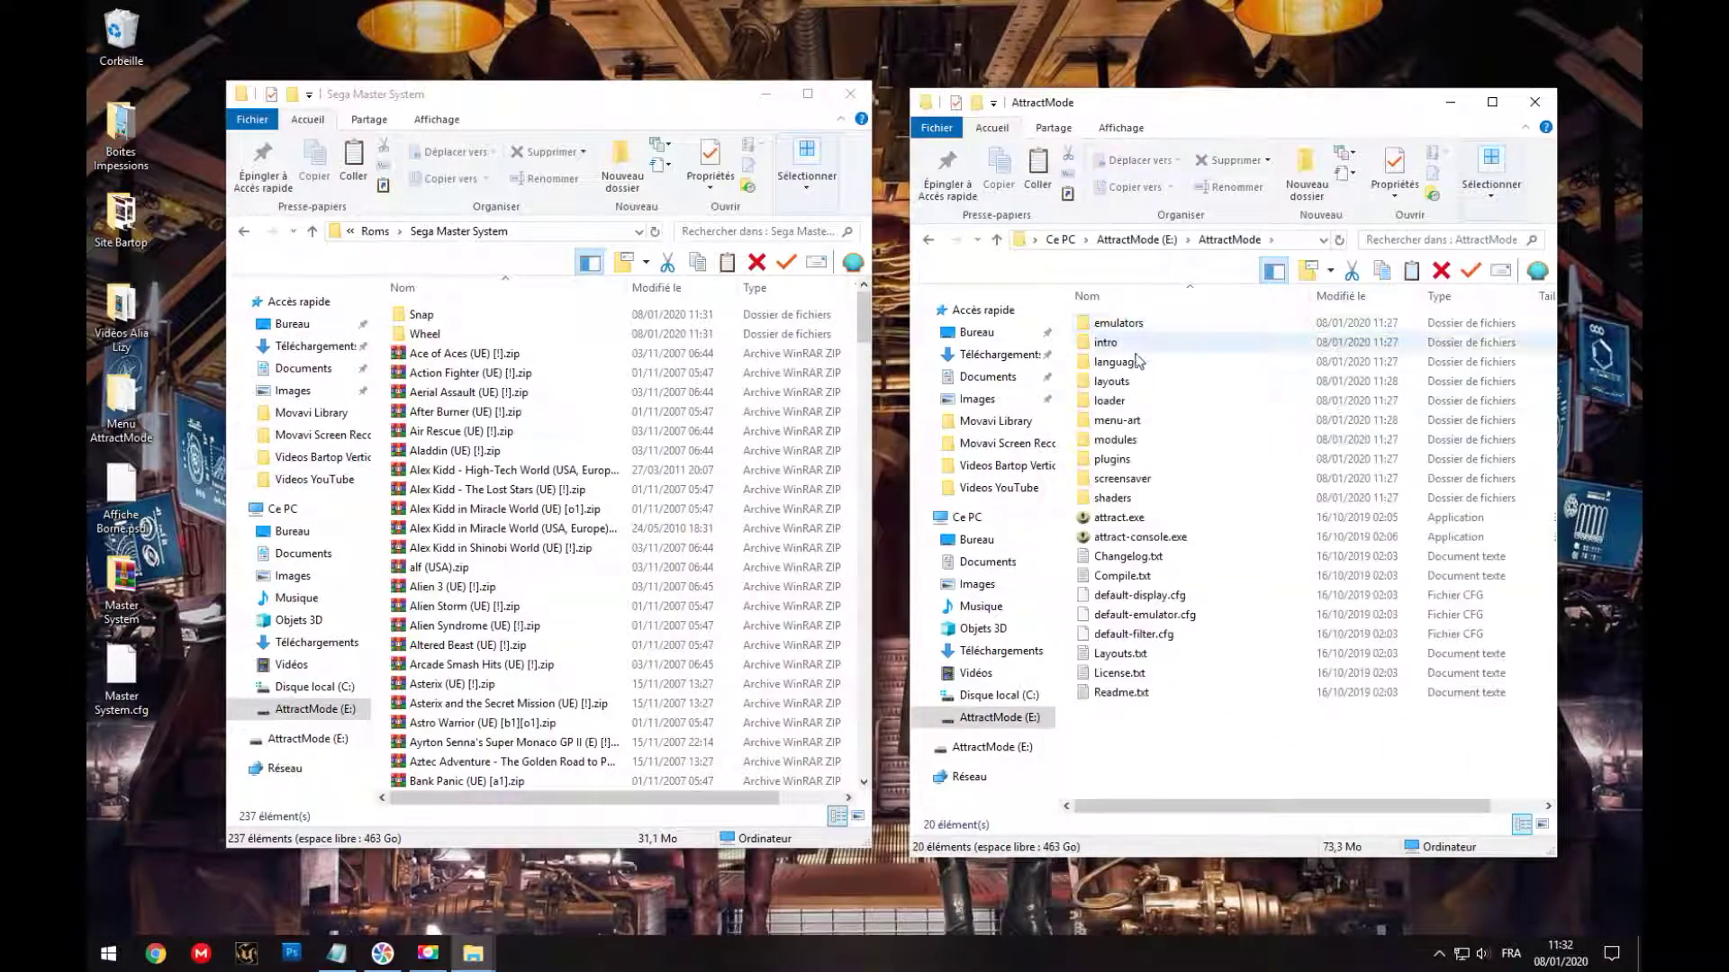
double_click(1121, 423)
double_click(1120, 383)
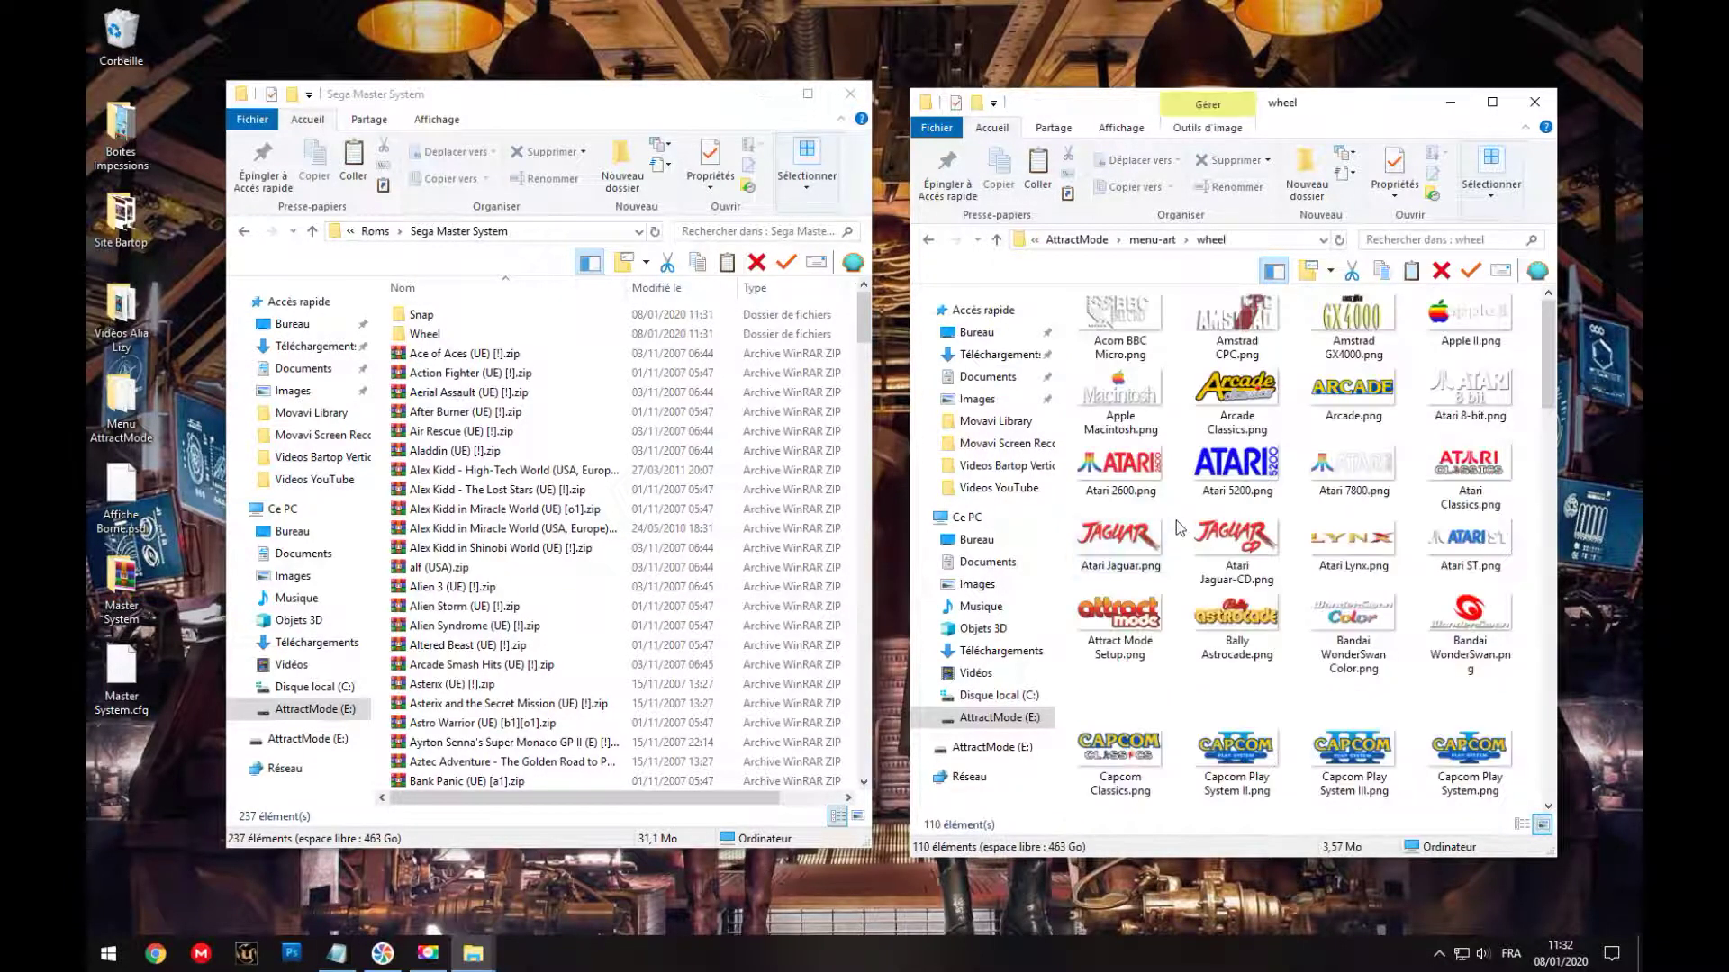
left_click(928, 239)
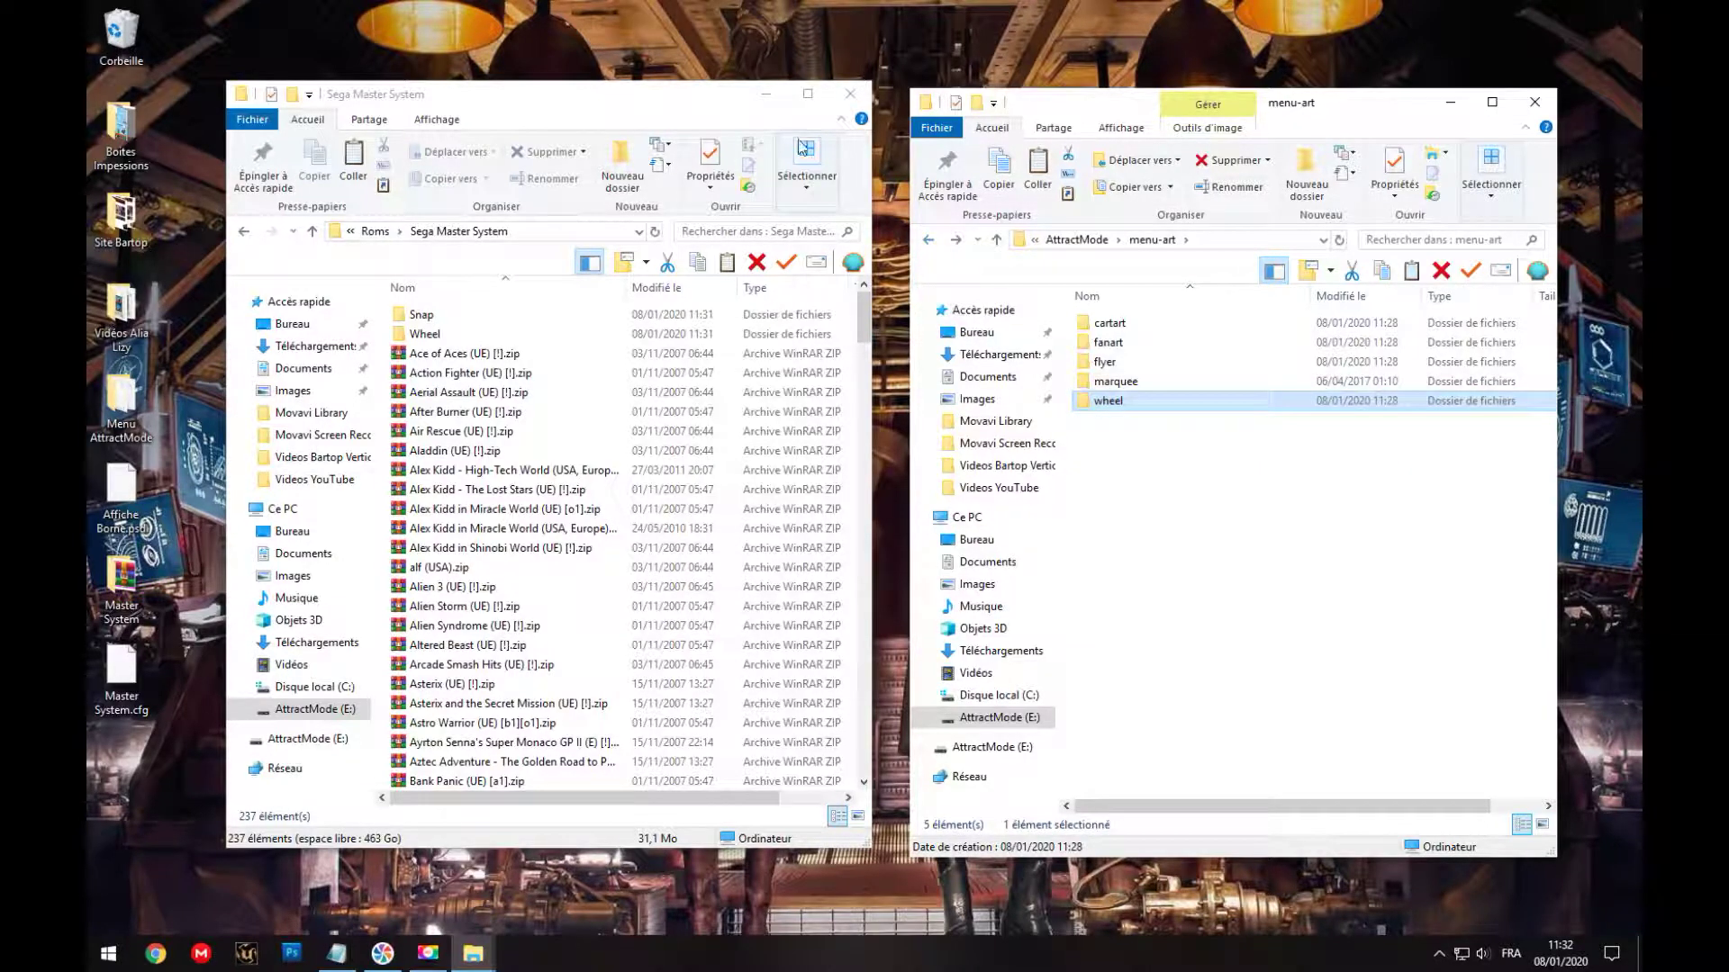
Step: Close the Sega Master System window, launch attract.exe from the AttractMode folder and choose Français as the language
left_click(849, 96)
left_click(927, 242)
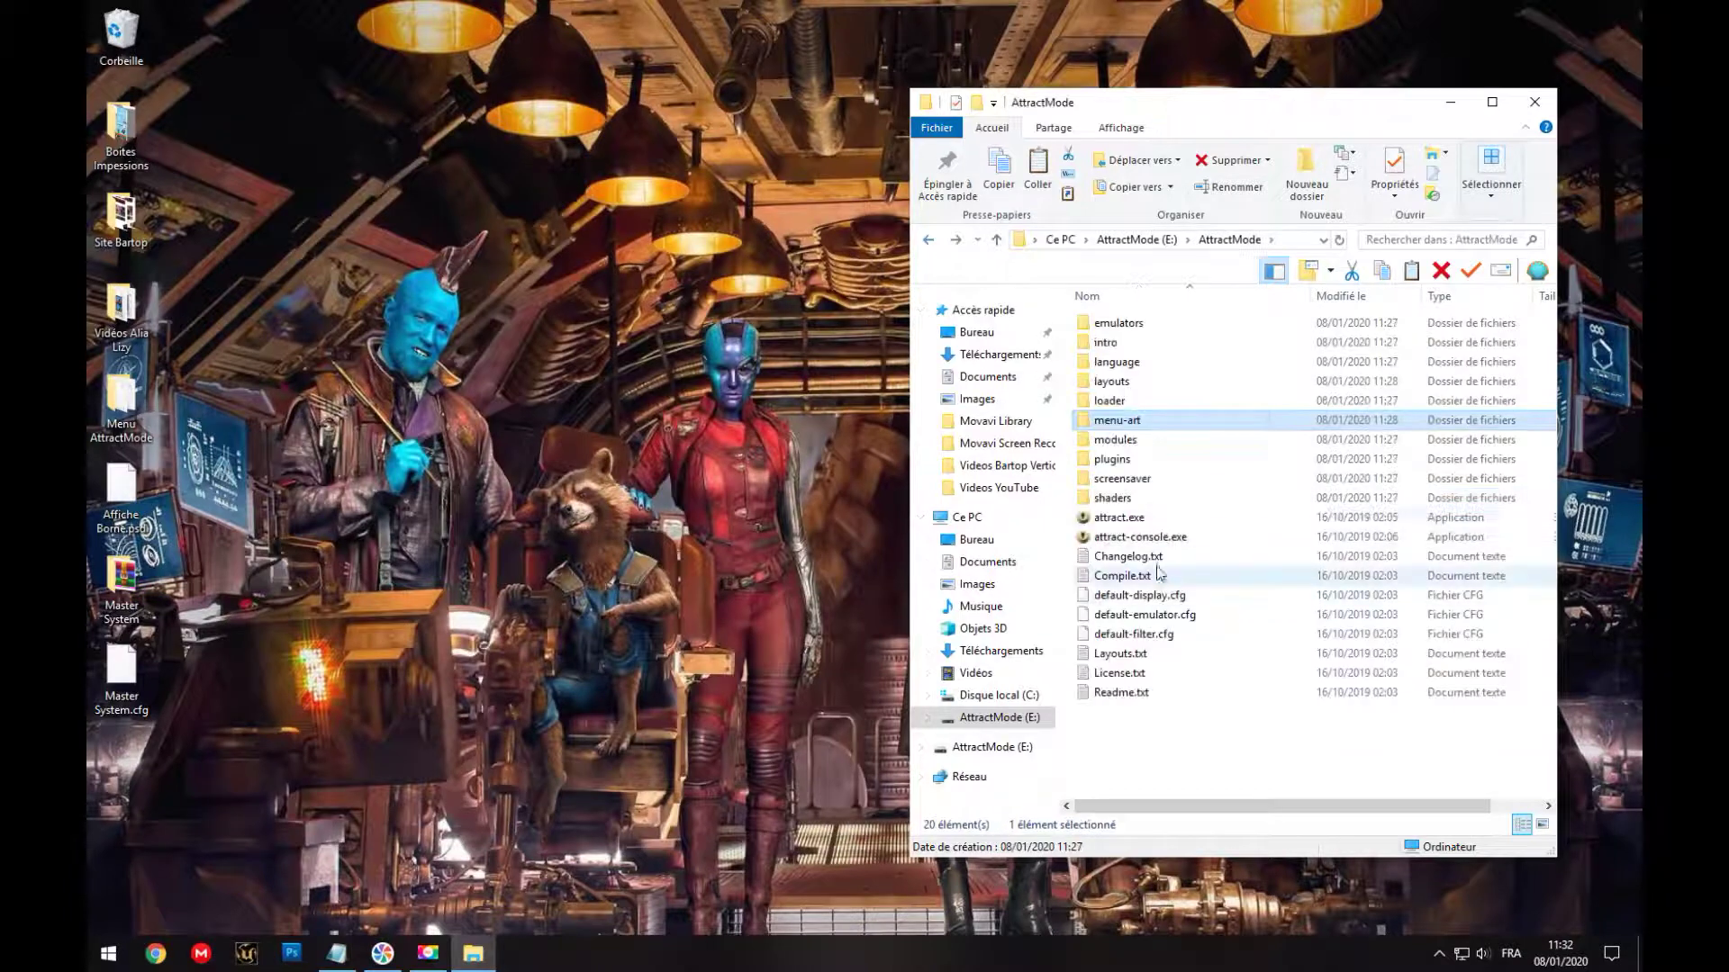
double_click(1125, 521)
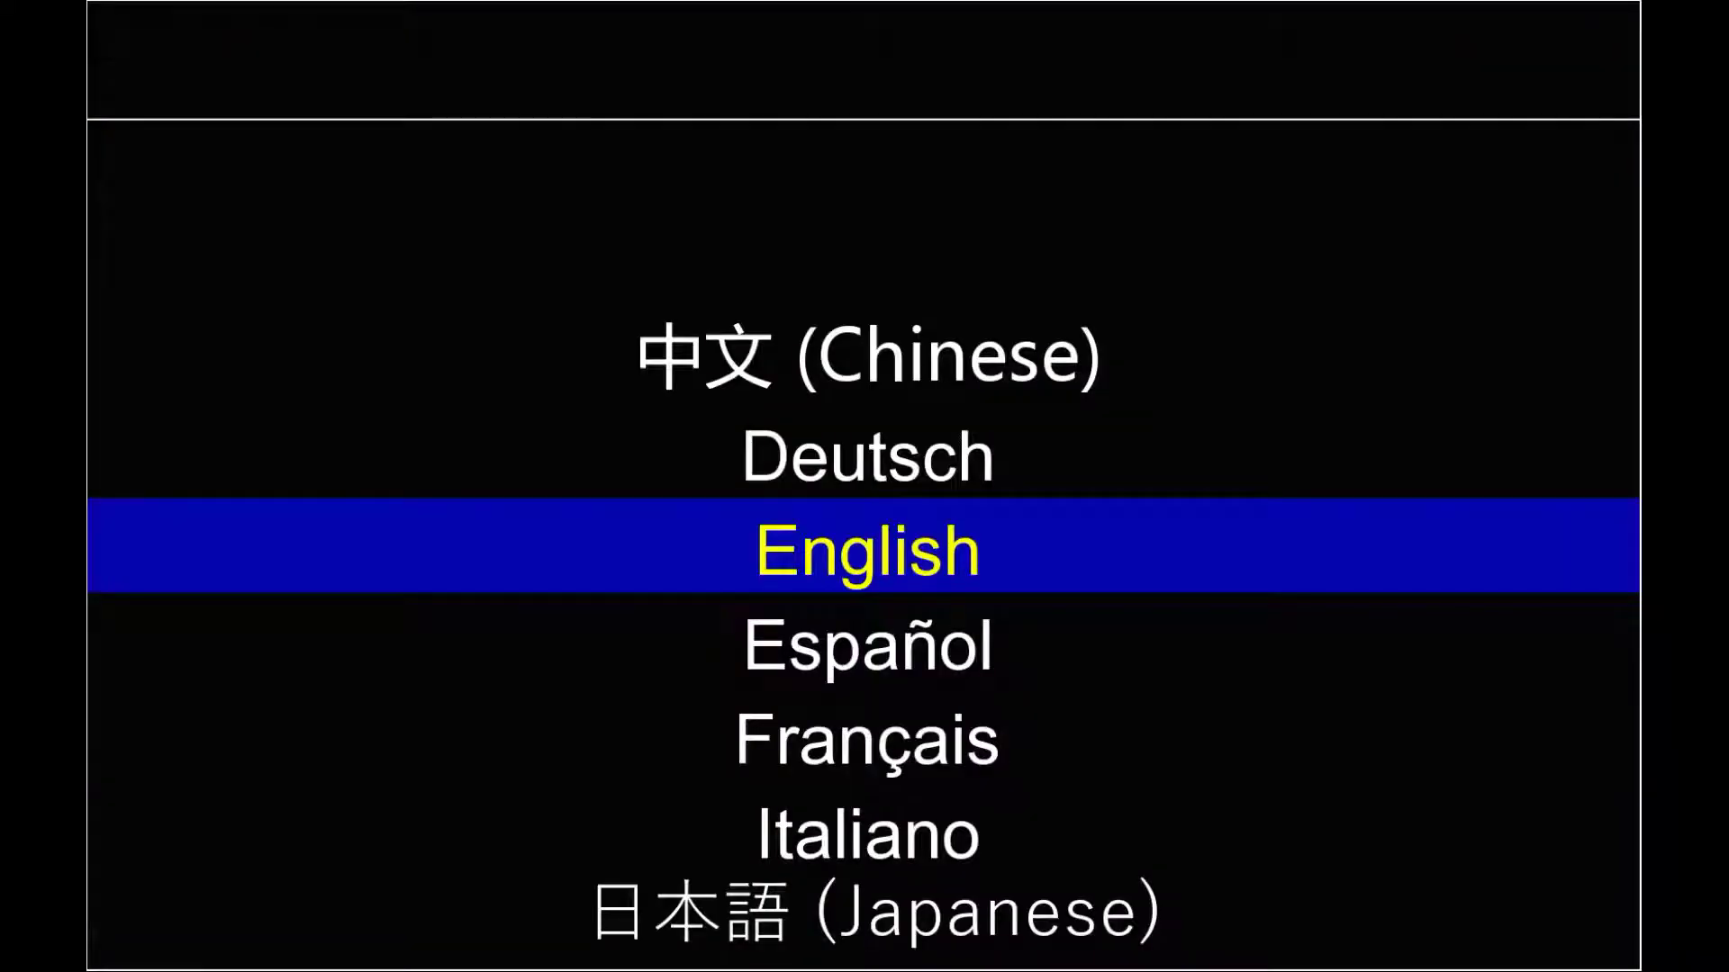
key("Down")
key("Down")
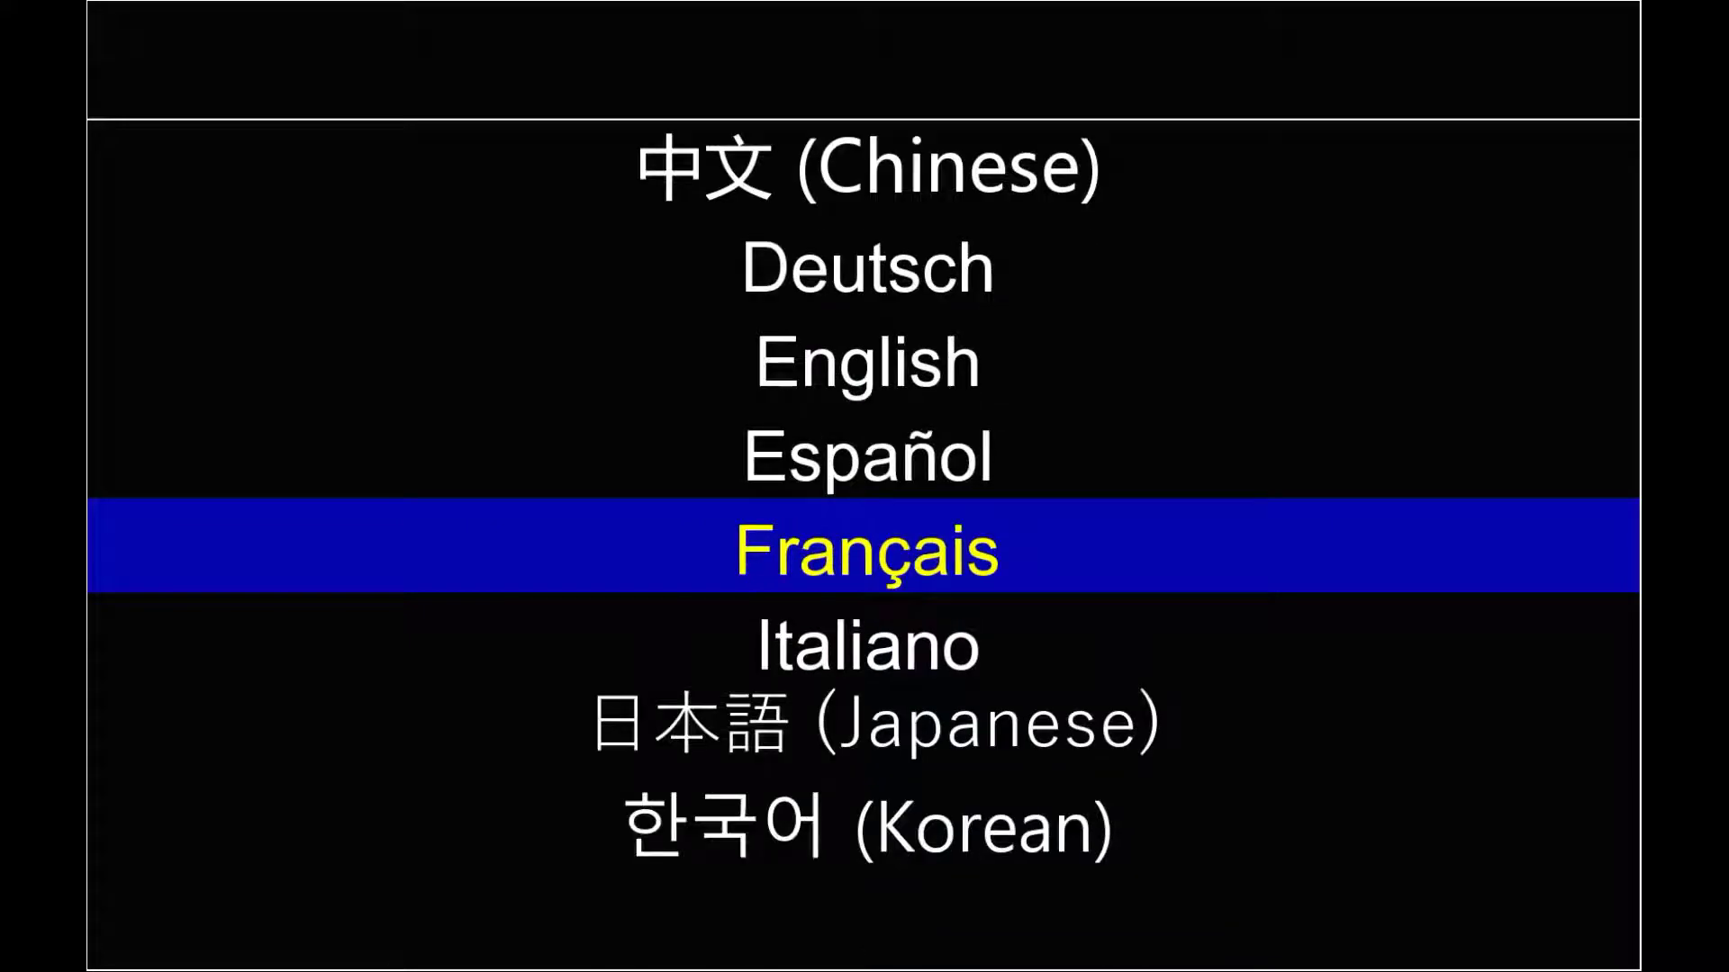
key("Return")
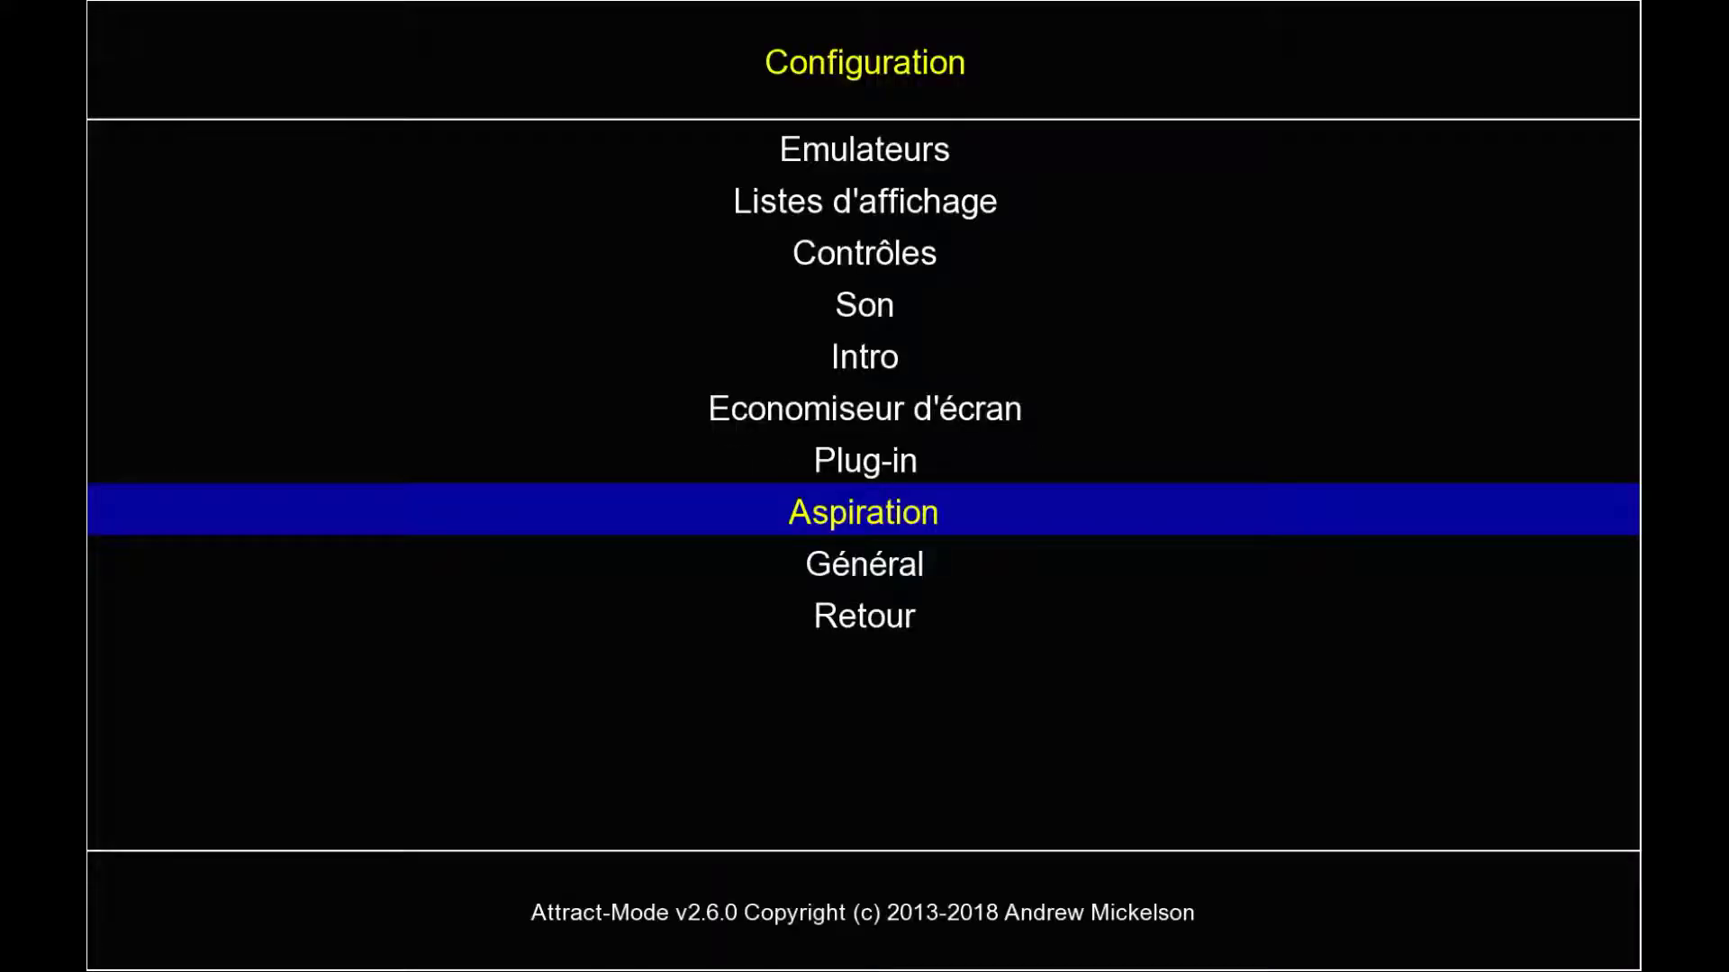
Step: Open the Son configuration and set Volume général to 0
key("Up")
key("Up")
key("Up")
key("Up")
key("Return")
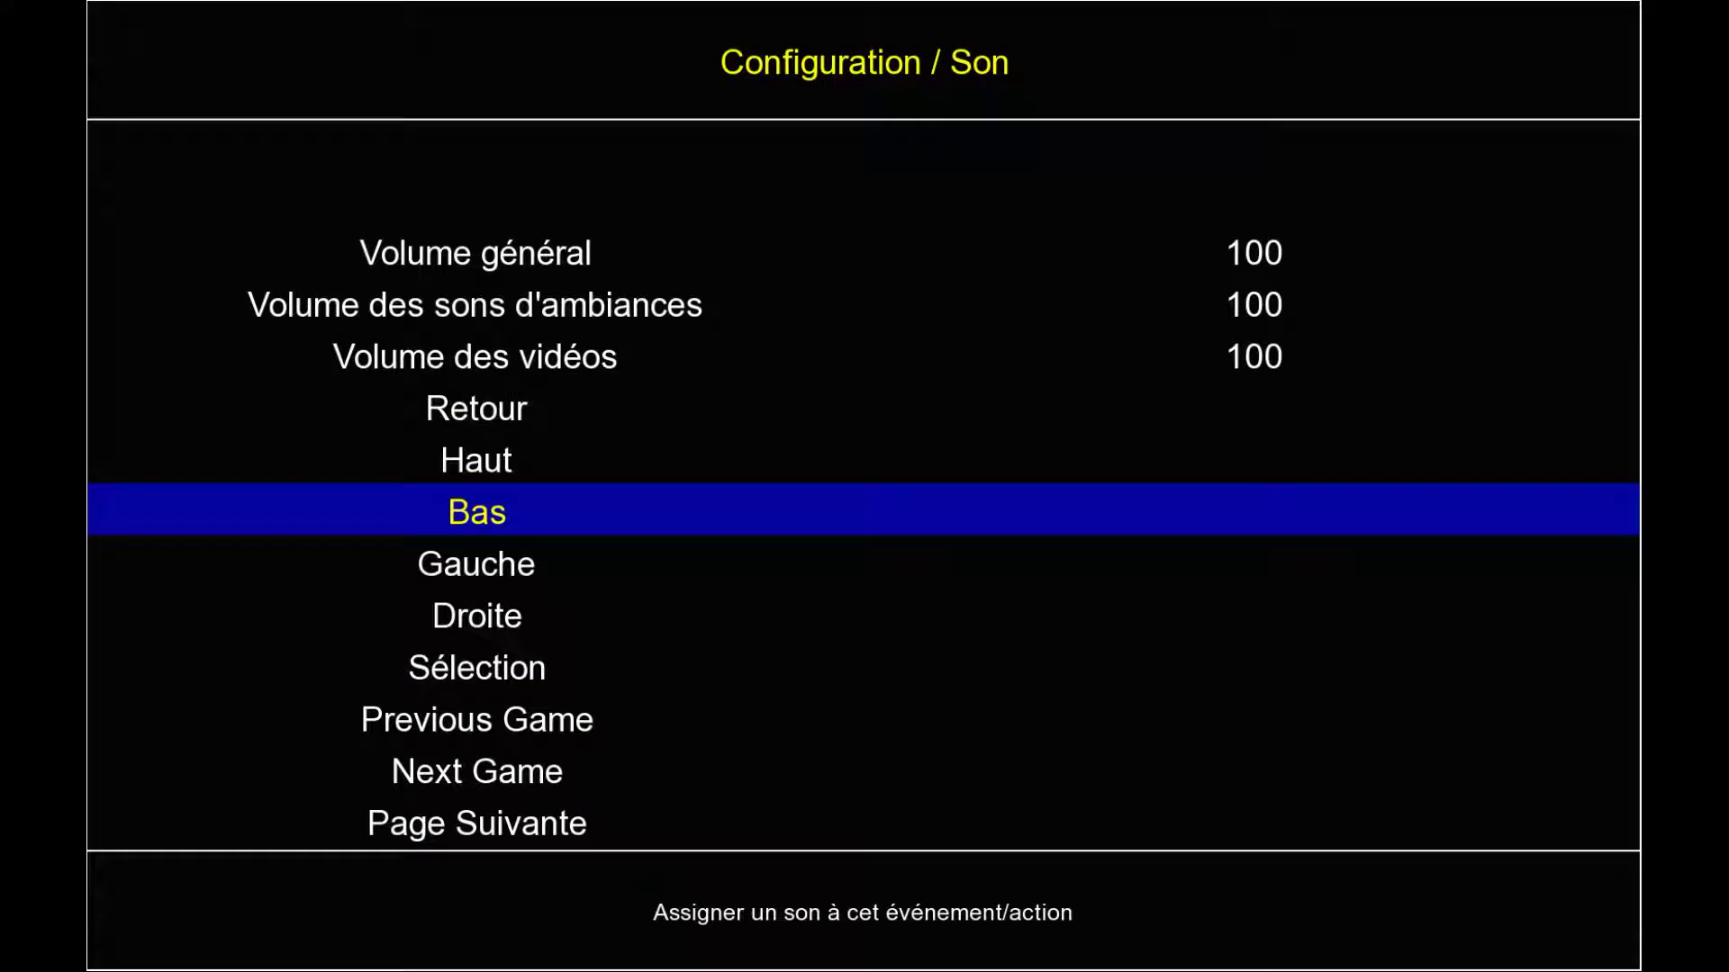
key("Up")
key("Up")
key("Up")
key("Up")
key("Up")
key("Return")
type("0")
key("Return")
Step: Set Volume des sons d'ambiances and Volume des vidéos to 0
key("Down")
key("Return")
type("0")
key("Return")
key("Down")
key("Return")
type("0")
key("Return")
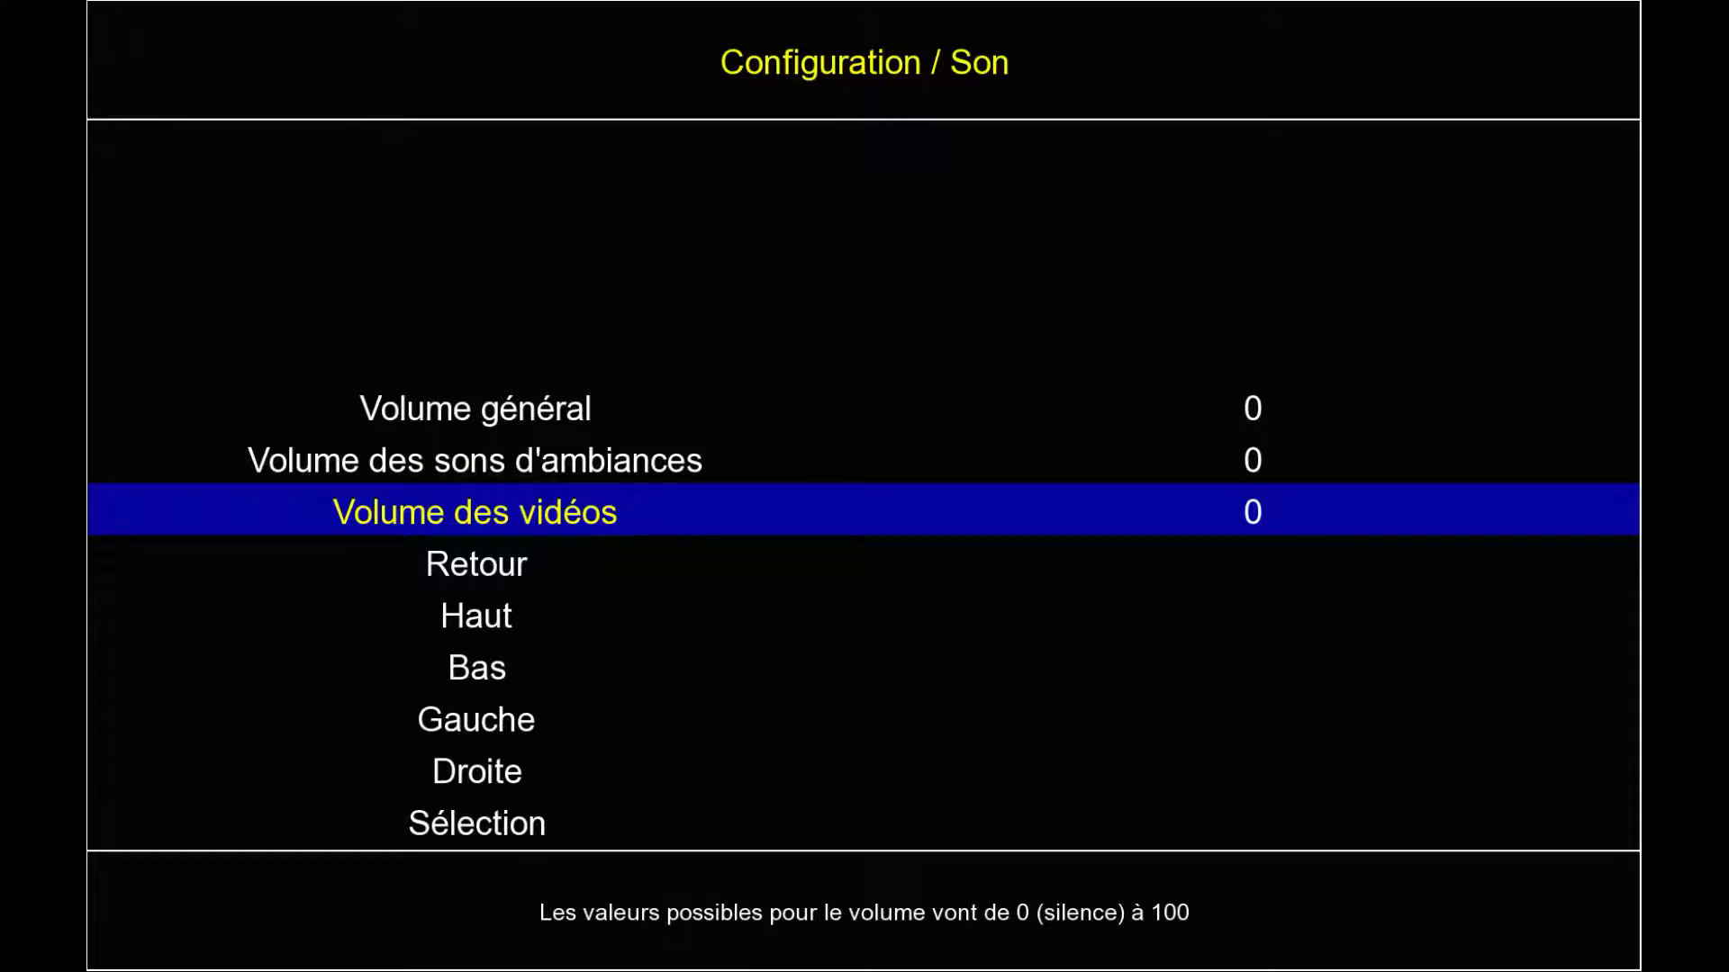
Step: Leave the Son configuration and add a new emulator named Sega Master System under Emulateurs
key("Escape")
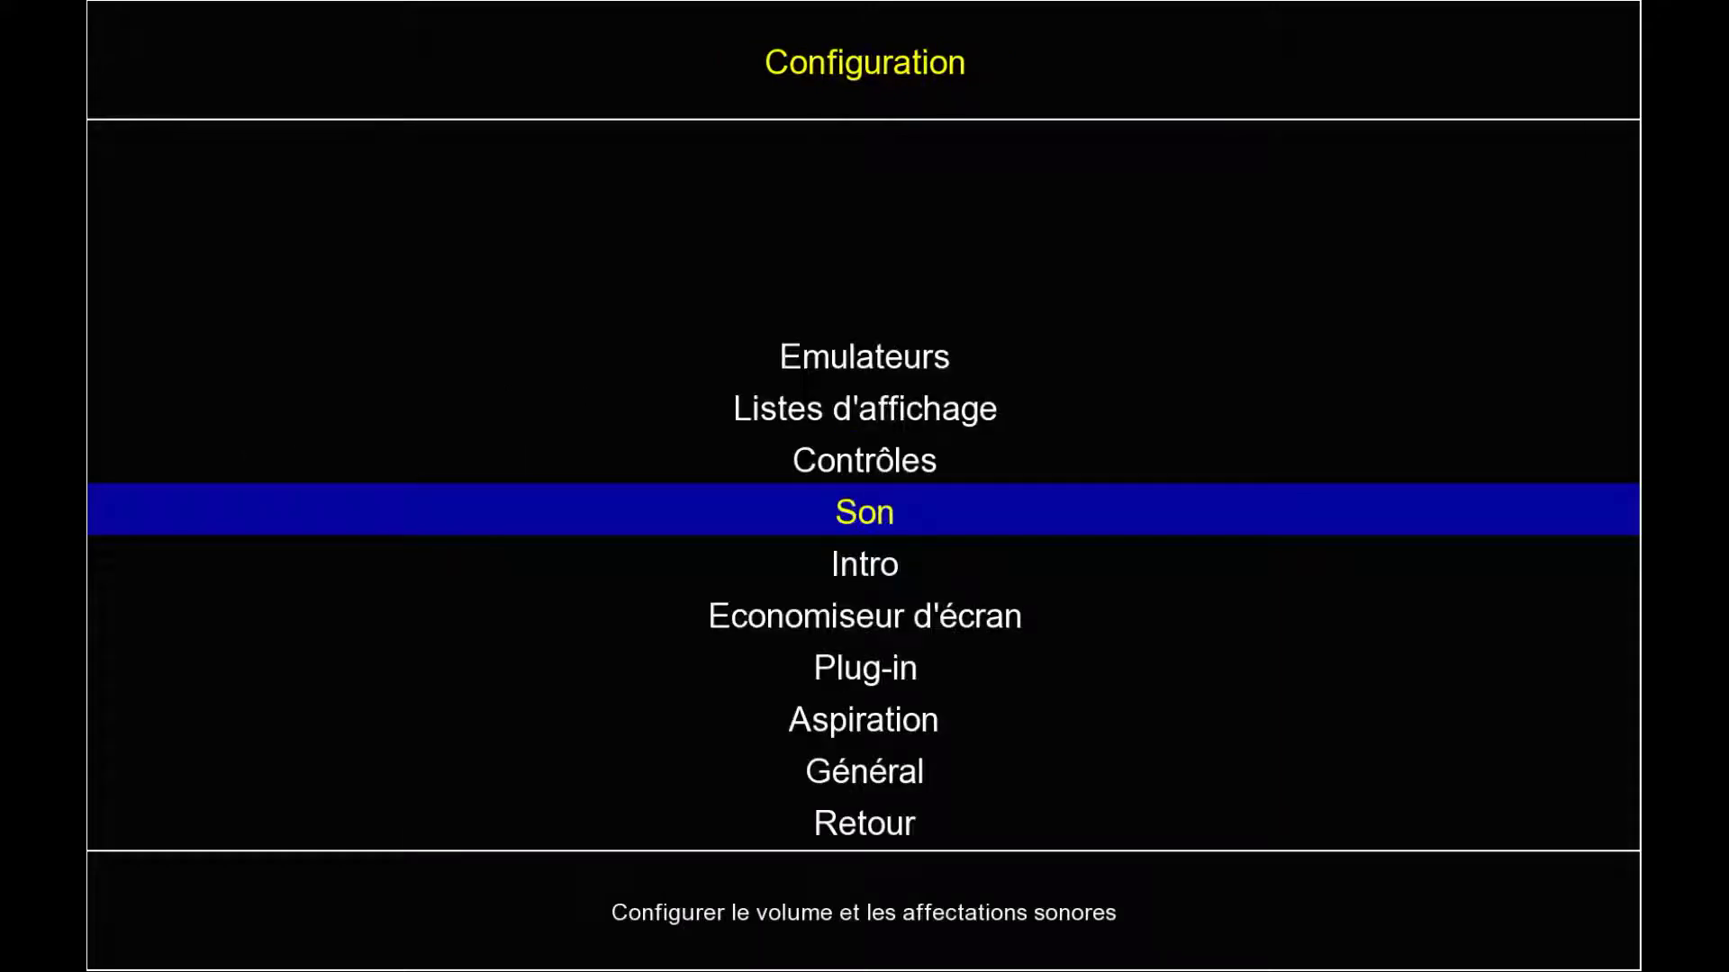
key("Up")
key("Up")
key("Up")
key("Return")
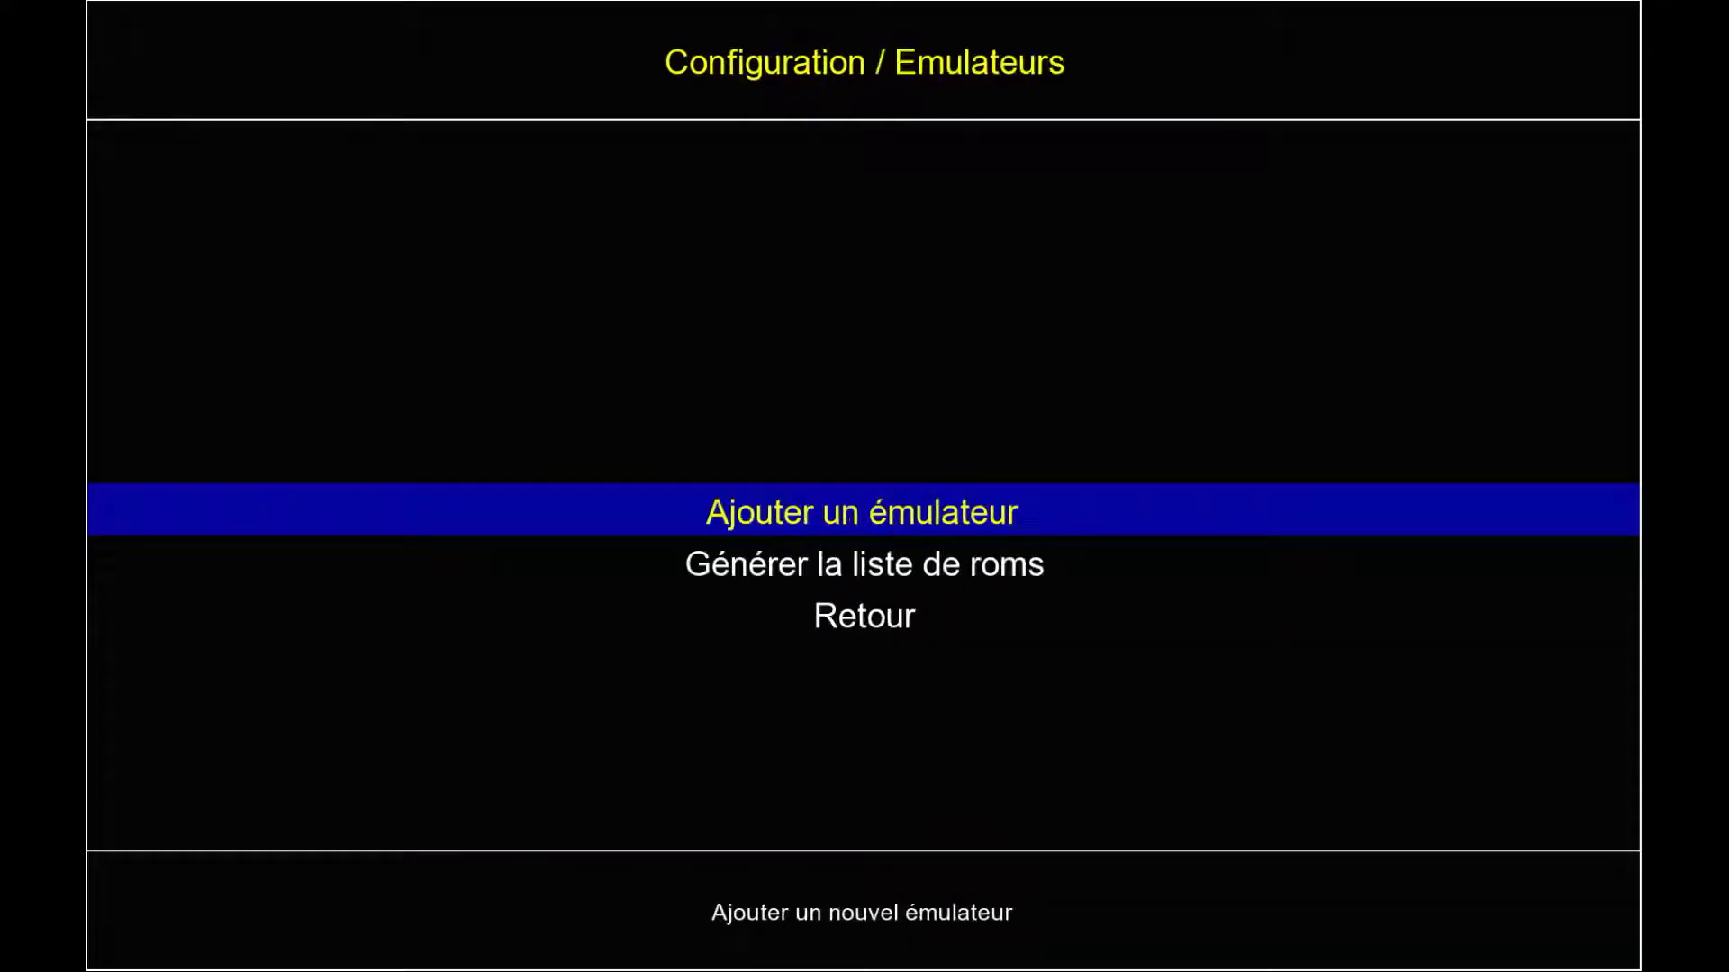
key("Return")
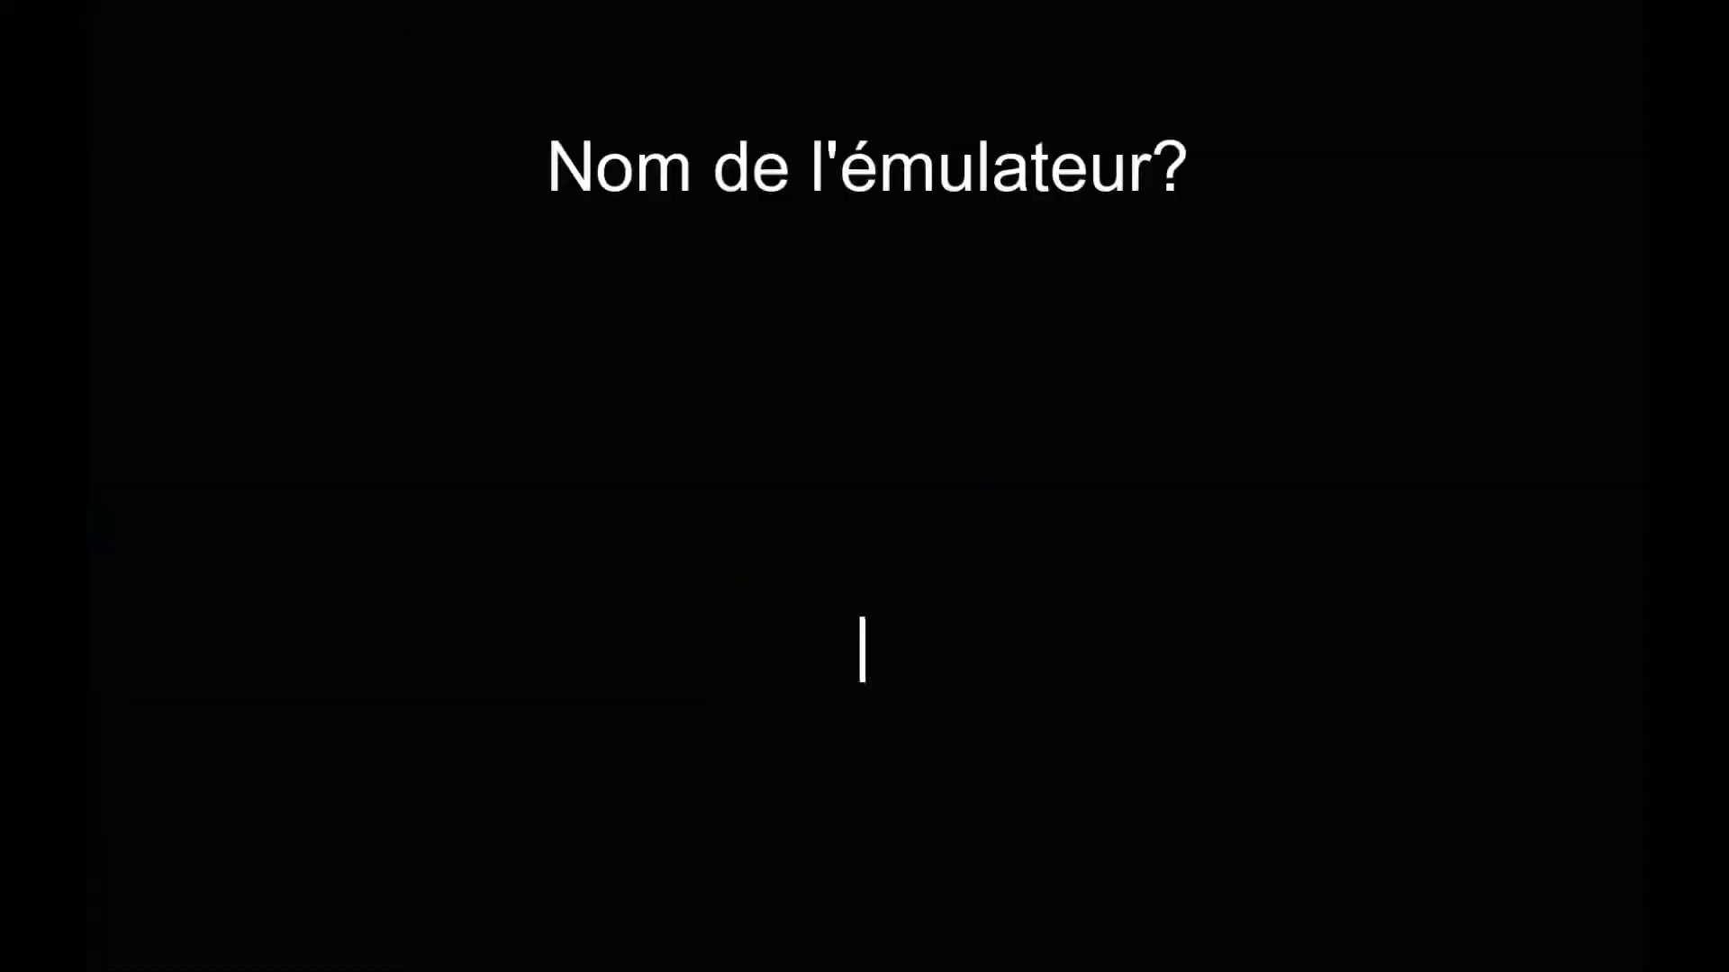
type("Sega Master System")
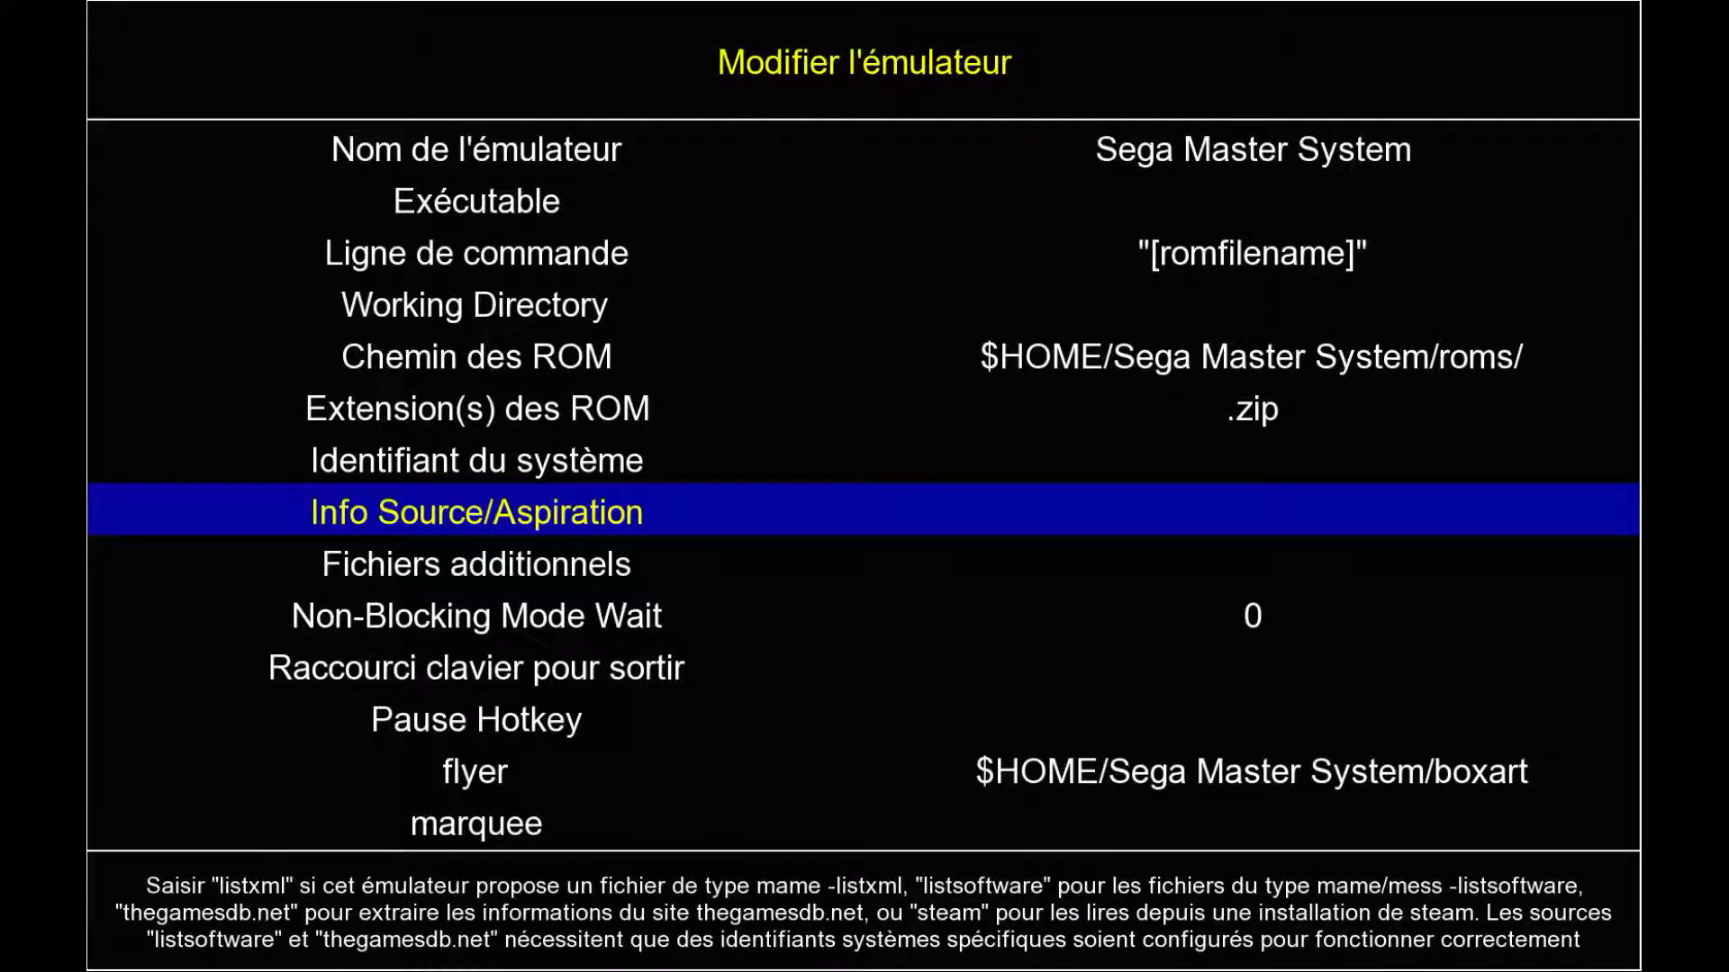
Step: Review the new emulator's settings, from Exécutable and Chemin des ROM down to the artwork paths and Générer la liste de roms
key("Up")
key("Up")
key("Up")
key("Up")
key("Up")
key("Up")
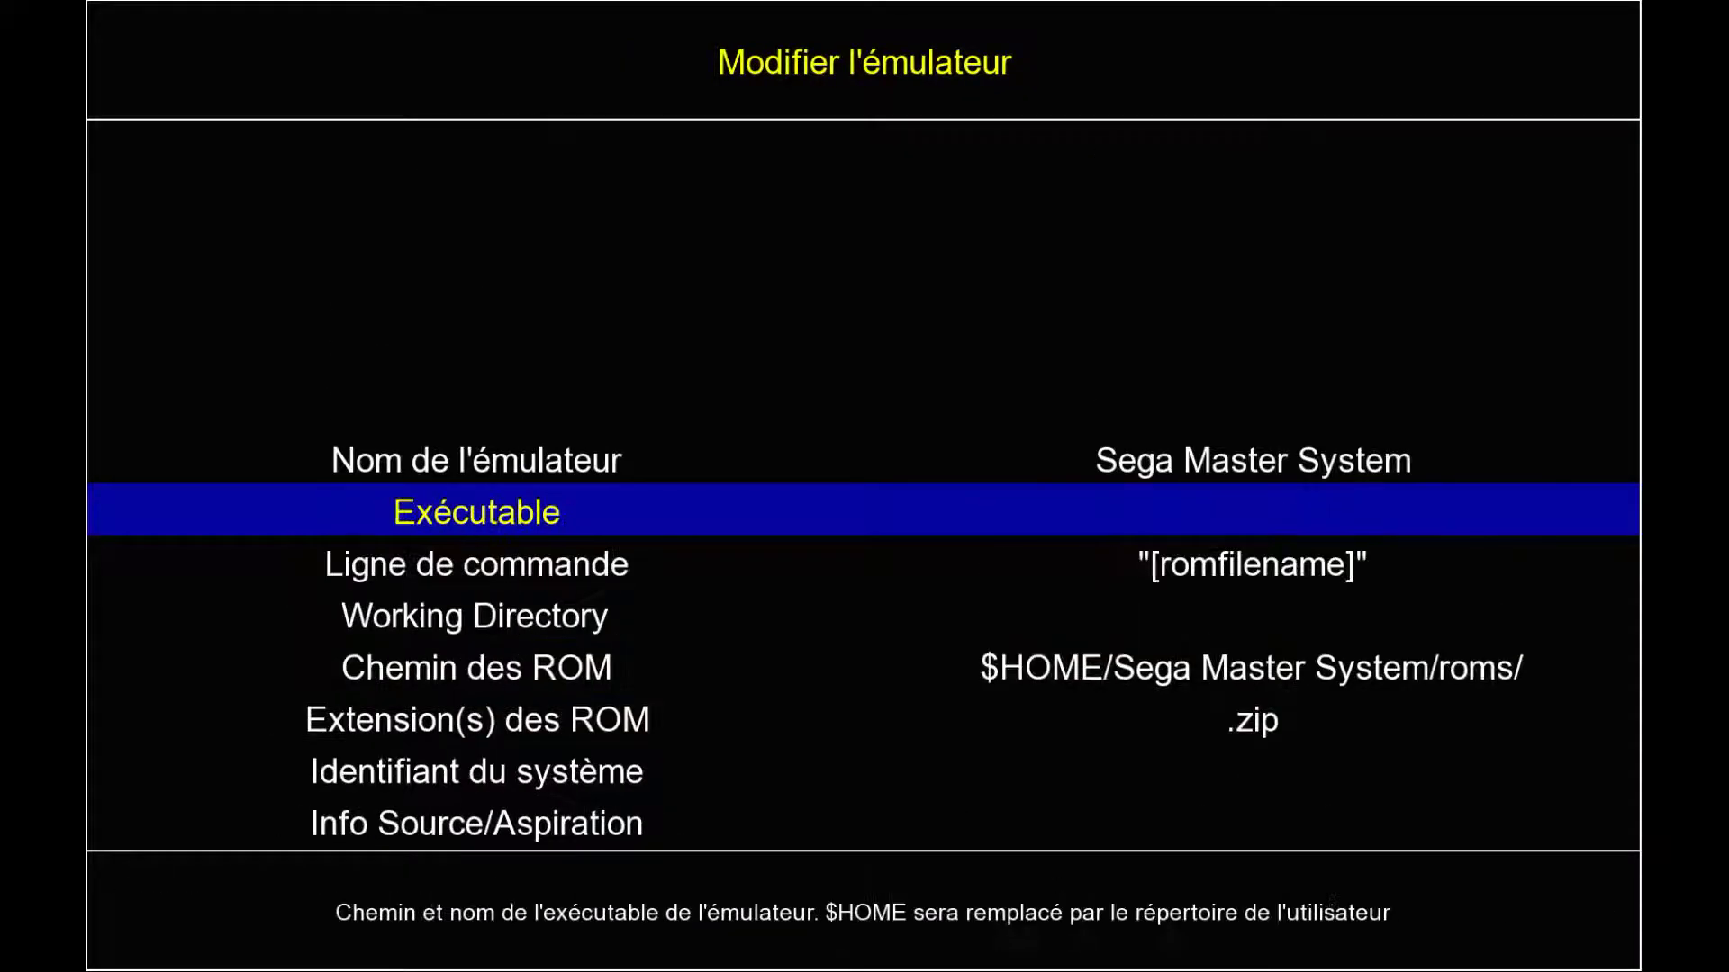
key("Down")
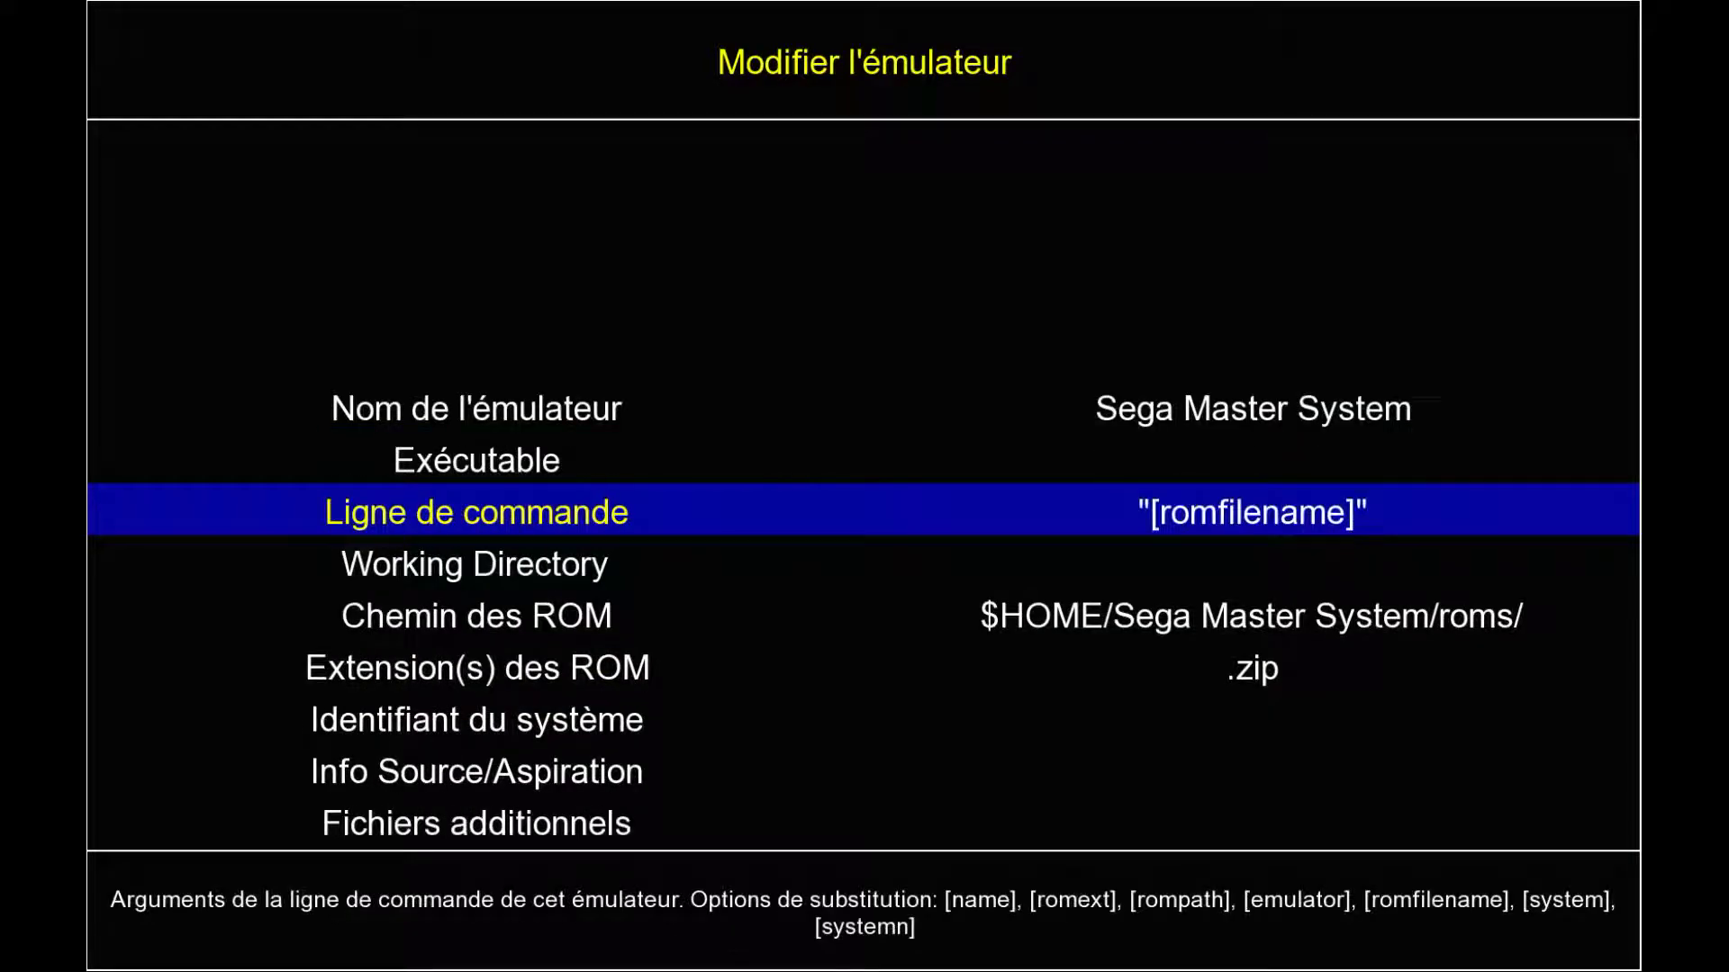
key("Down")
key("Down")
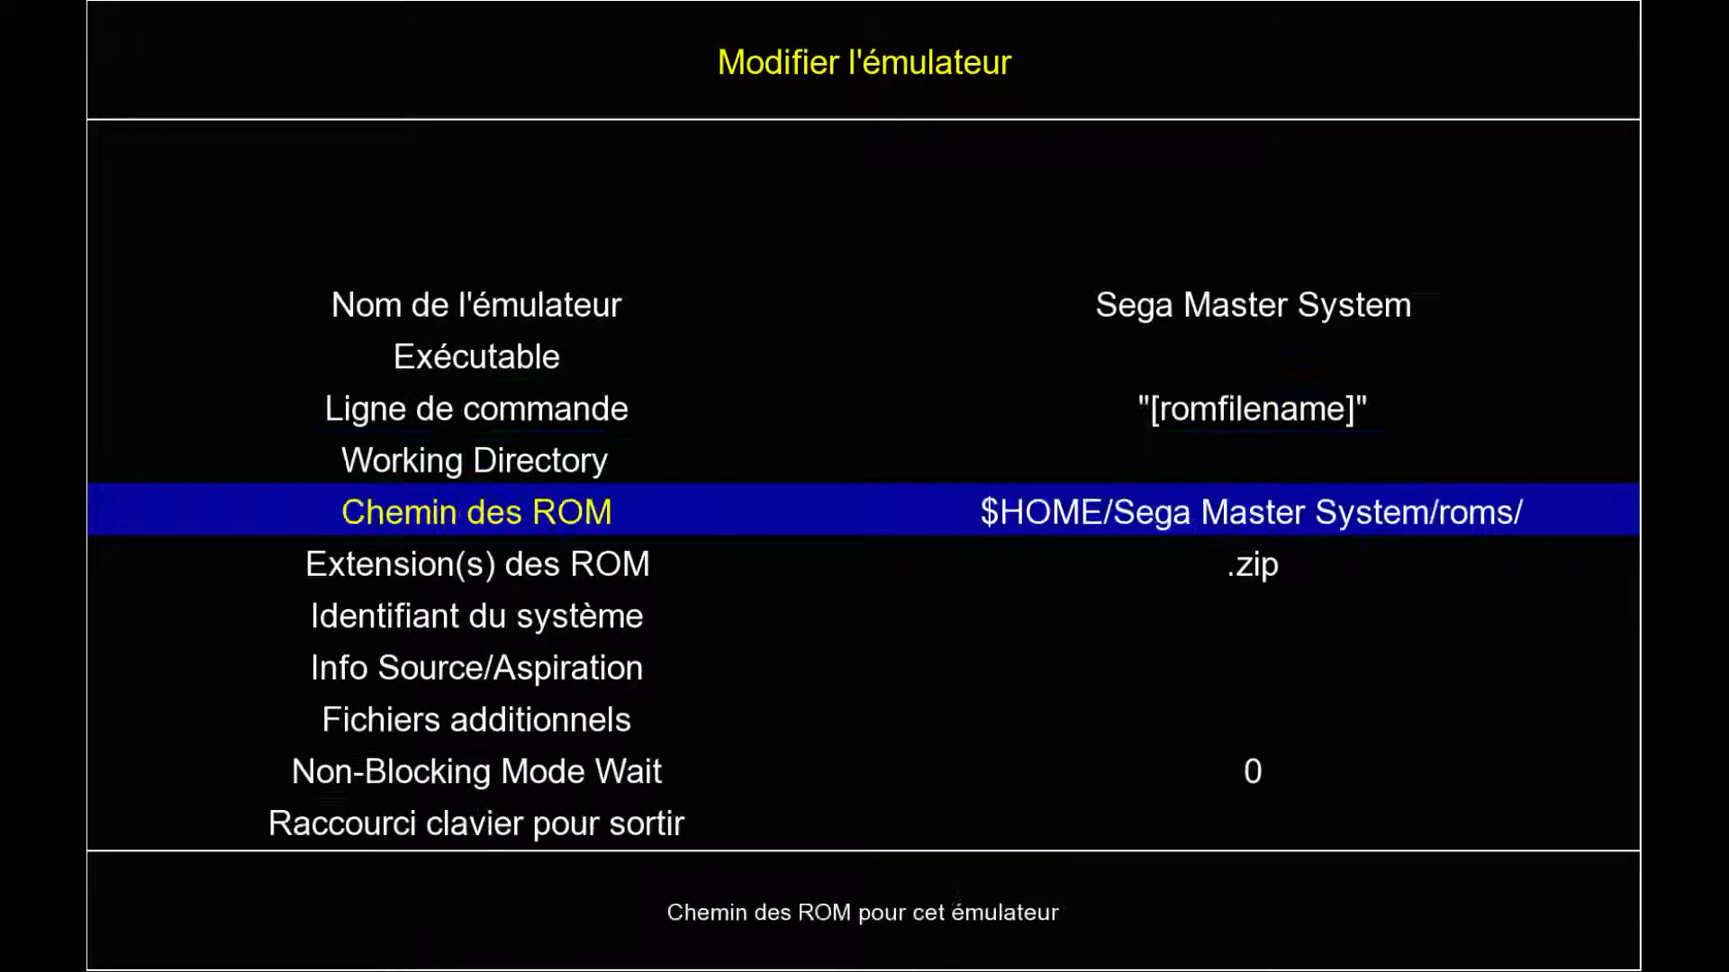
key("Down")
key("Down")
key("Down")
key("Down")
key("Down")
key("Down")
key("Down")
key("Down")
key("Down")
key("Down")
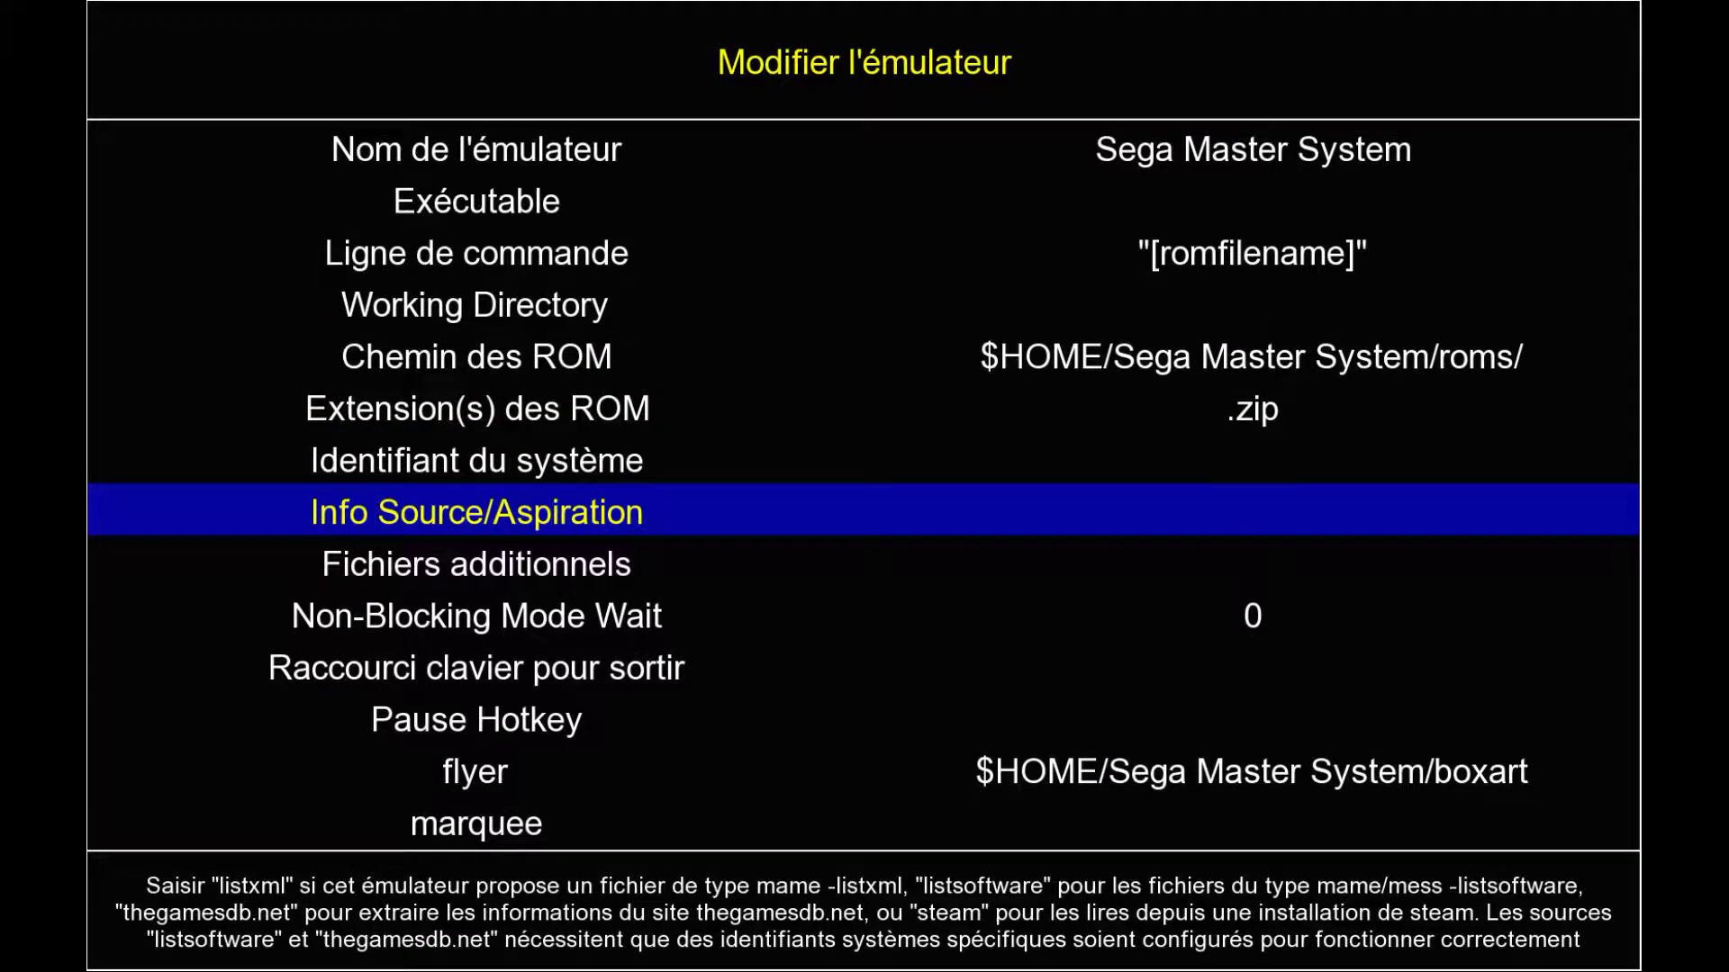
key("Down")
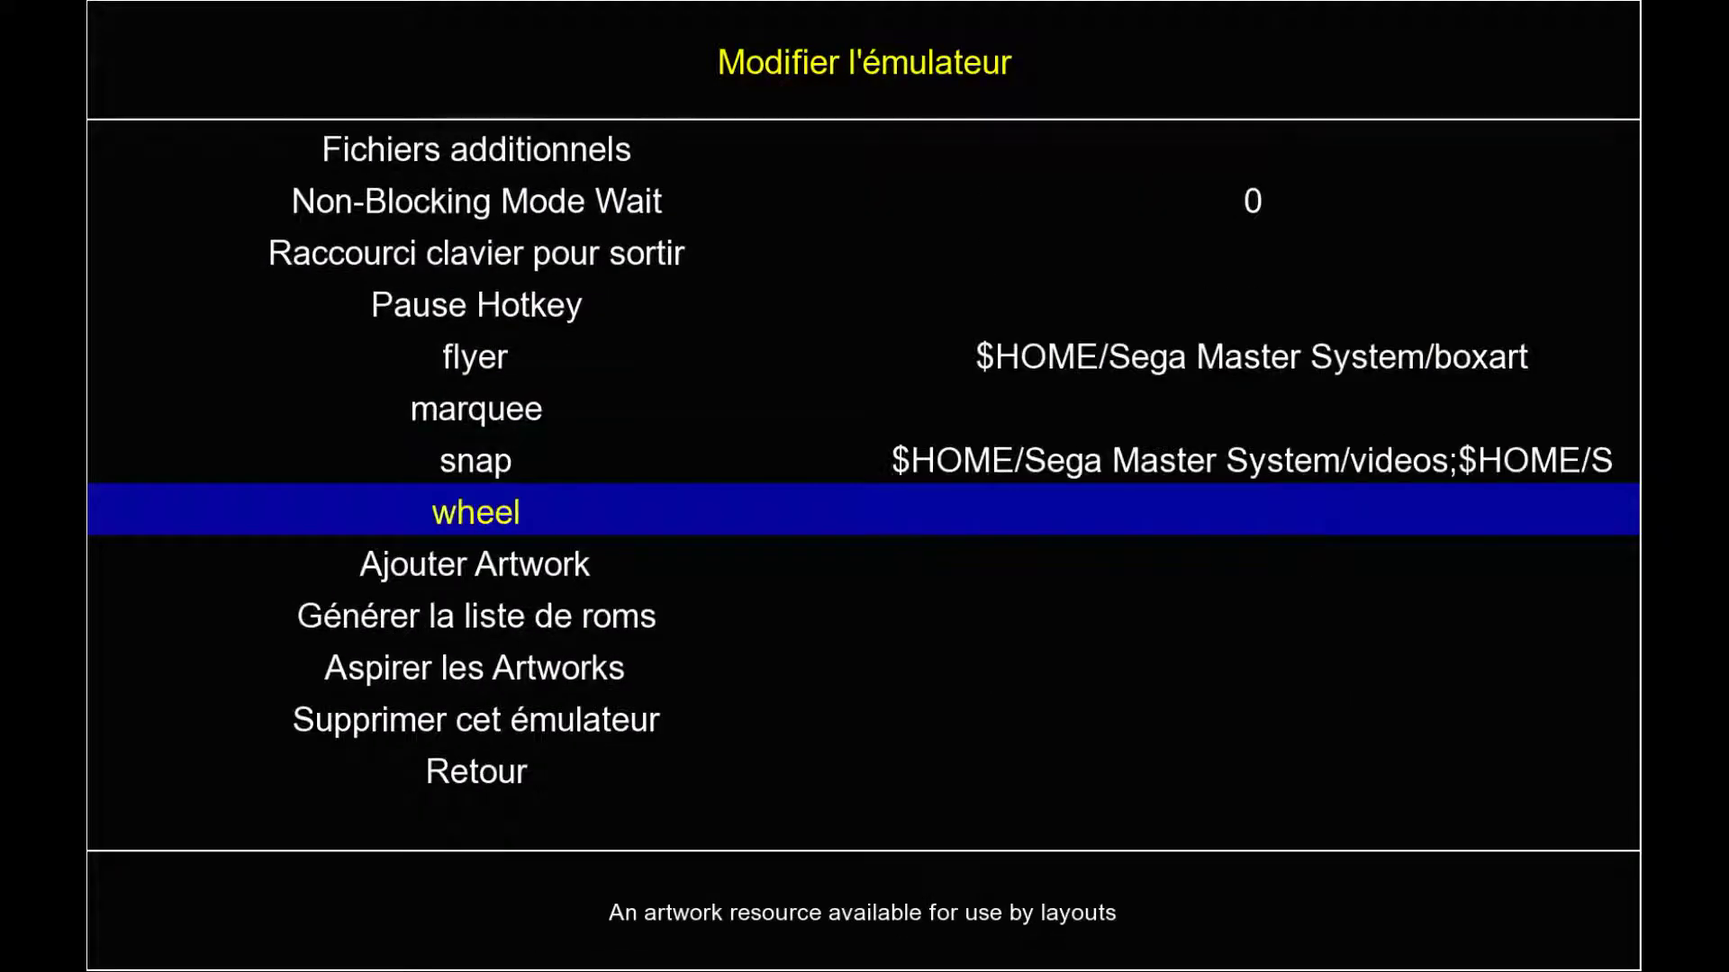
key("Down")
key("Down")
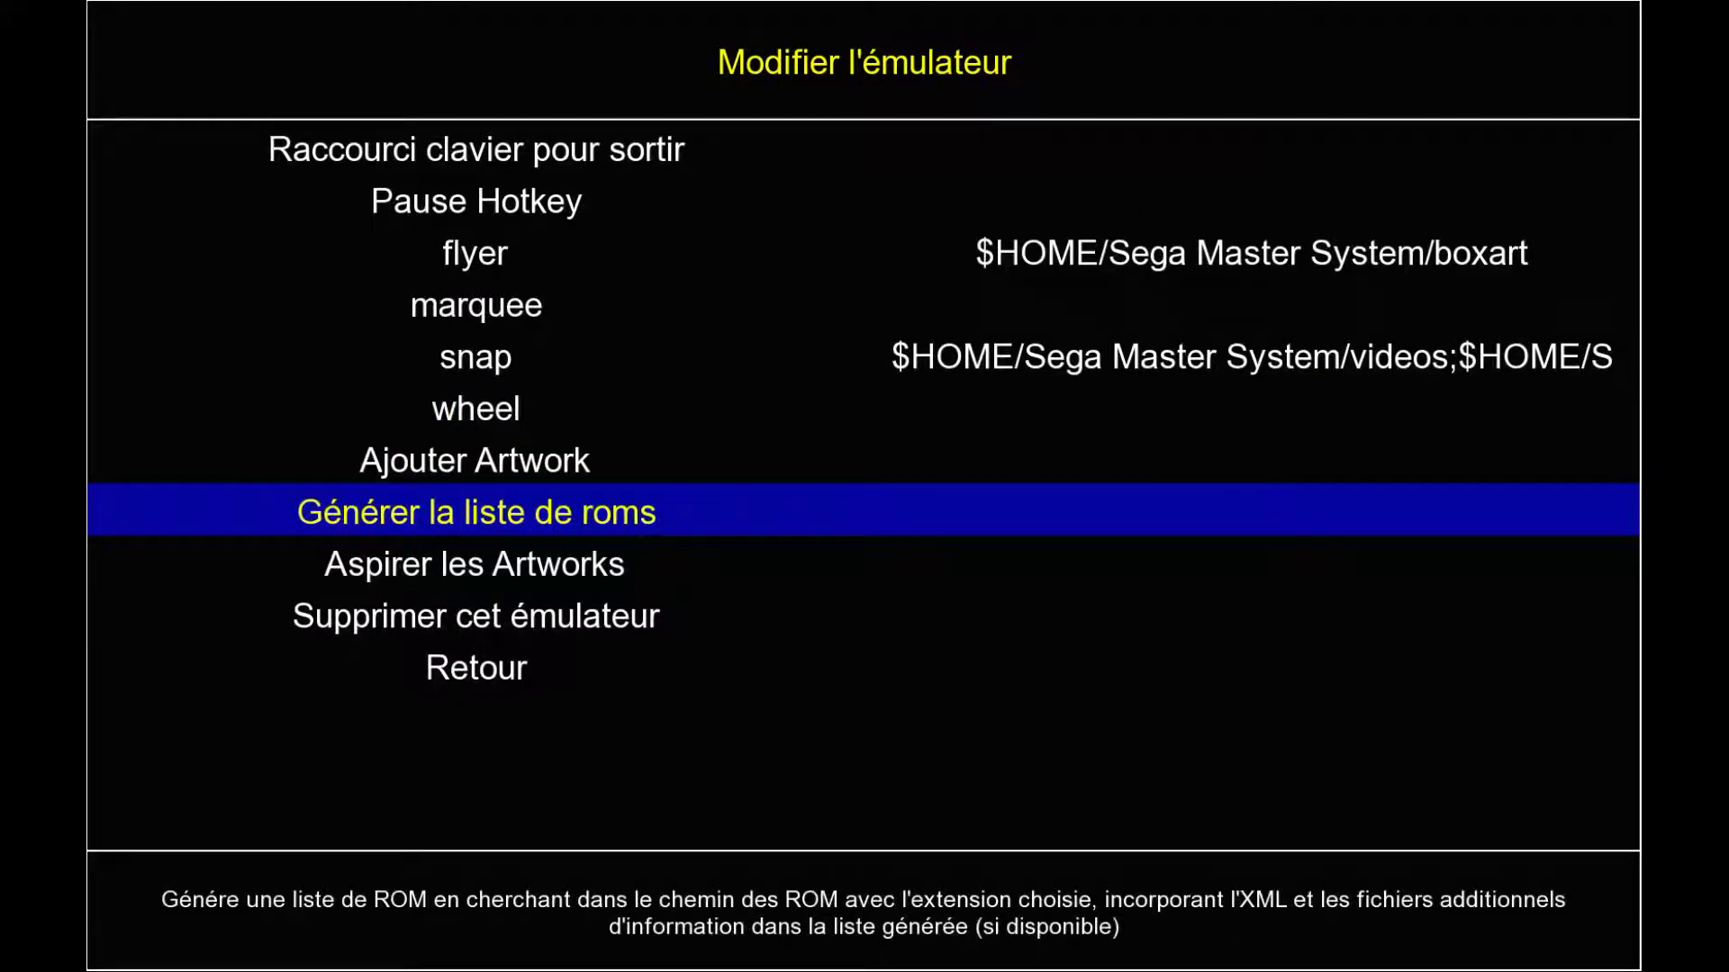
Step: Leave the emulator configuration and quit Attract-Mode, confirming with Oui
key("Escape")
key("Escape")
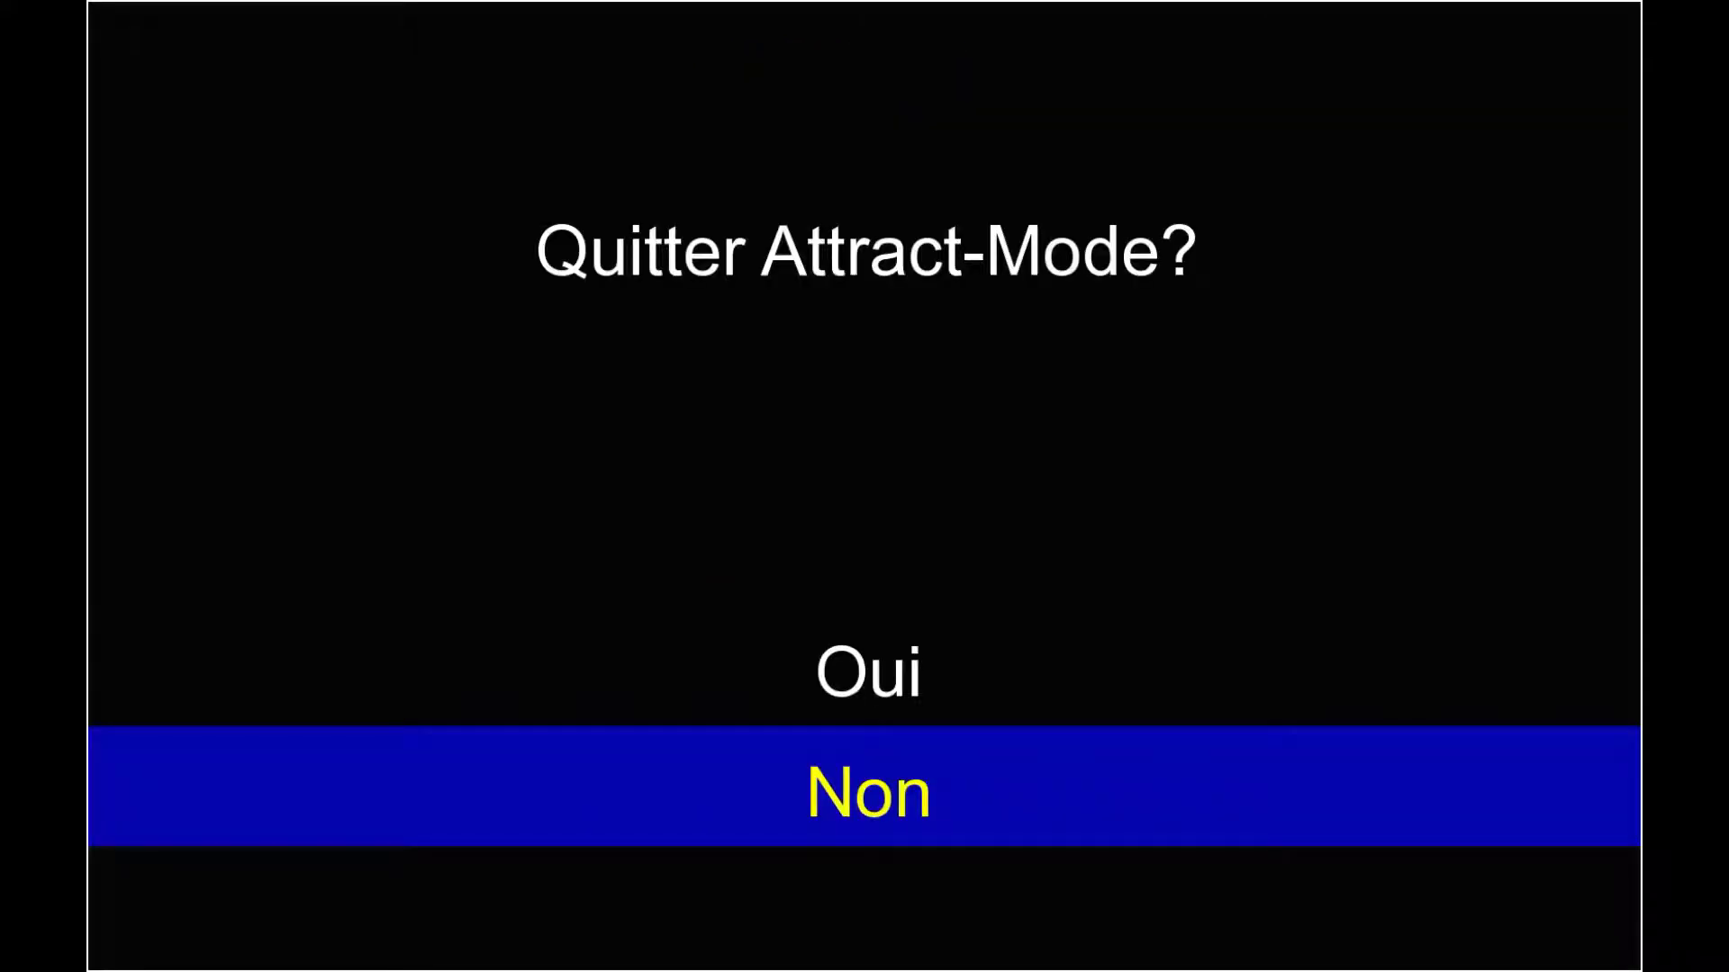
key("Up")
key("Return")
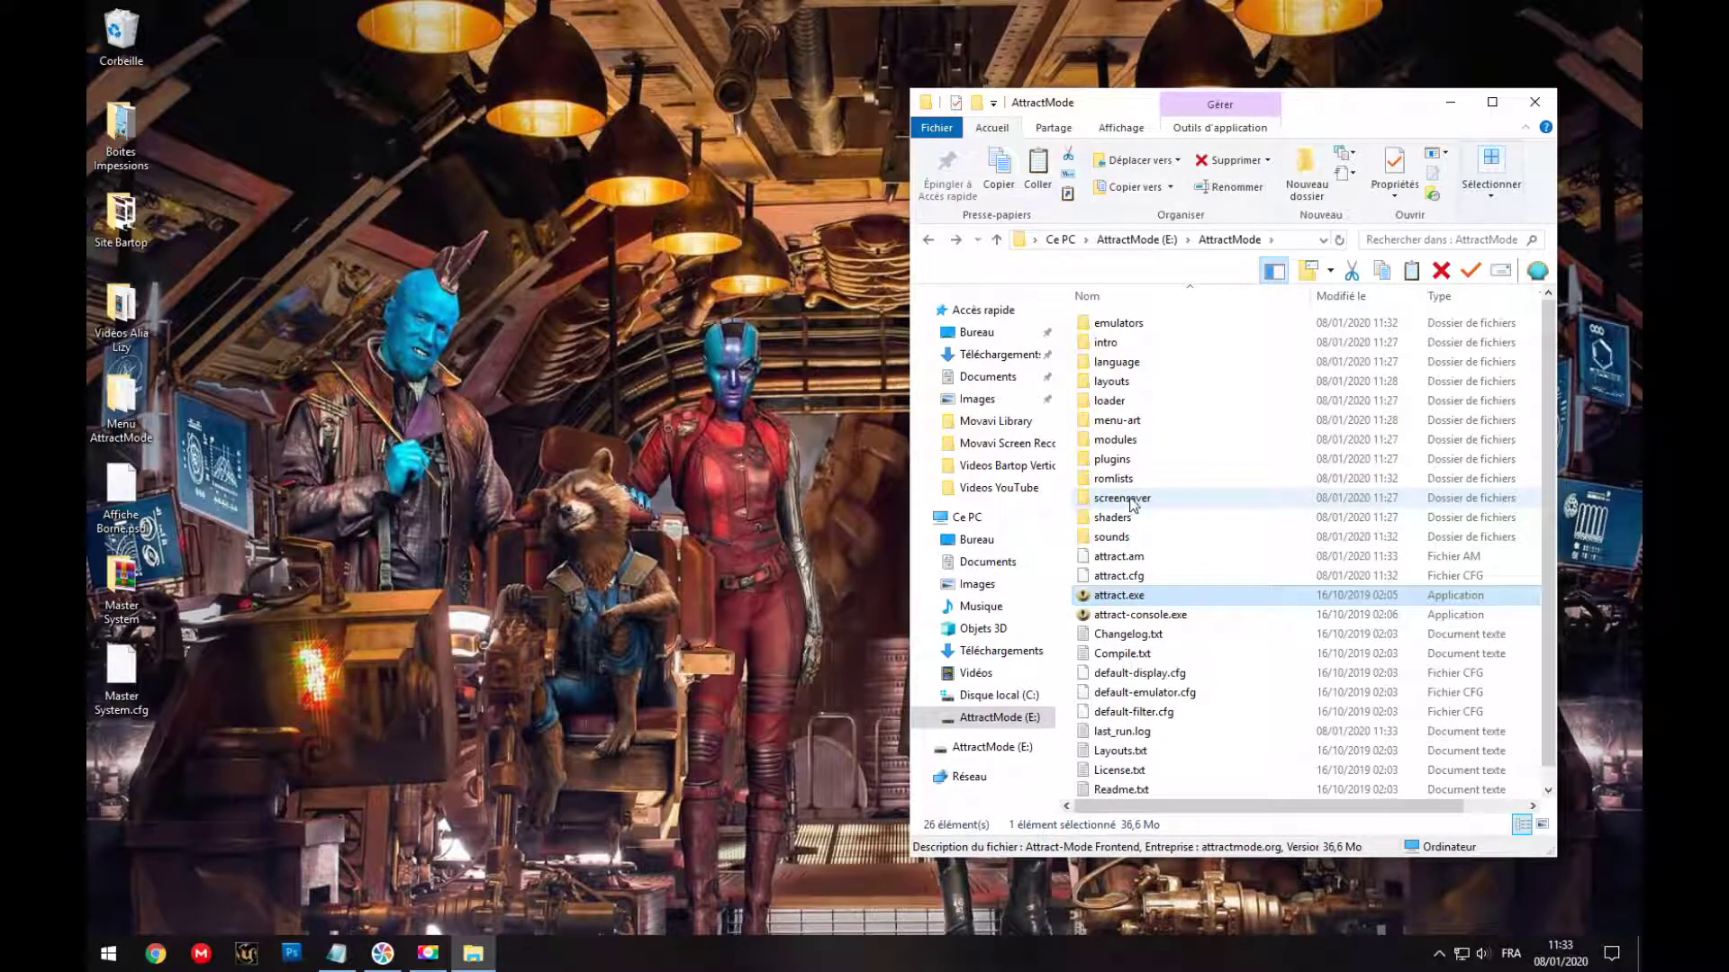
Step: Open Sega Master System.cfg from AttractMode's emulators folder in Notepad++ and close the other open Master System.cfg file
mouse_move(1142, 350)
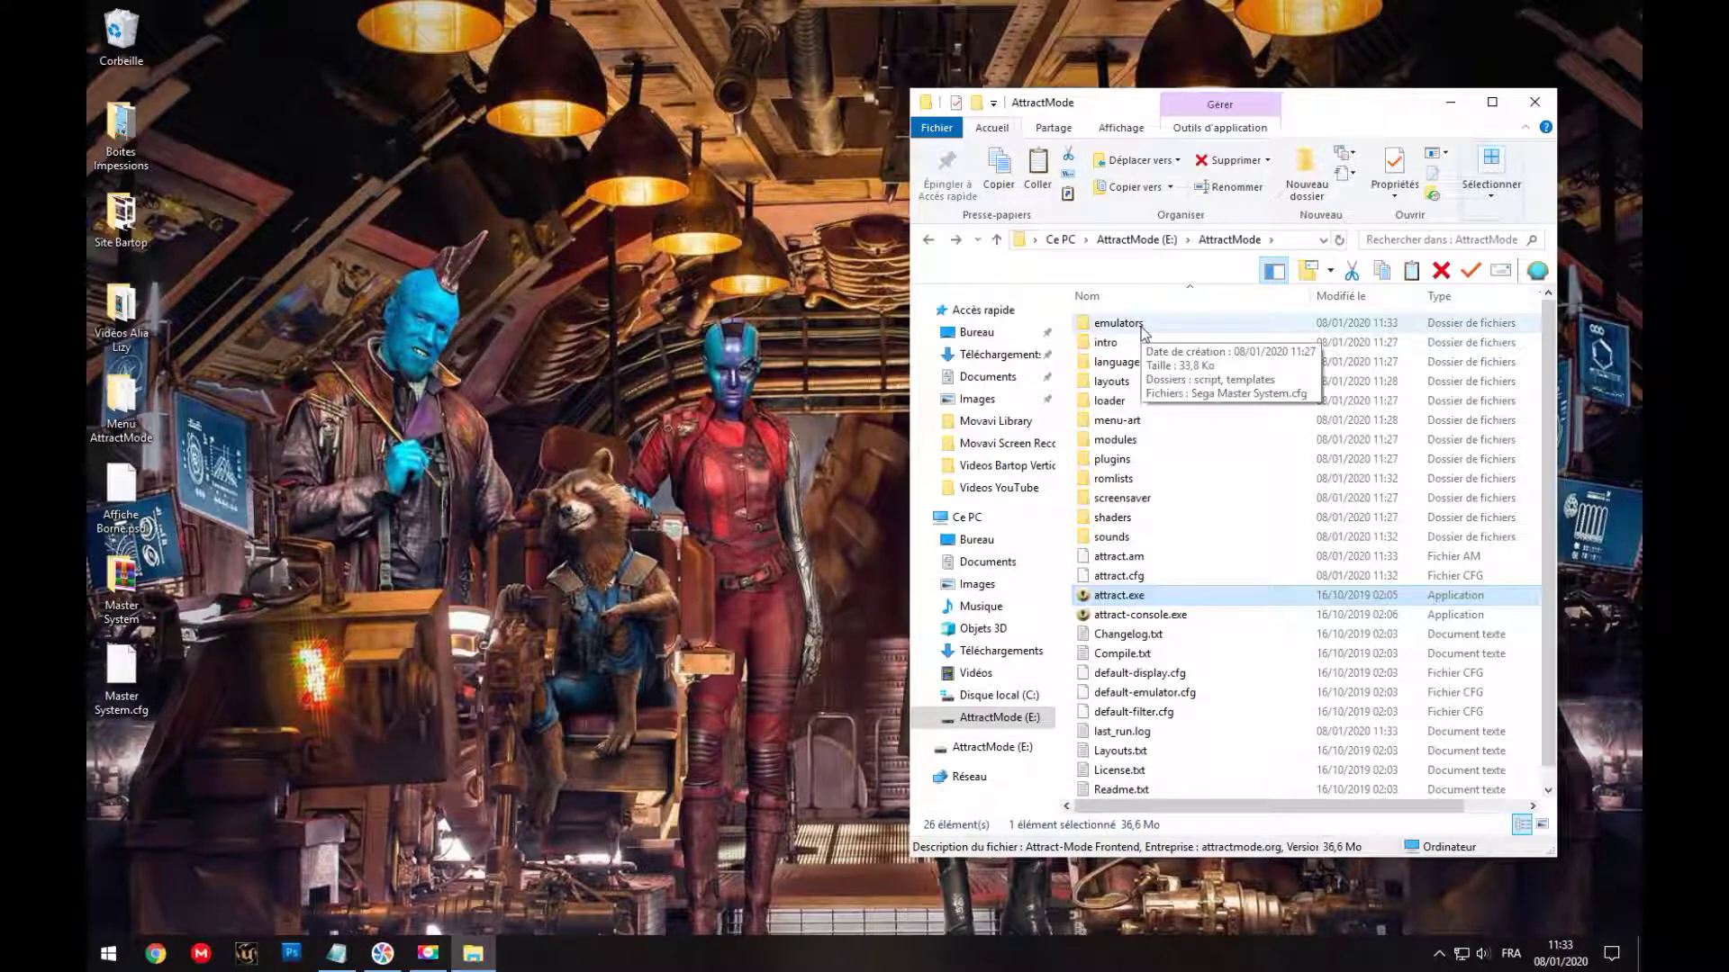
double_click(1117, 324)
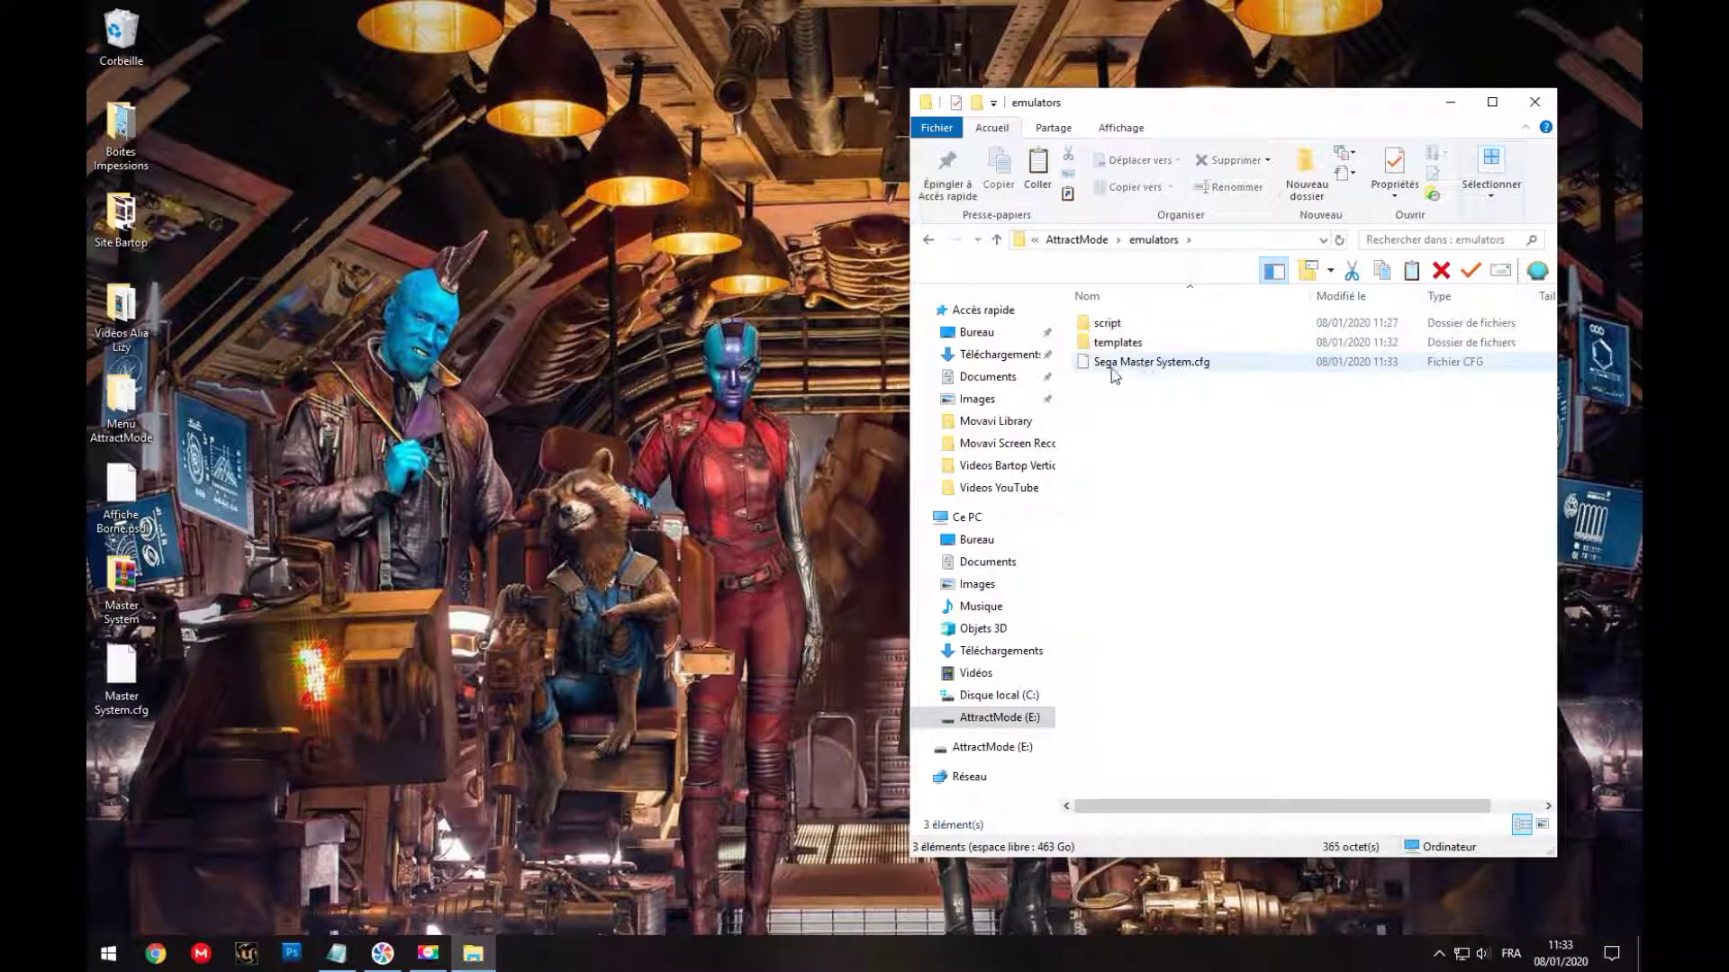
right_click(1157, 365)
left_click(1187, 439)
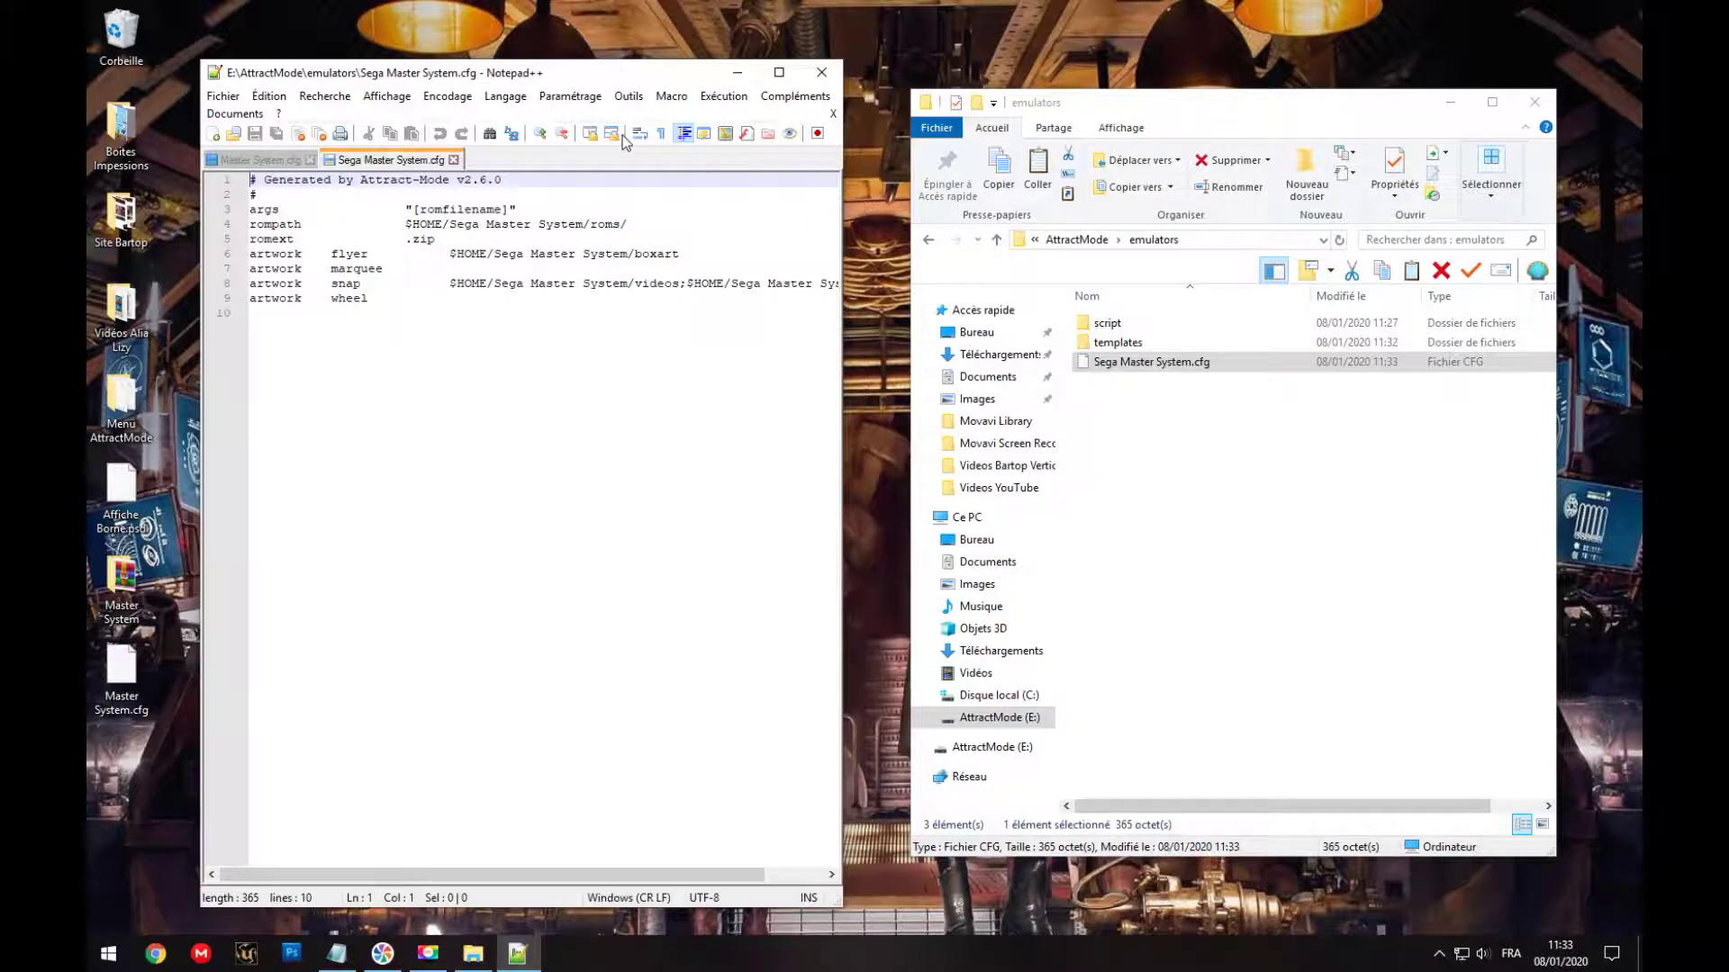
left_click_drag(617, 75, 693, 74)
left_click(385, 159)
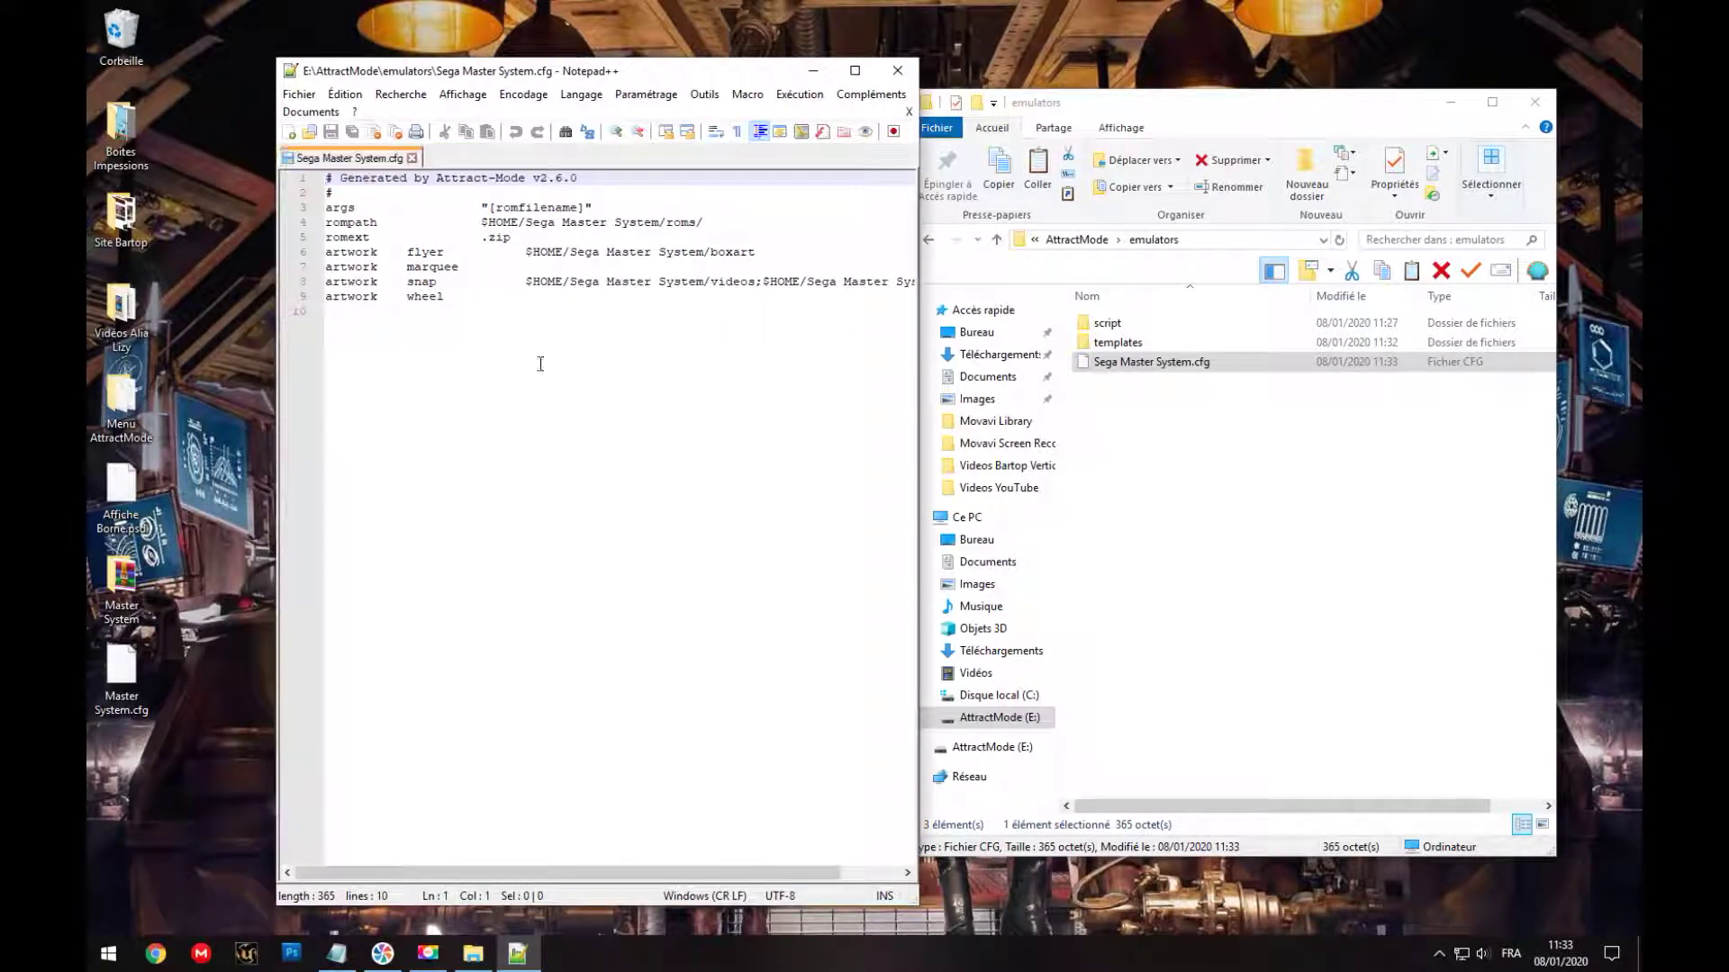
left_click_drag(701, 72, 1328, 63)
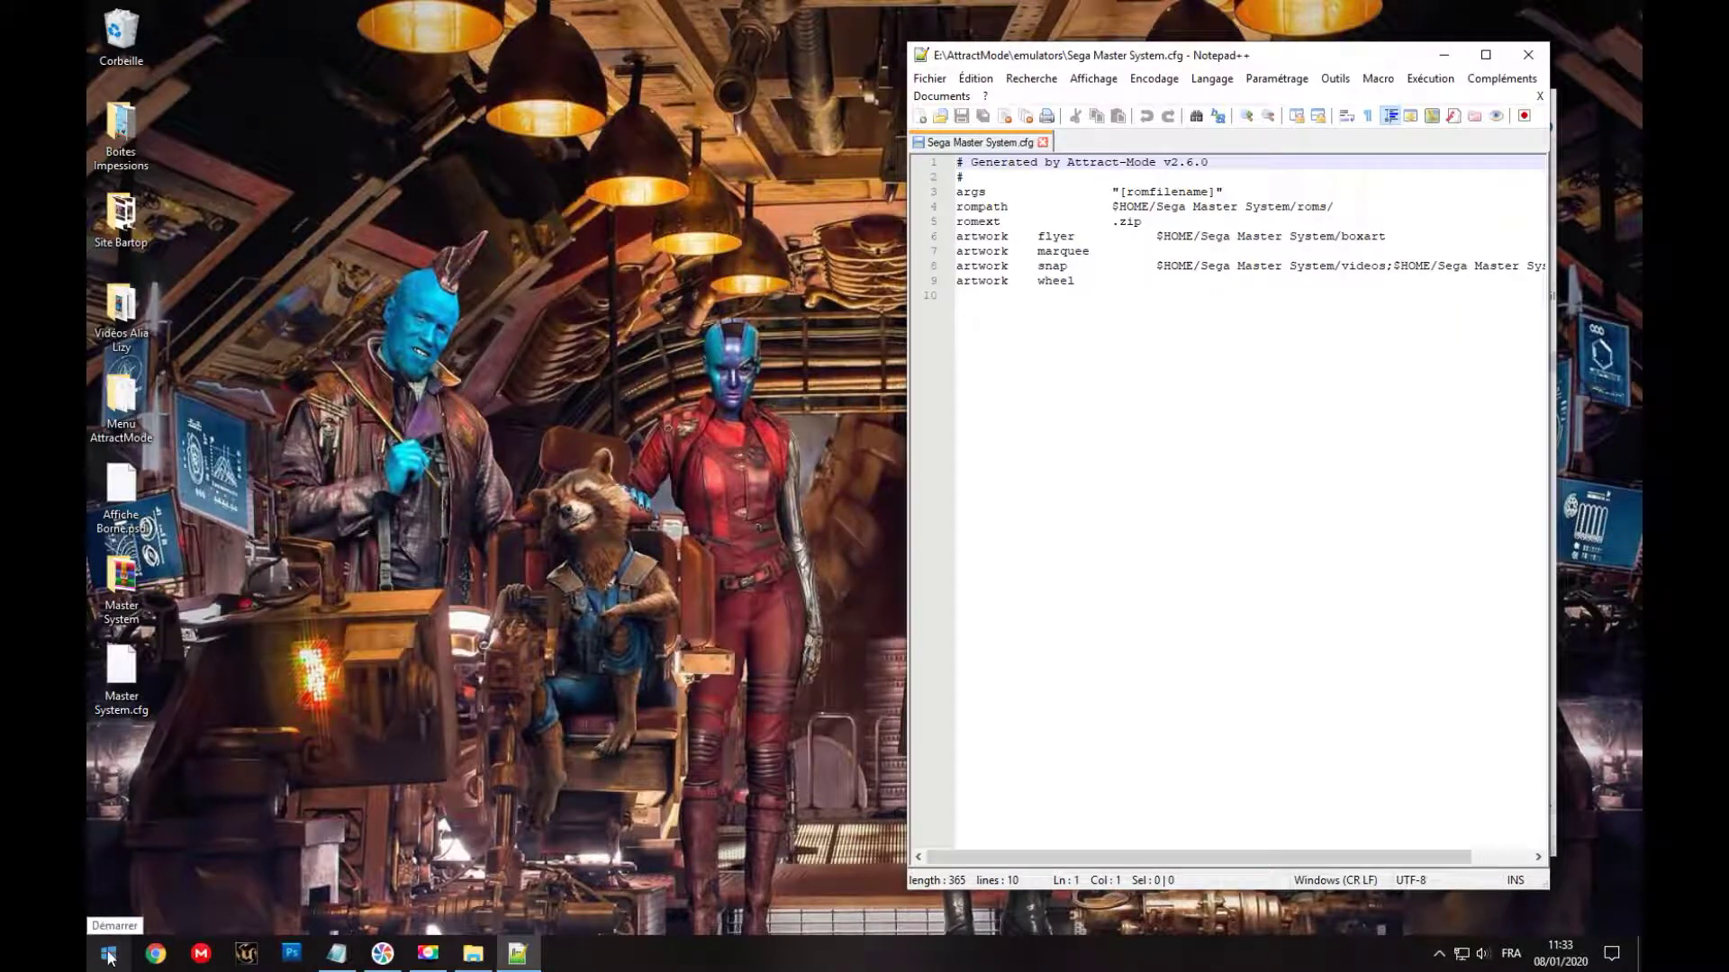
Step: Replace the args line in Sega Master System.cfg with the executable and args lines copied from the untitled Bloc-notes document
left_click(341, 967)
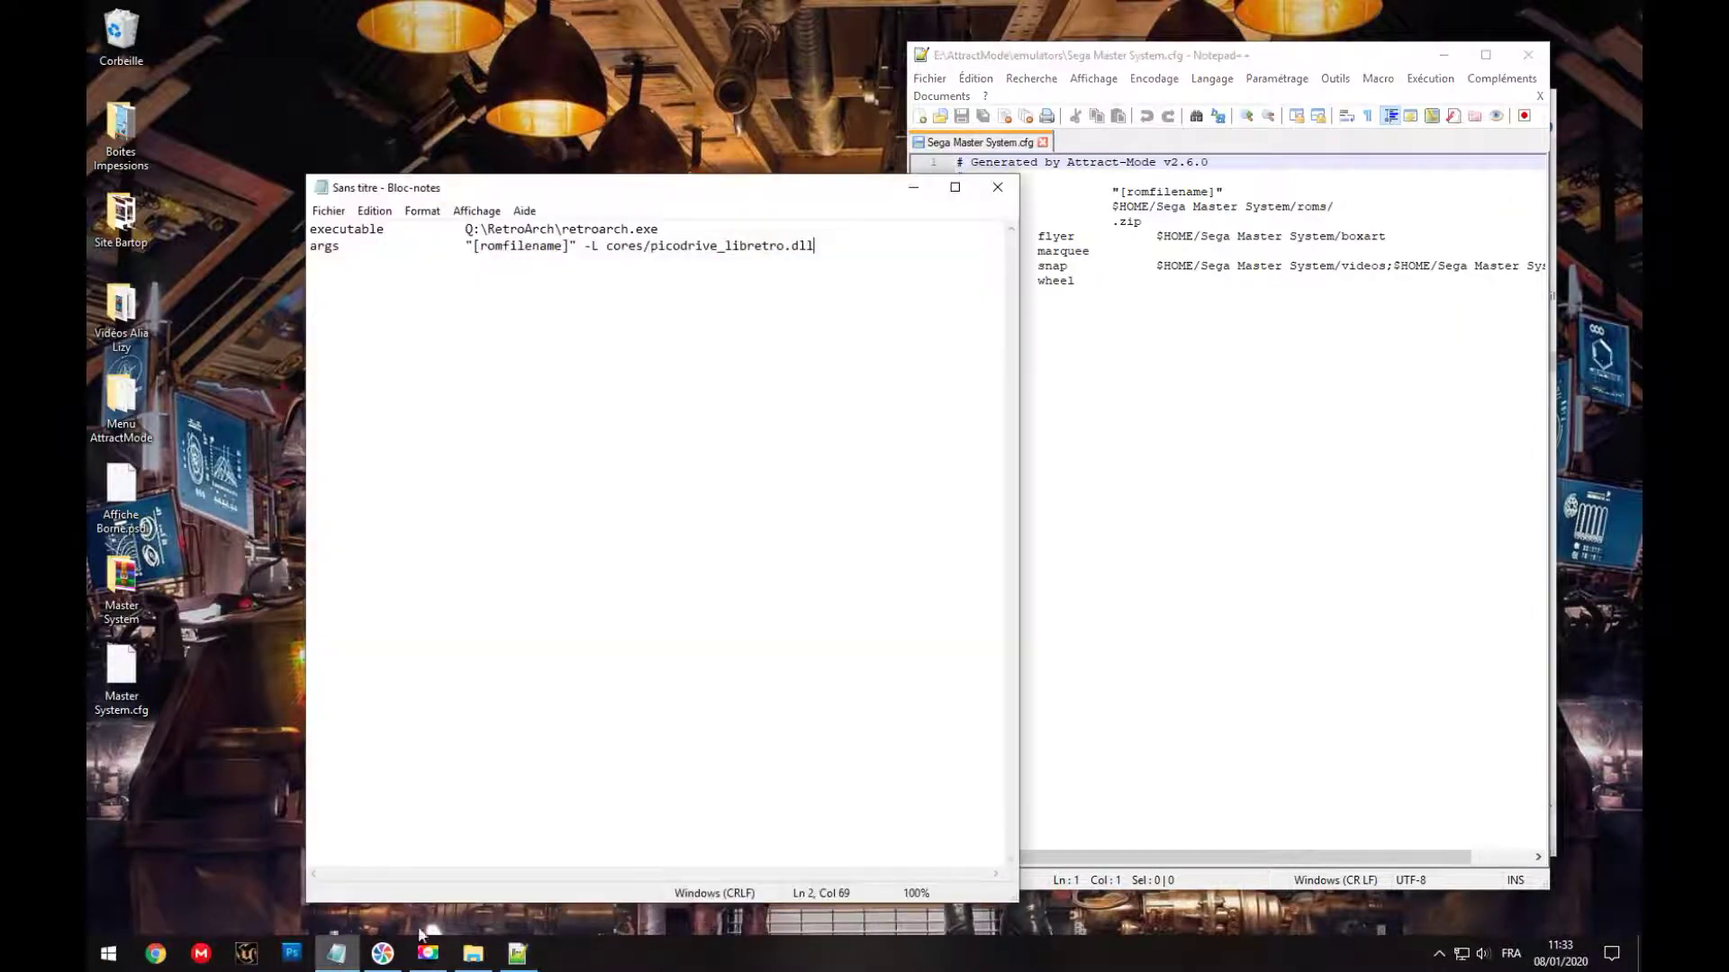
left_click_drag(814, 199, 665, 172)
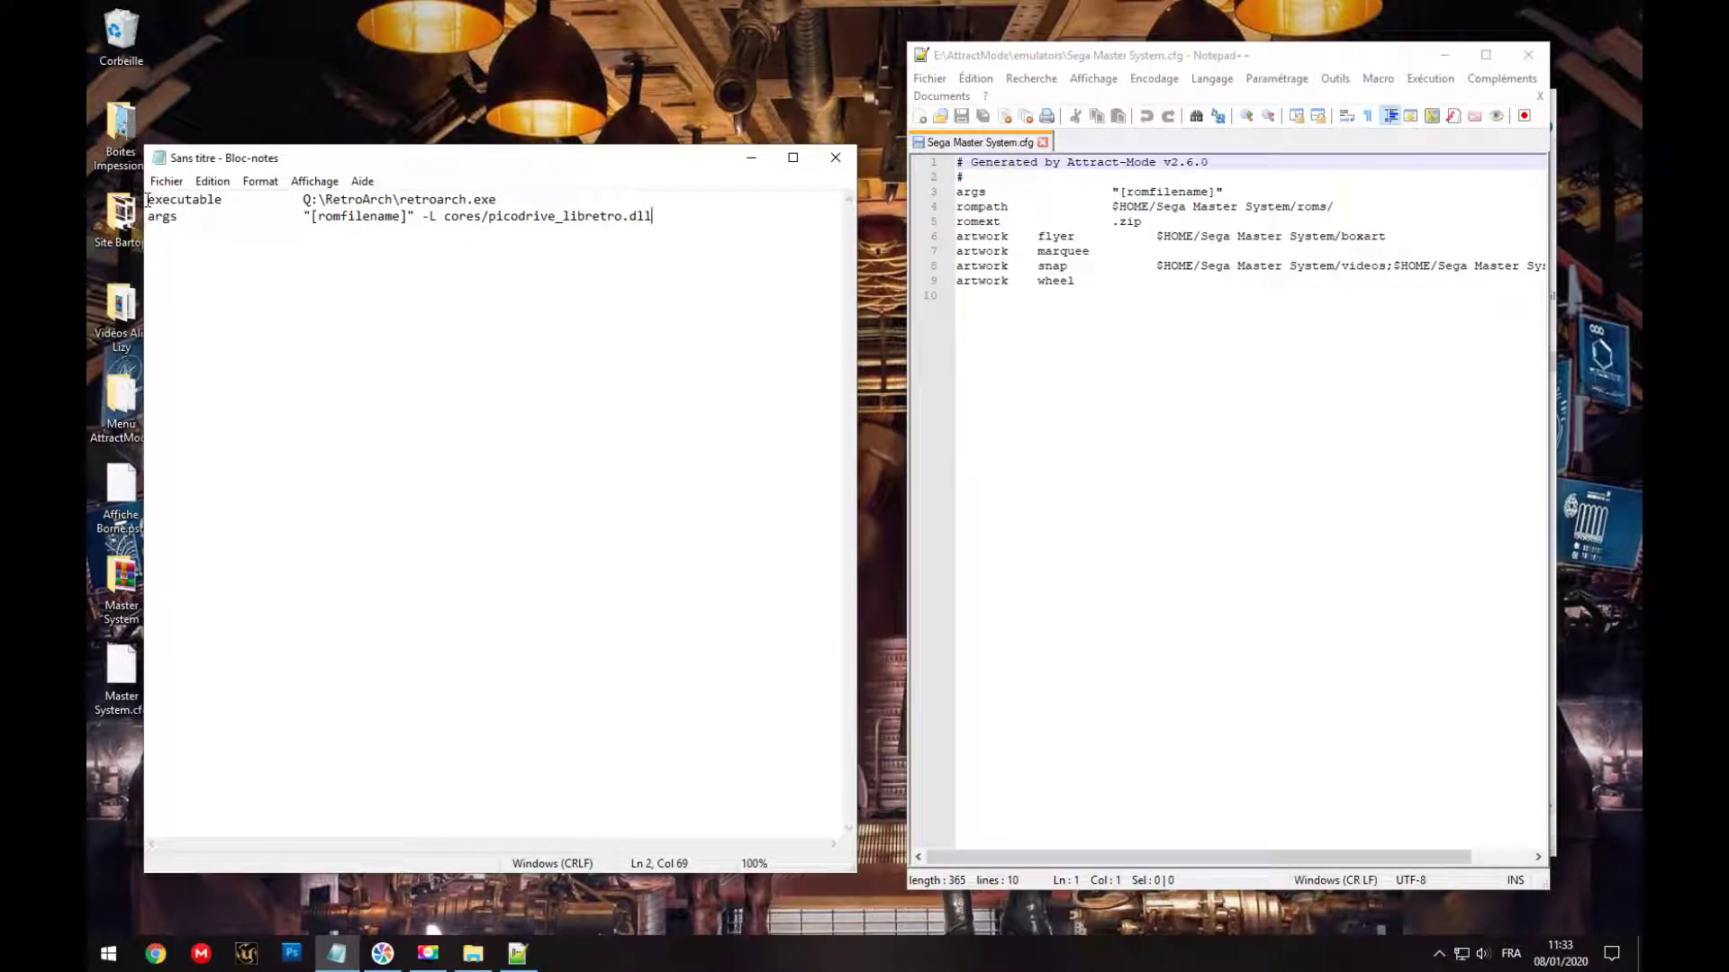
left_click_drag(150, 199, 665, 216)
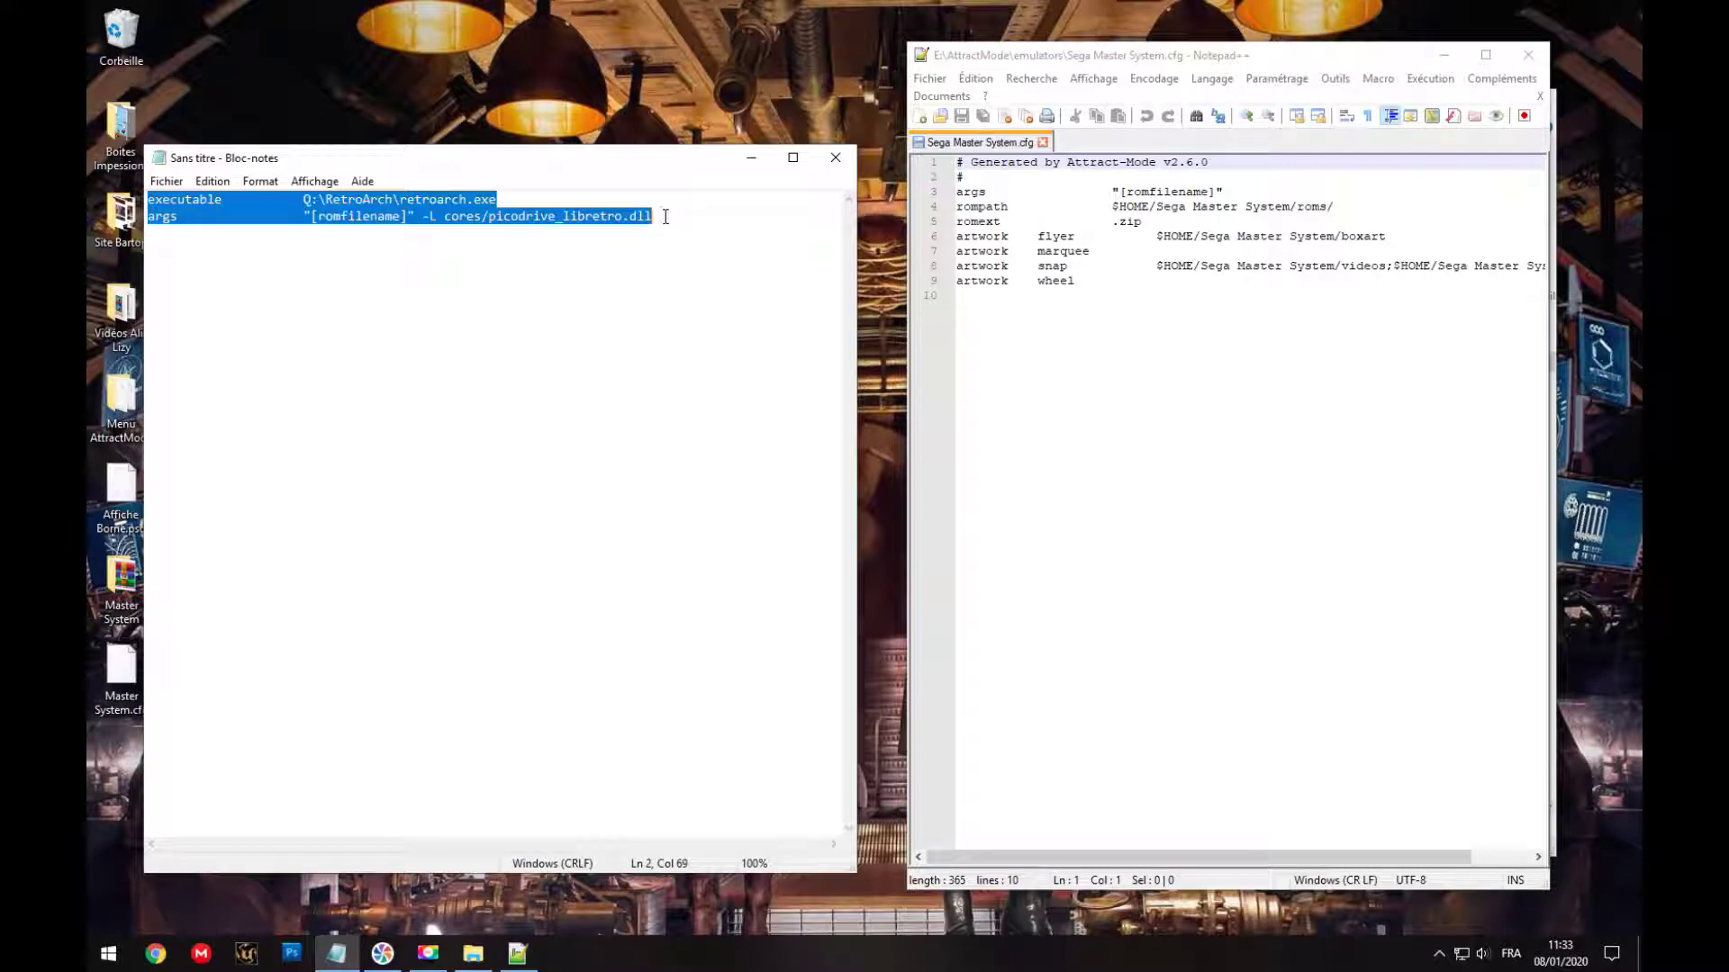
right_click(544, 214)
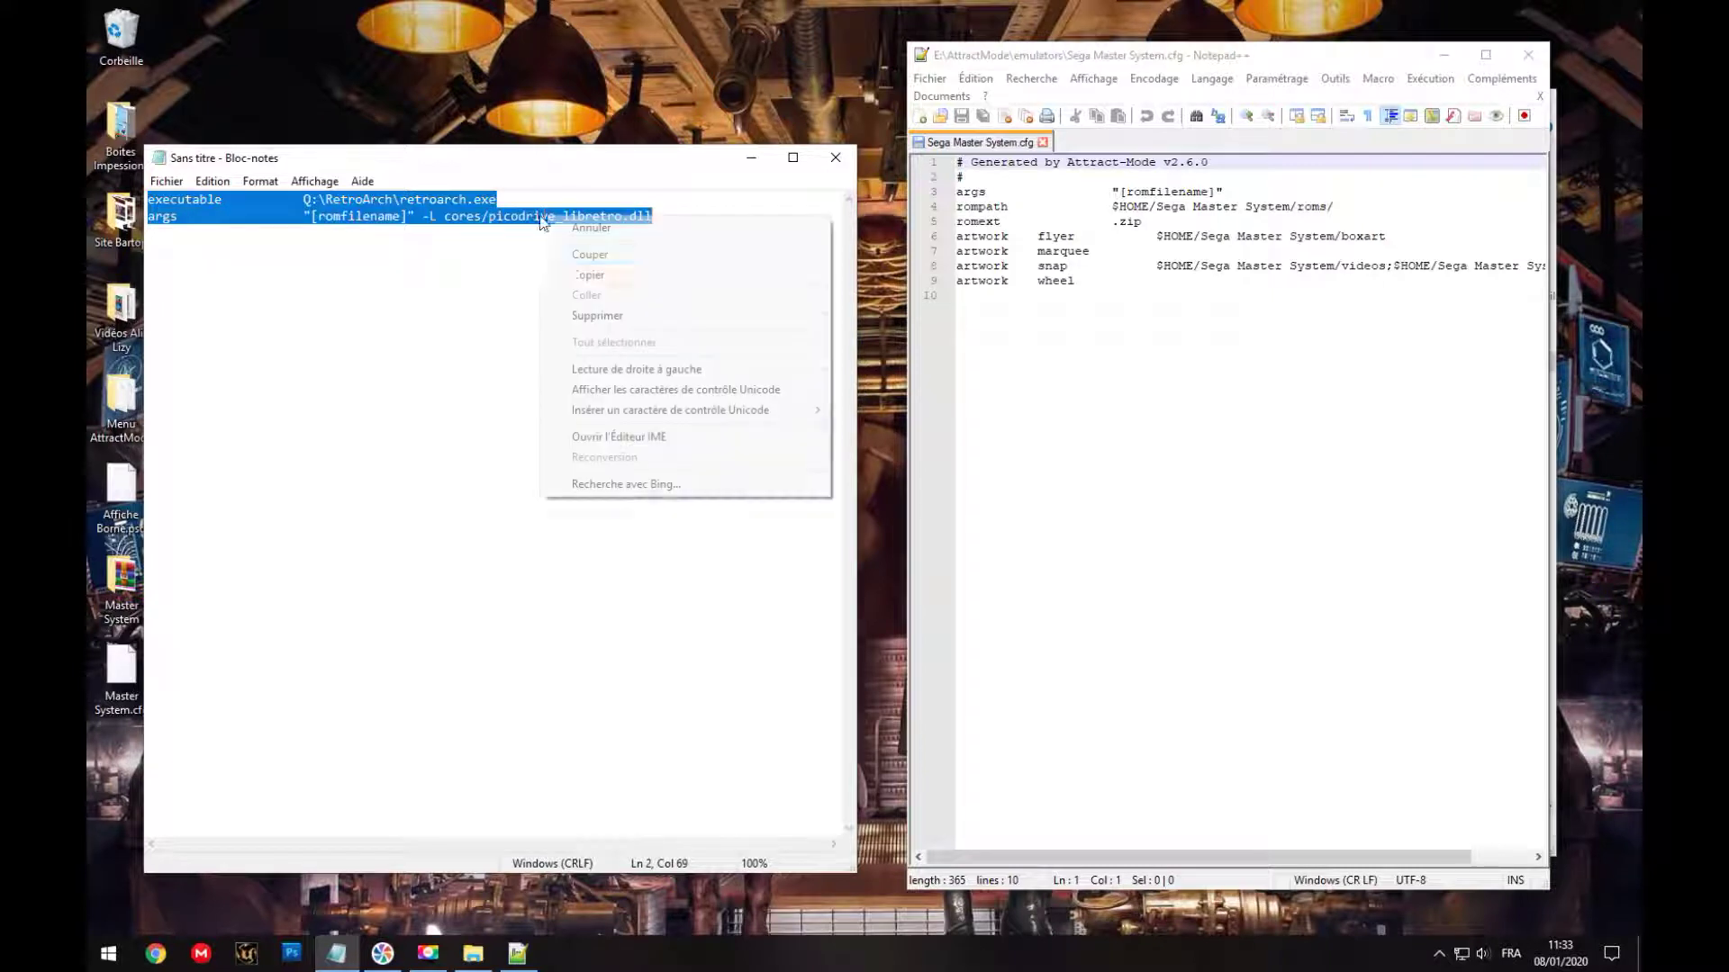
left_click(562, 276)
left_click(751, 157)
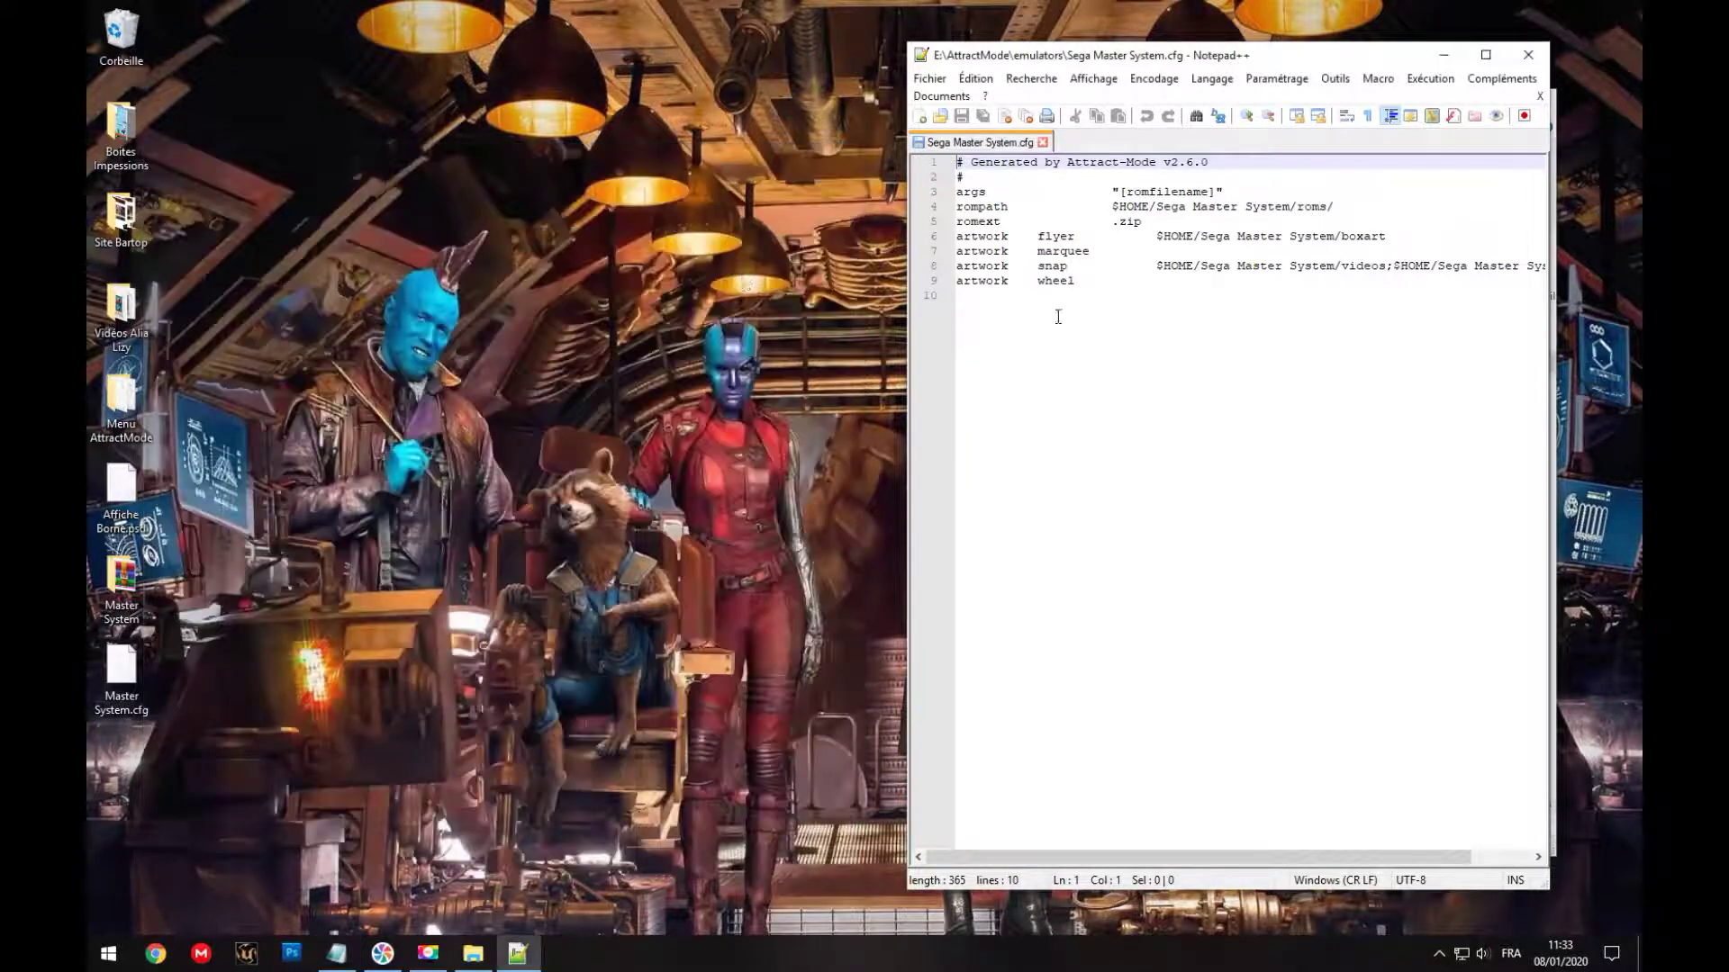
left_click_drag(957, 191, 1232, 189)
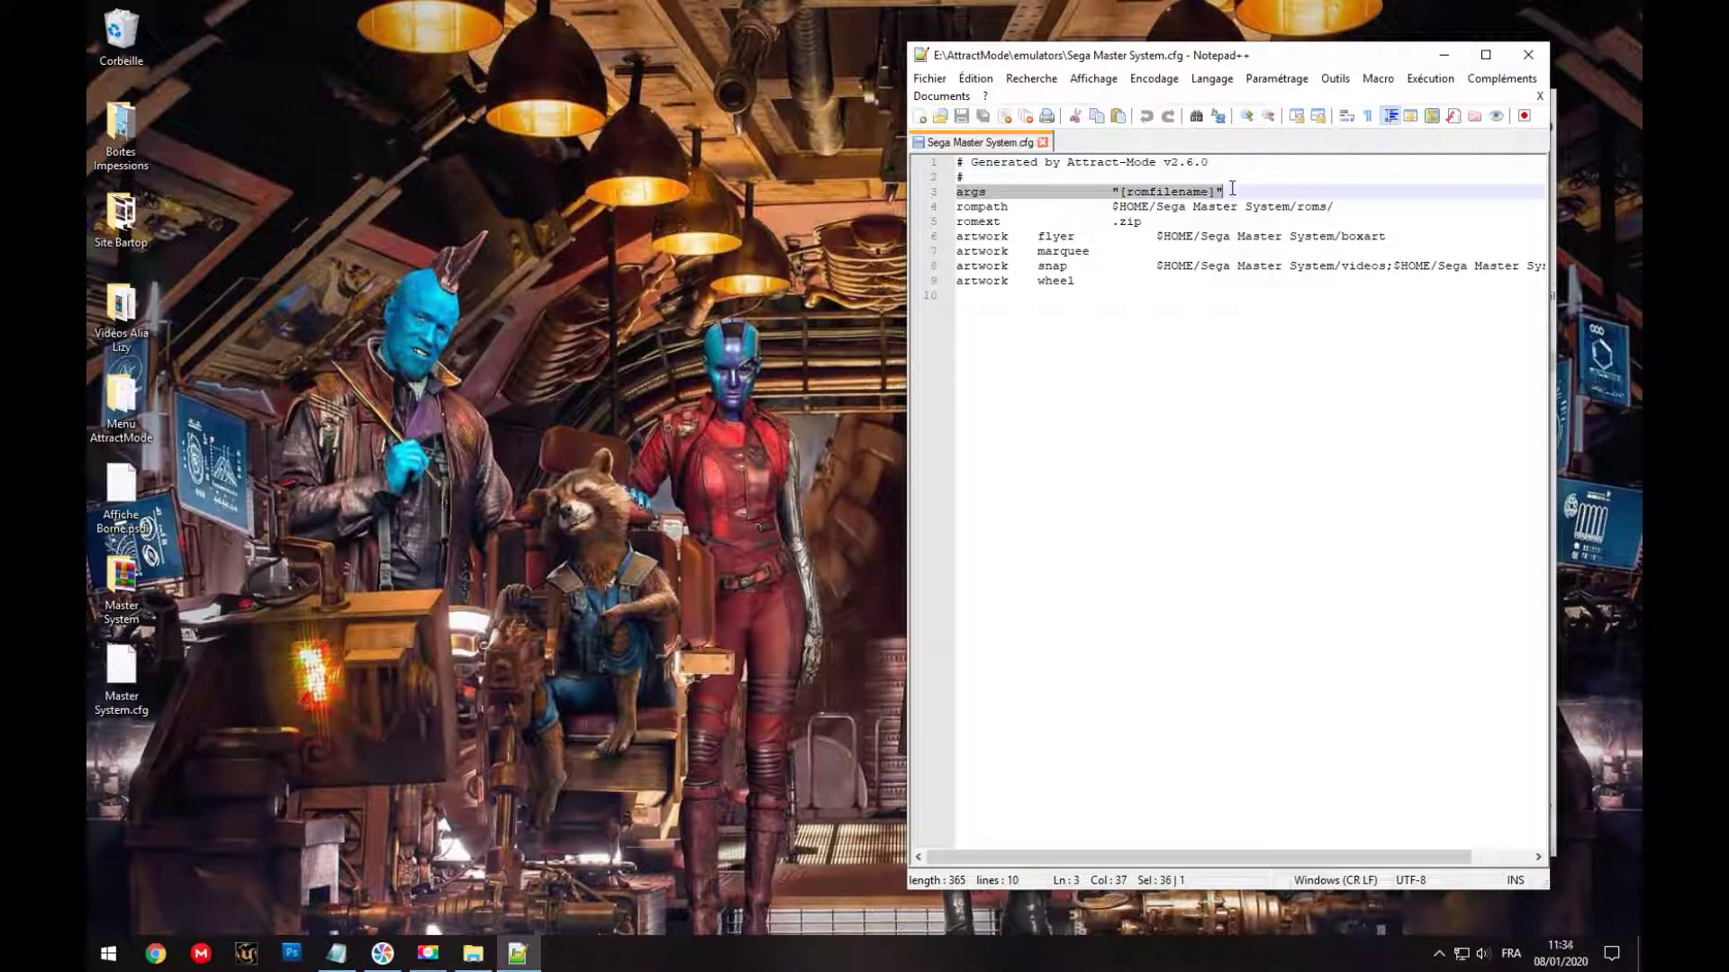
key("ctrl+v")
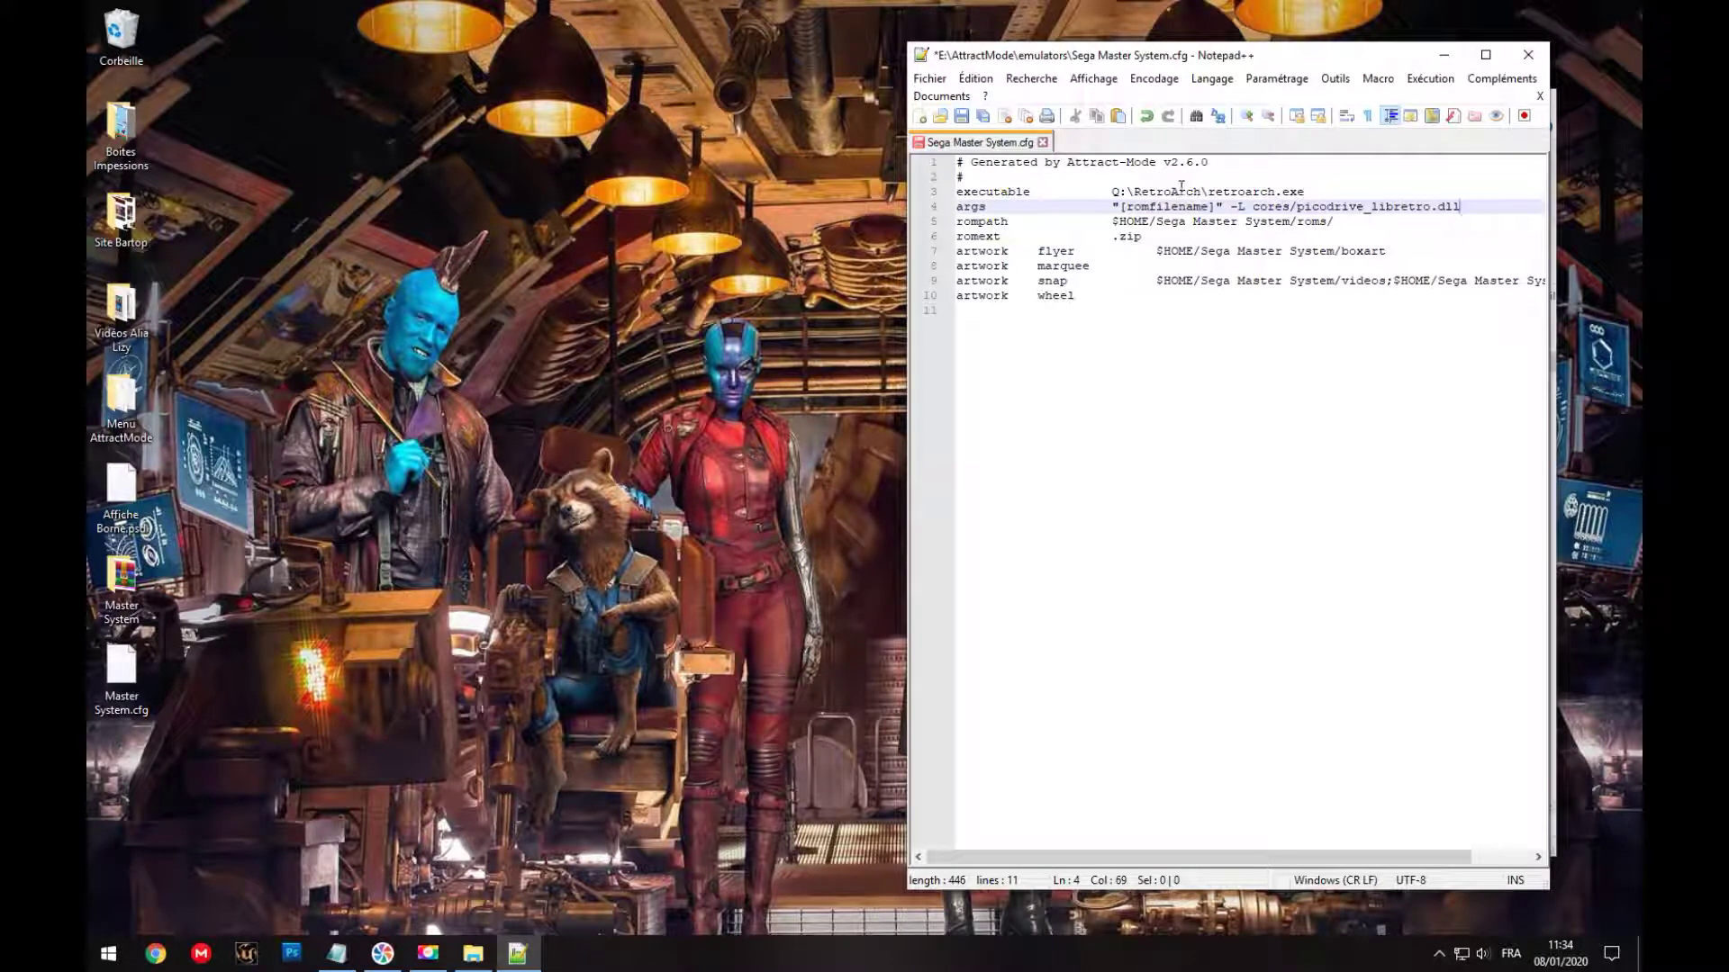
Step: Change the executable path's drive letter to E and delete the core name picodrive_libretro from the args line
left_click(1123, 191)
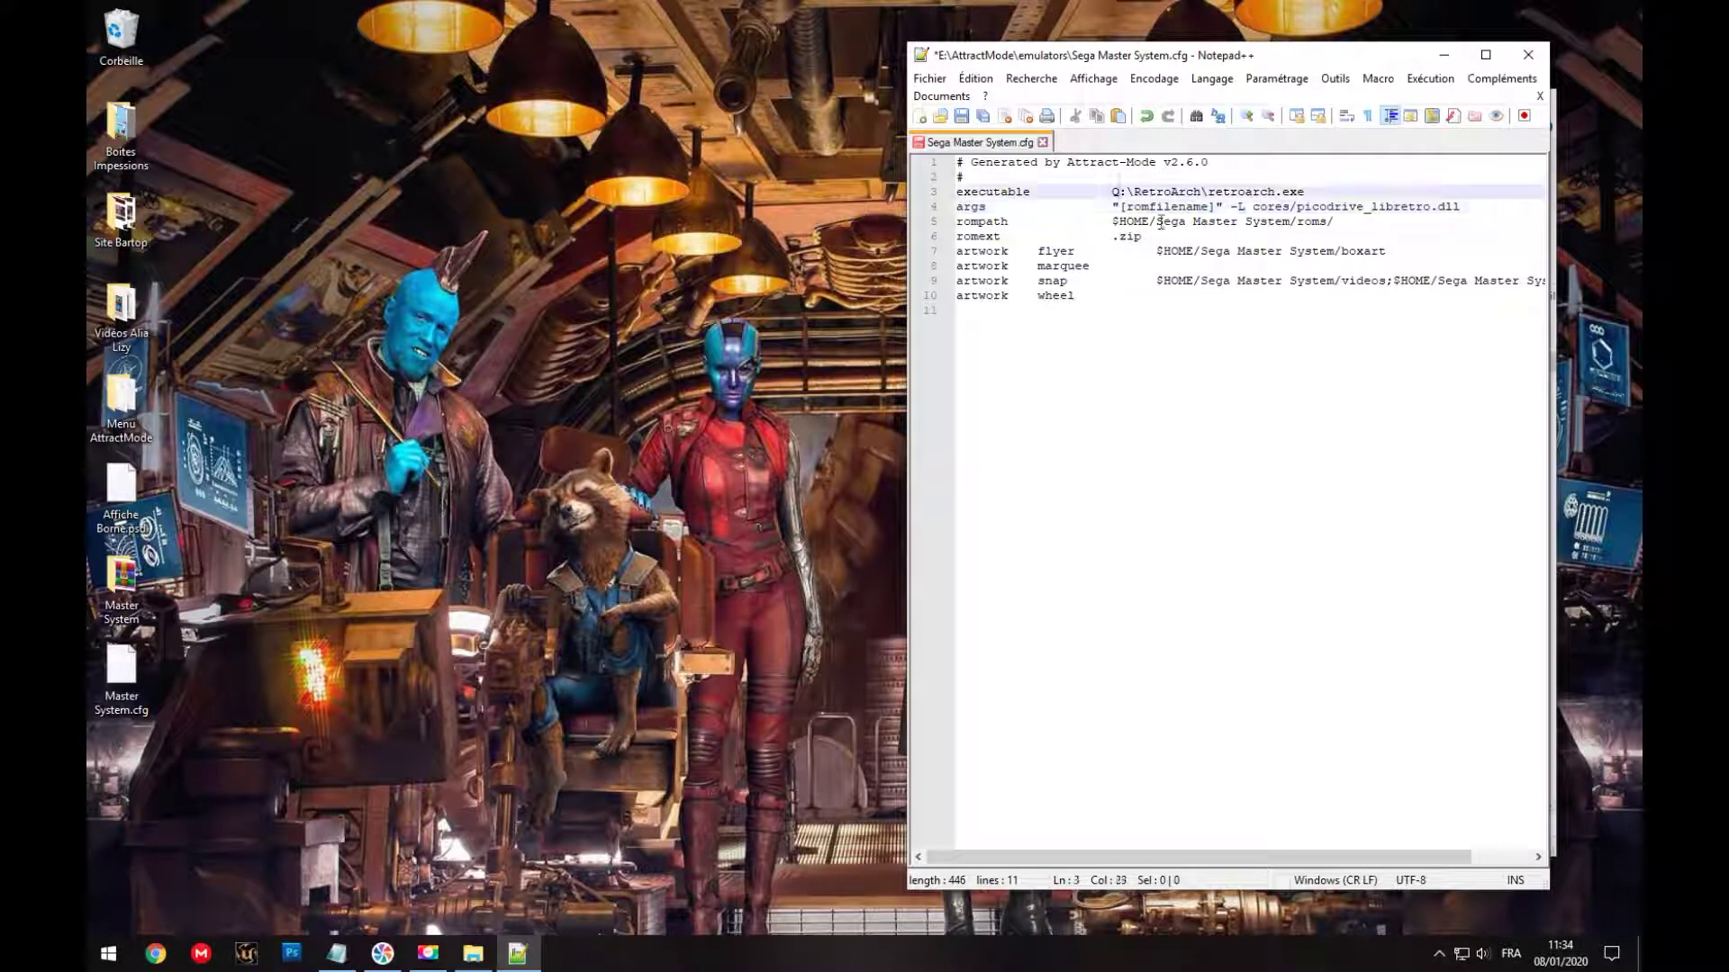
key("BackSpace")
type("E")
left_click_drag(1297, 206, 1430, 206)
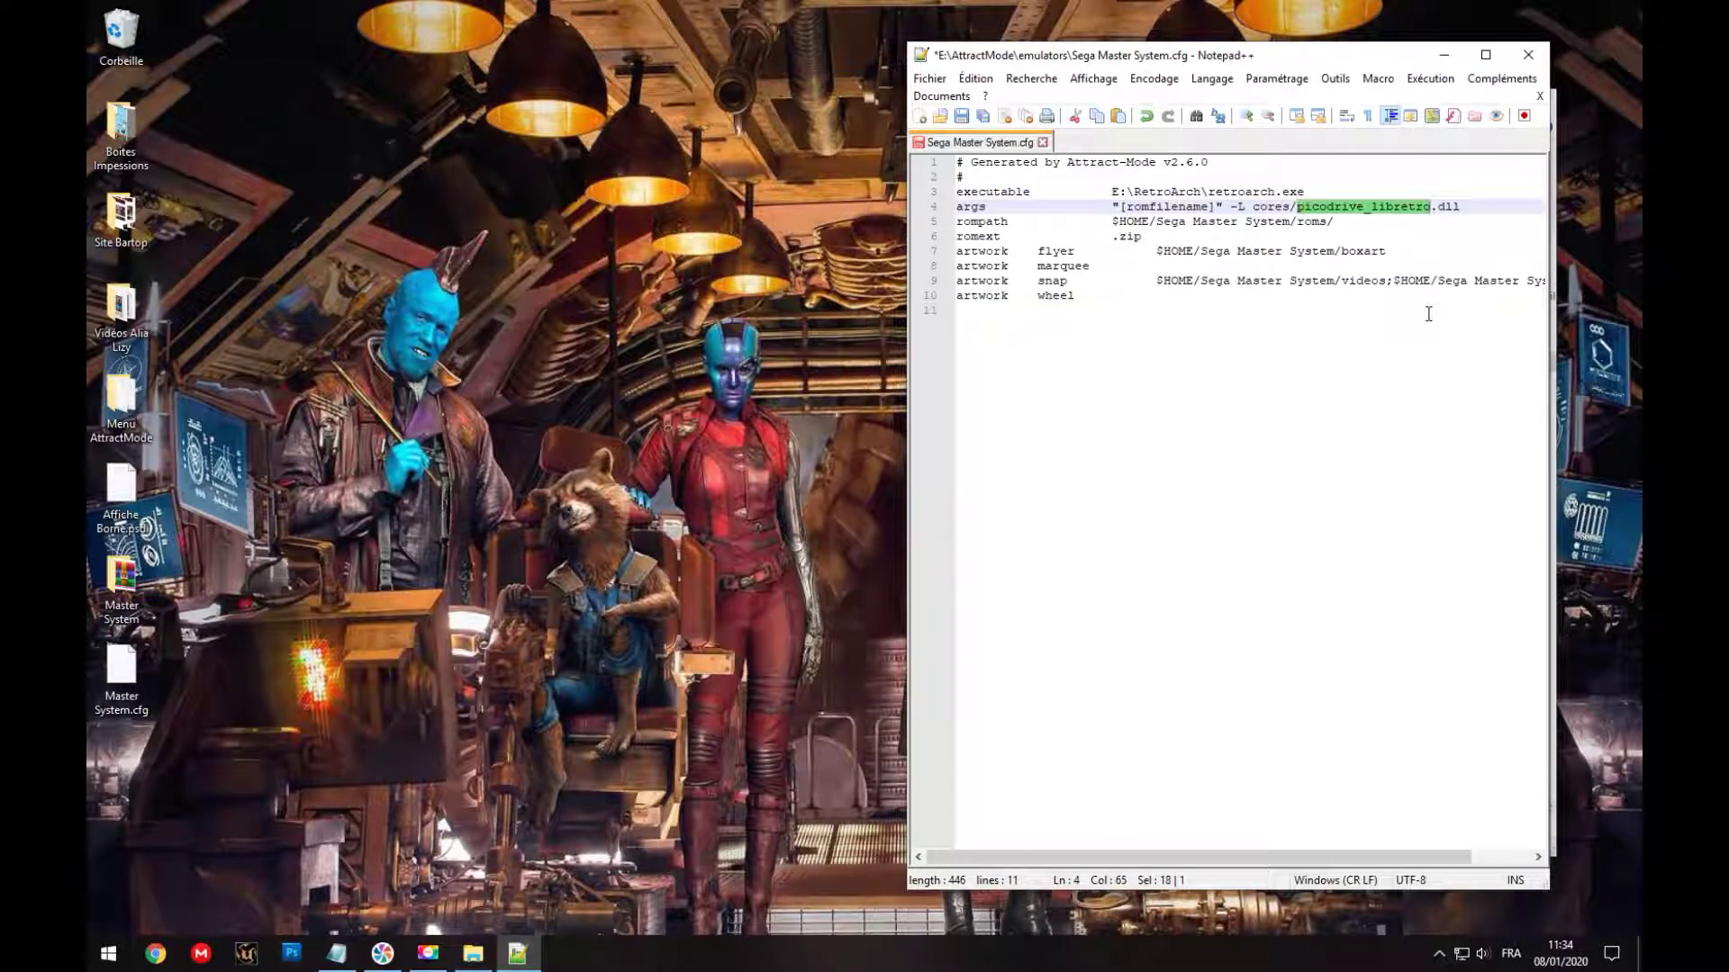
key("Delete")
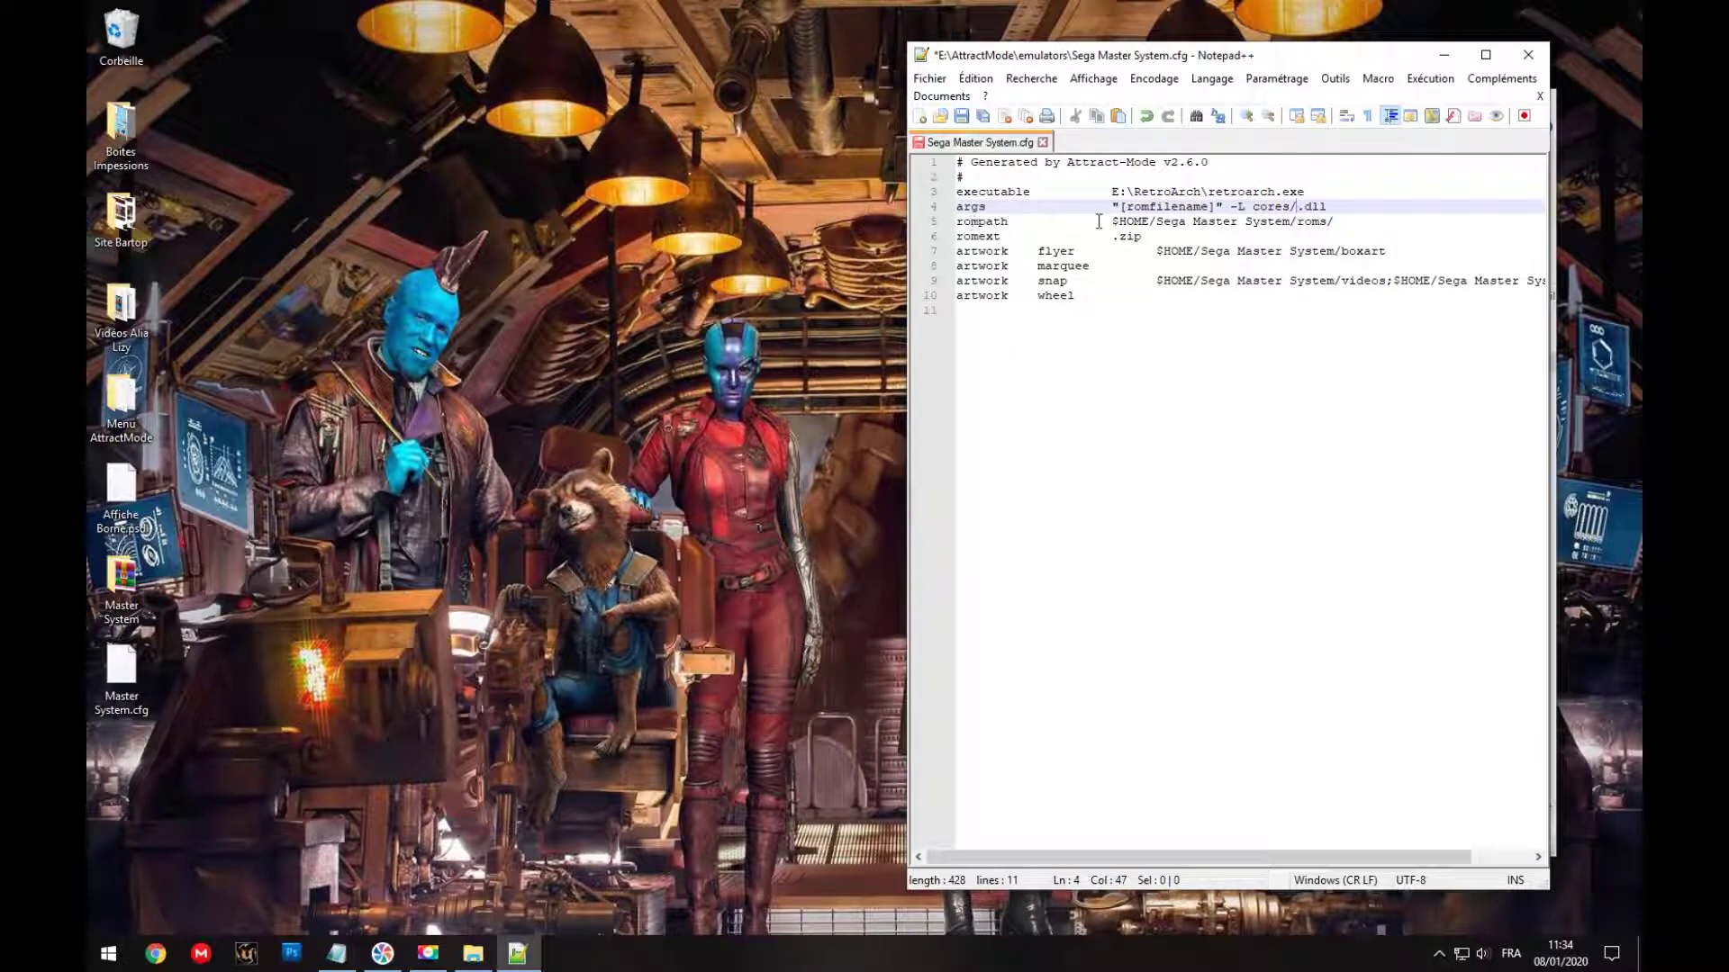
Step: Copy the address of the Sega Master System folder in Roms and set rompath to E:\Roms\Sega Master System
left_click_drag(1282, 62, 591, 53)
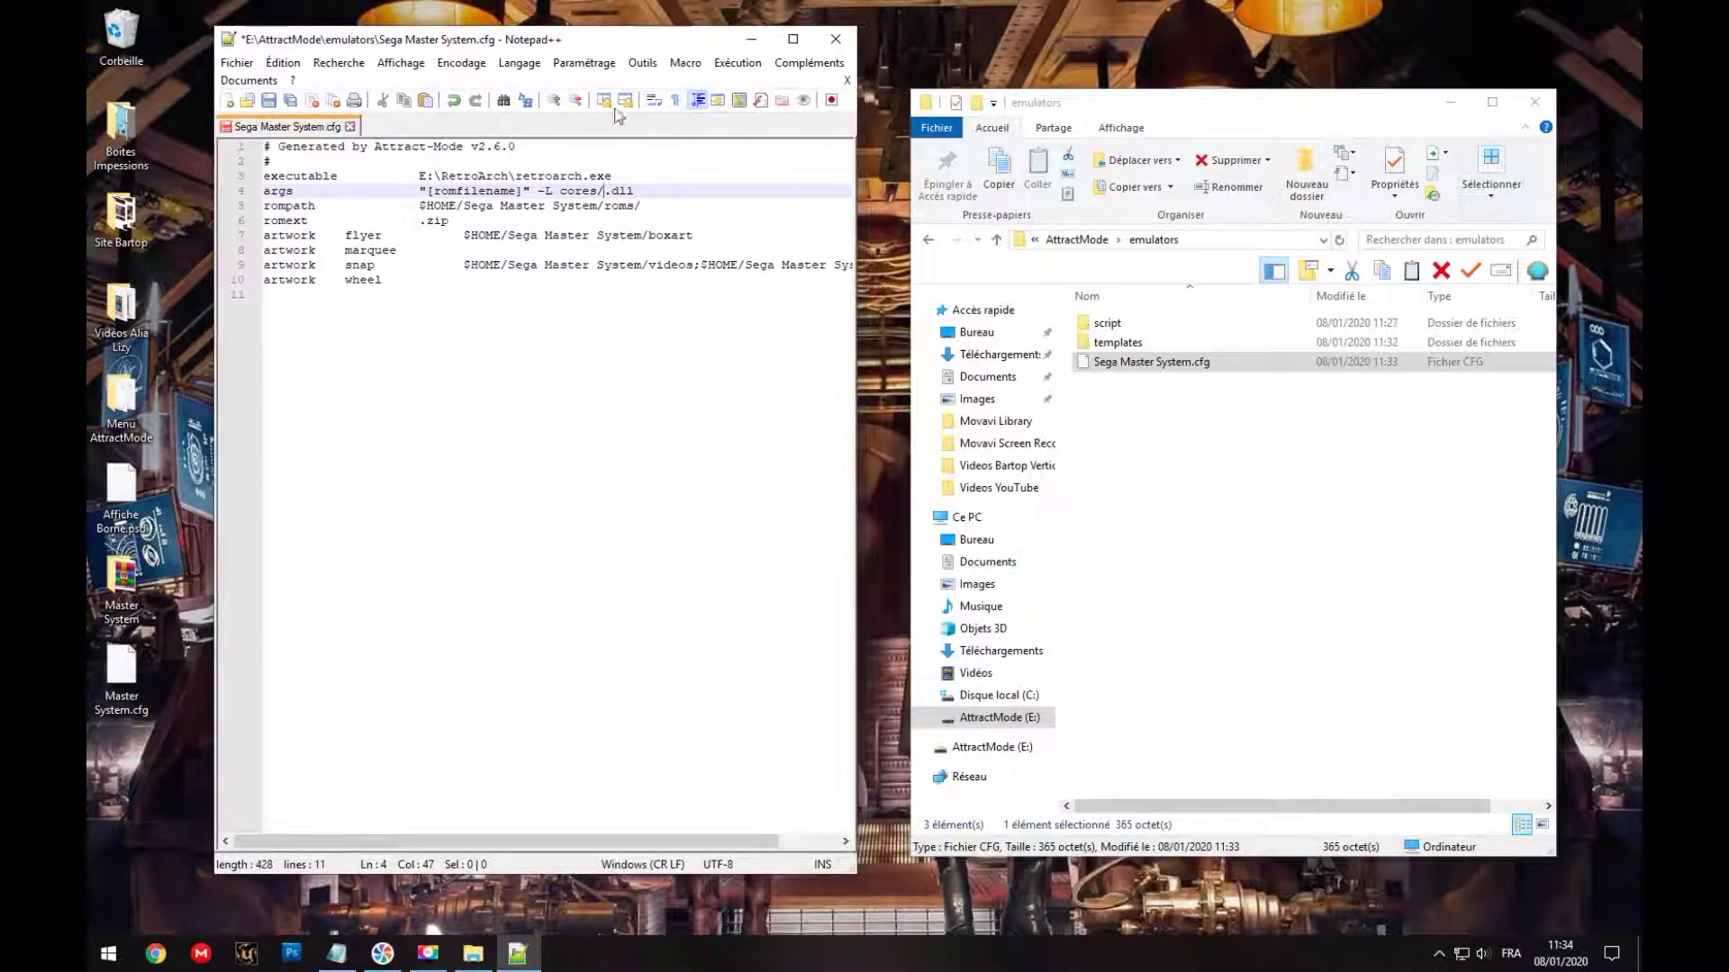
left_click(932, 241)
left_click(932, 241)
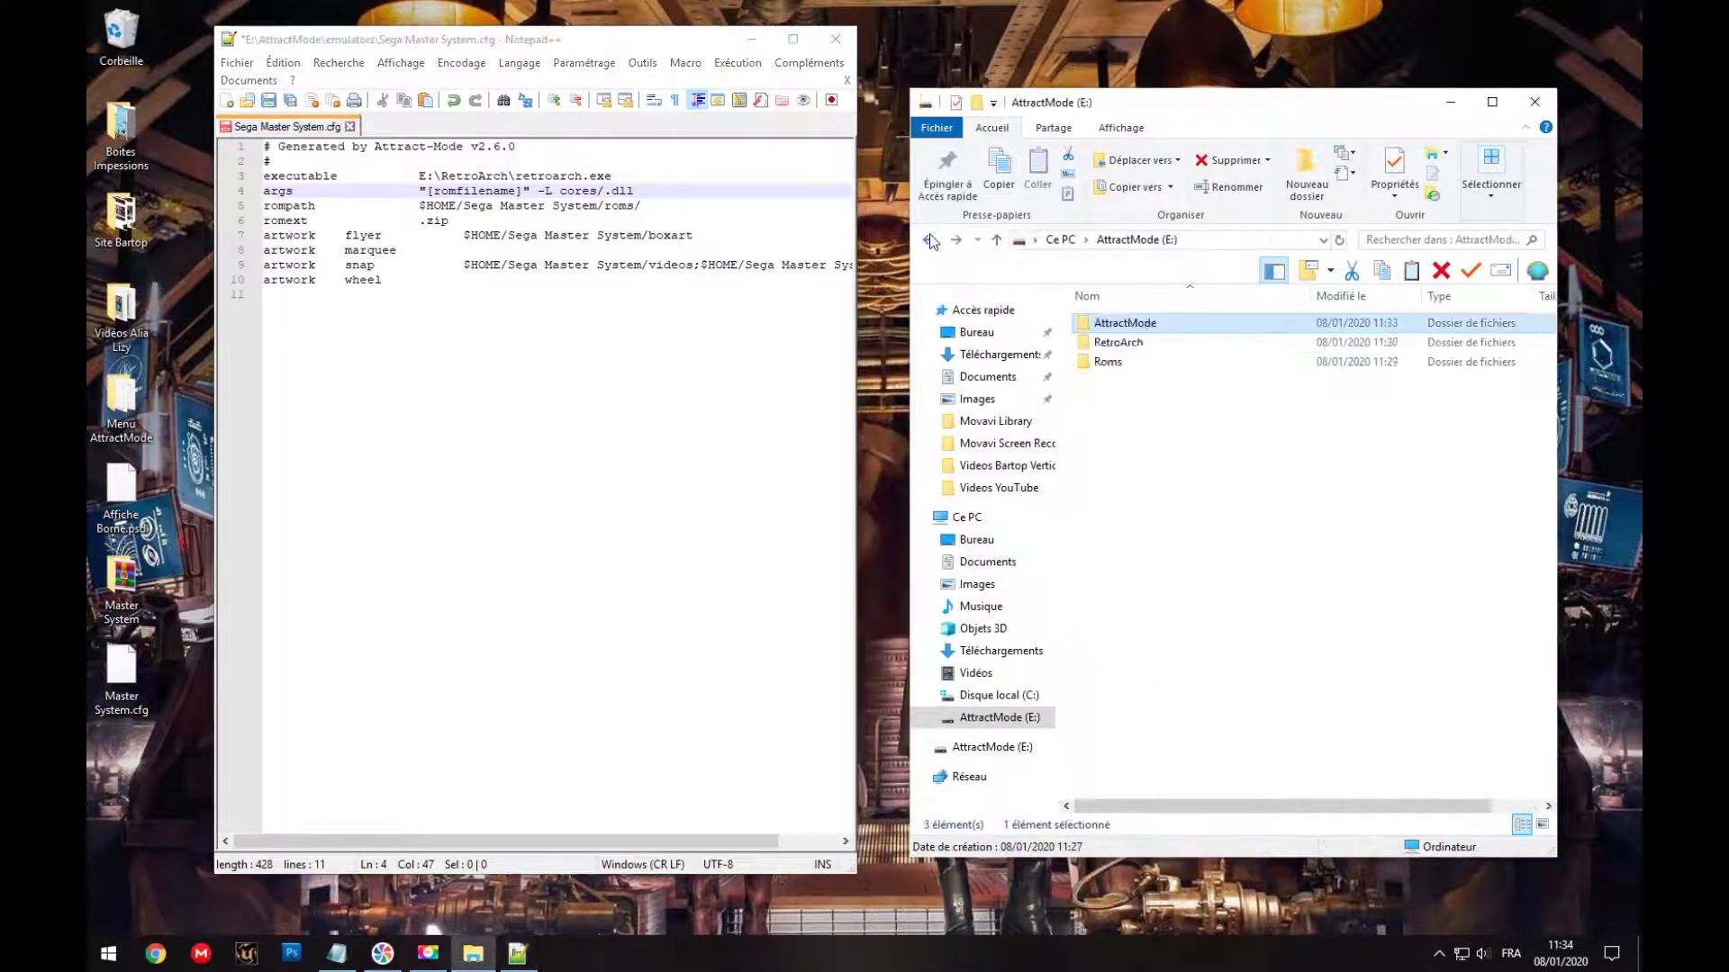
double_click(1108, 361)
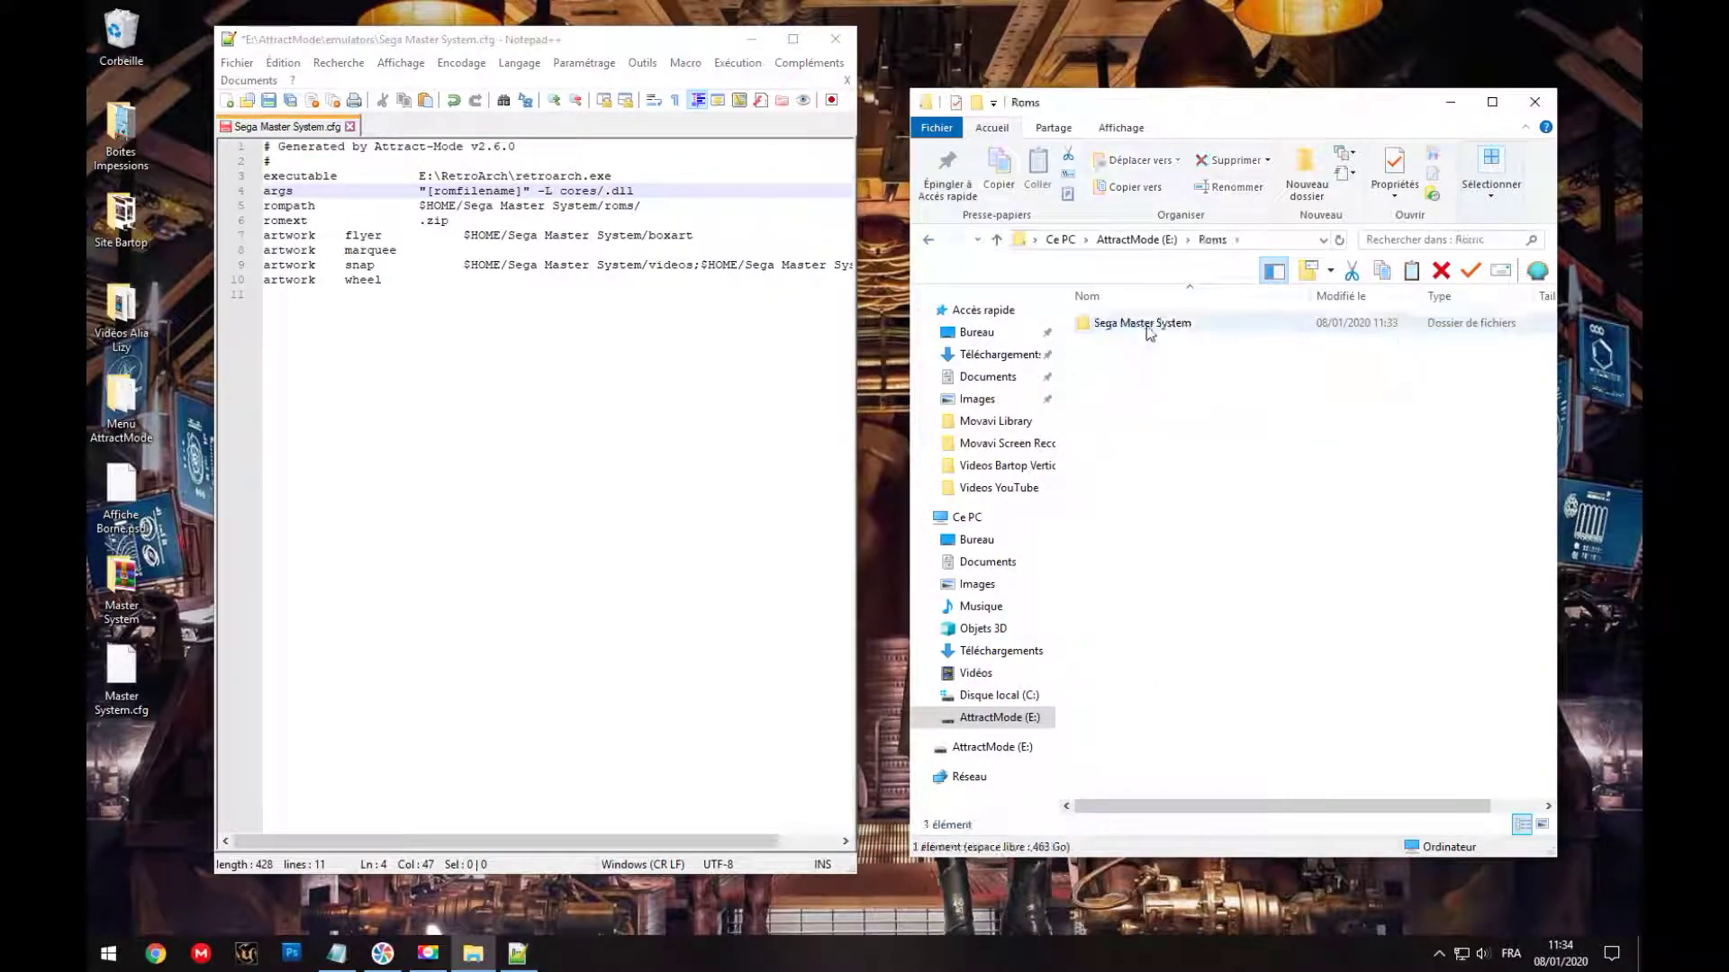
double_click(1143, 324)
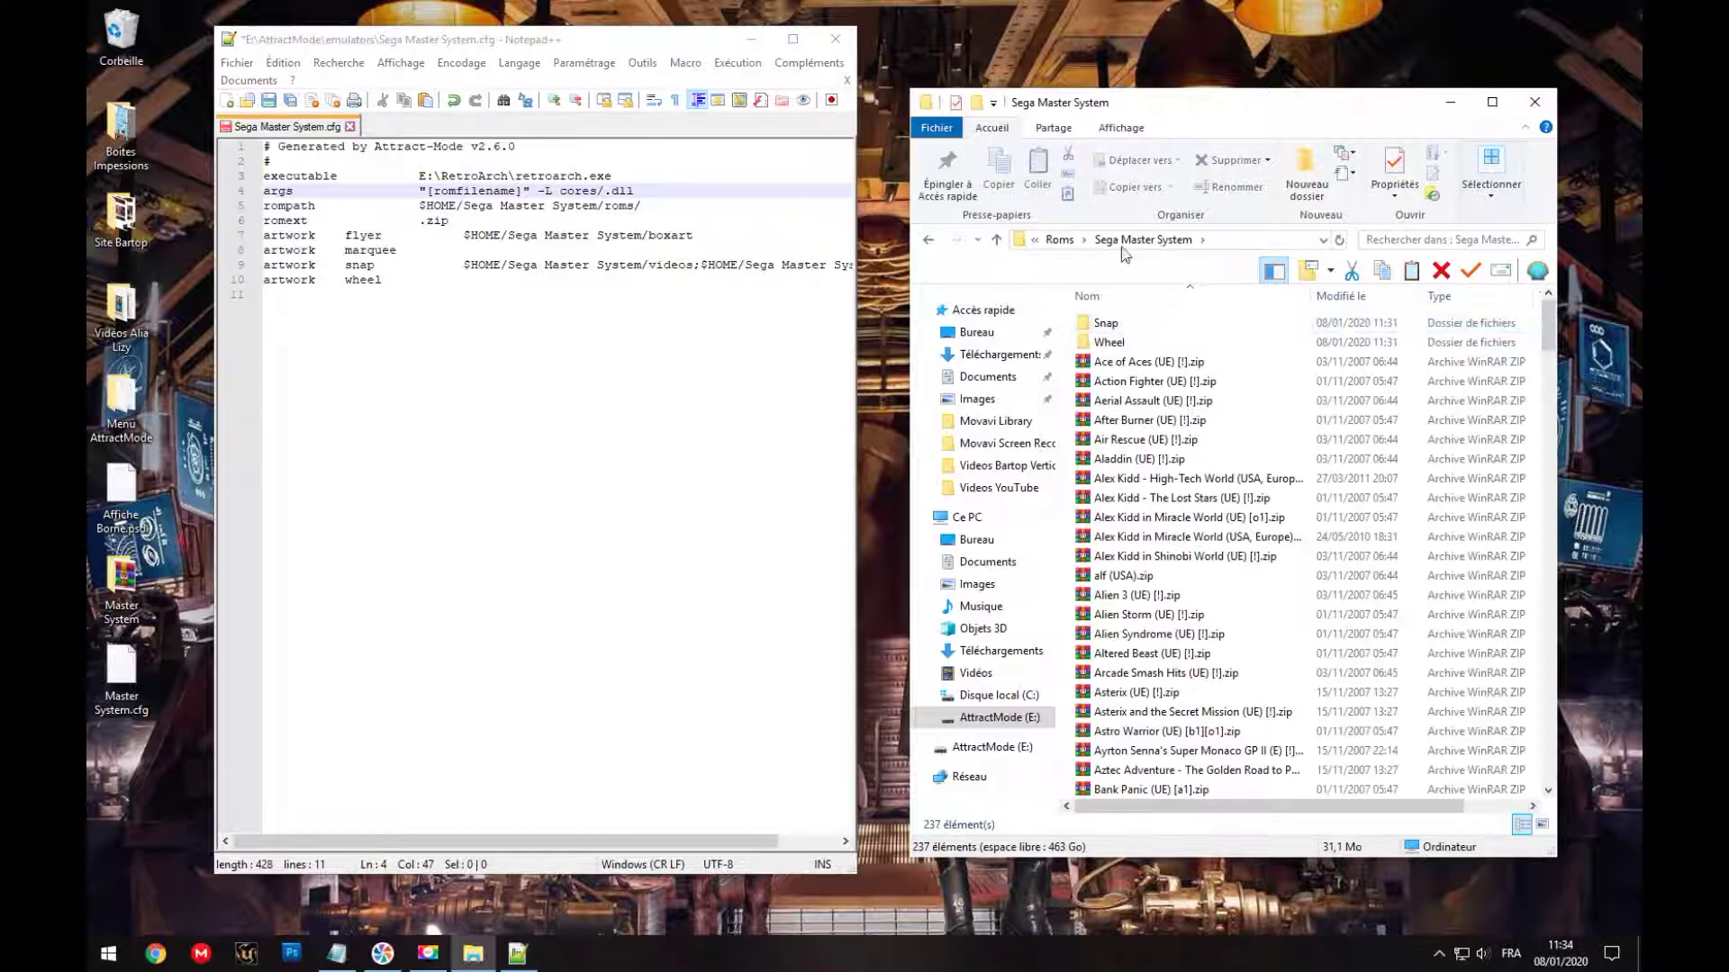
right_click(1169, 241)
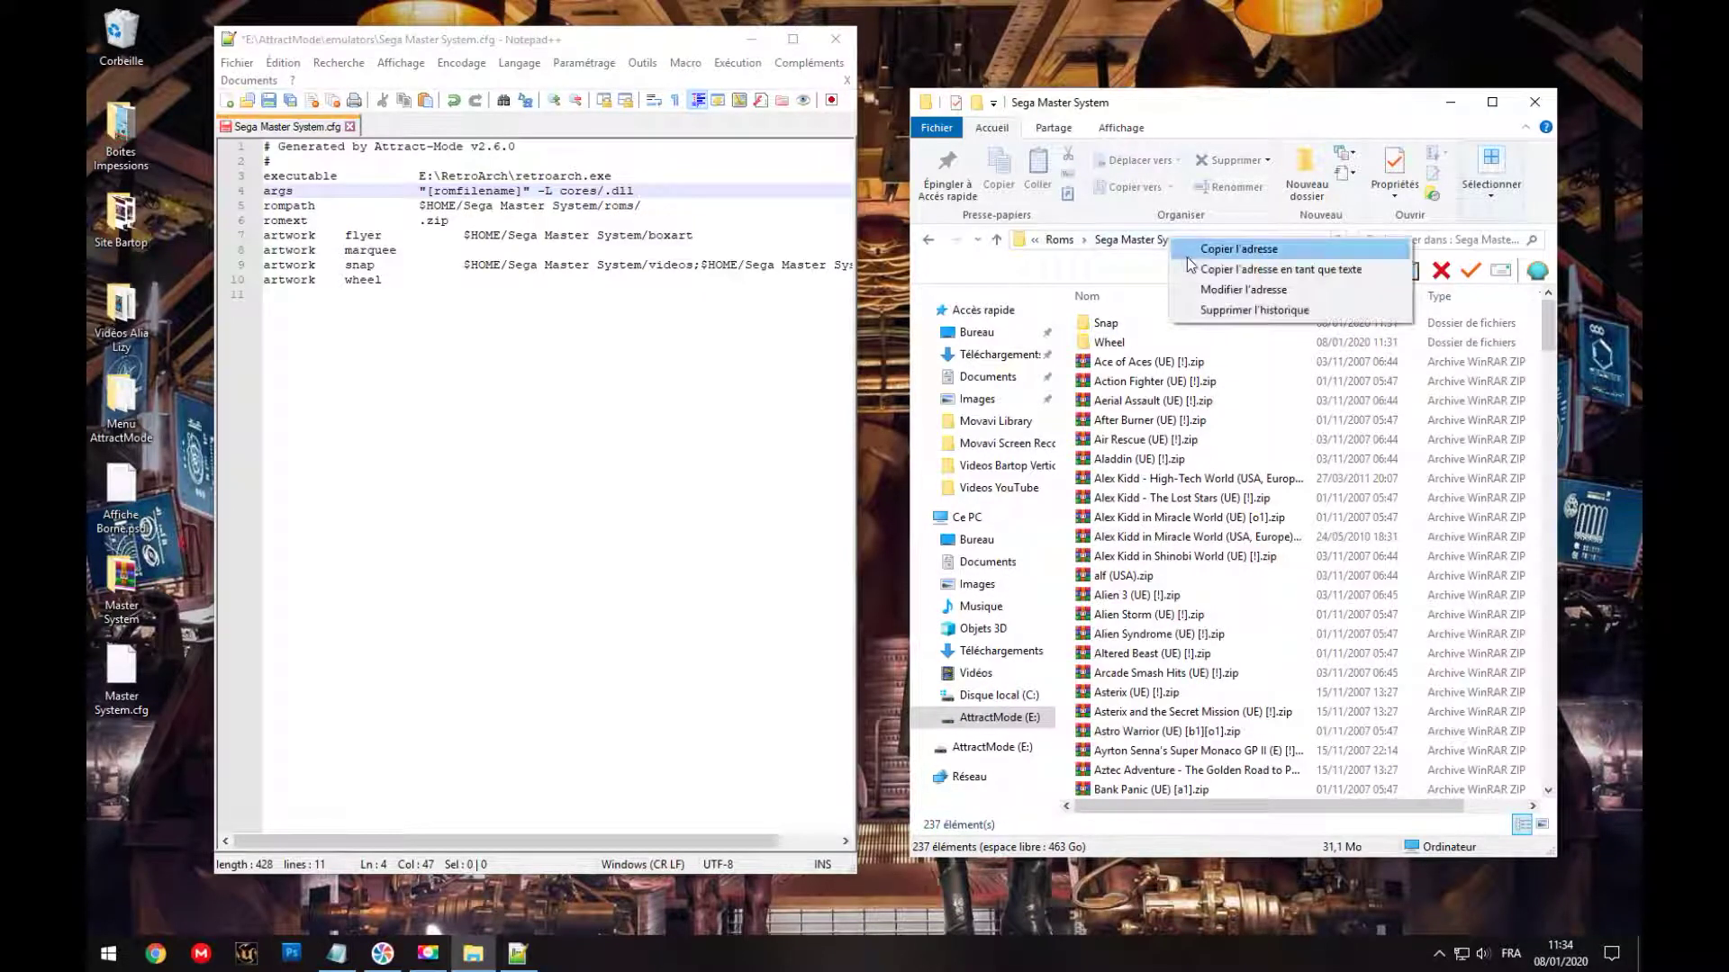
left_click(1193, 251)
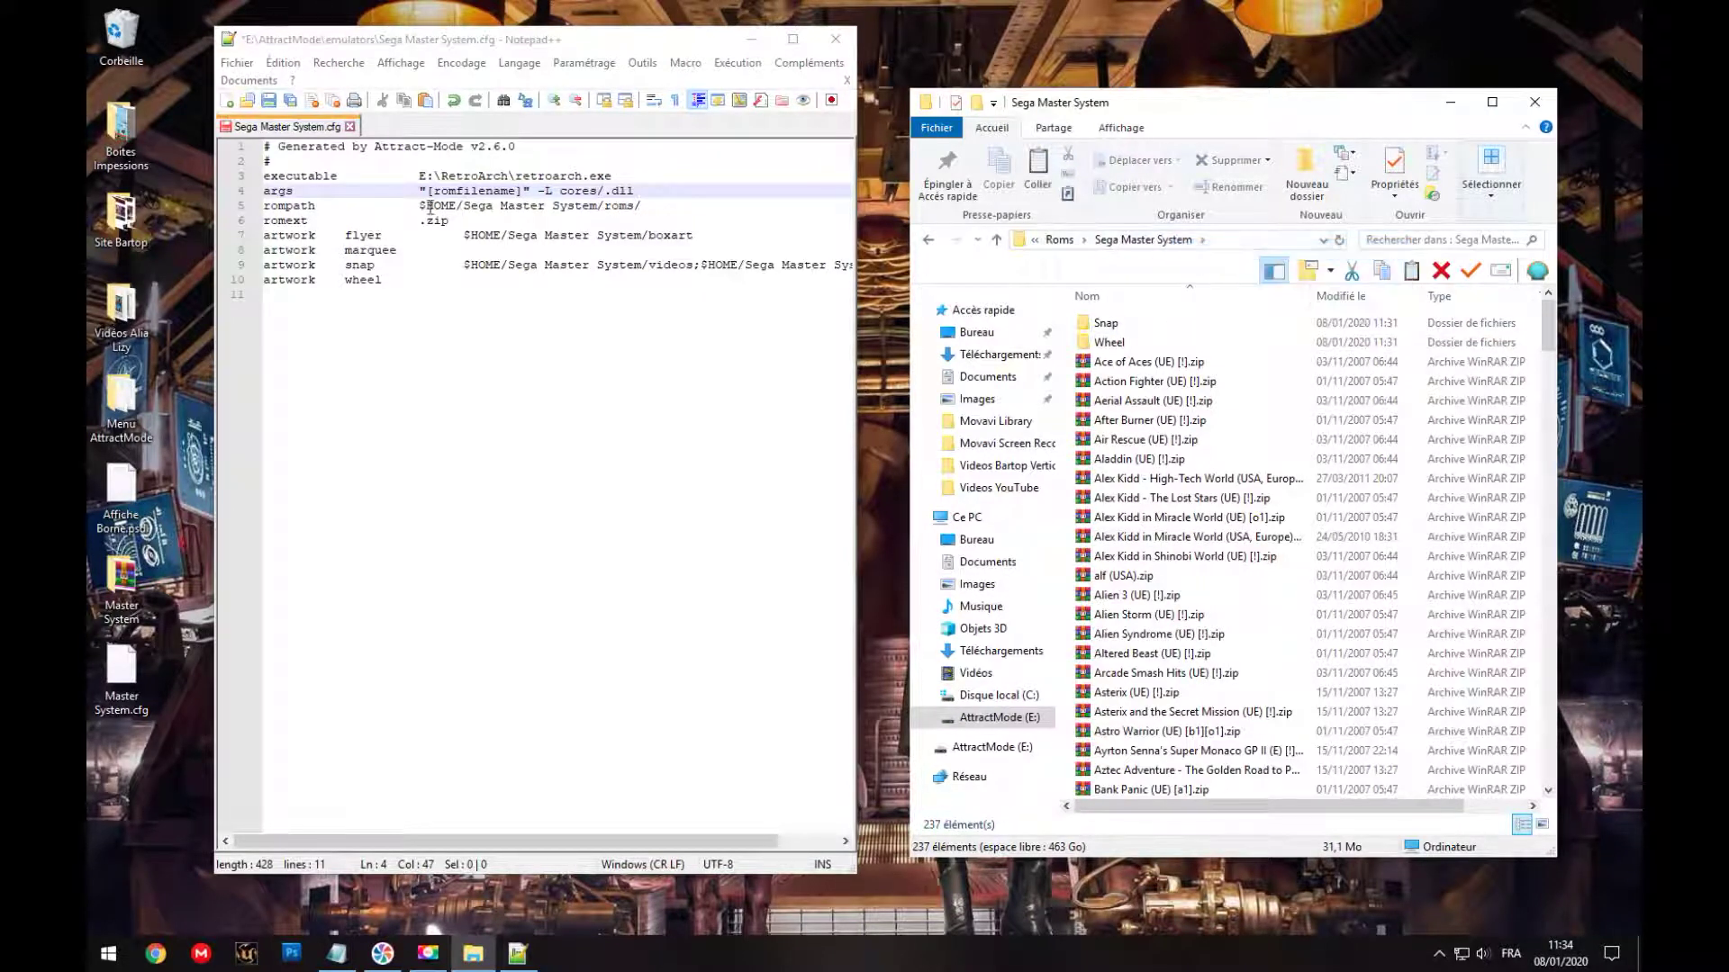
left_click_drag(420, 205, 644, 210)
key("ctrl+v")
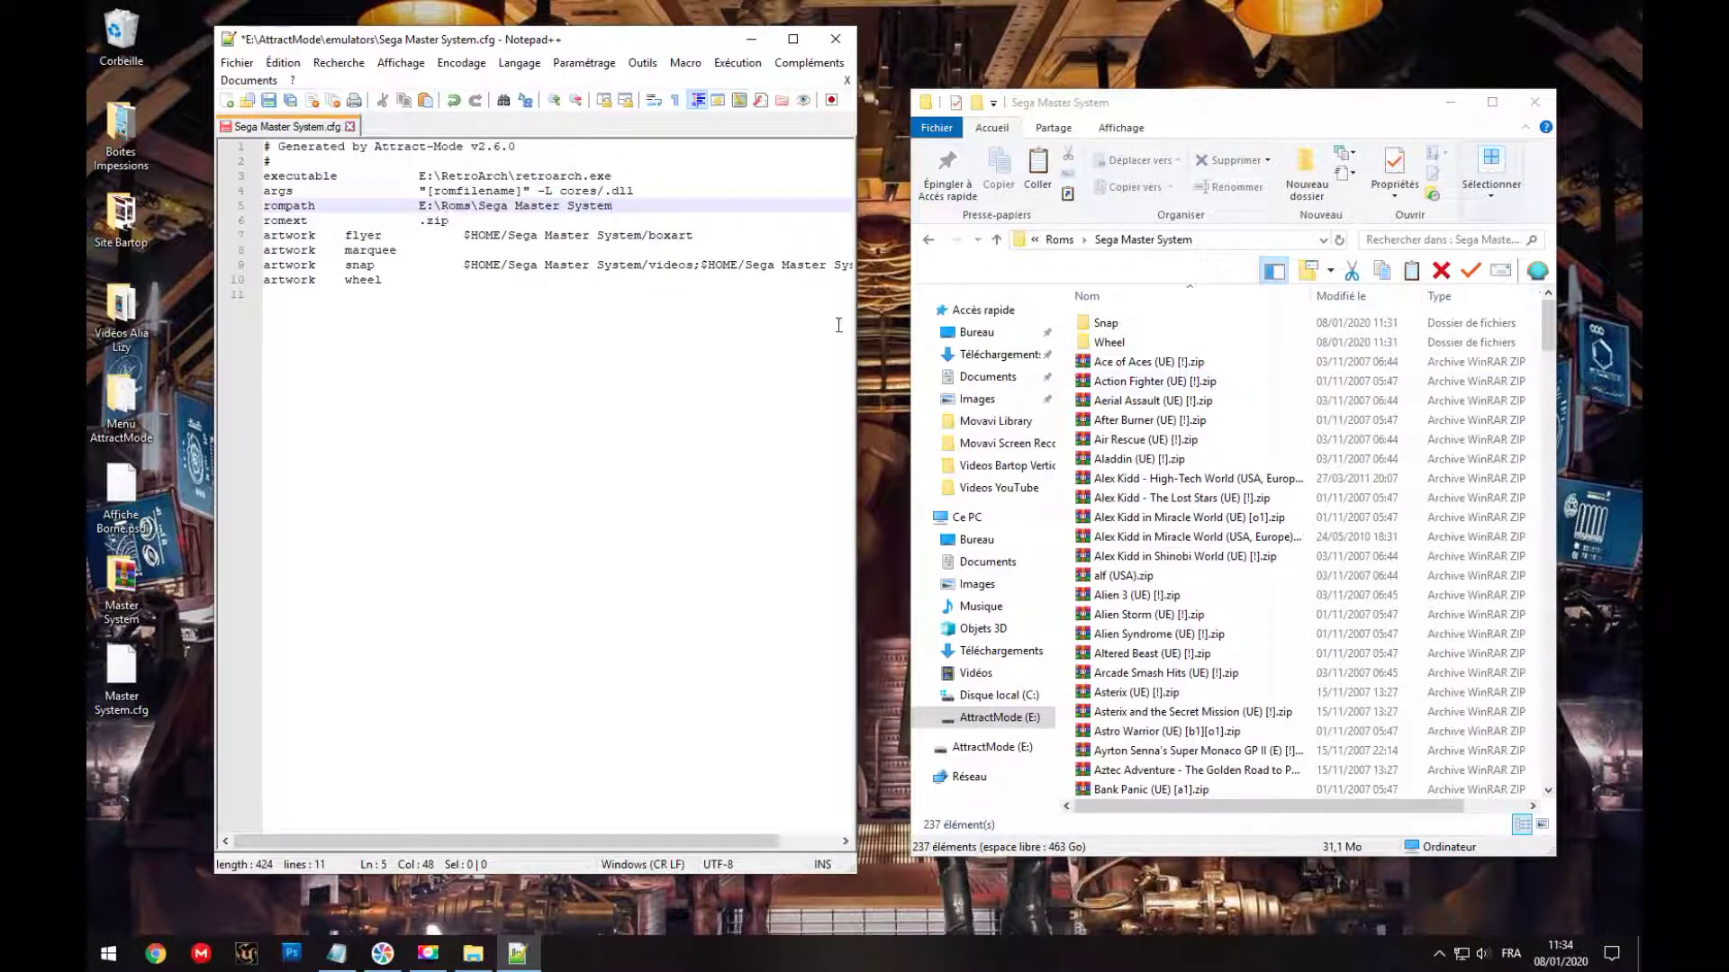
Step: Delete the path of the flyer artwork entry in Sega Master System.cfg
left_click_drag(465, 236, 698, 236)
key("Delete")
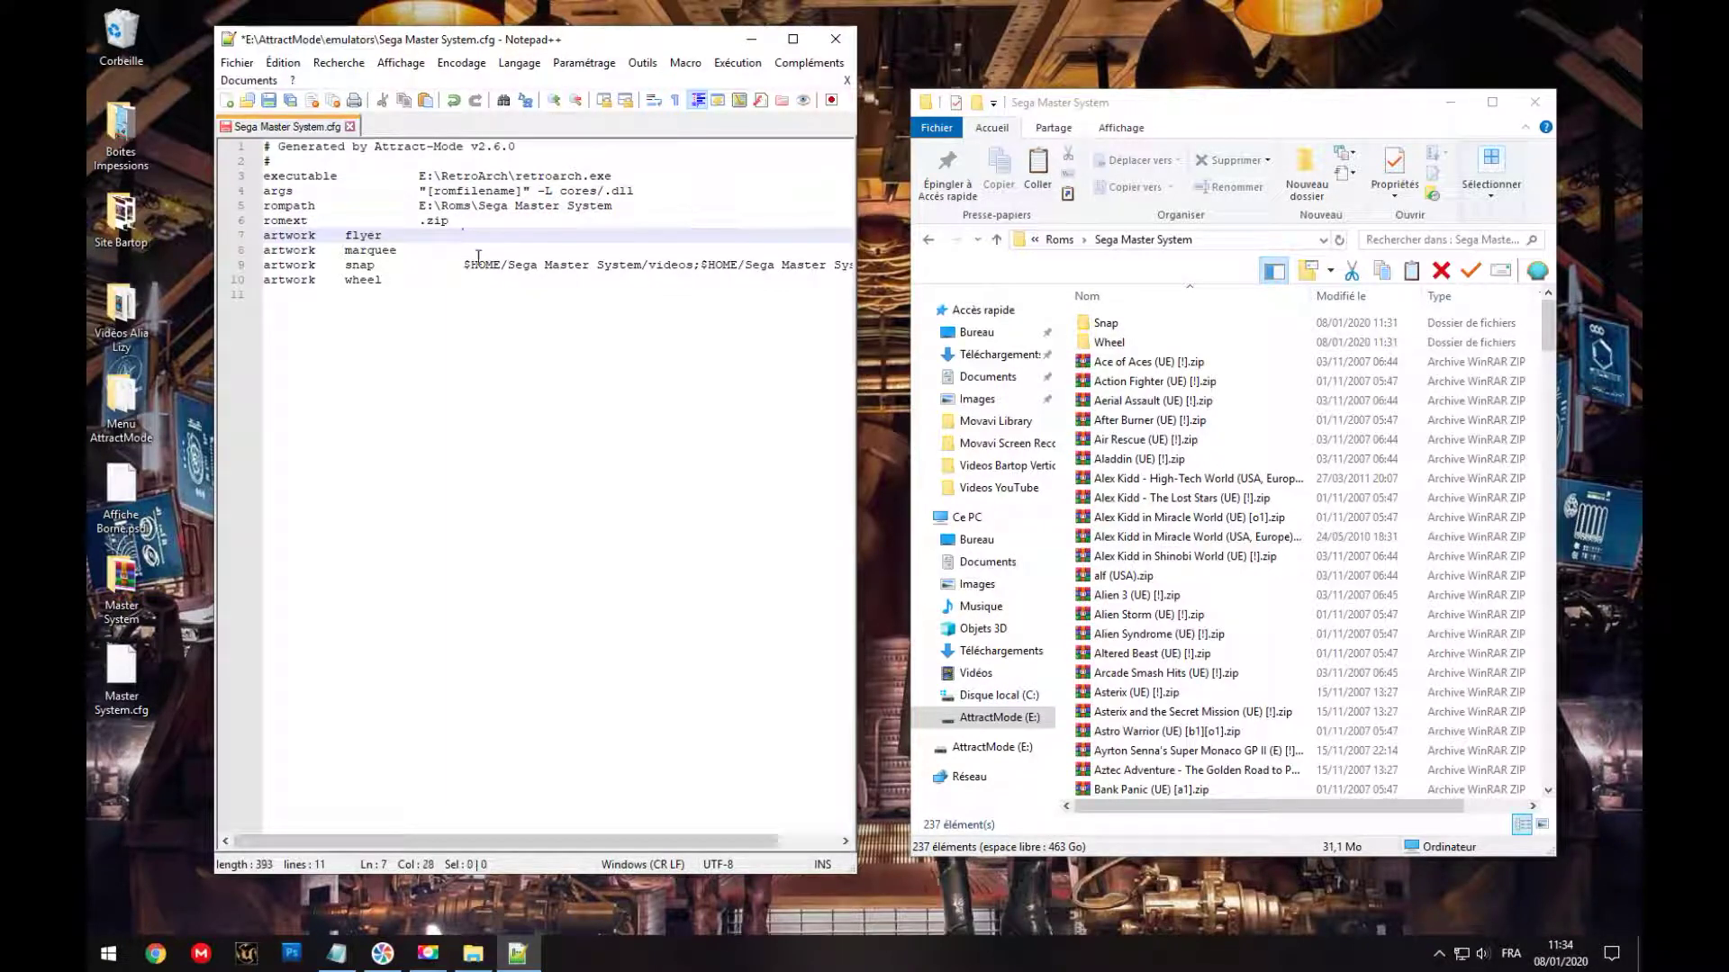
Step: Copy the address of the Snap folder in Sega Master System and replace the snap artwork path with E:\Roms\Sega Master System\Snap
double_click(1108, 324)
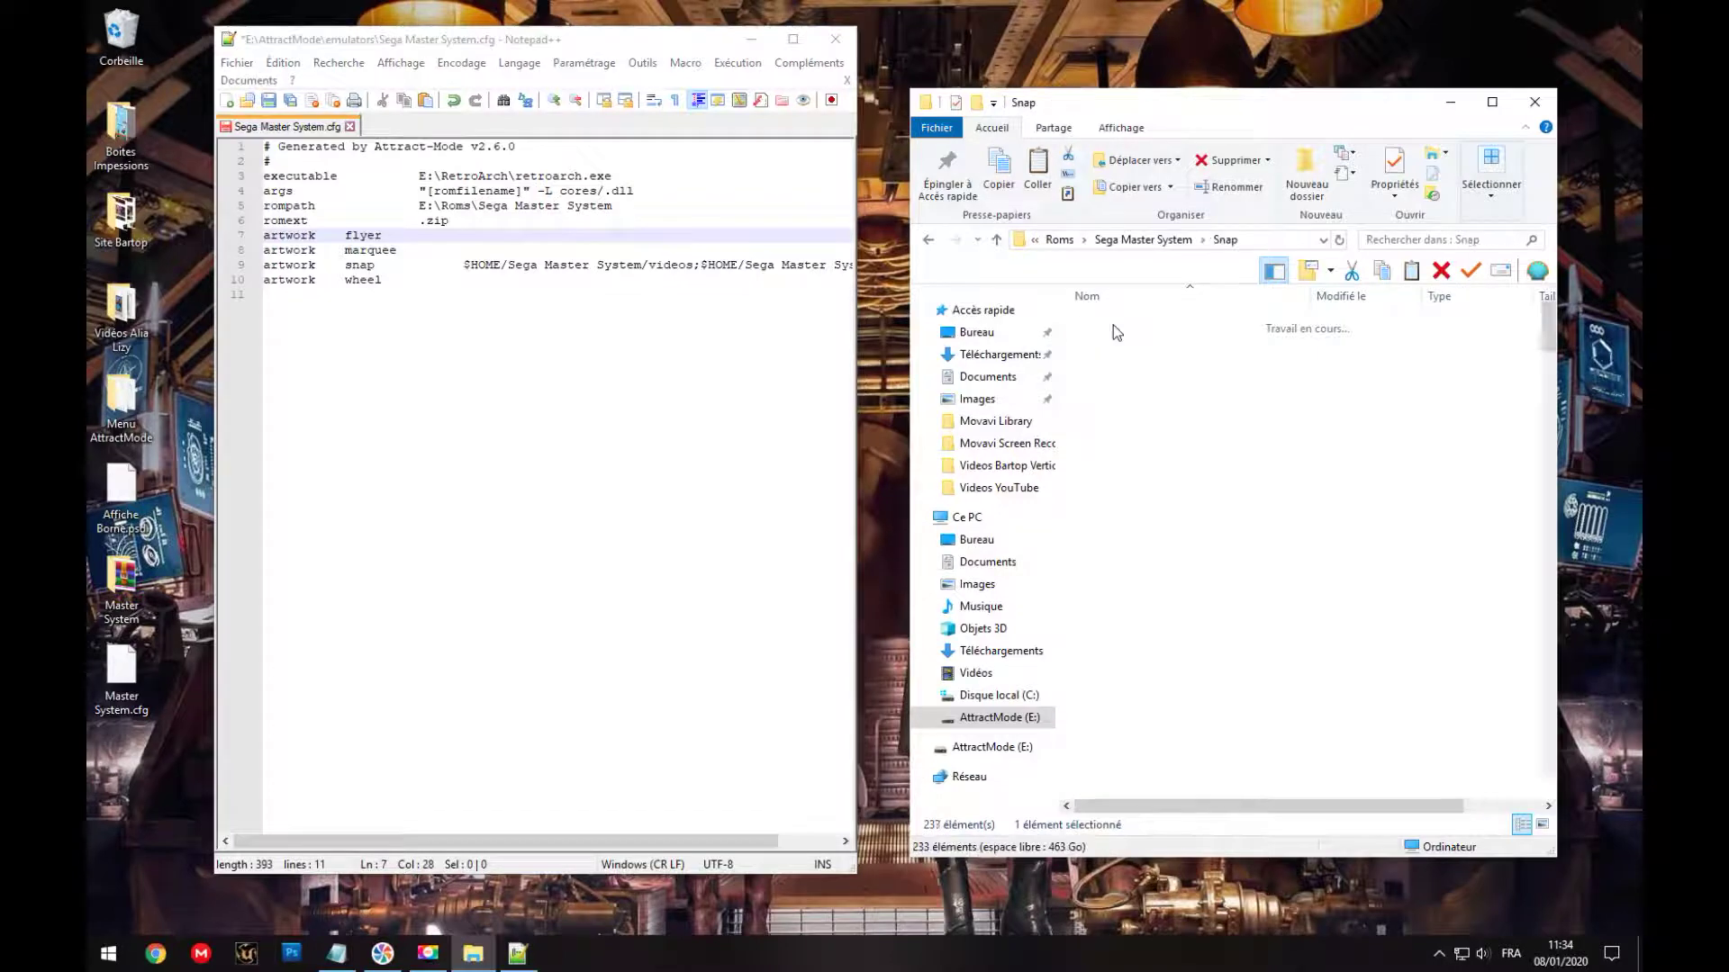
right_click(1198, 245)
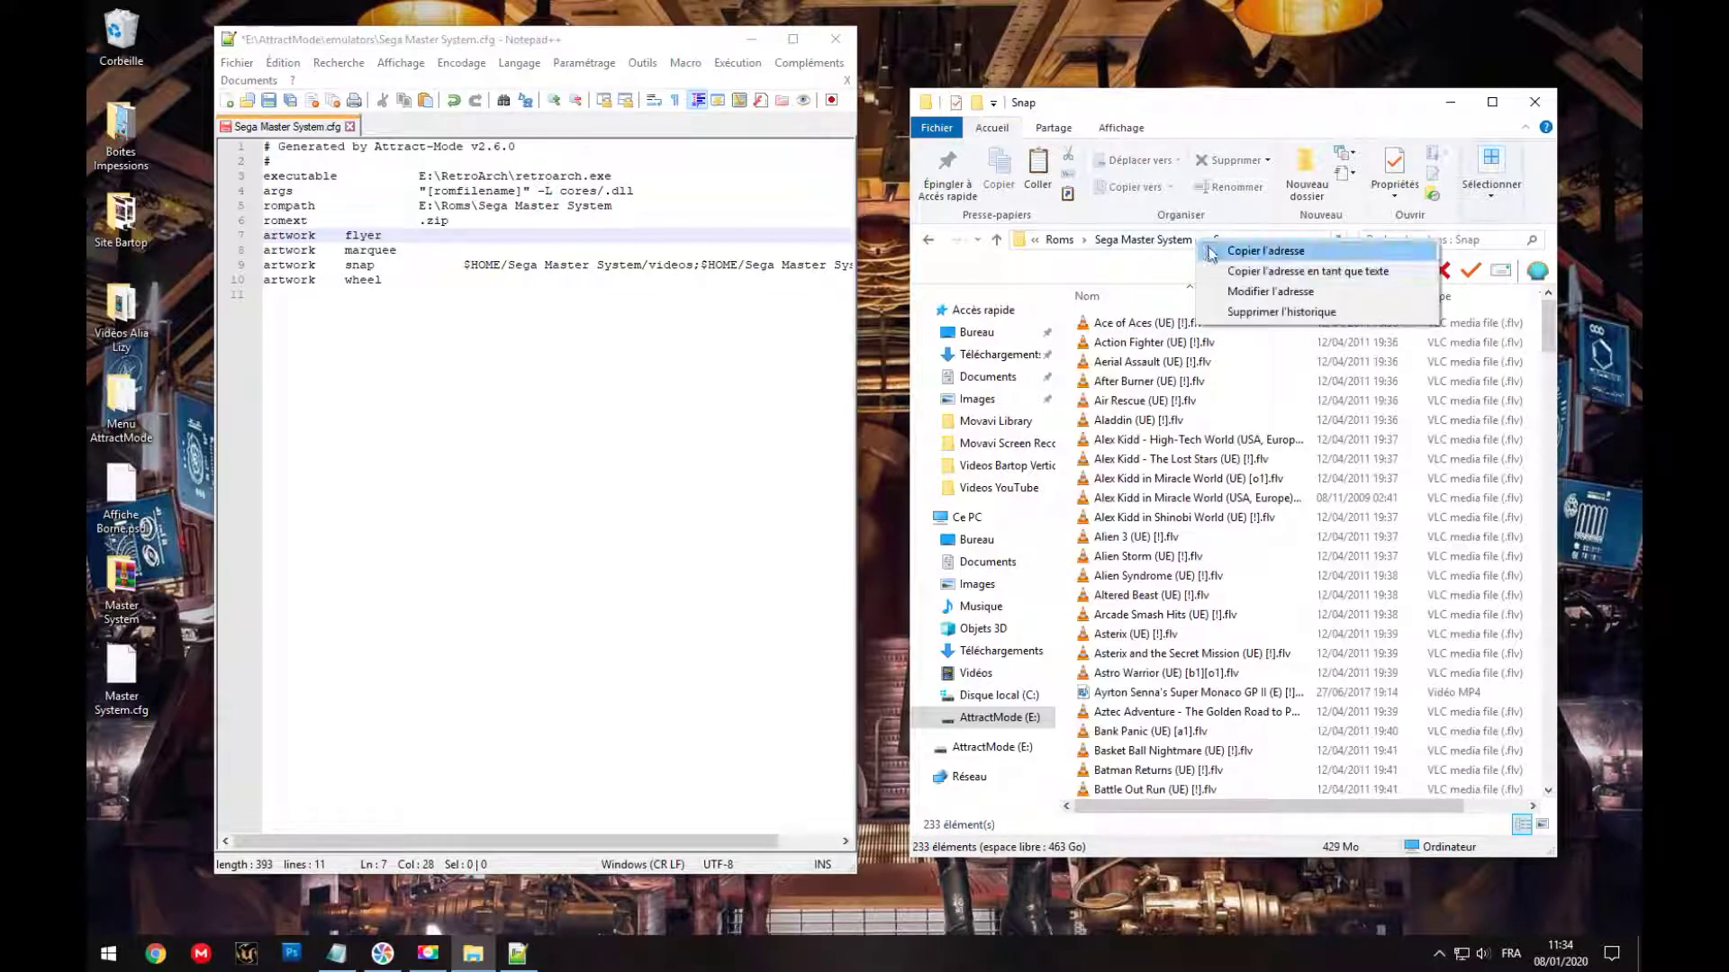
left_click(1216, 253)
left_click_drag(463, 267, 872, 265)
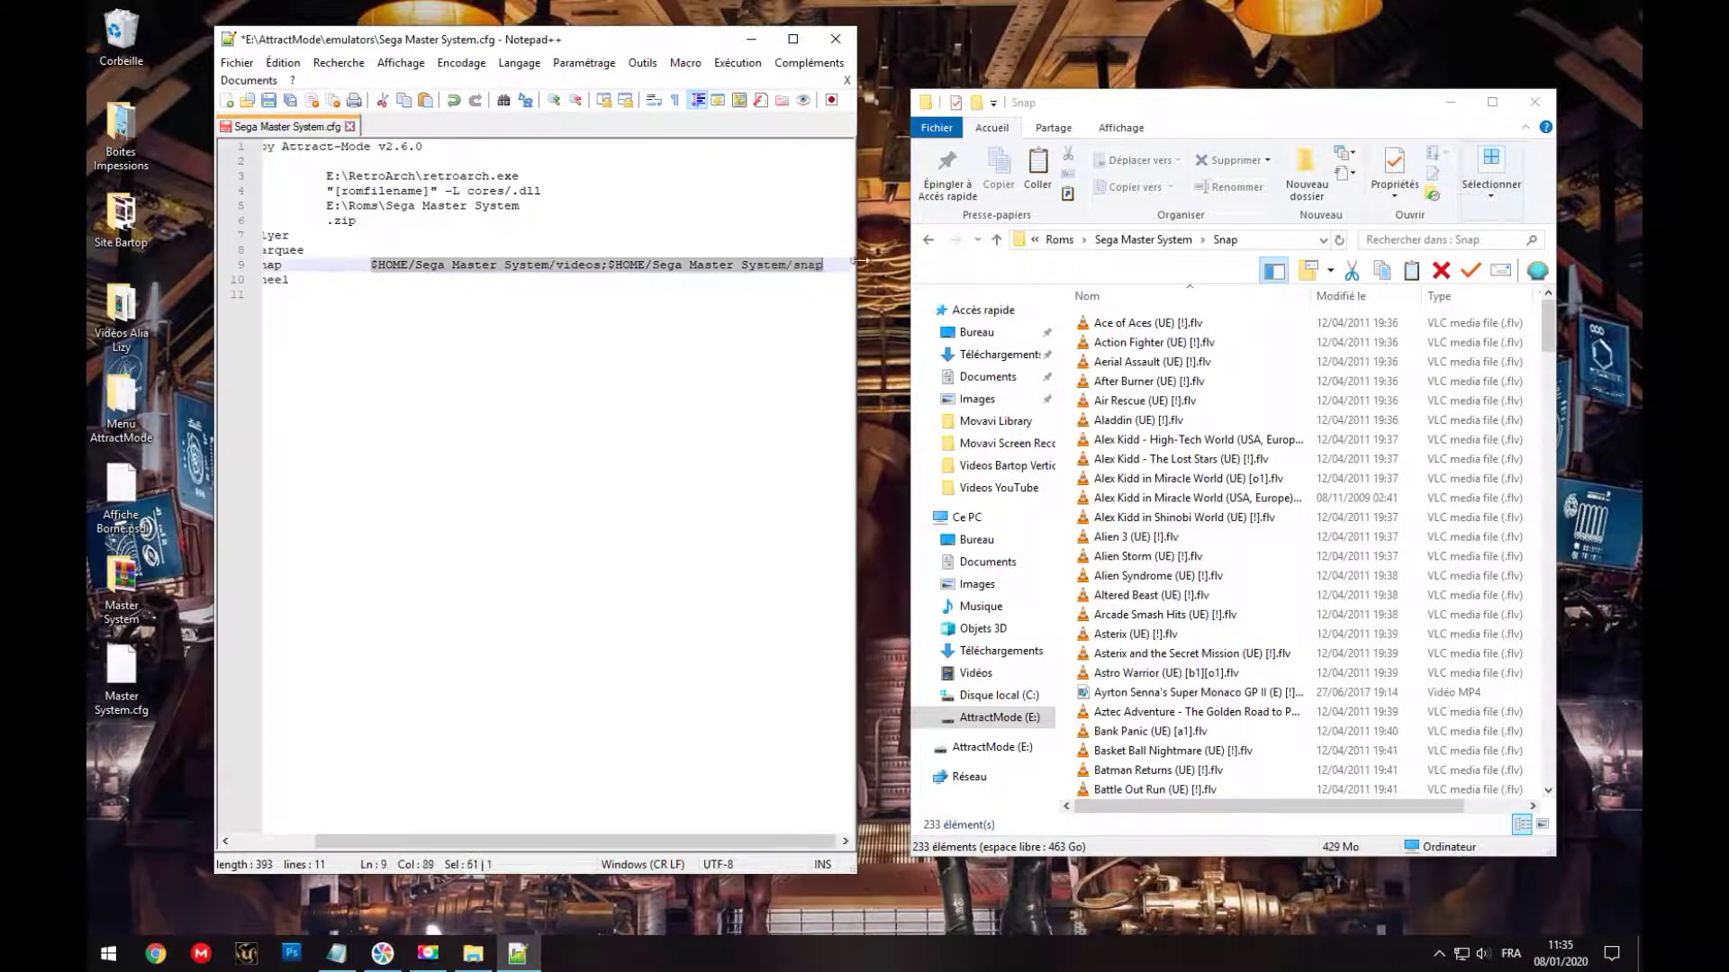
type("E:\\Roms\\Sega Master System\\Snap")
left_click_drag(605, 840, 520, 844)
Step: Copy the address of the Wheel folder and set the wheel artwork path to E:\Roms\Sega Master System\Wheel
left_click(929, 239)
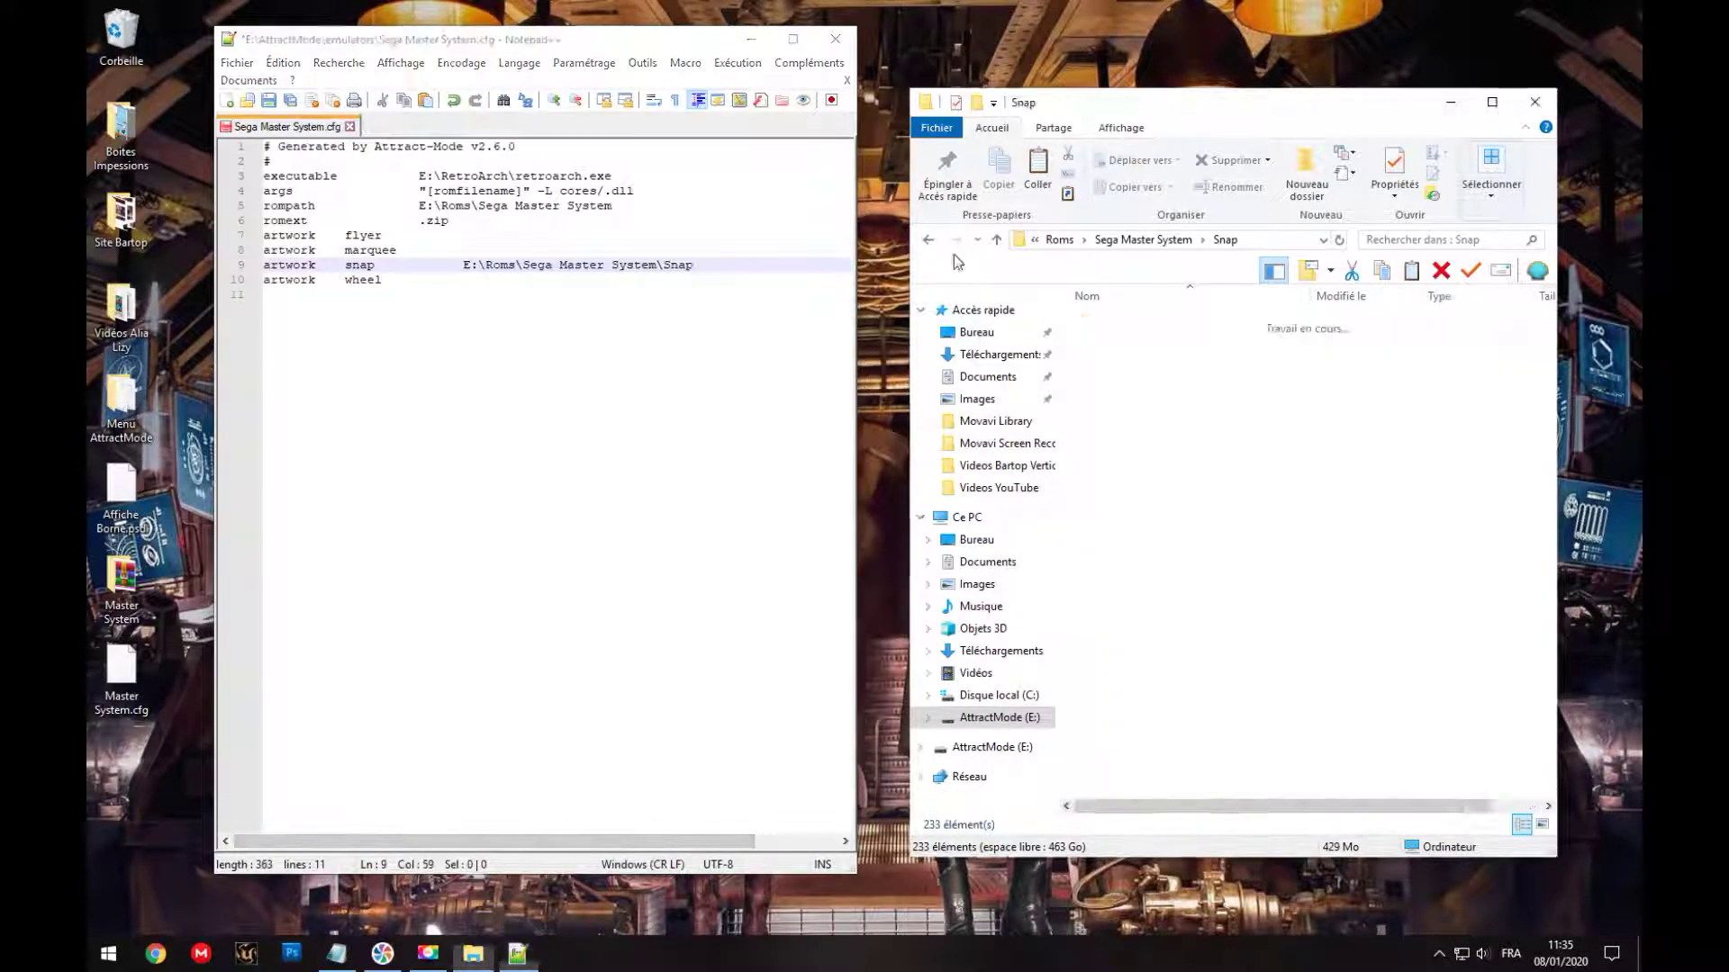
double_click(1121, 346)
right_click(1175, 242)
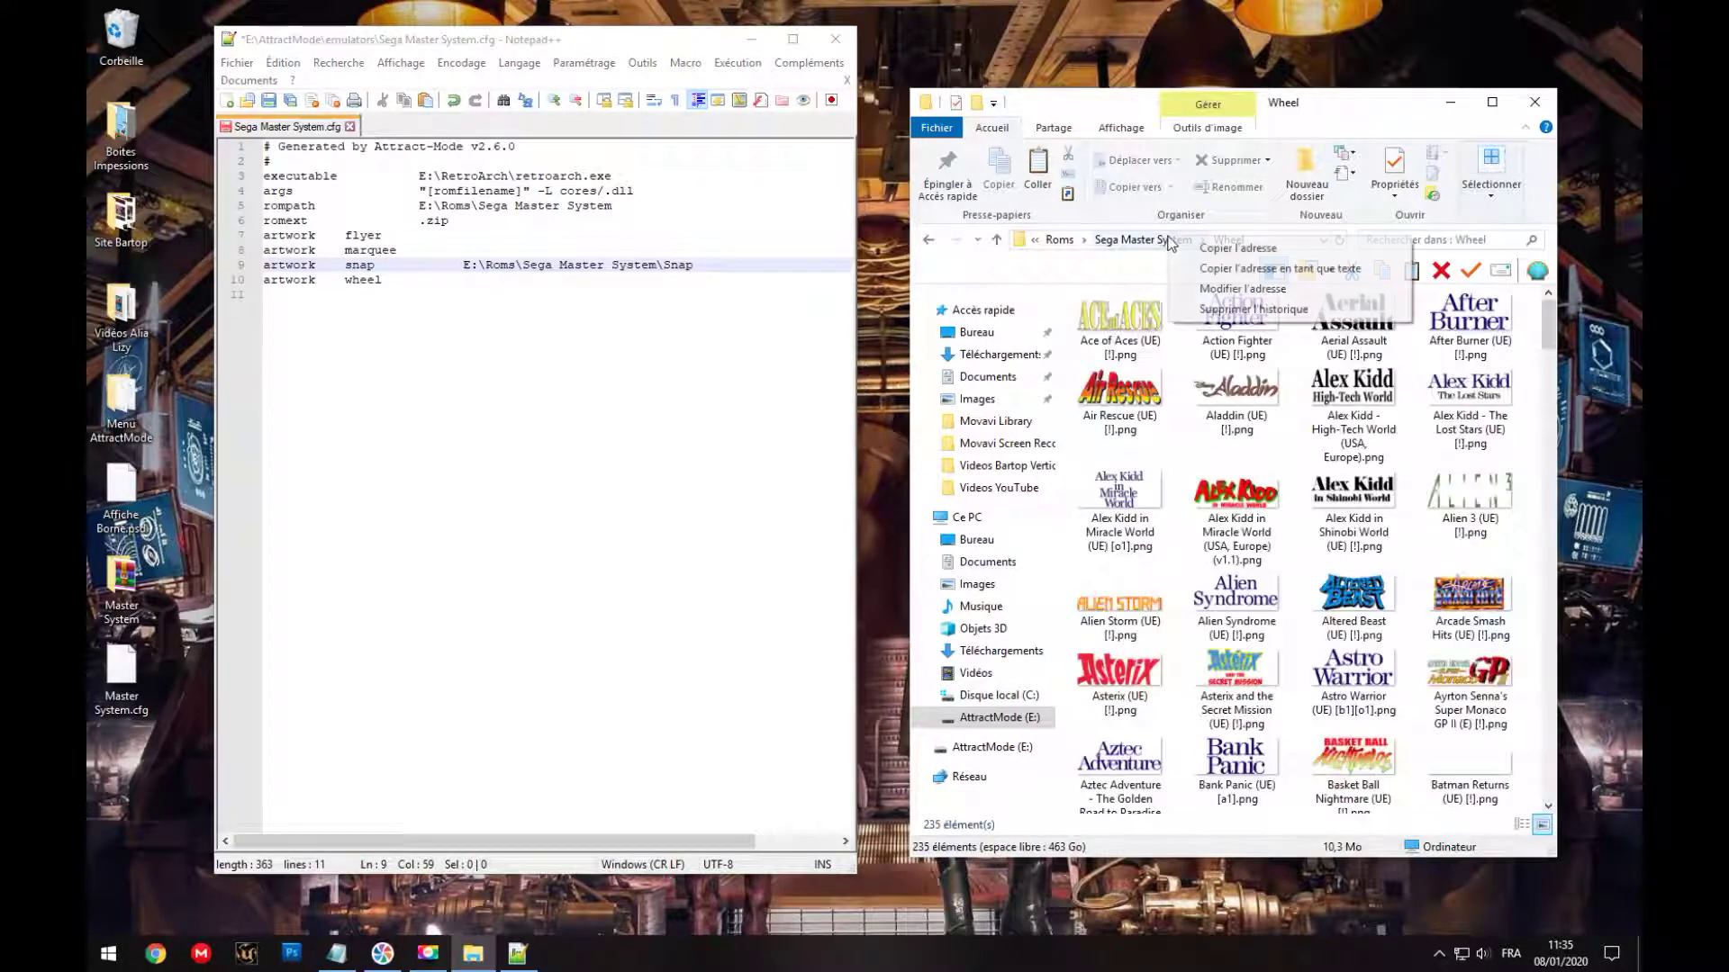
left_click(1182, 249)
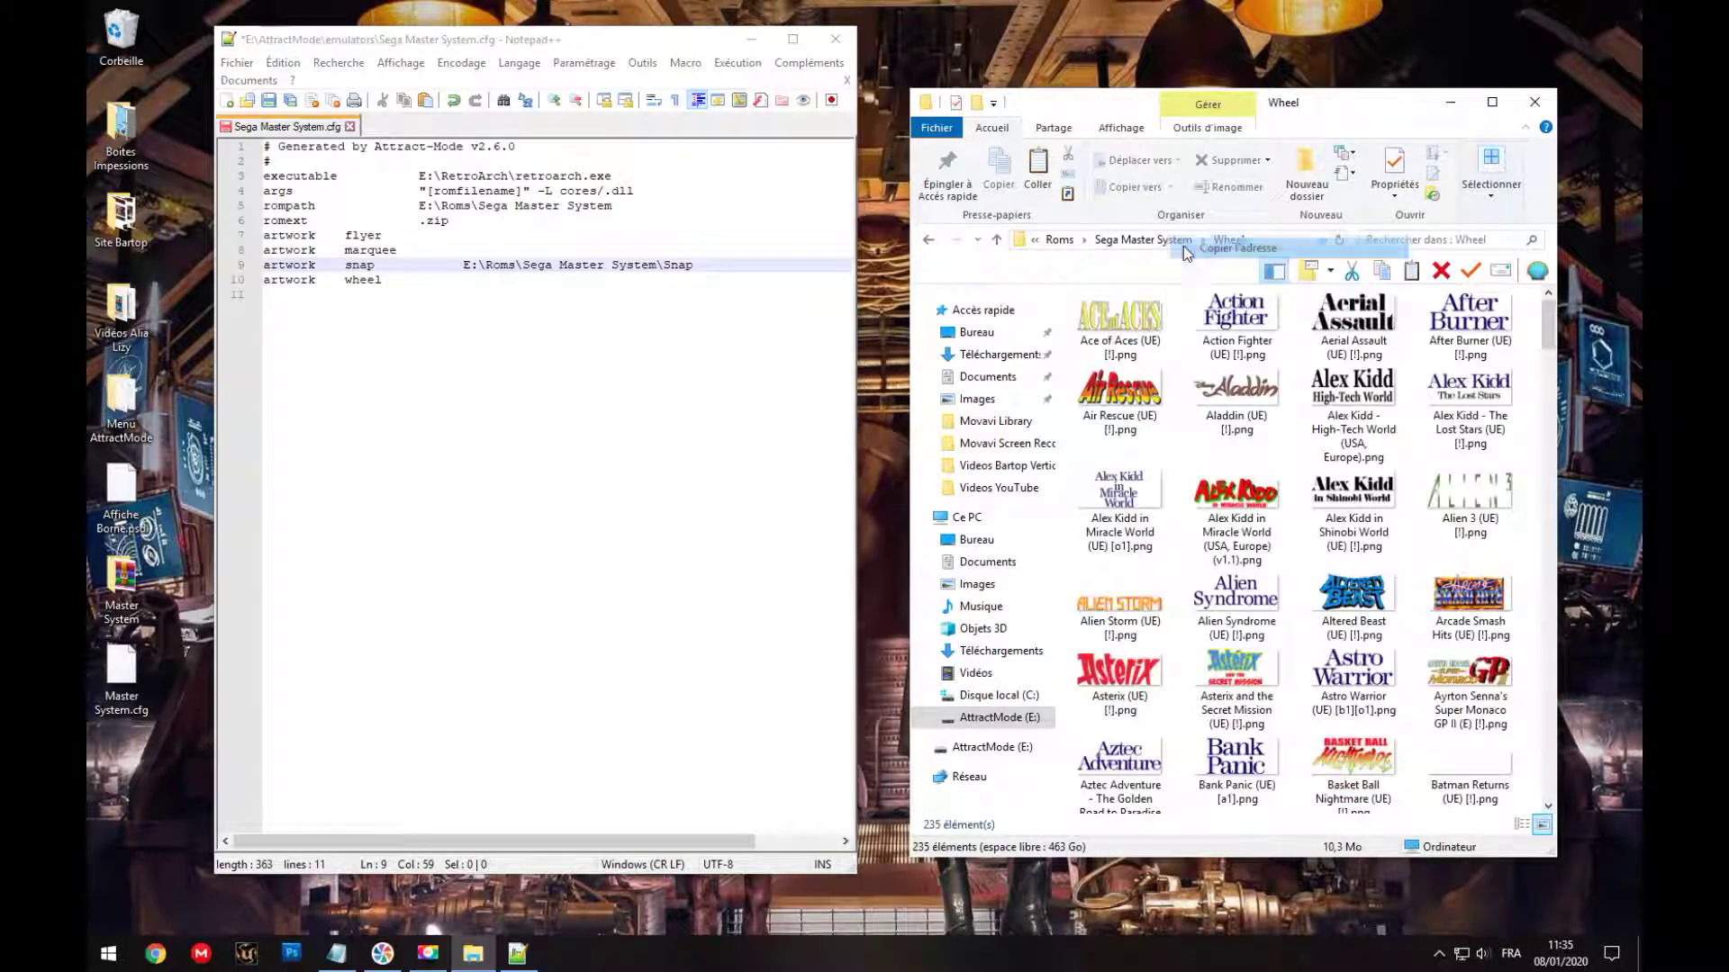
left_click(467, 282)
type("E:\\Roms\\Sega Master System\\Wheel")
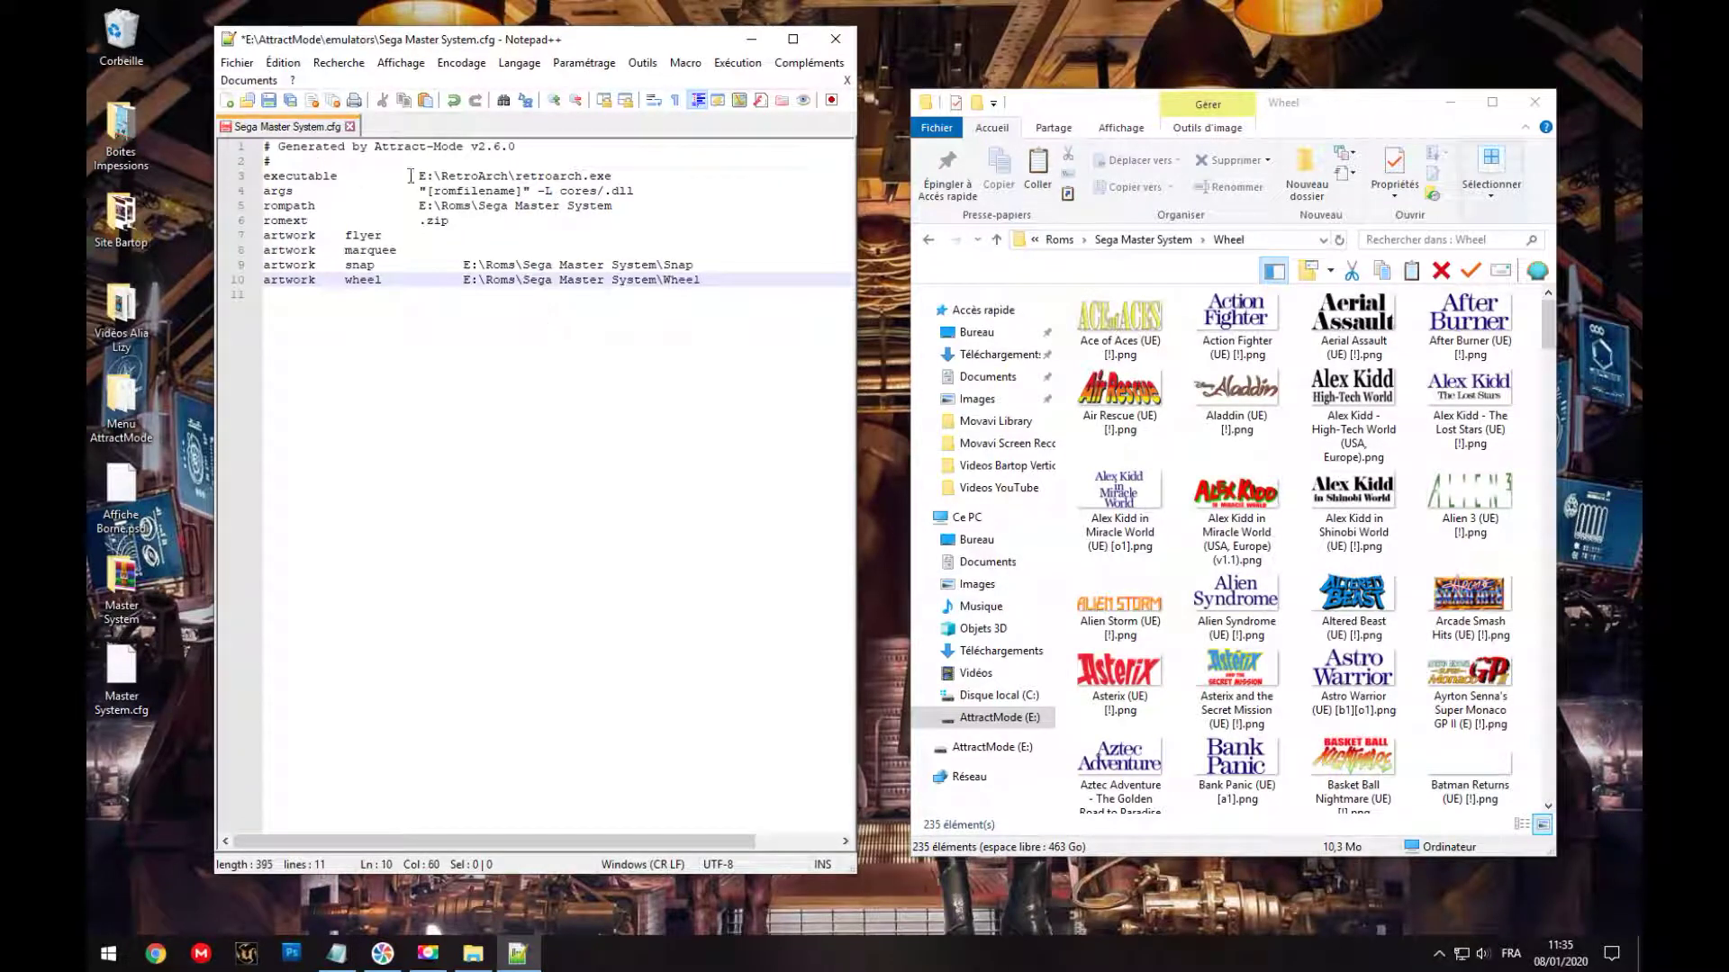
Step: Return to the Sega Master System folder in Roms to compare its subfolder names with the artwork paths
left_click(928, 240)
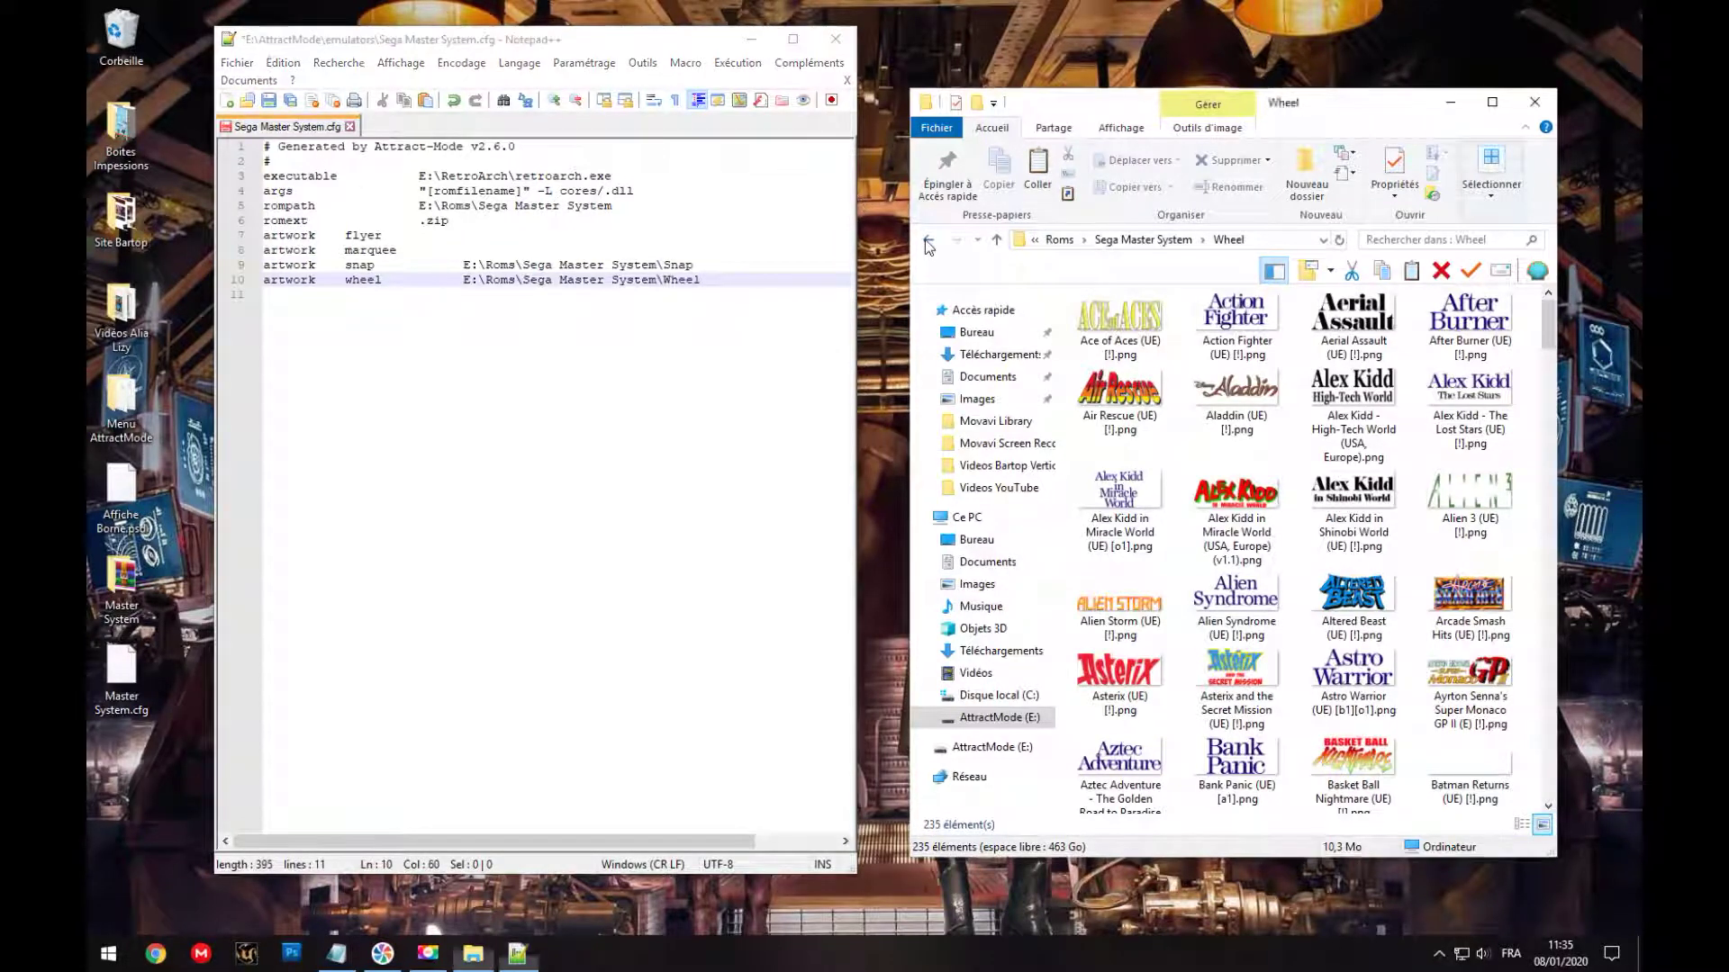
left_click(929, 240)
left_click(928, 240)
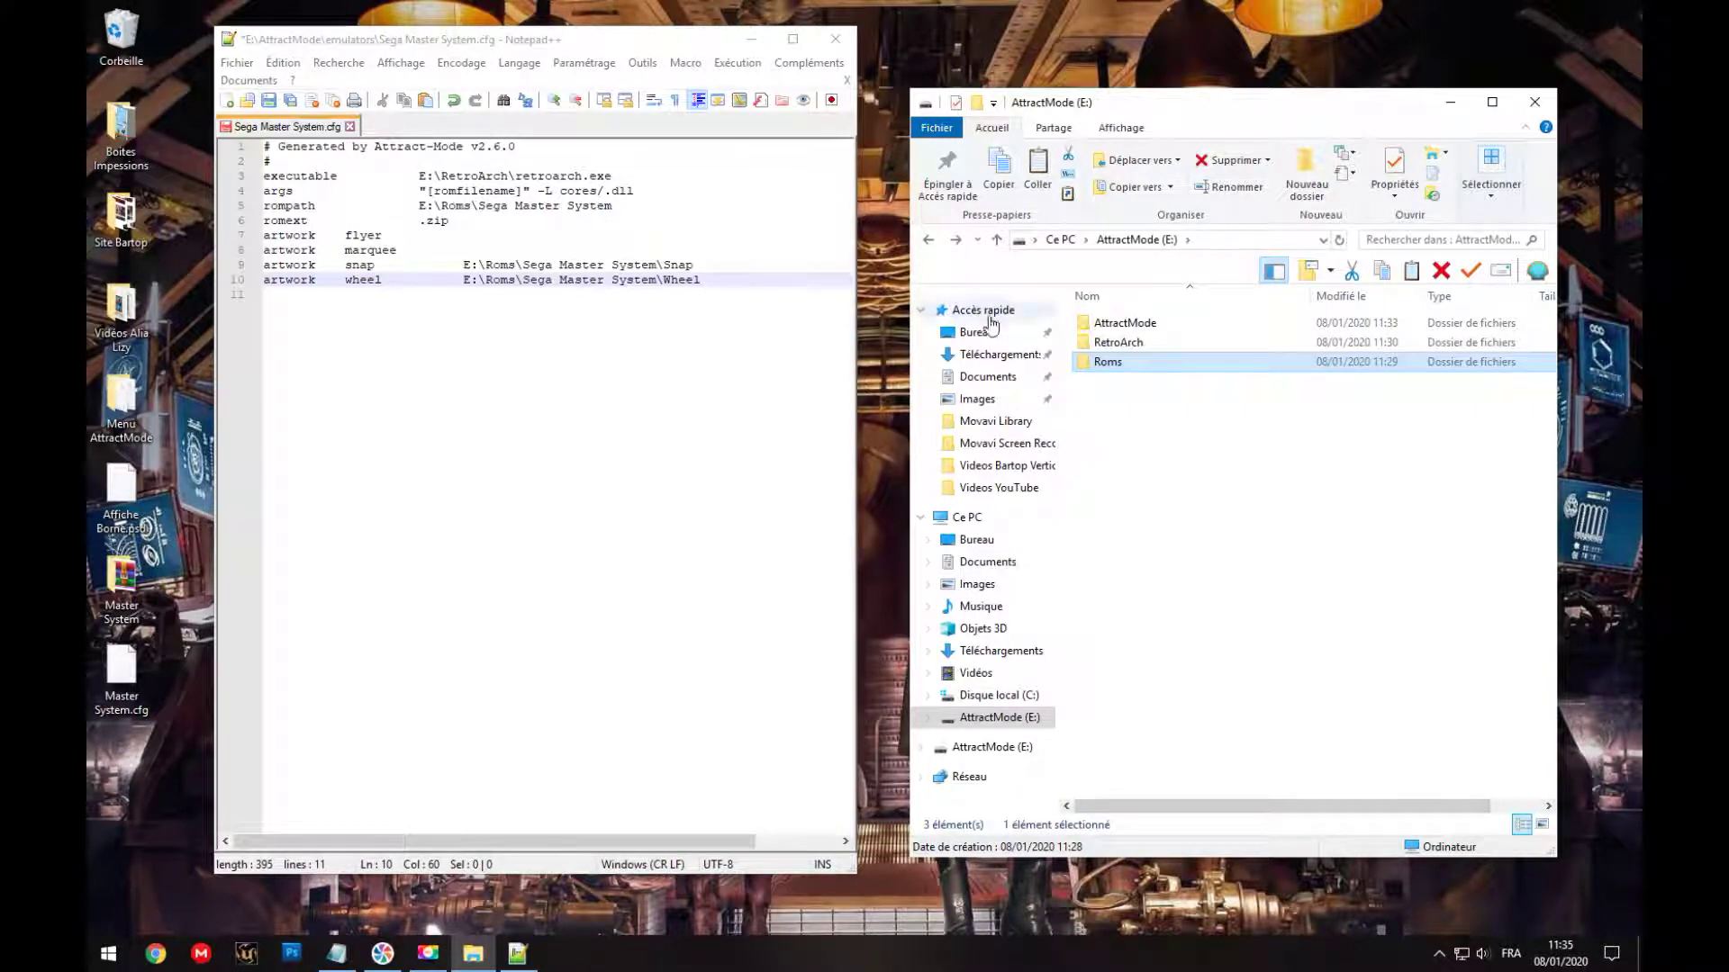
double_click(1121, 364)
double_click(1117, 323)
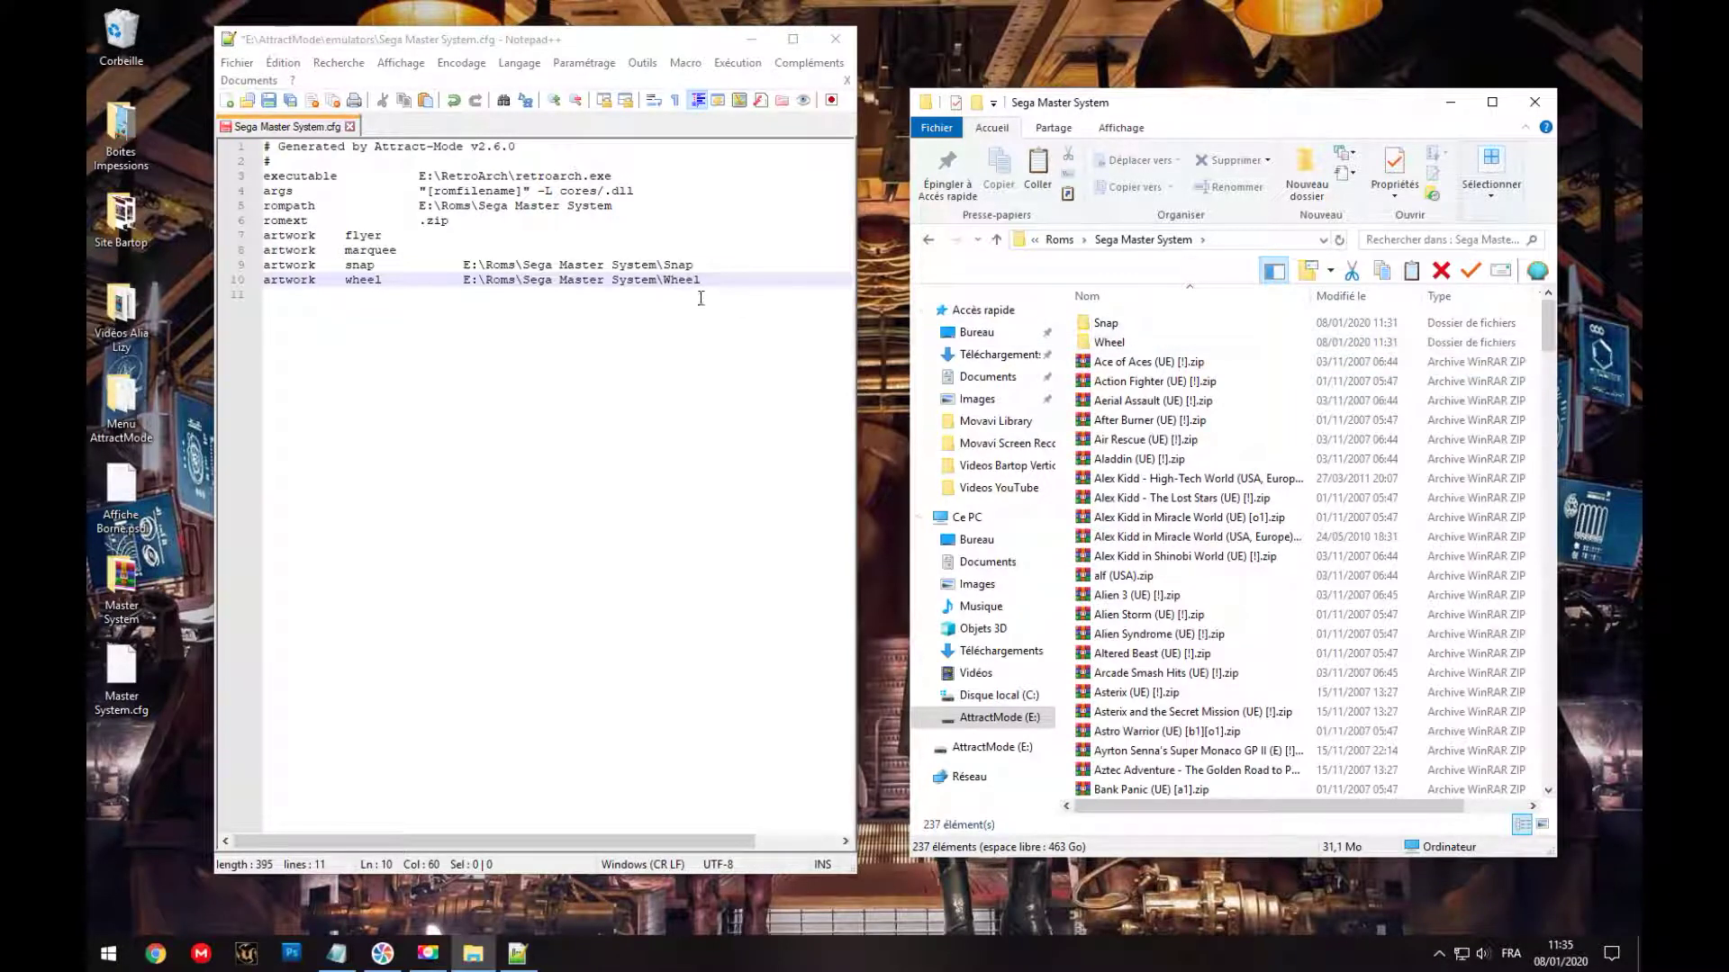
Step: Try a lowercase w for the Wheel folder in the wheel artwork path and restore the capital W
left_click_drag(662, 282, 671, 282)
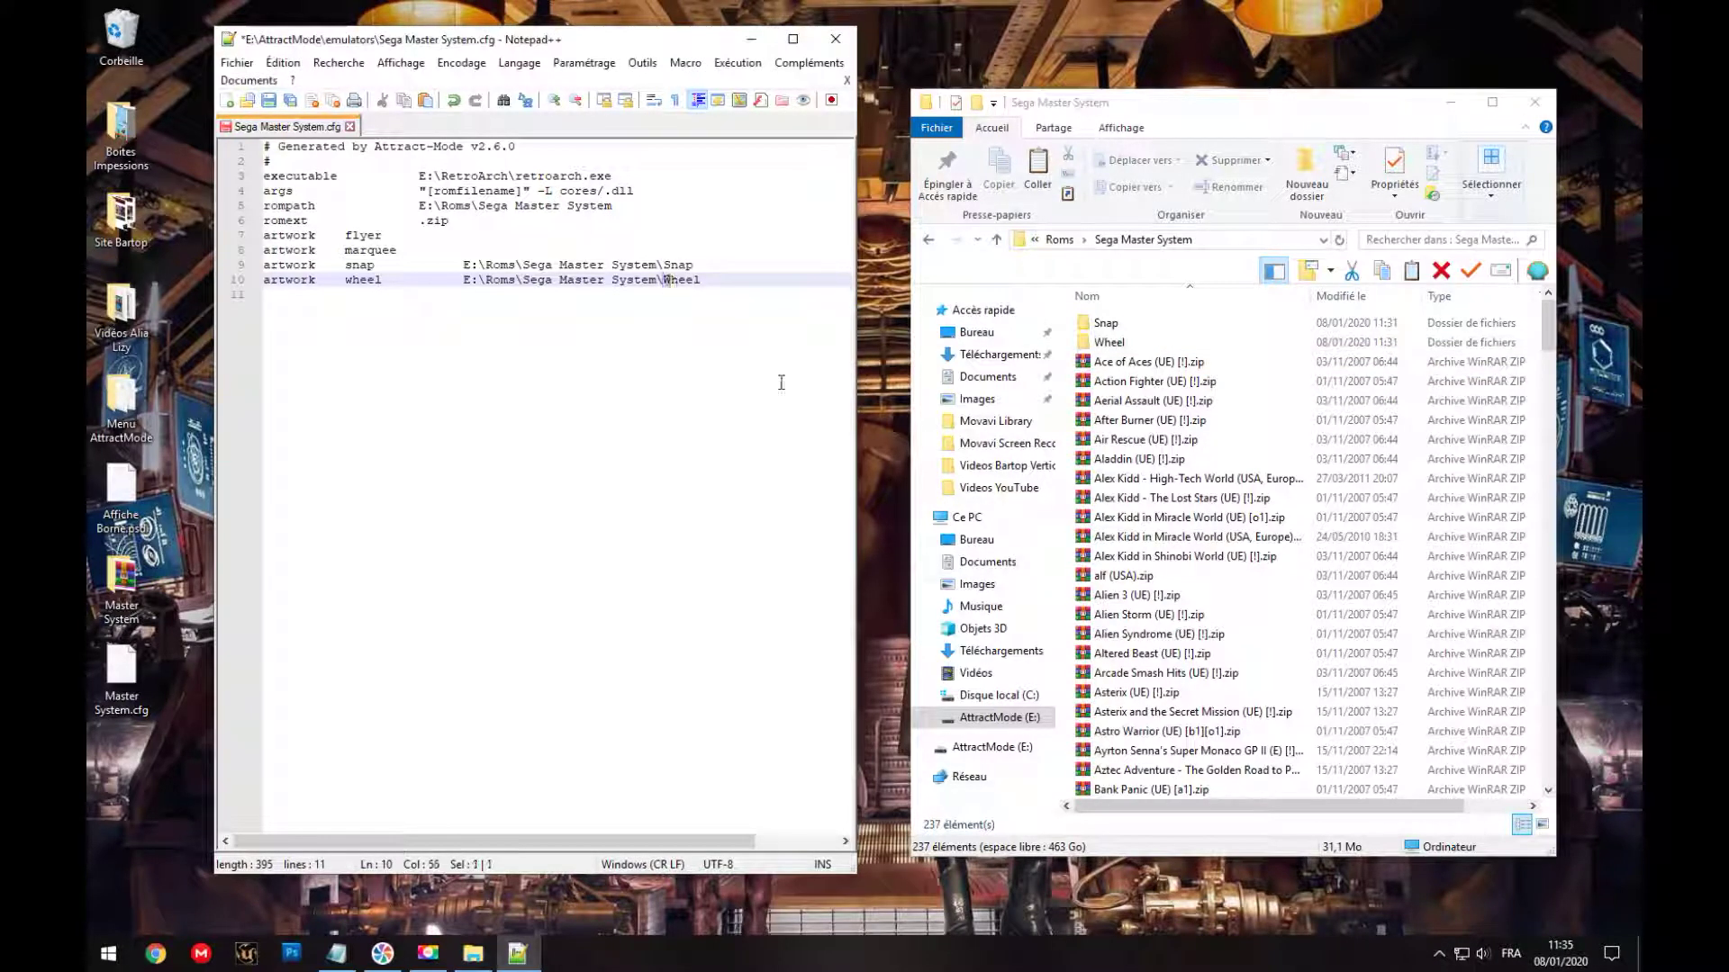
type("w")
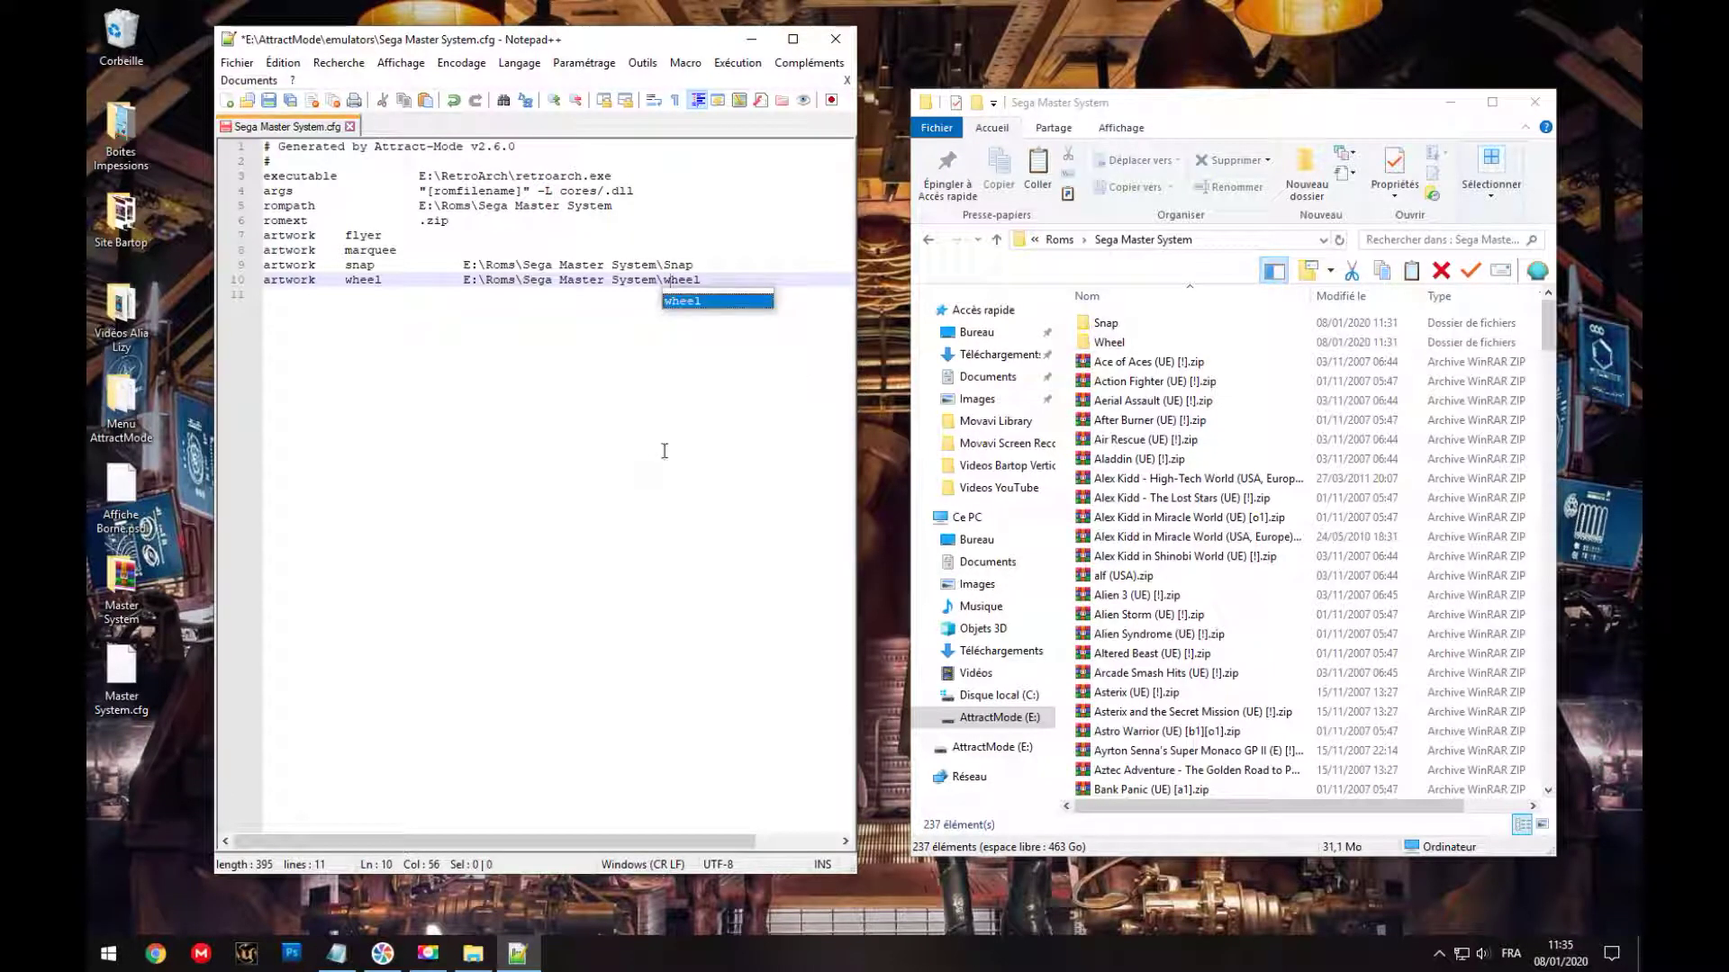
key("BackSpace")
type("W")
right_click(1156, 241)
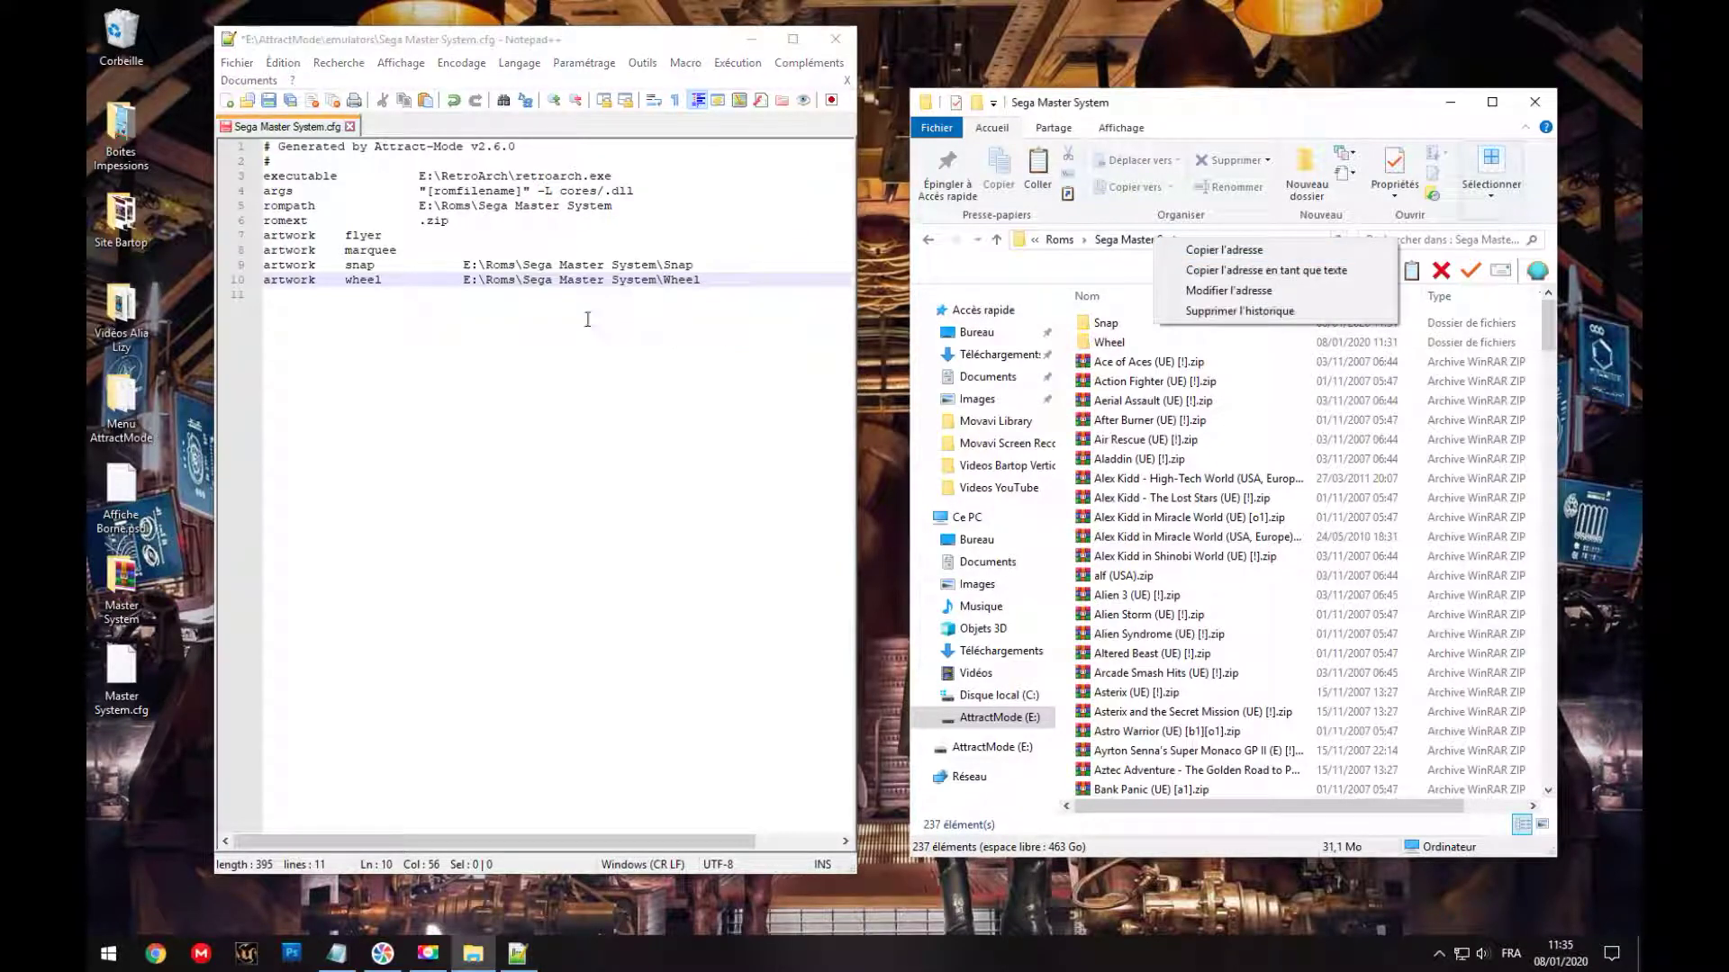
Step: Launch retroarch.exe from the RetroArch folder on the AttractMode (E:) drive
left_click(929, 240)
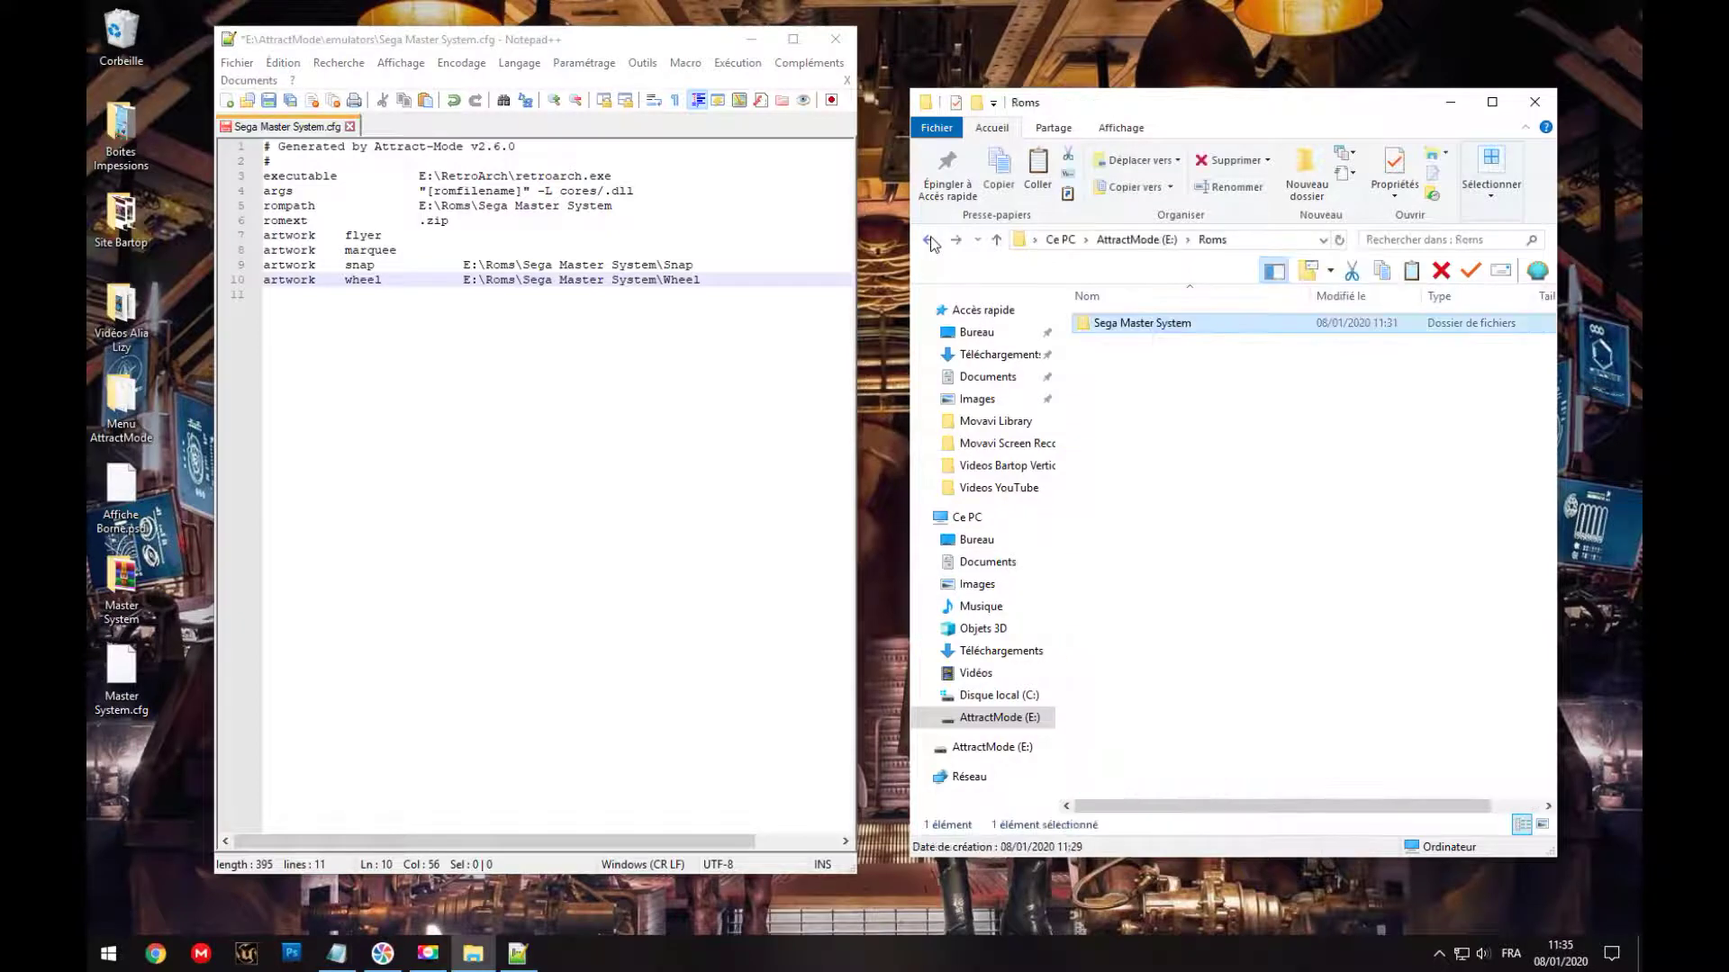
left_click(604, 191)
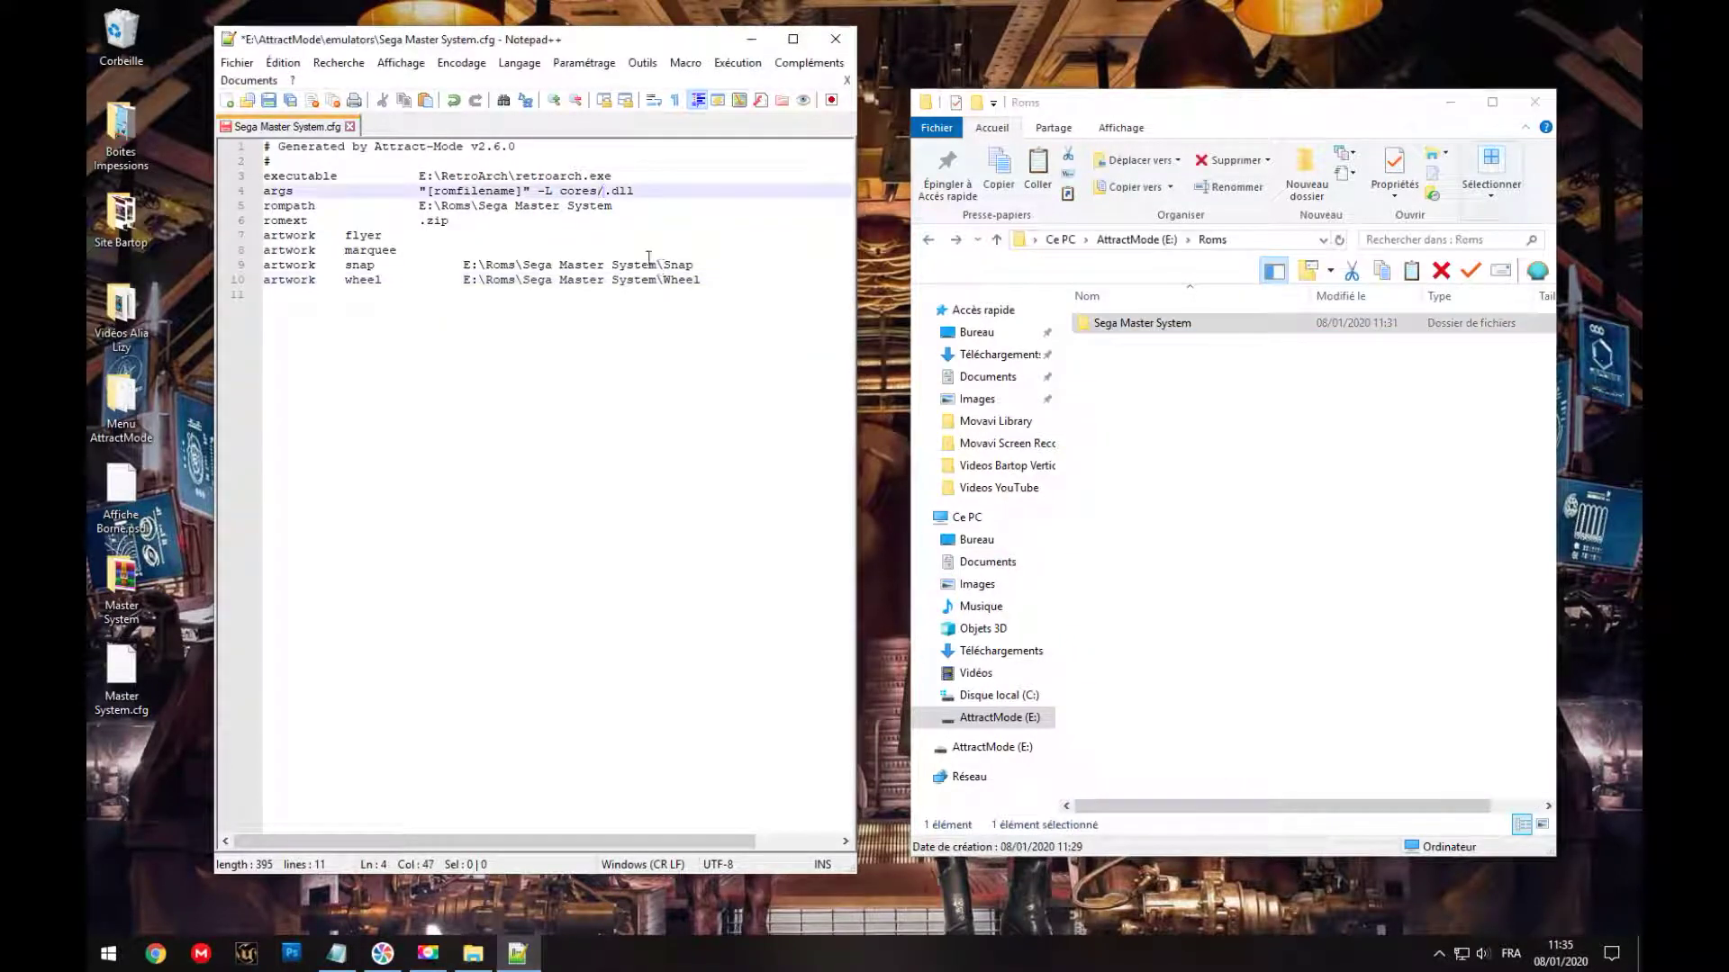
left_click(929, 241)
left_click(929, 241)
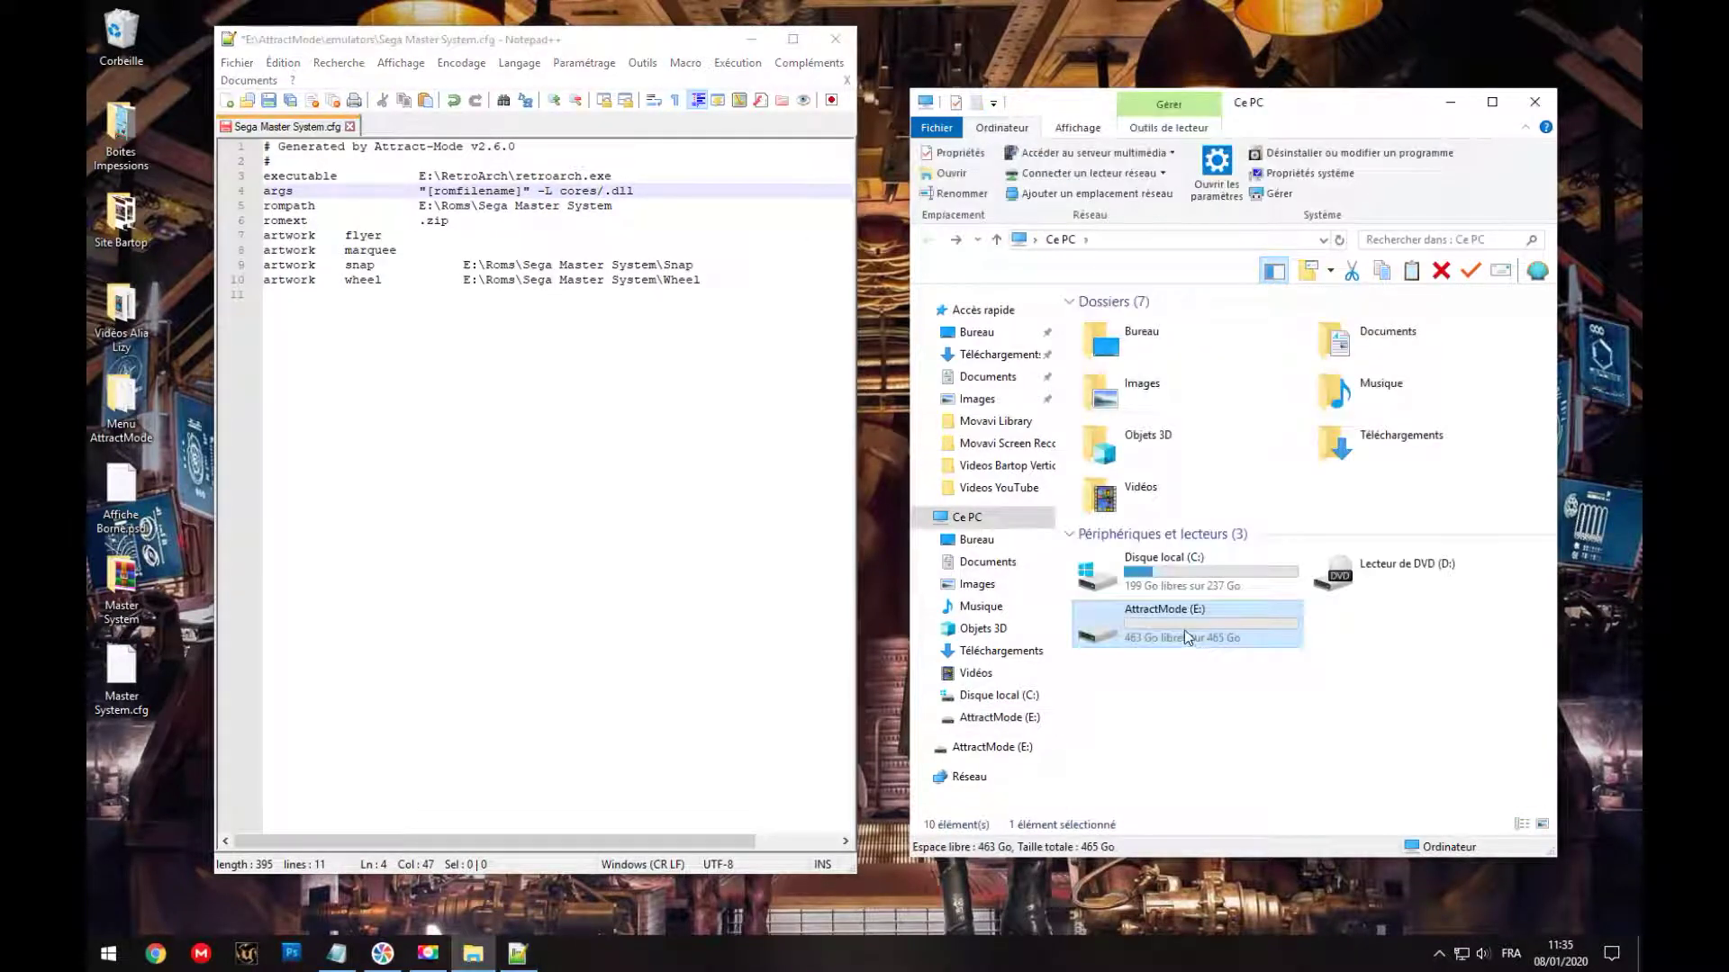
double_click(1184, 629)
double_click(1130, 344)
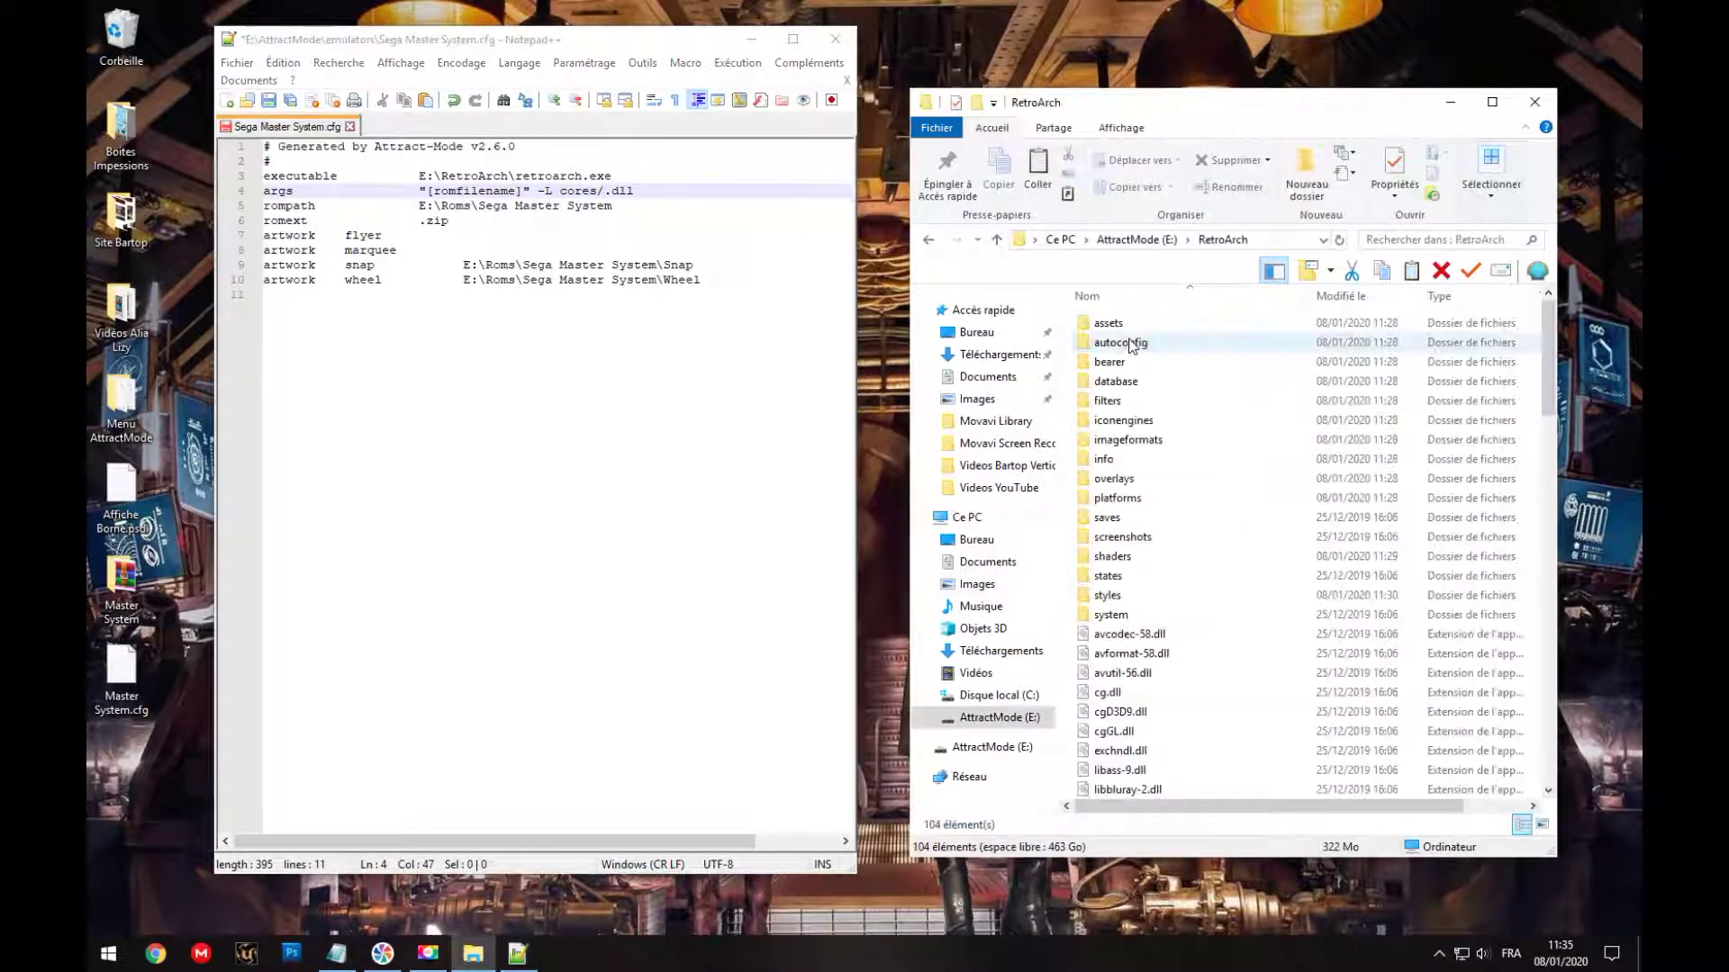
scroll(1188, 515, "down", 20)
scroll(1188, 510, "down", 2)
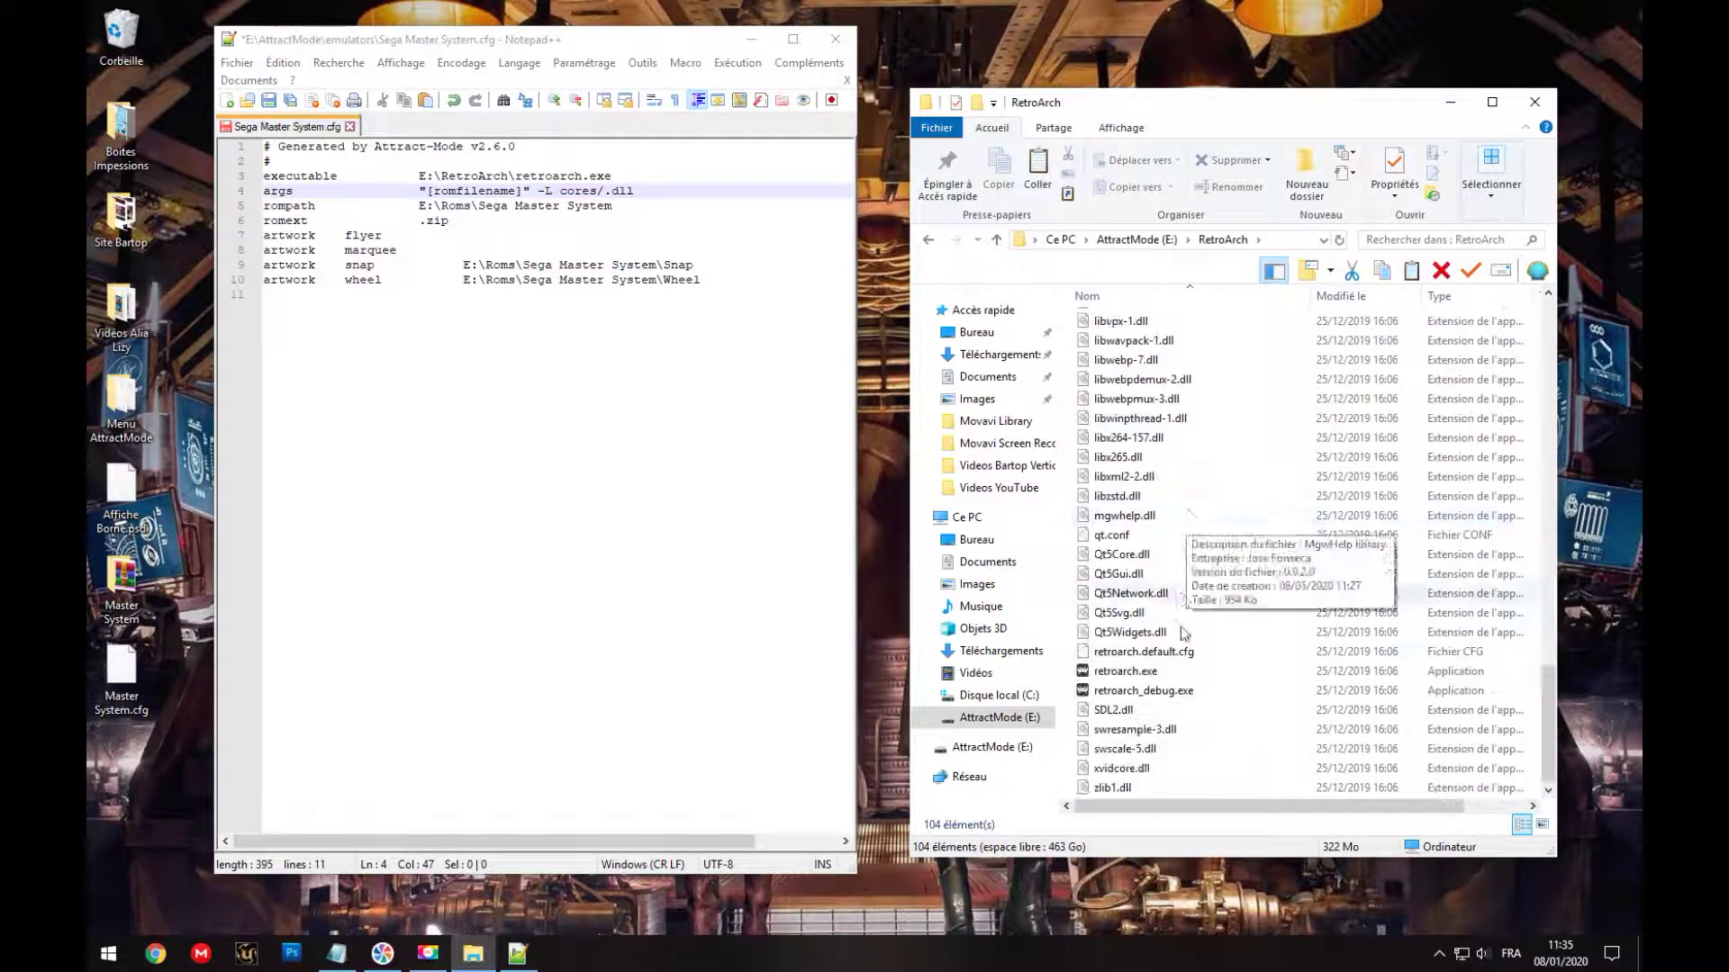
left_click(1144, 674)
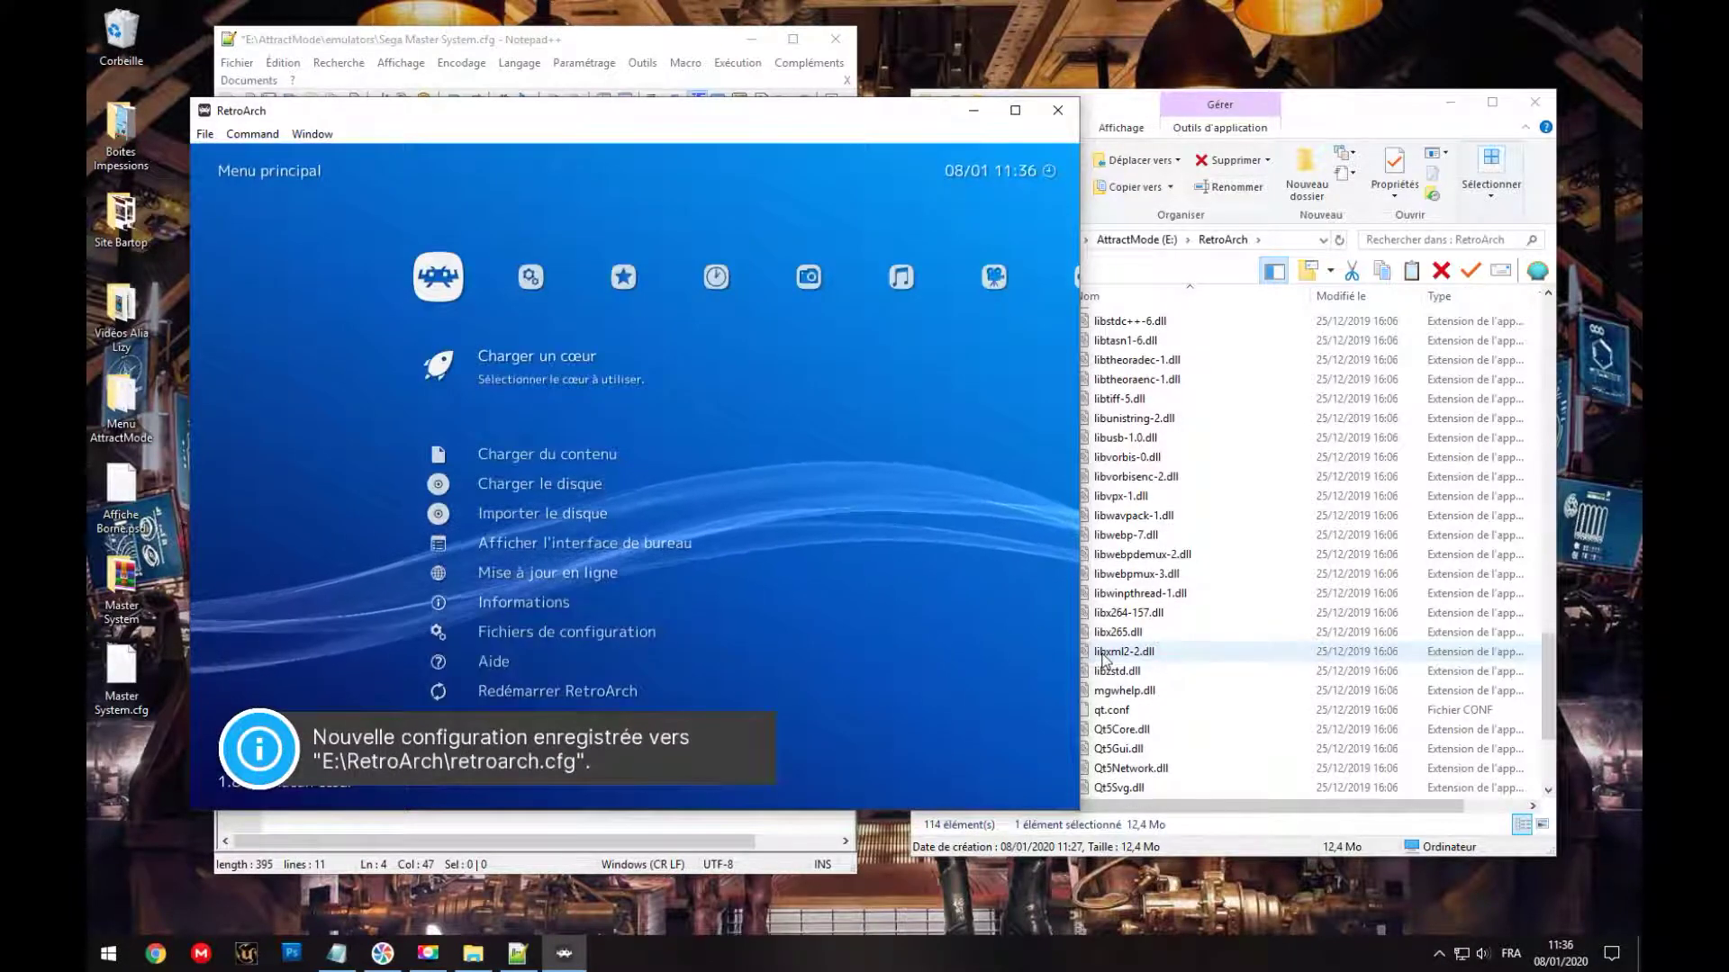
Step: Download the Sega - MS/GG/MD/CD (Genesis Plus GX) core from RetroArch's online core list
key("Return")
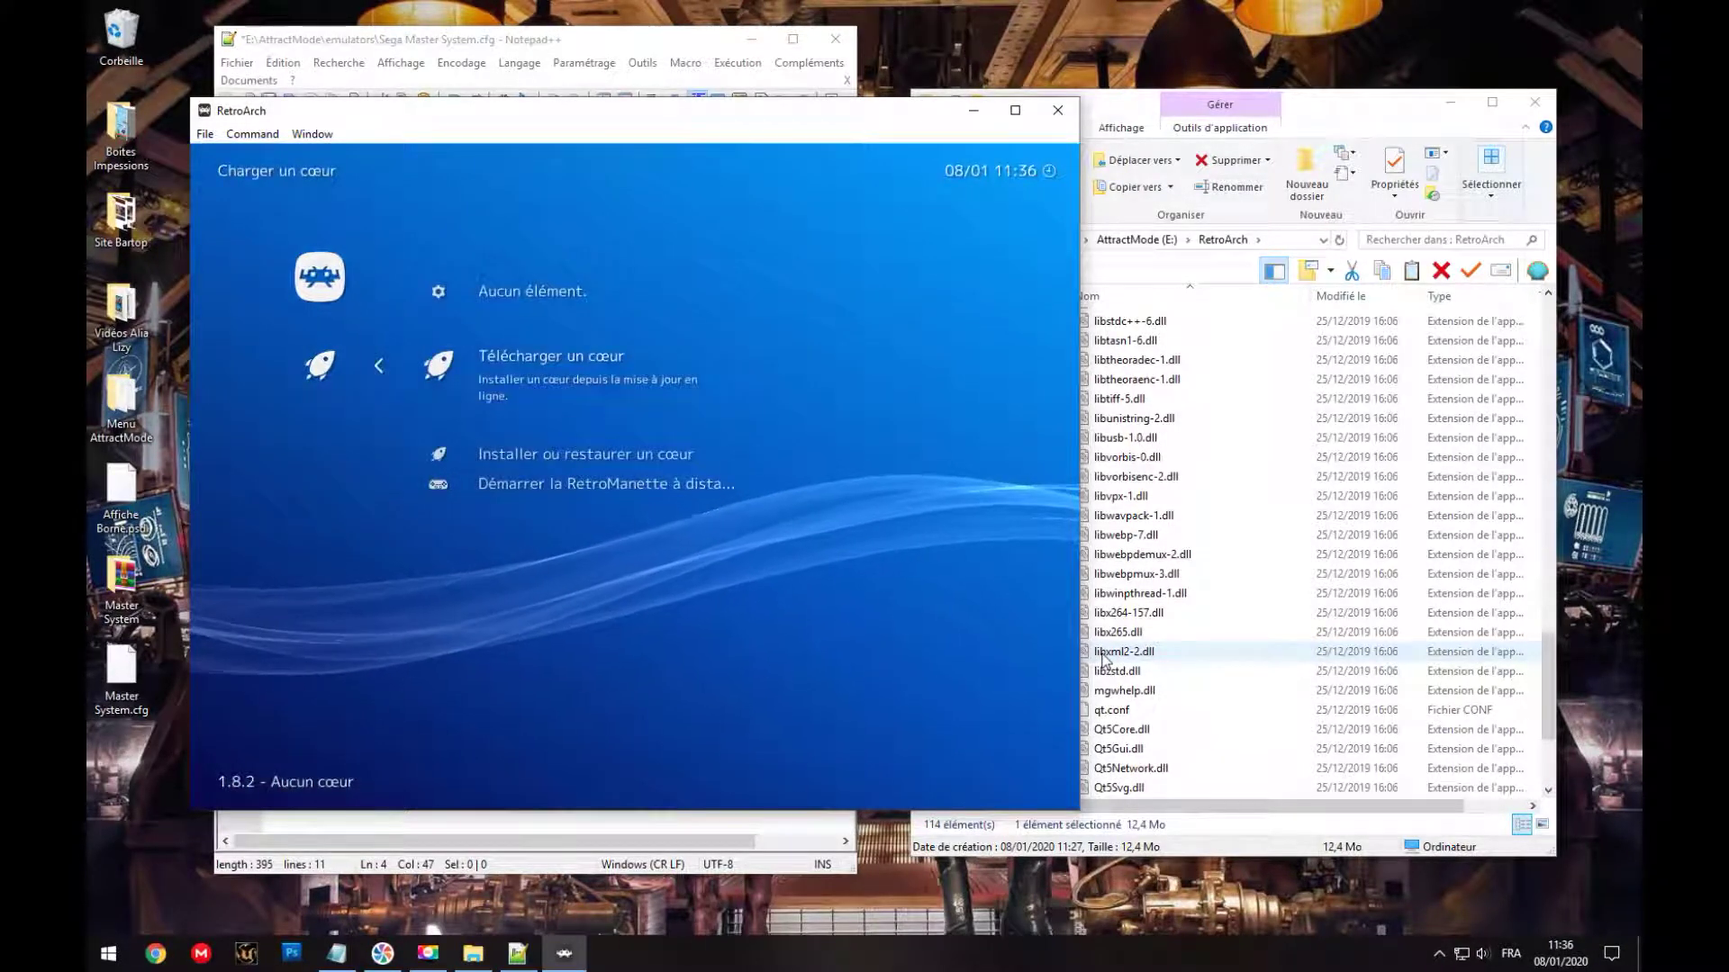
key("Return")
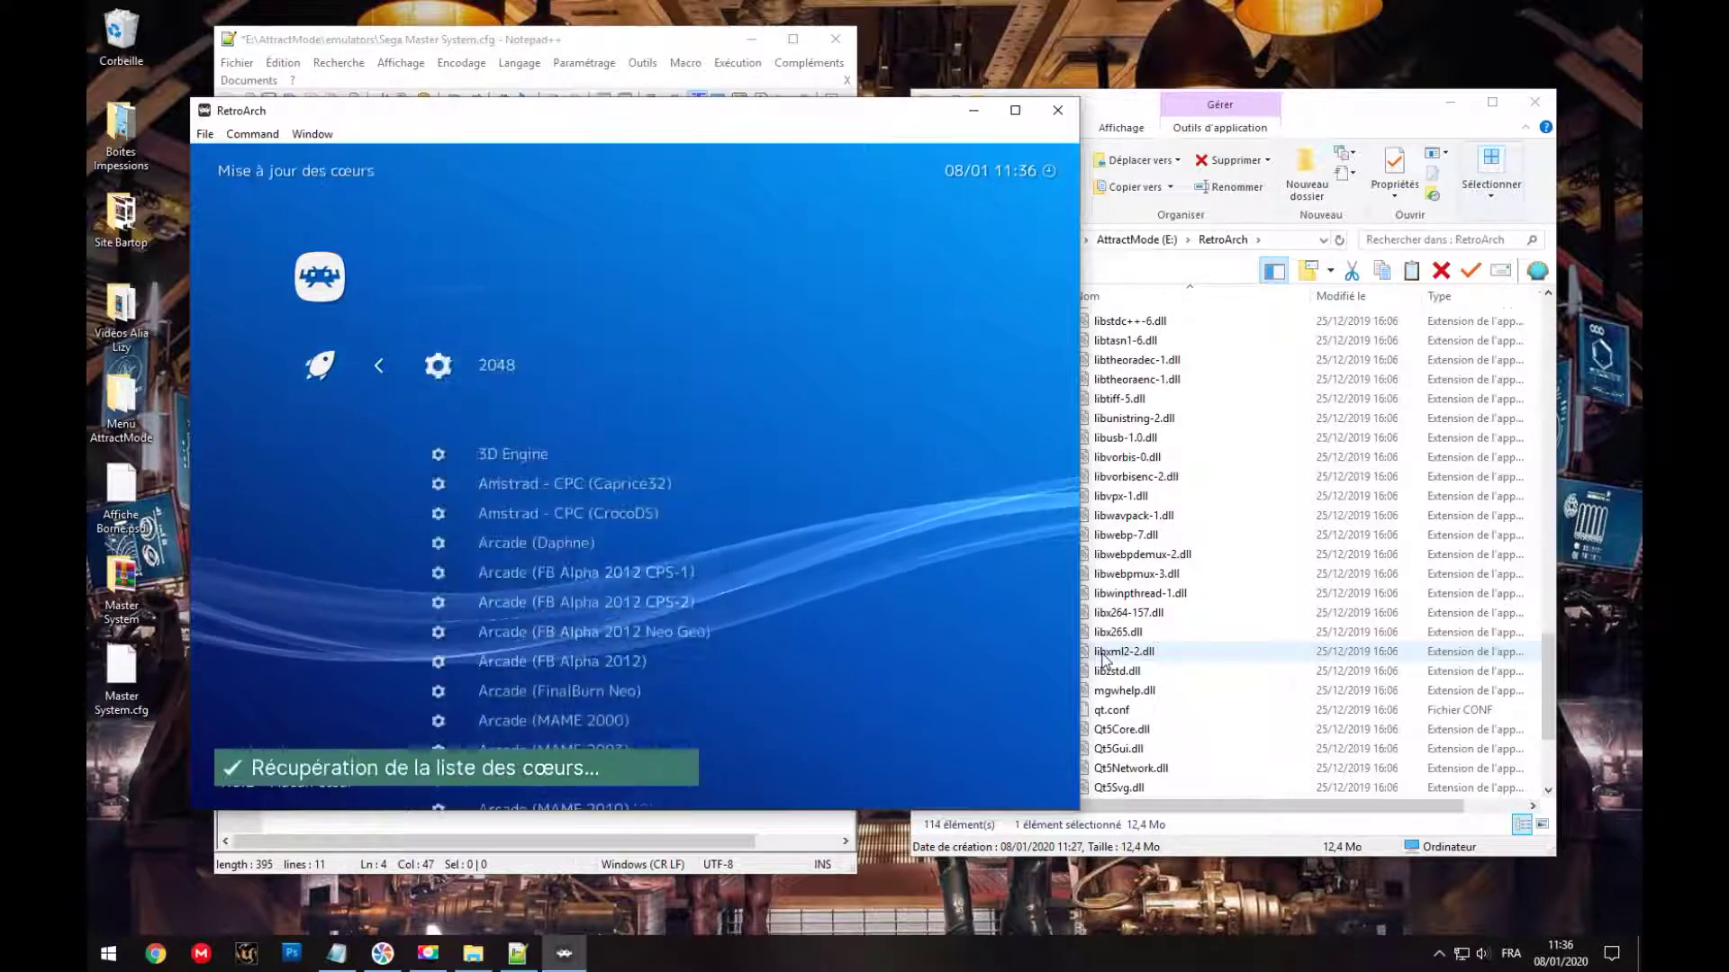
key("Down")
key("Down")
key("Down")
key("Down")
key("Down")
key("Down")
key("Down")
key("Down")
key("Down")
key("Down")
key("Down")
key("Down")
key("Down")
key("Down")
key("Down")
key("Down")
key("Down")
key("Down")
key("Down")
key("Down")
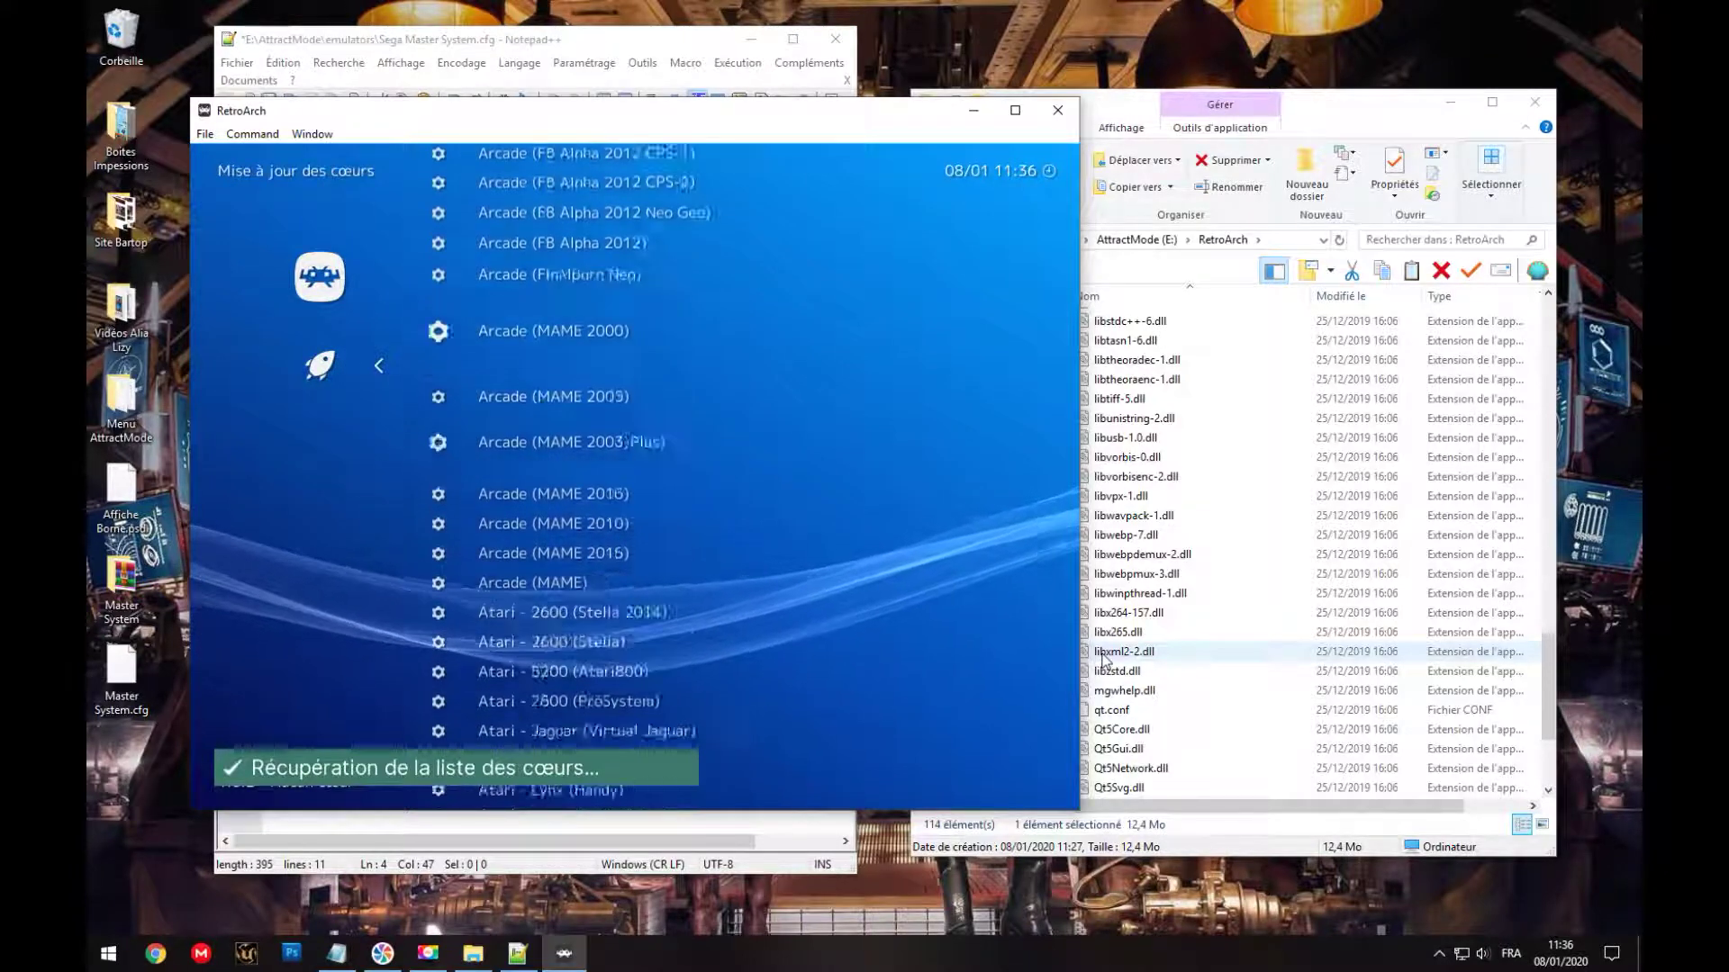
key("Down")
key("Down")
key("Down")
key("Down")
key("Down")
key("Down")
key("Down")
key("Down")
key("Down")
key("Down")
key("Down")
key("Down")
key("Down")
key("Down")
key("Down")
key("Down")
key("Down")
key("Down")
key("Down")
key("Down")
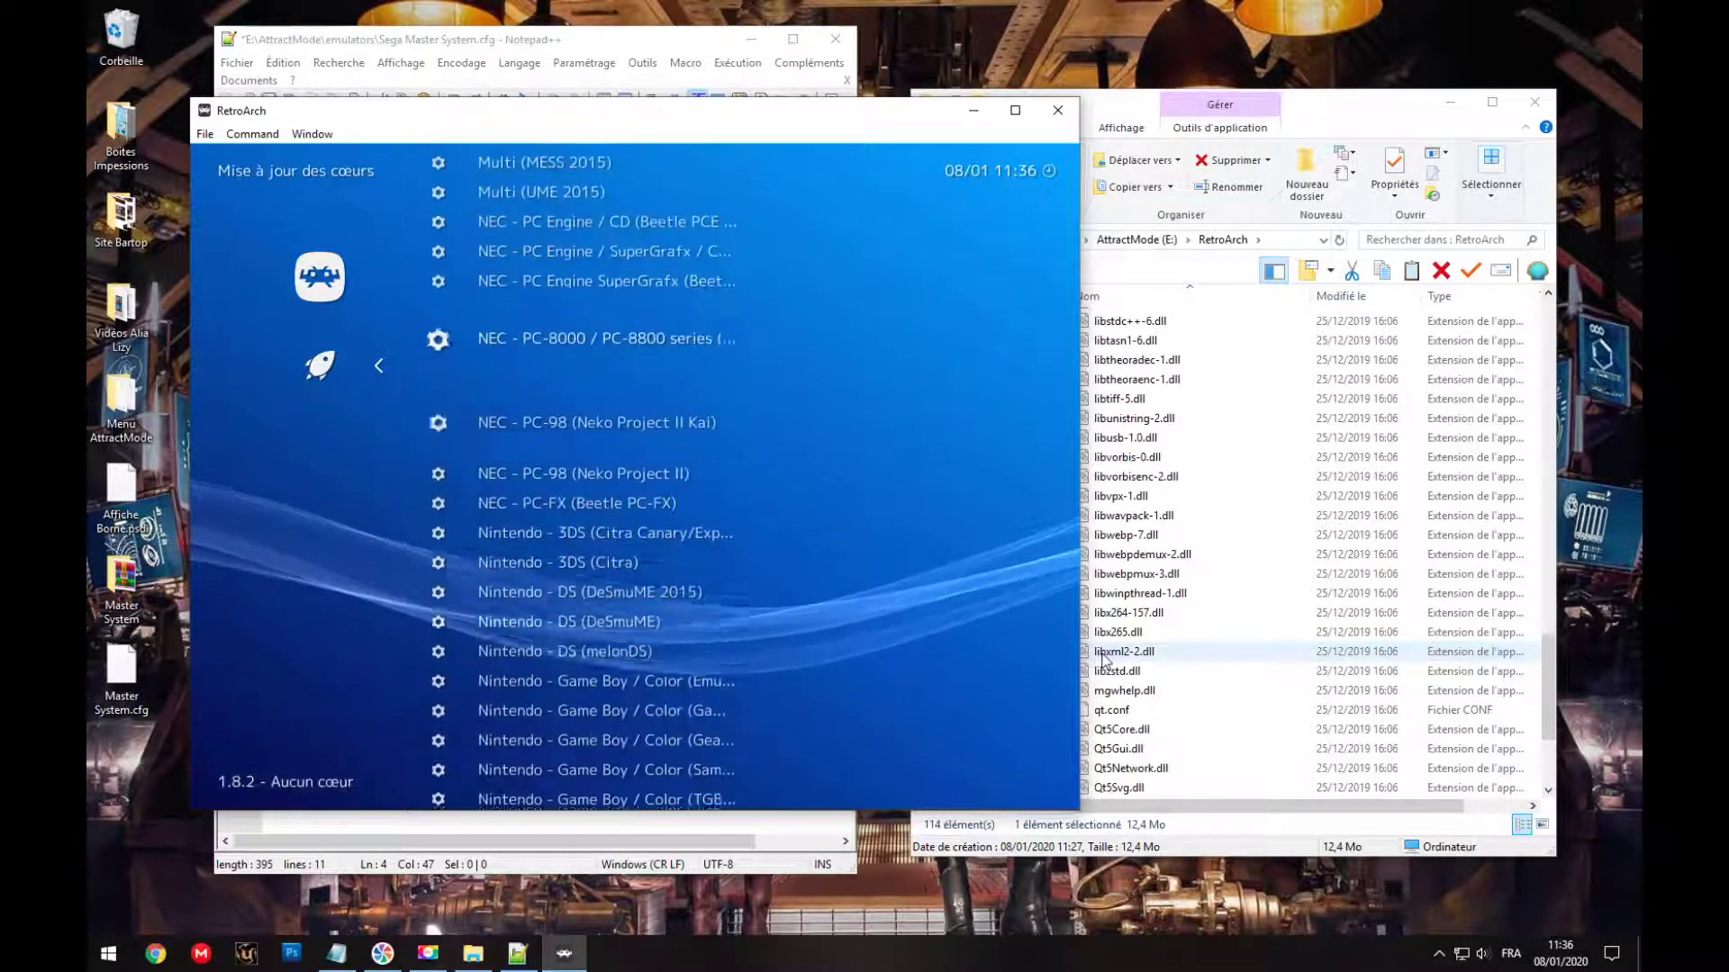
key("Down")
key("Down")
key("Down")
key("Down")
key("Down")
key("Down")
key("Down")
key("Down")
key("Down")
key("Down")
key("Down")
key("Down")
key("Down")
key("Down")
key("Down")
key("Down")
key("Down")
key("Down")
key("Down")
key("Down")
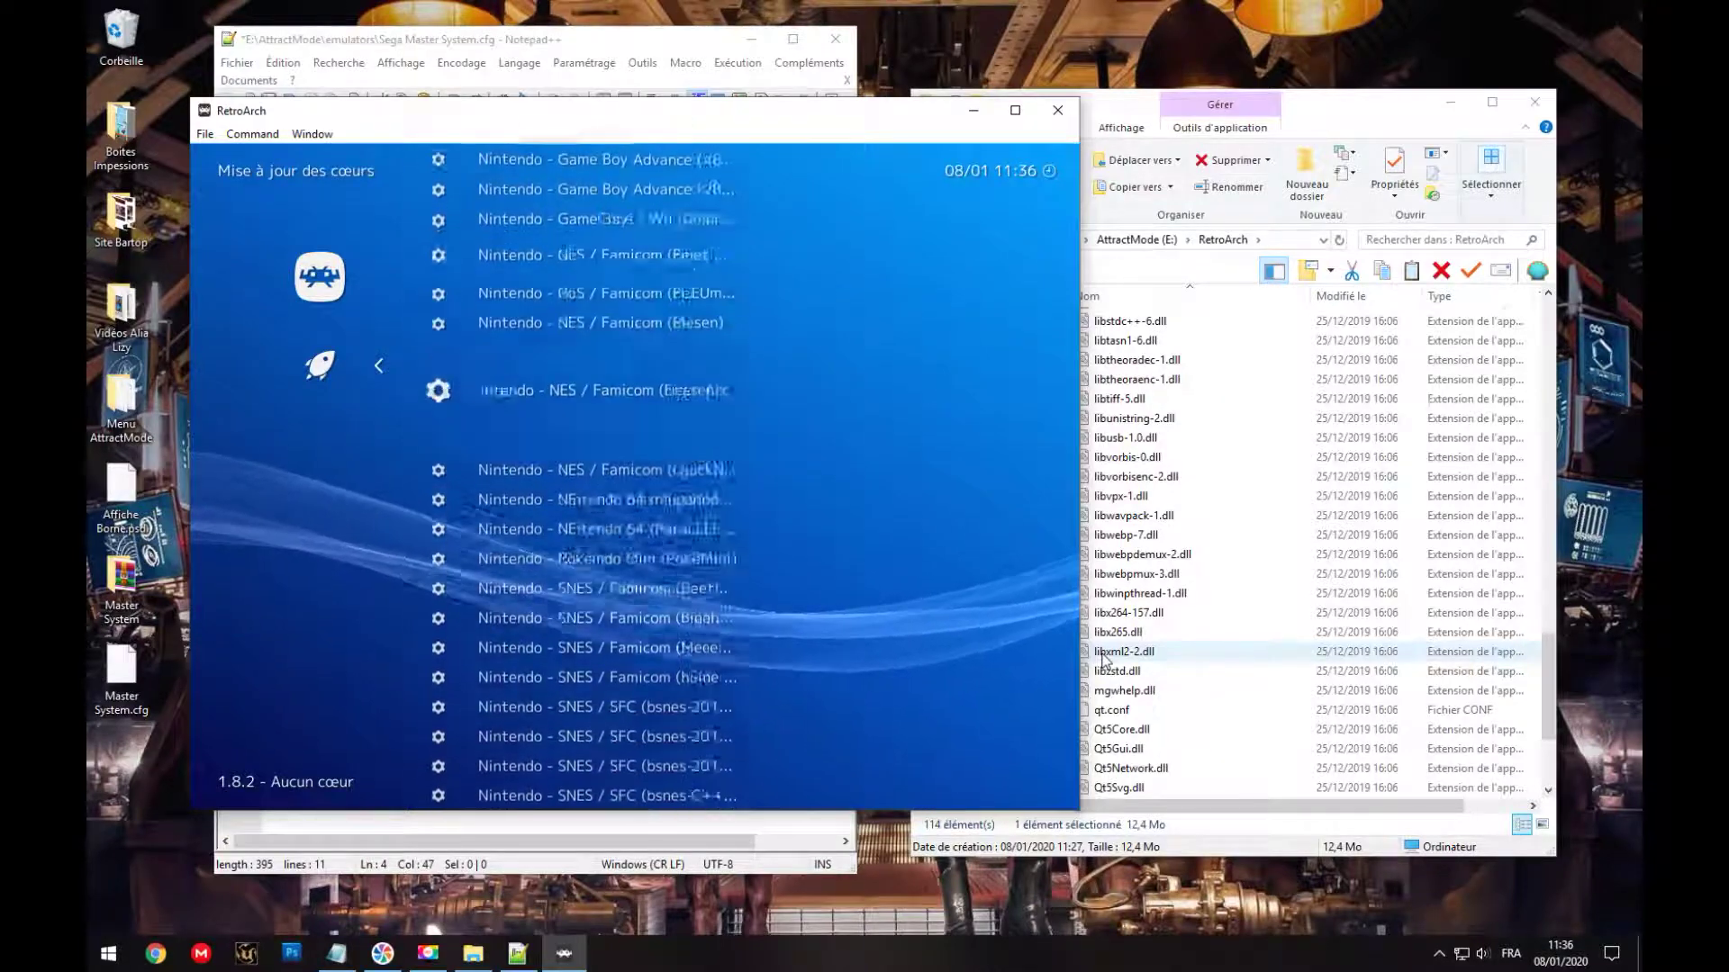
key("Down")
key("Down")
key("Down")
key("Down")
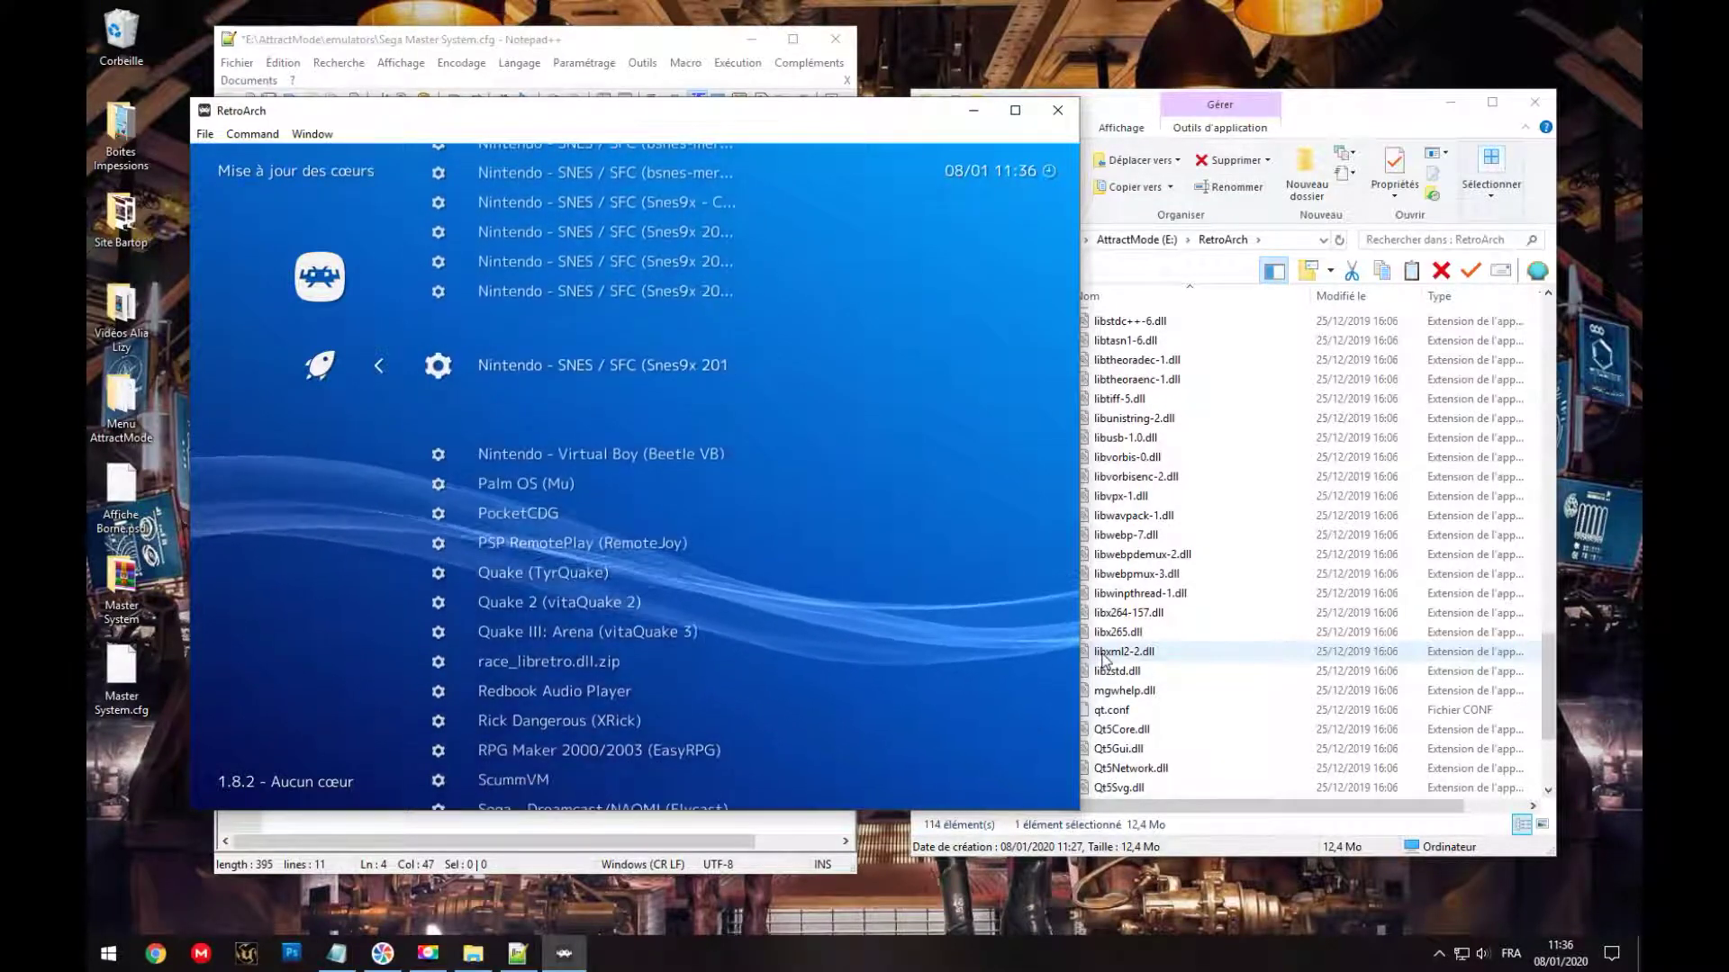
key("Down")
key("Down")
key("Down")
key("Down")
key("Down")
key("Down")
key("Down")
key("Down")
key("Down")
key("Down")
key("Down")
key("Down")
key("Down")
key("Down")
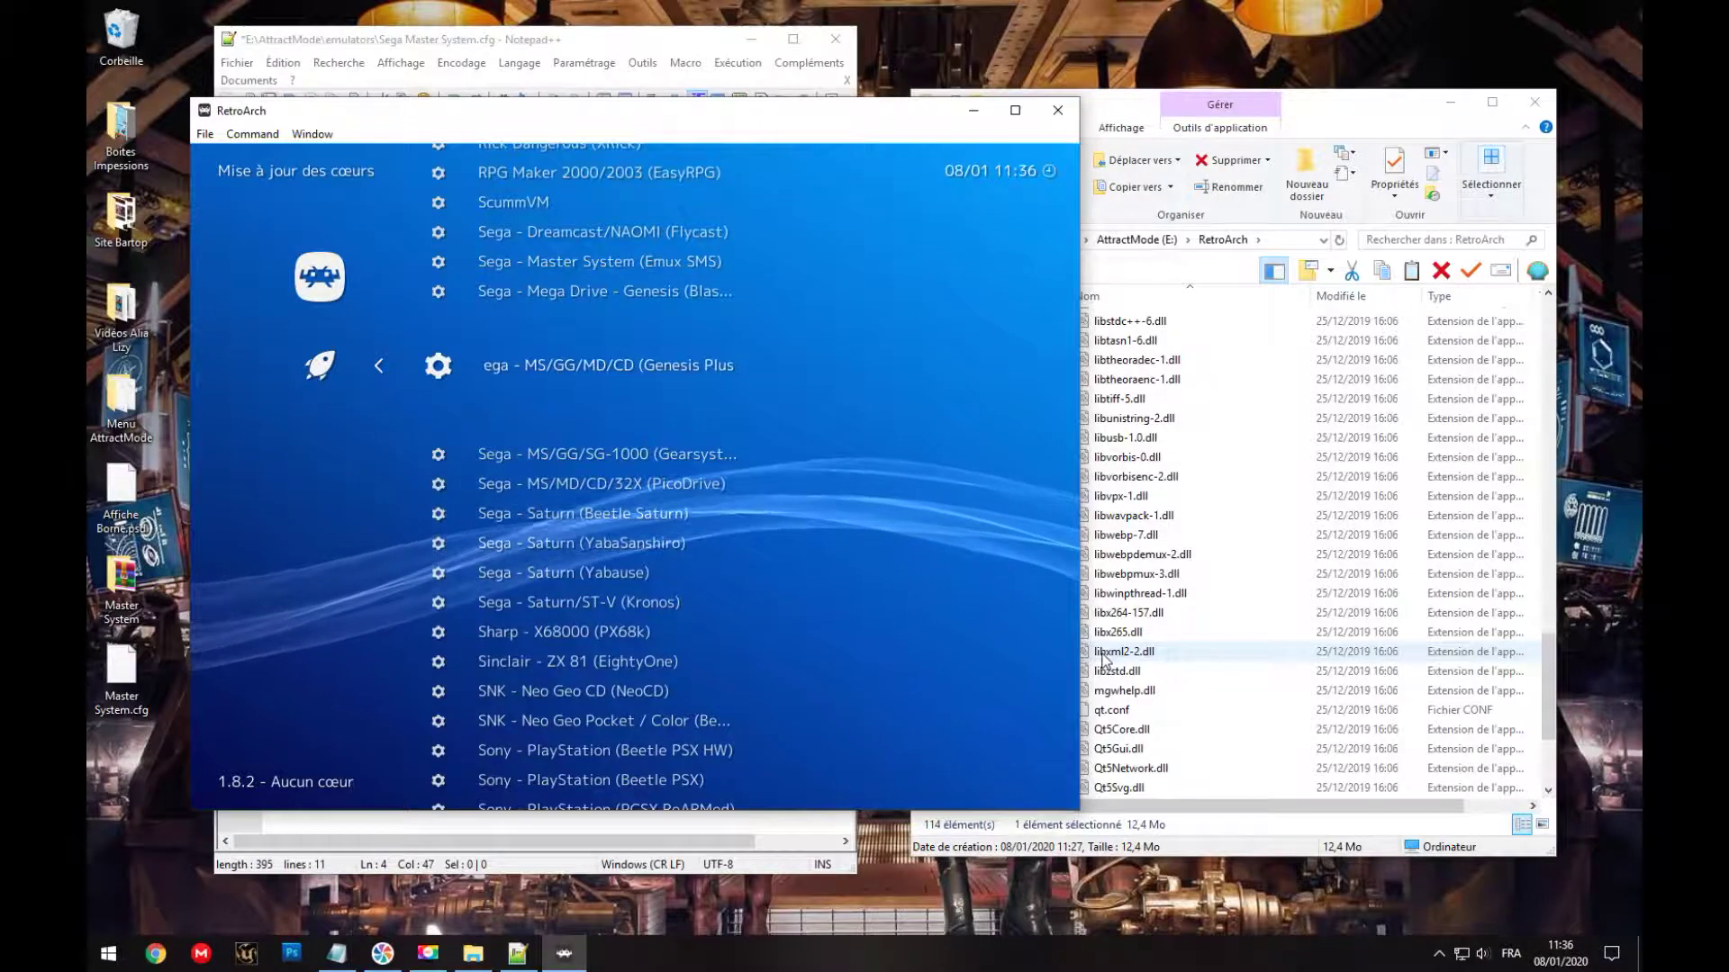
key("Return")
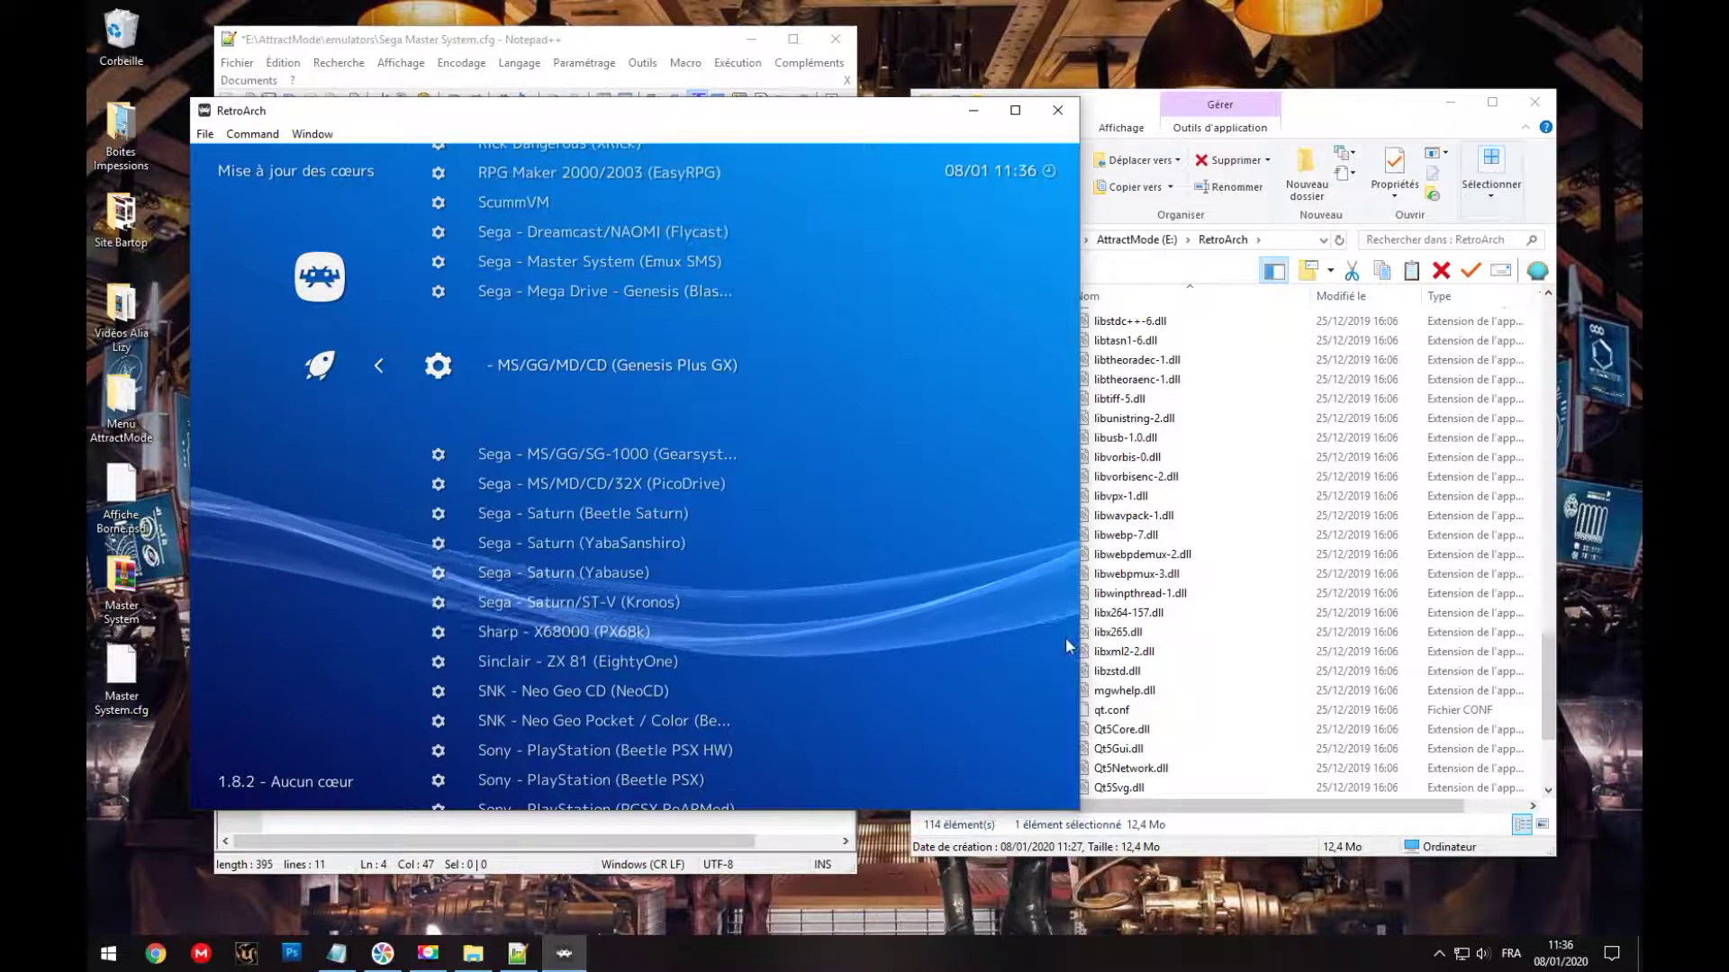
Step: Close RetroArch and open the cores folder inside the RetroArch folder on the E: drive
left_click(328, 142)
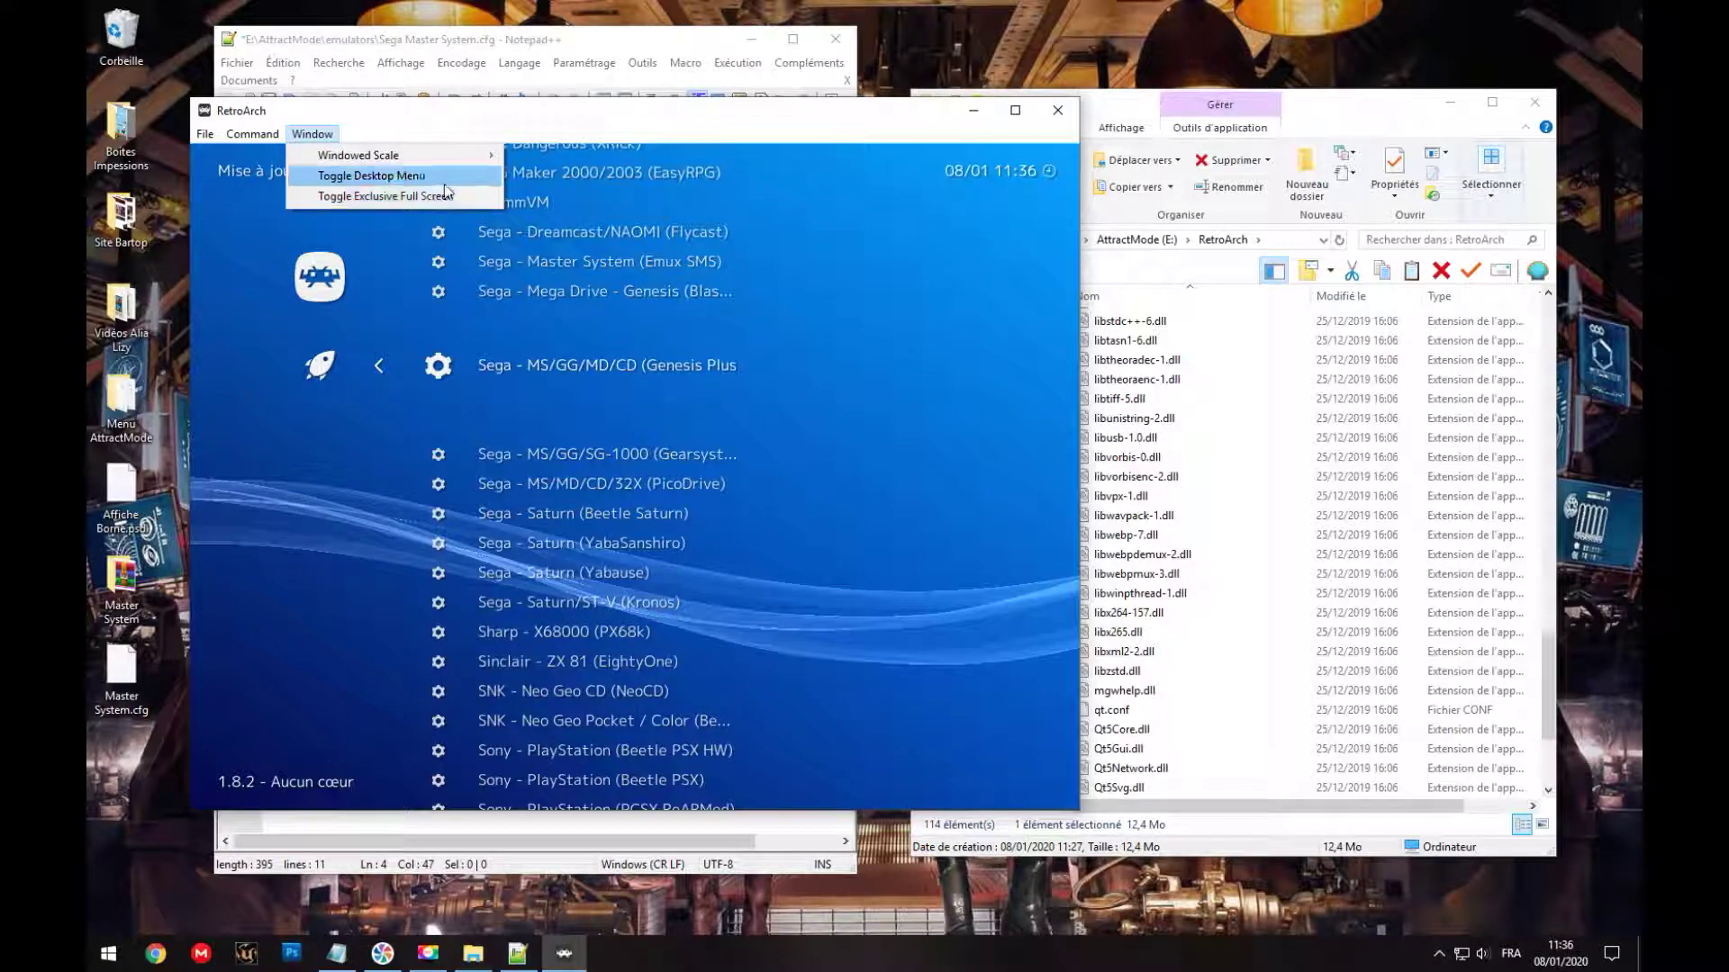
left_click(1058, 111)
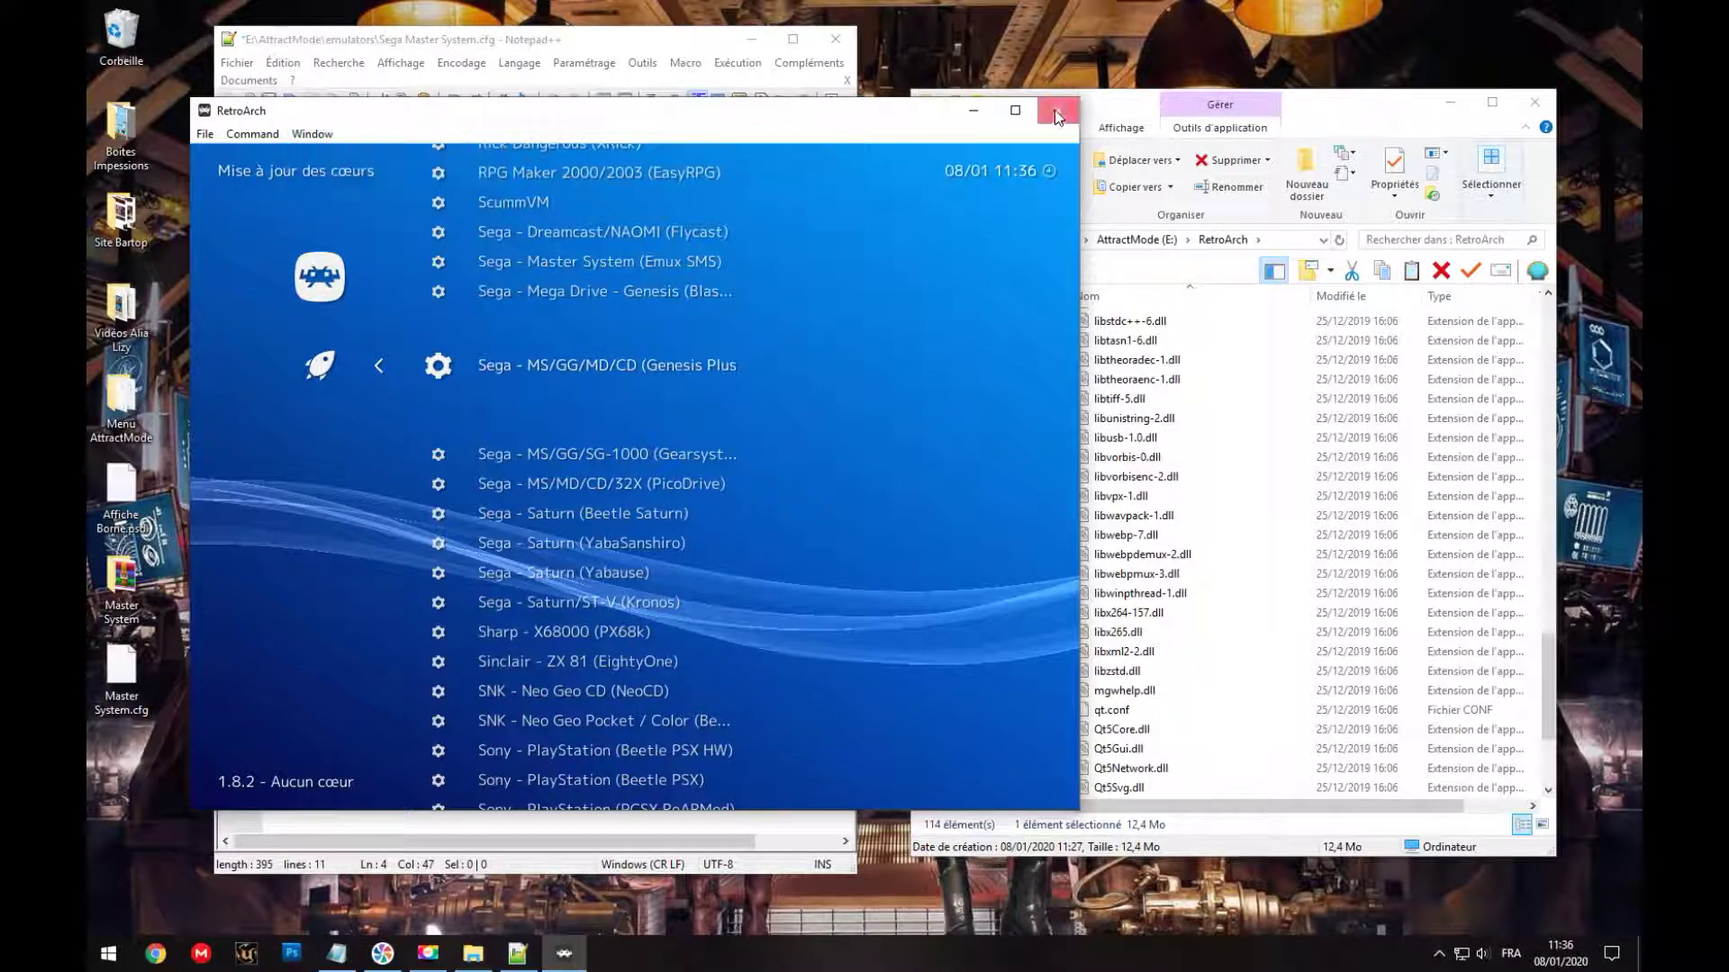
left_click_drag(1547, 681, 1536, 335)
double_click(1109, 420)
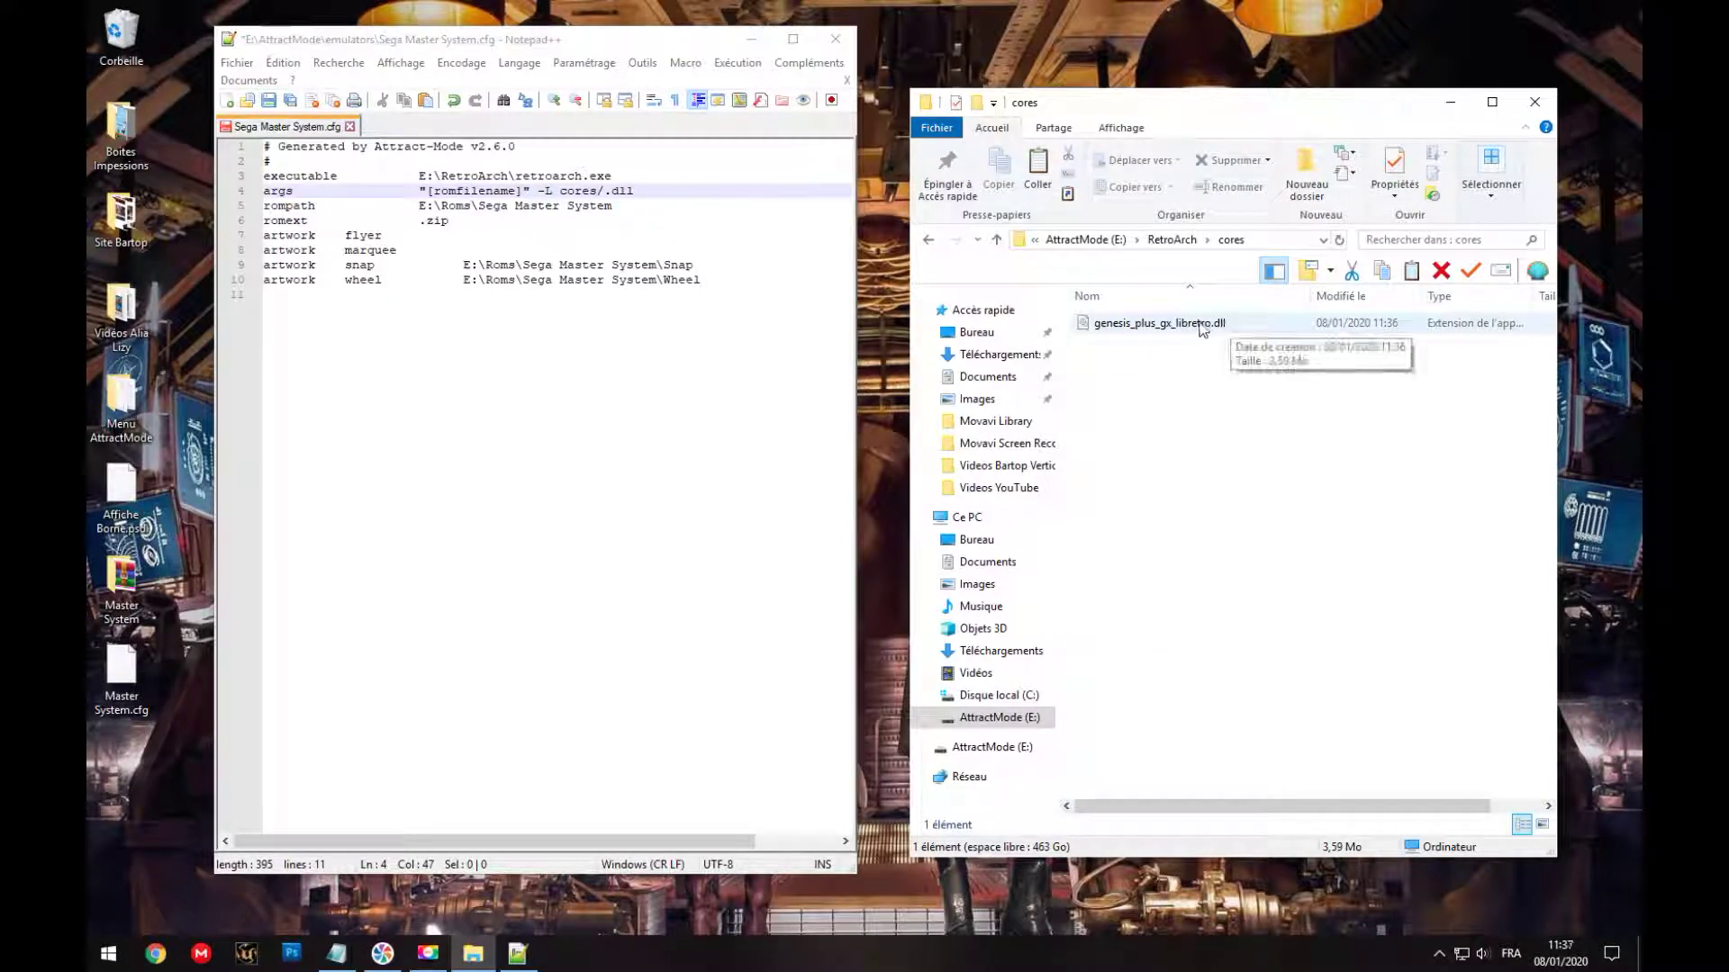
Step: Copy the core file's name genesis_plus_gx_libretro and paste it before .dll in the args line of Sega Master System.cfg
right_click(1145, 324)
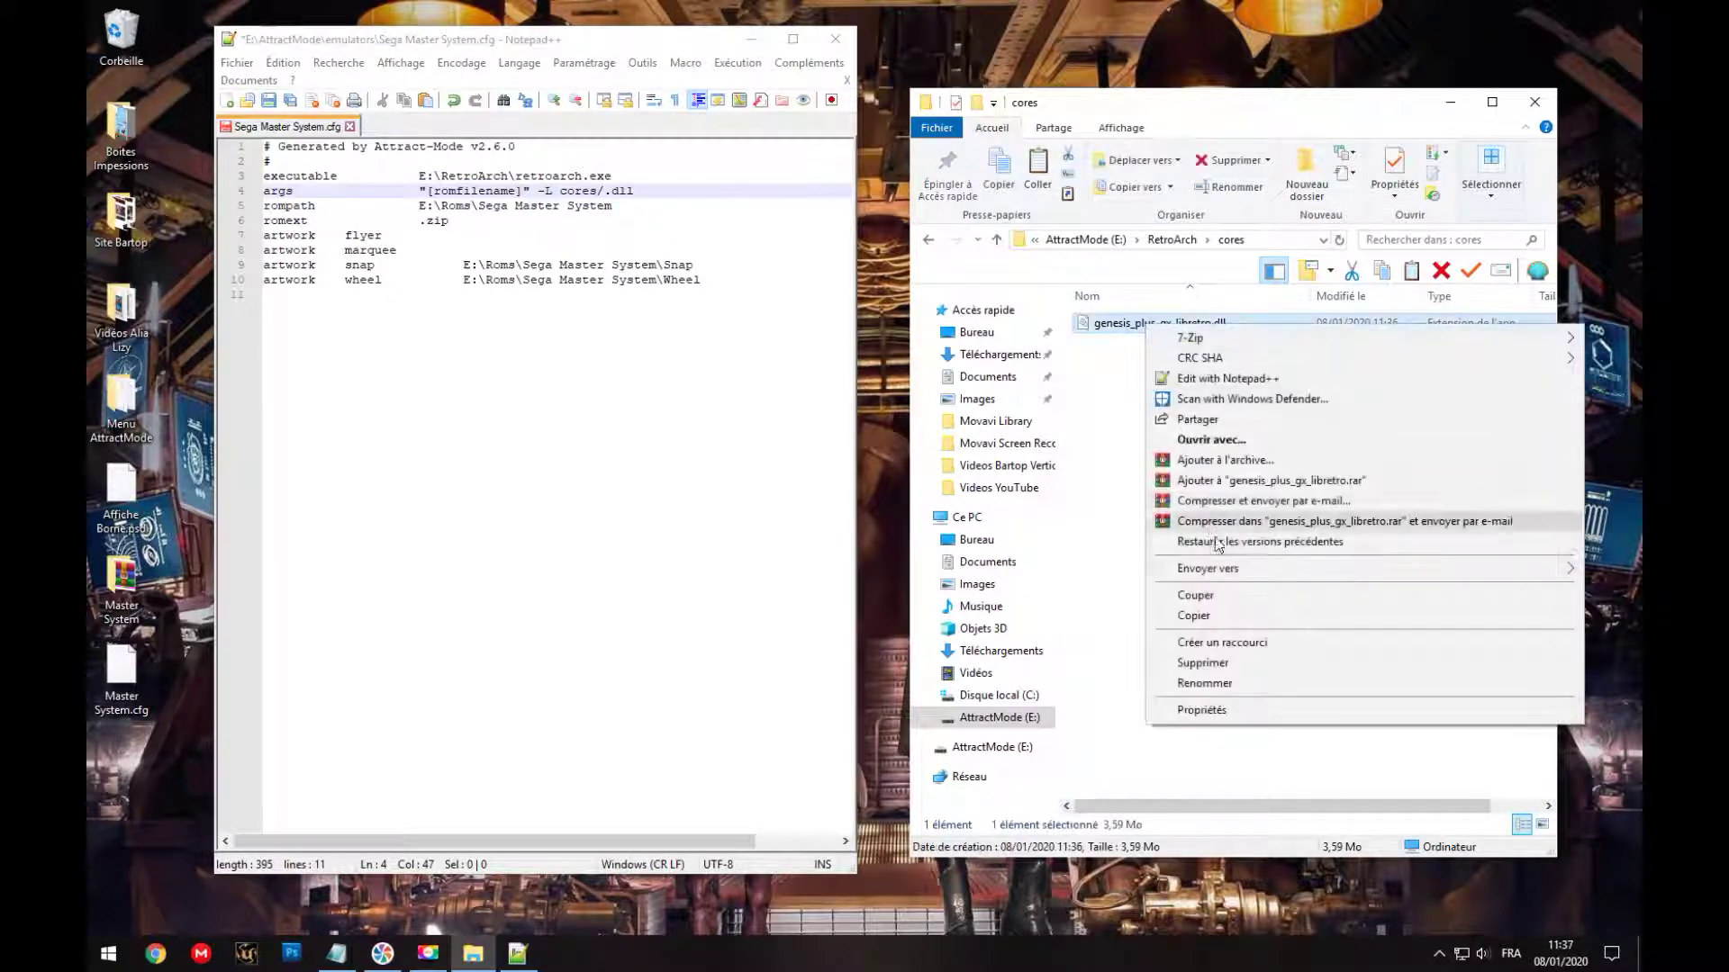
left_click(1205, 683)
key("ctrl+c")
right_click(1152, 323)
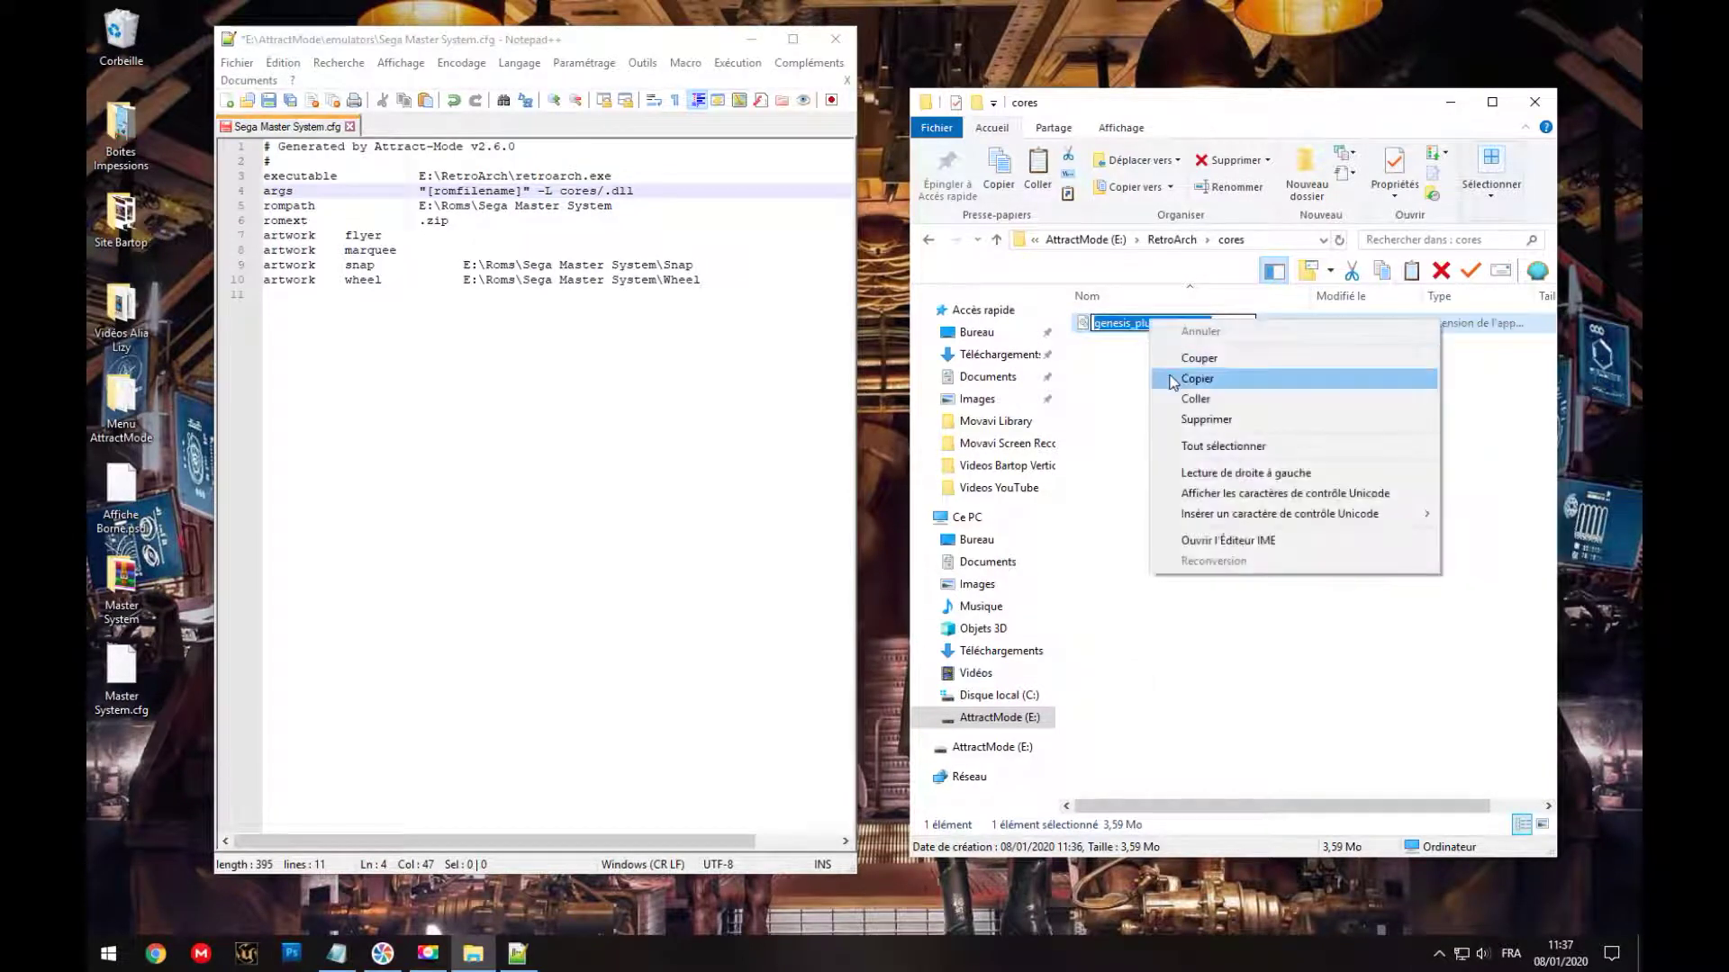
left_click(1197, 379)
left_click(603, 192)
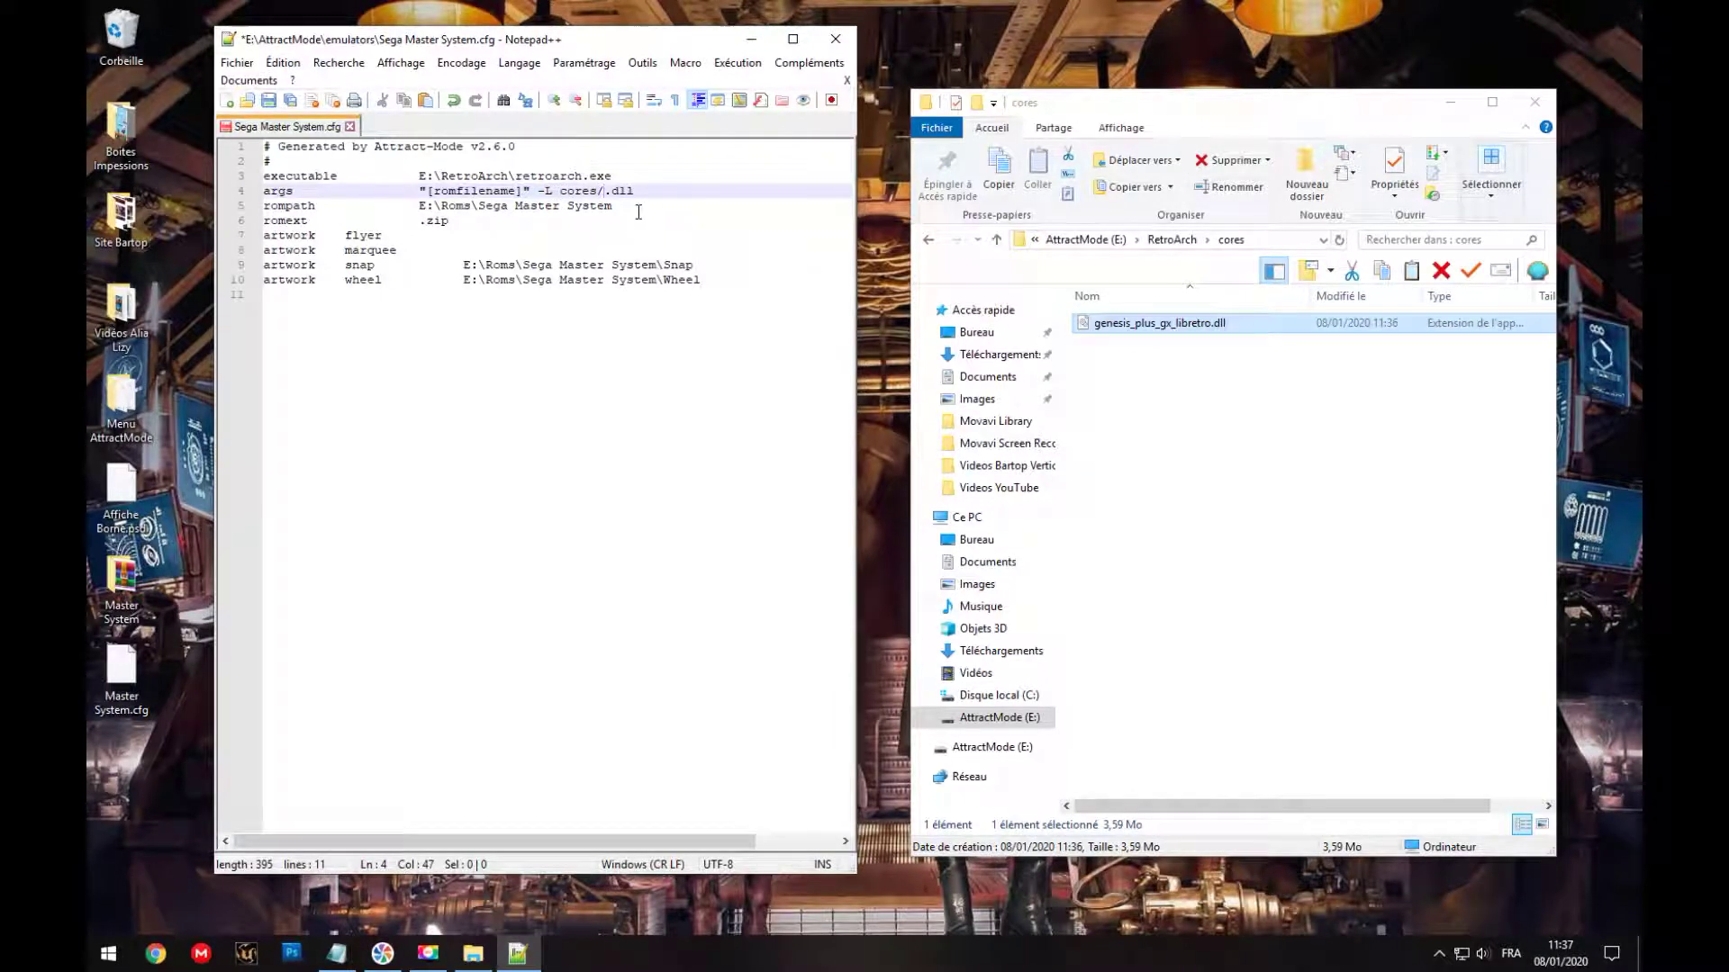
key("ctrl+v")
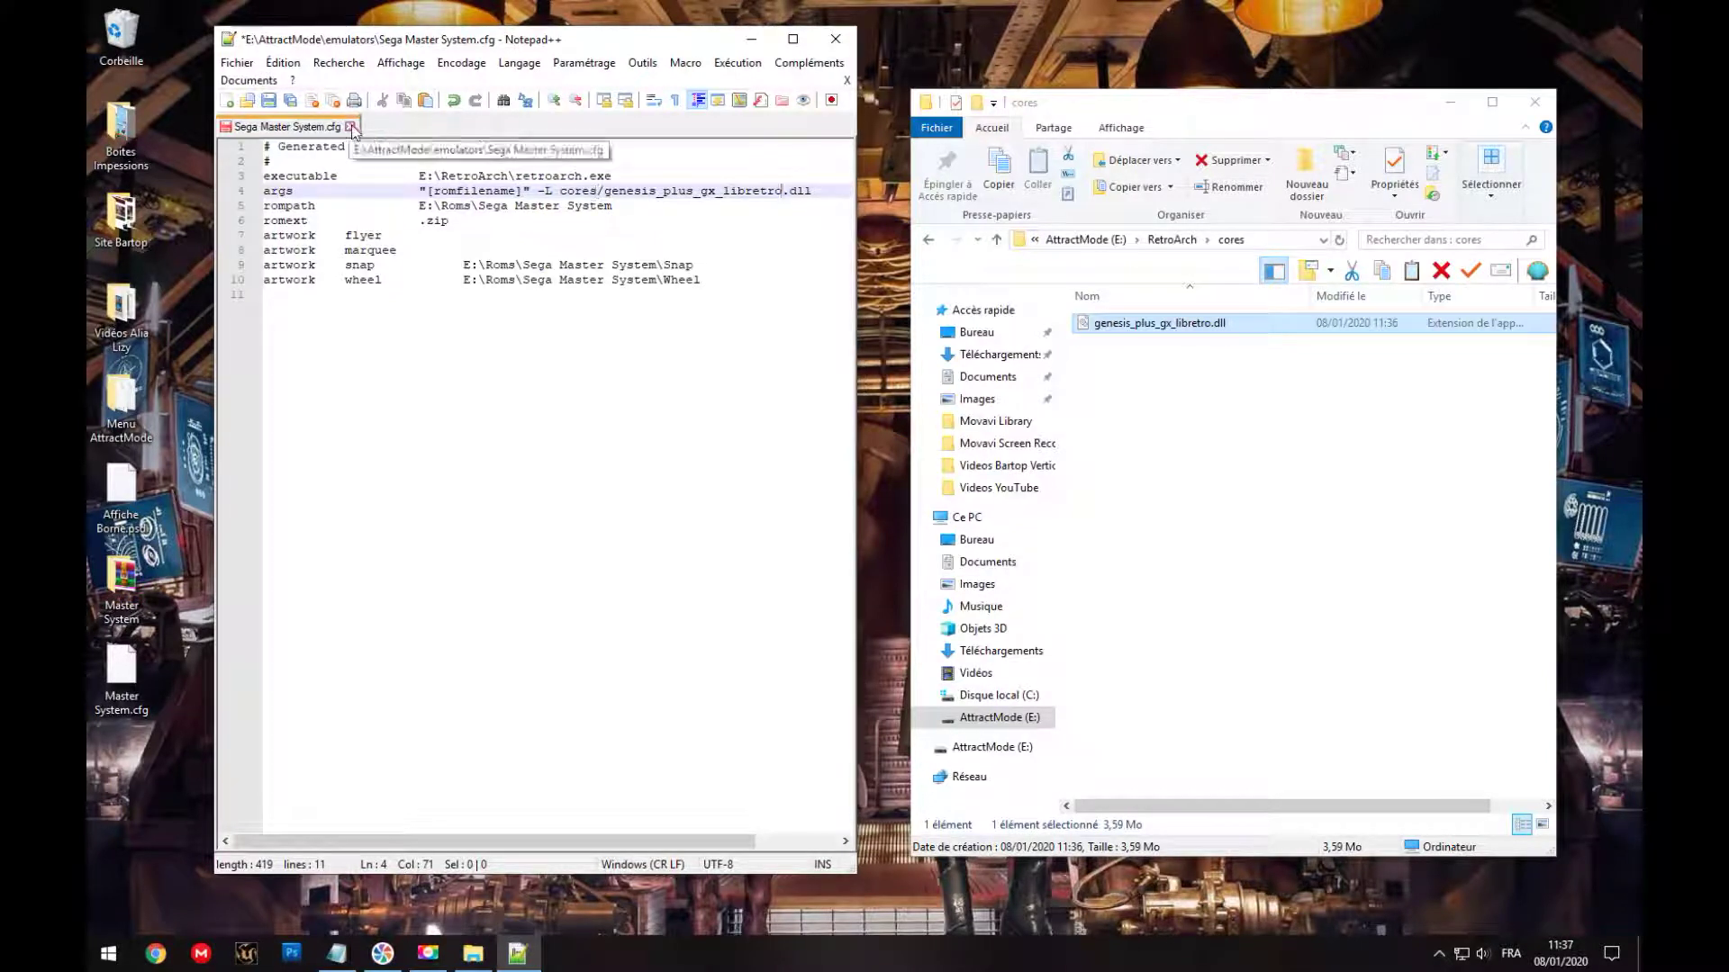
Step: Save the changes to Sega Master System.cfg and close the text editor
left_click(350, 127)
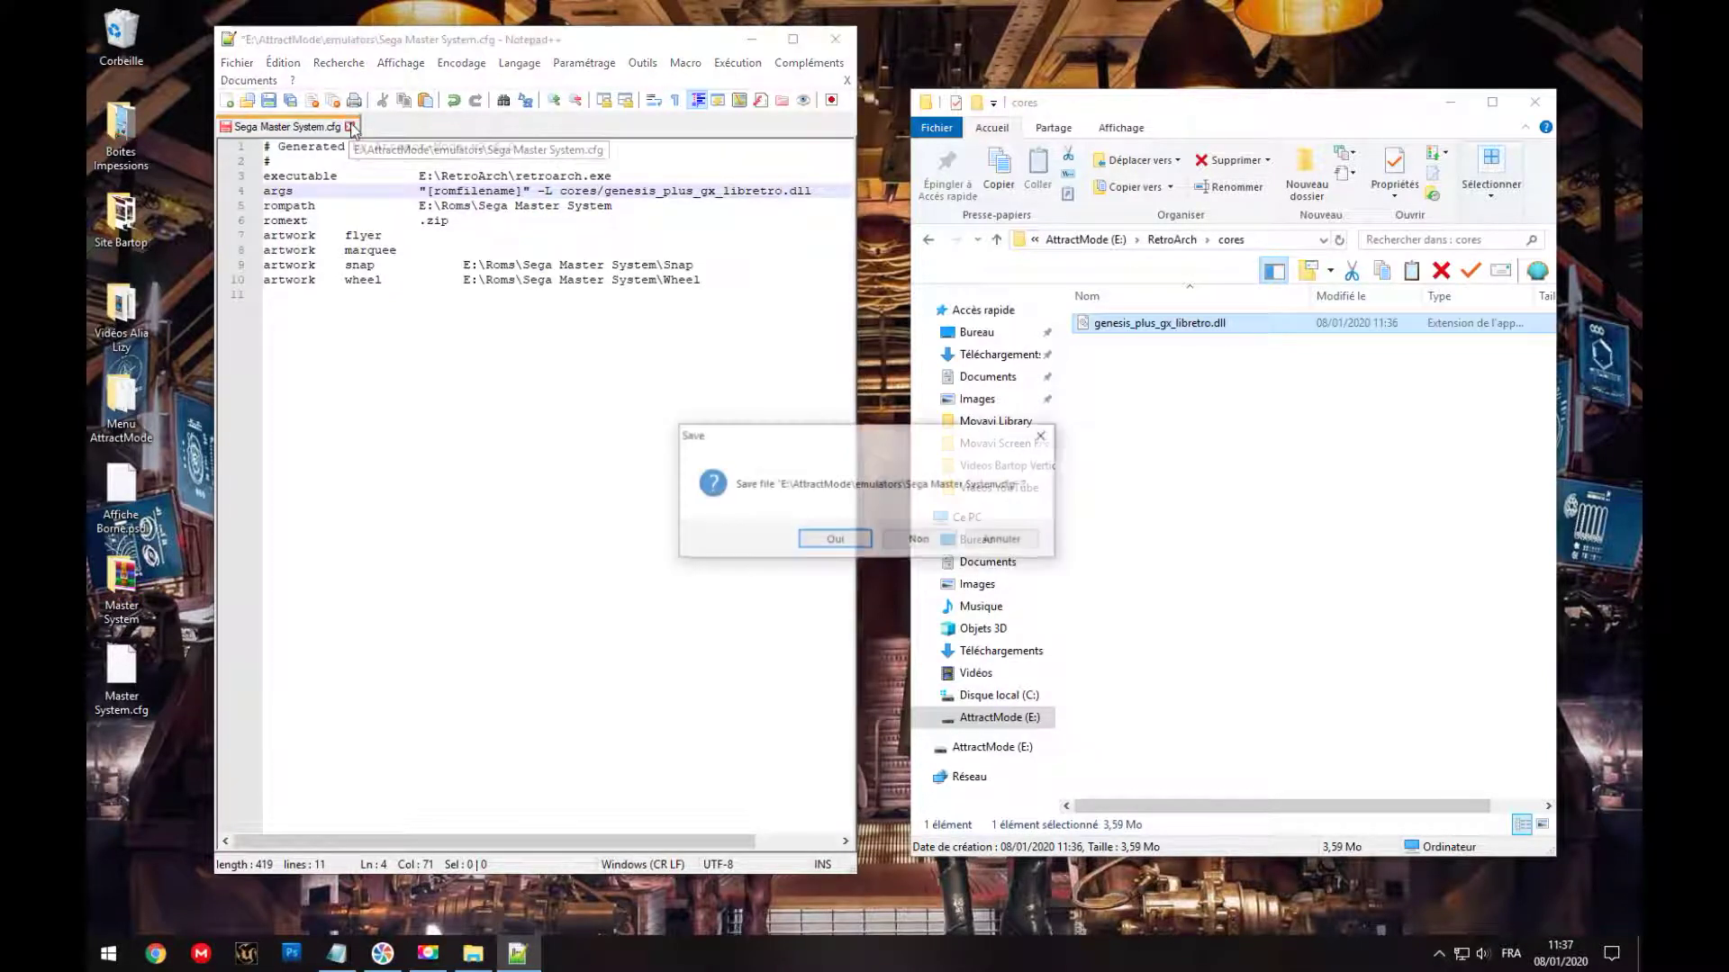
left_click(835, 539)
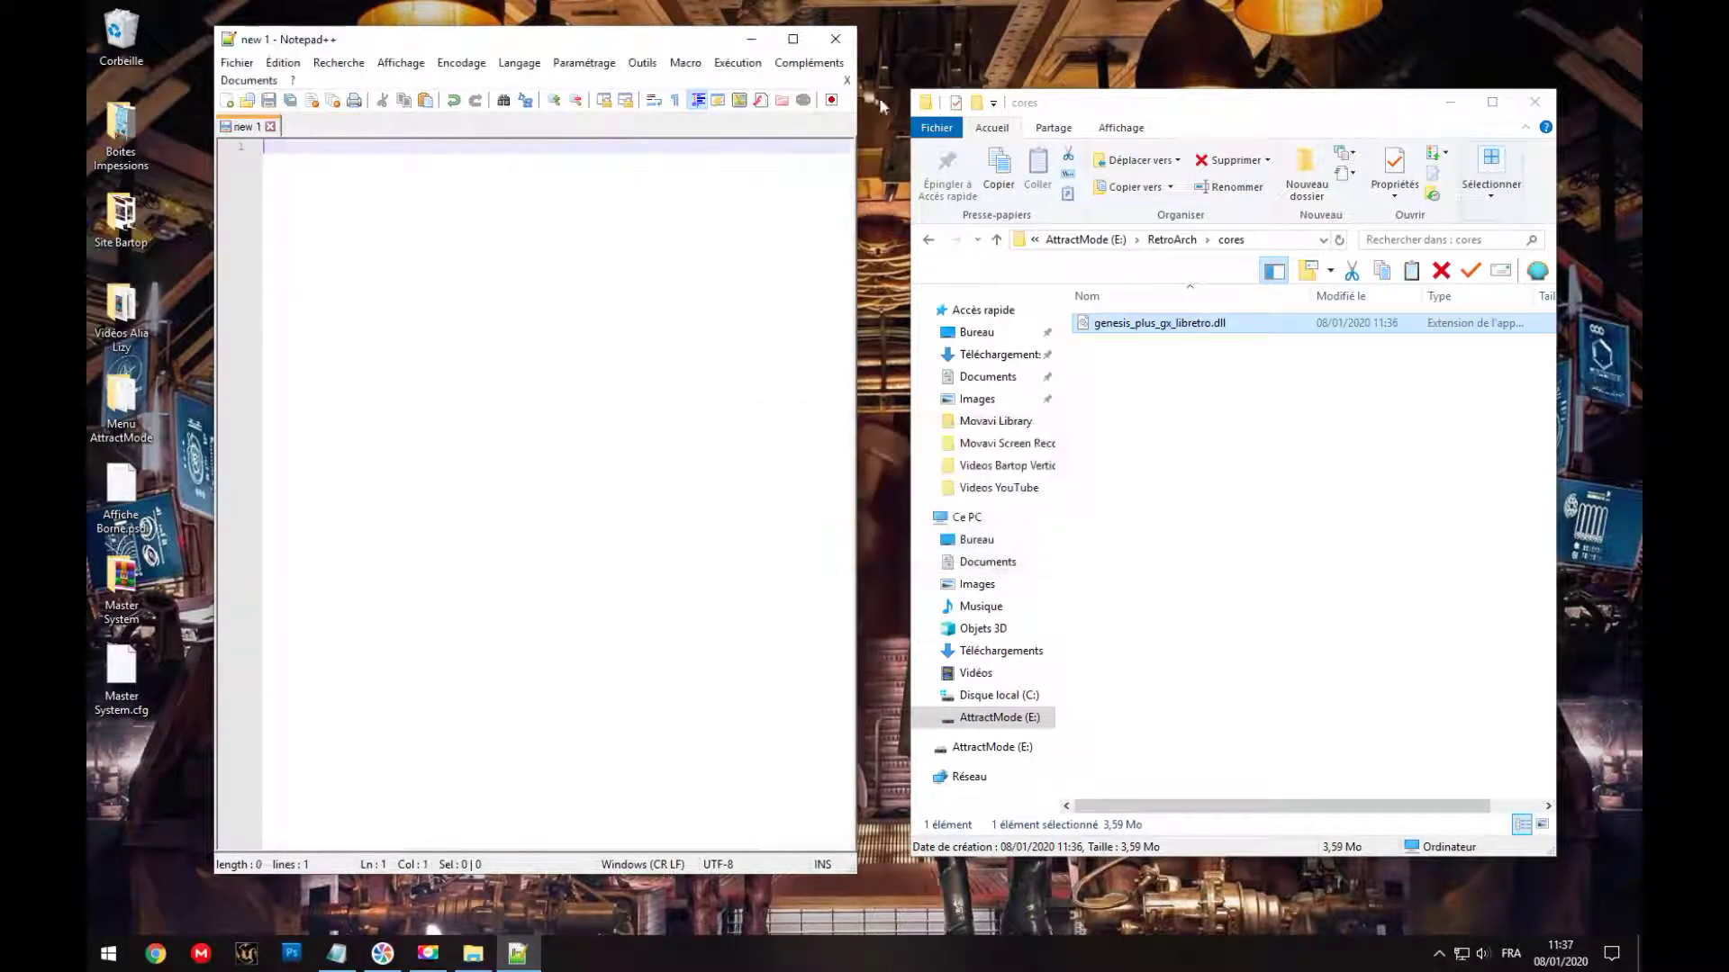
left_click(836, 39)
Step: Open the snap folder inside menu-art of the AttractMode folder on the E: drive
left_click(922, 239)
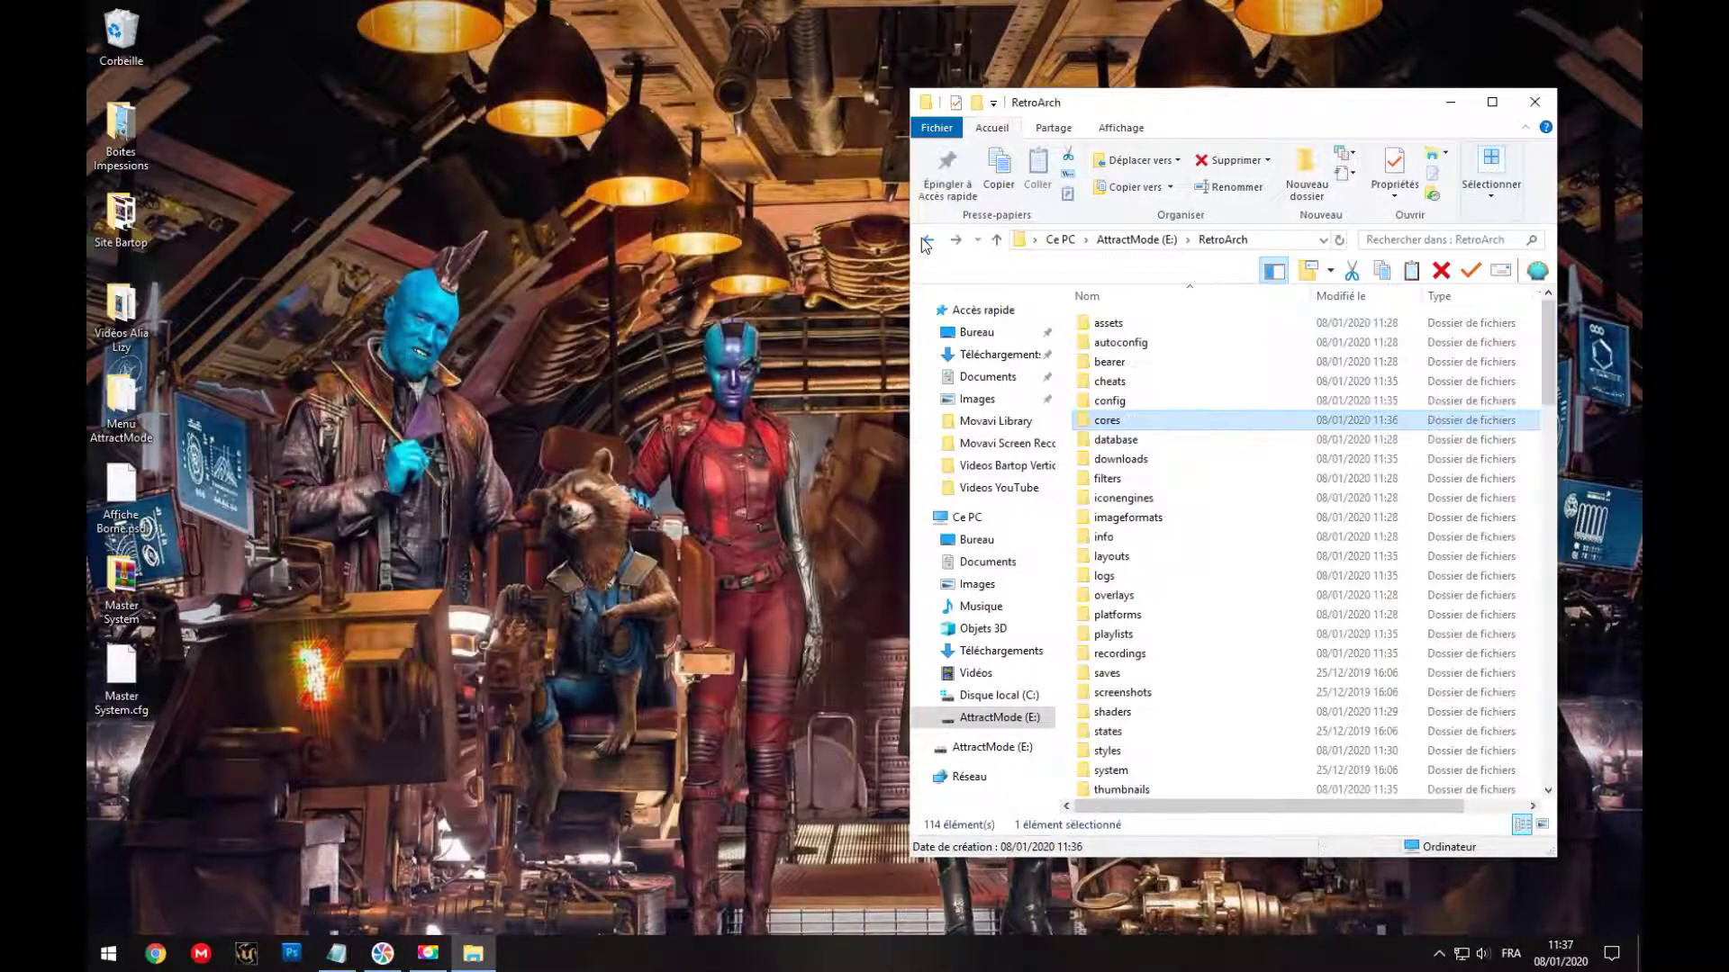
left_click(922, 237)
double_click(1131, 328)
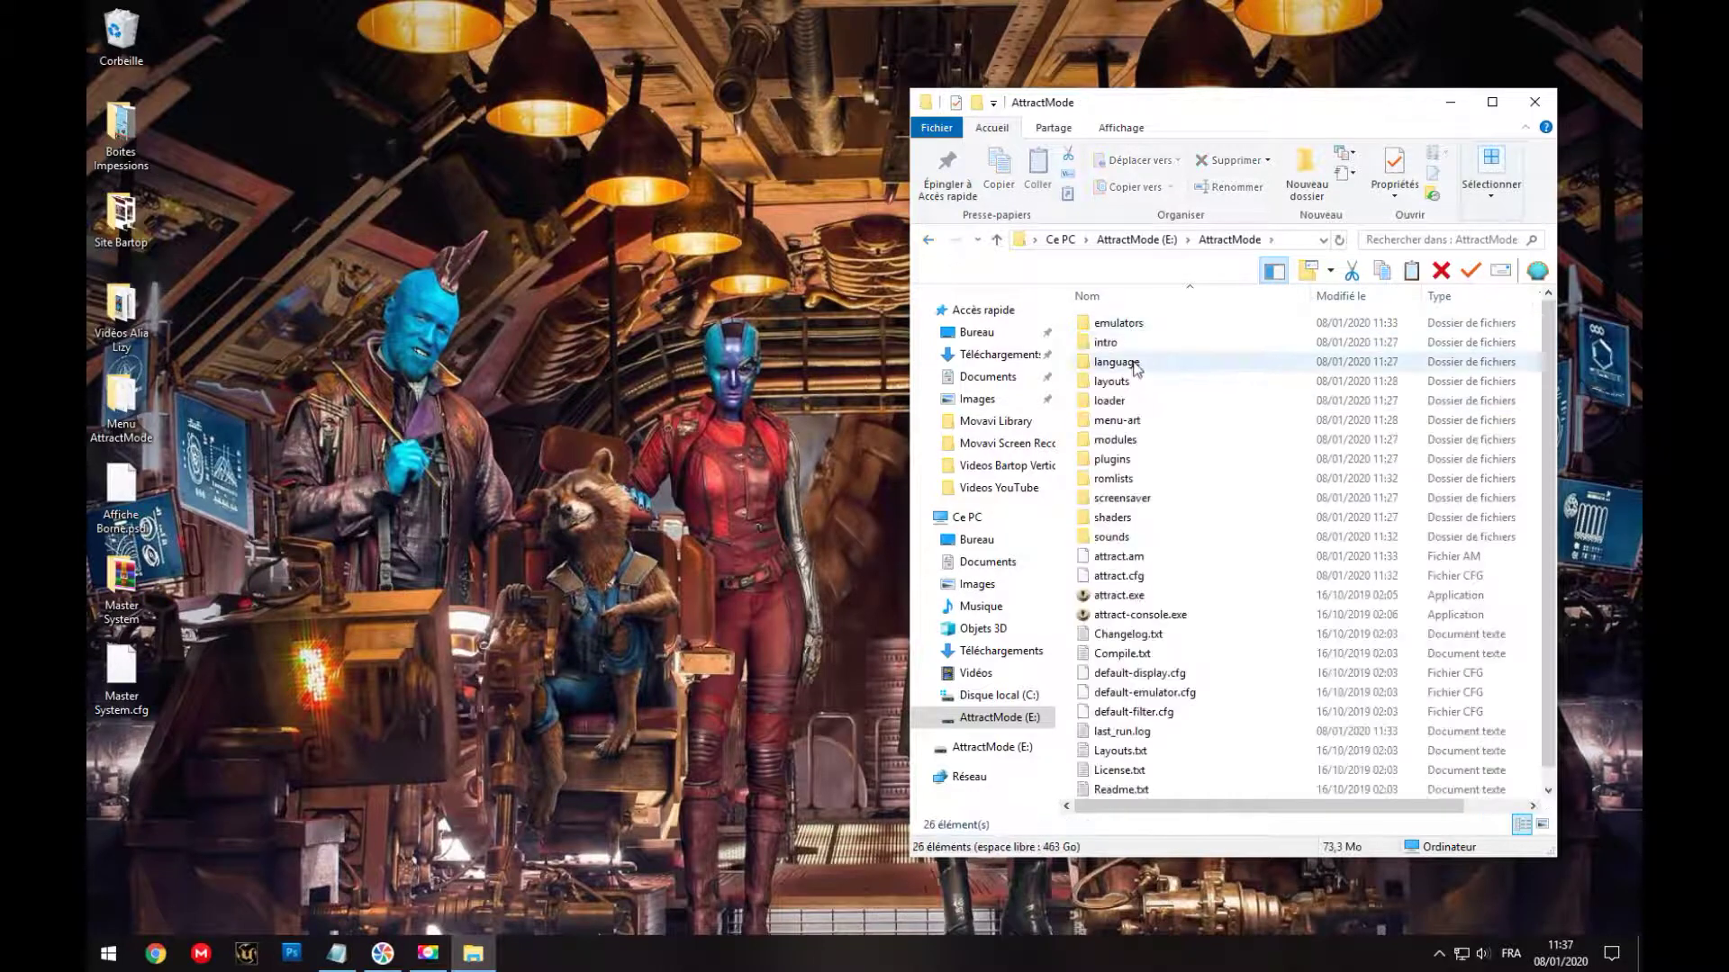
double_click(1145, 418)
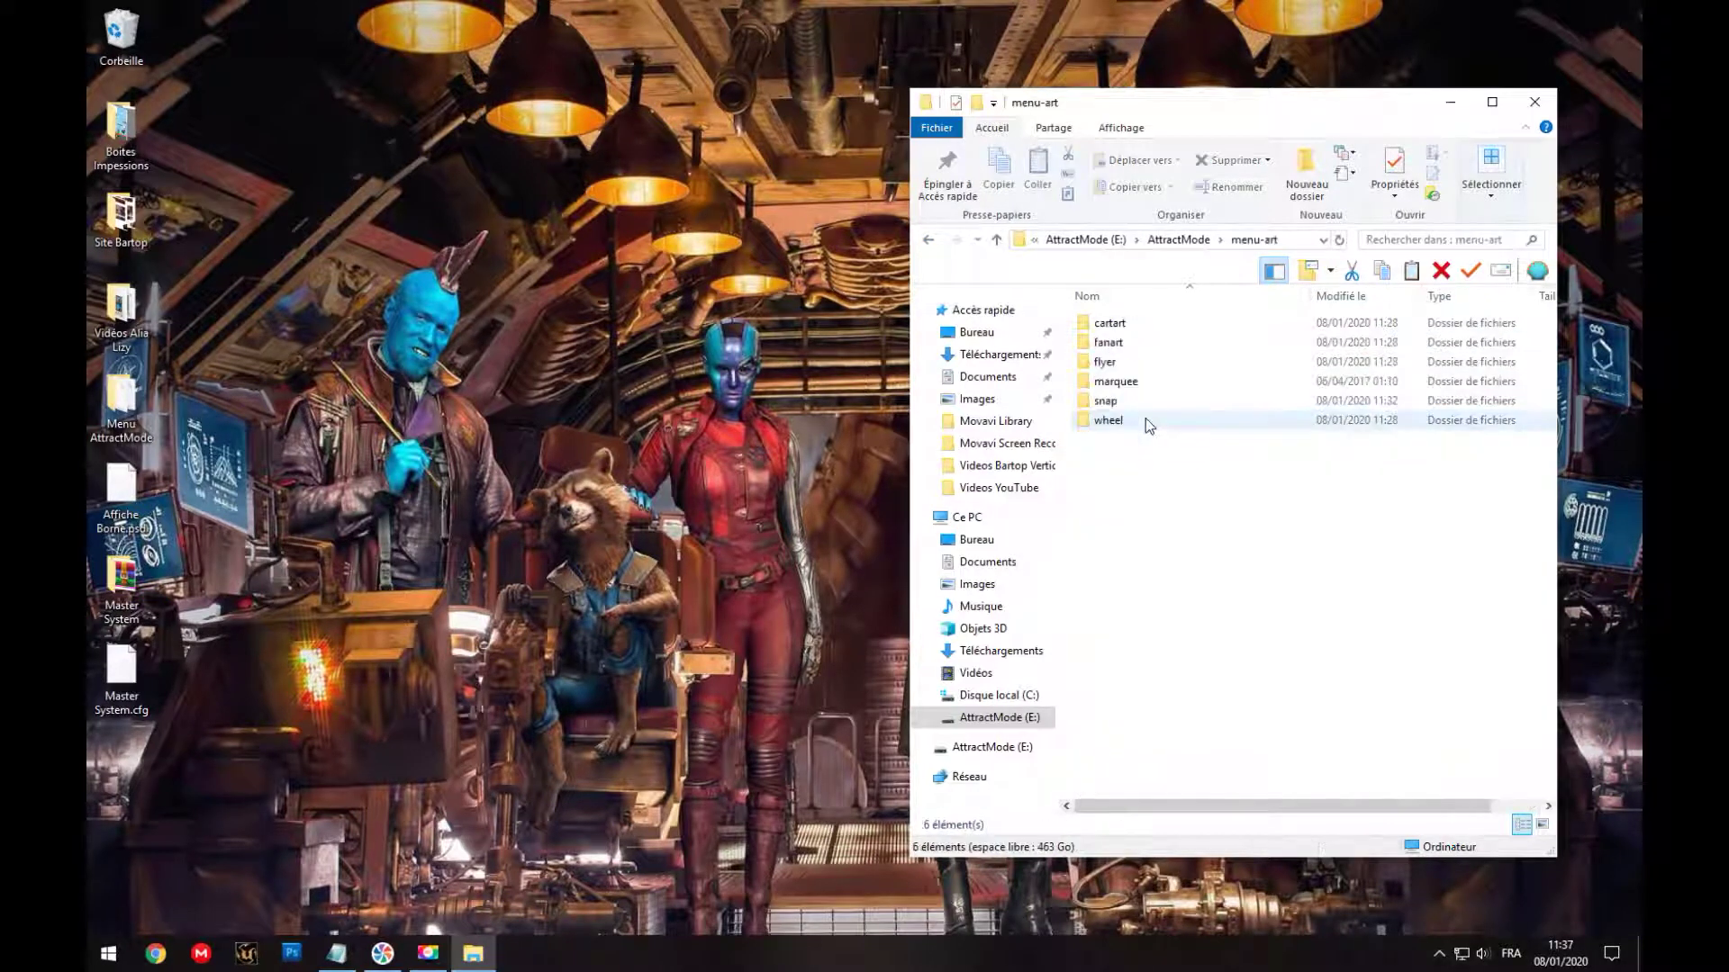
double_click(1117, 403)
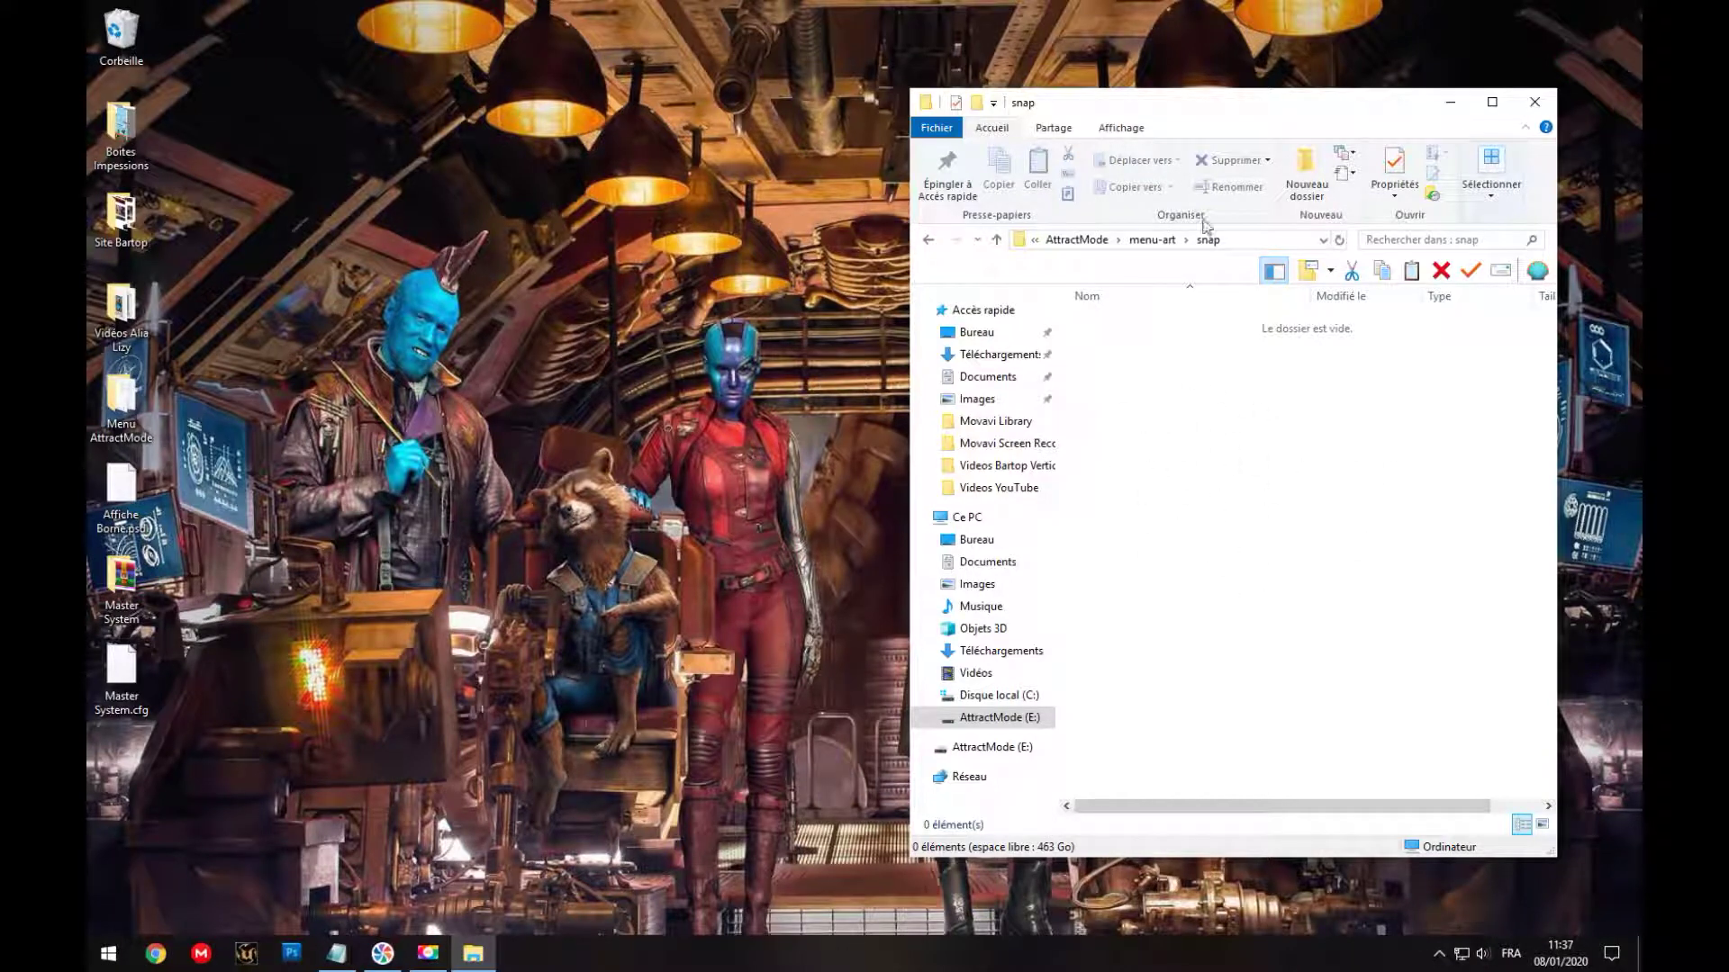
left_click_drag(1263, 121, 1307, 120)
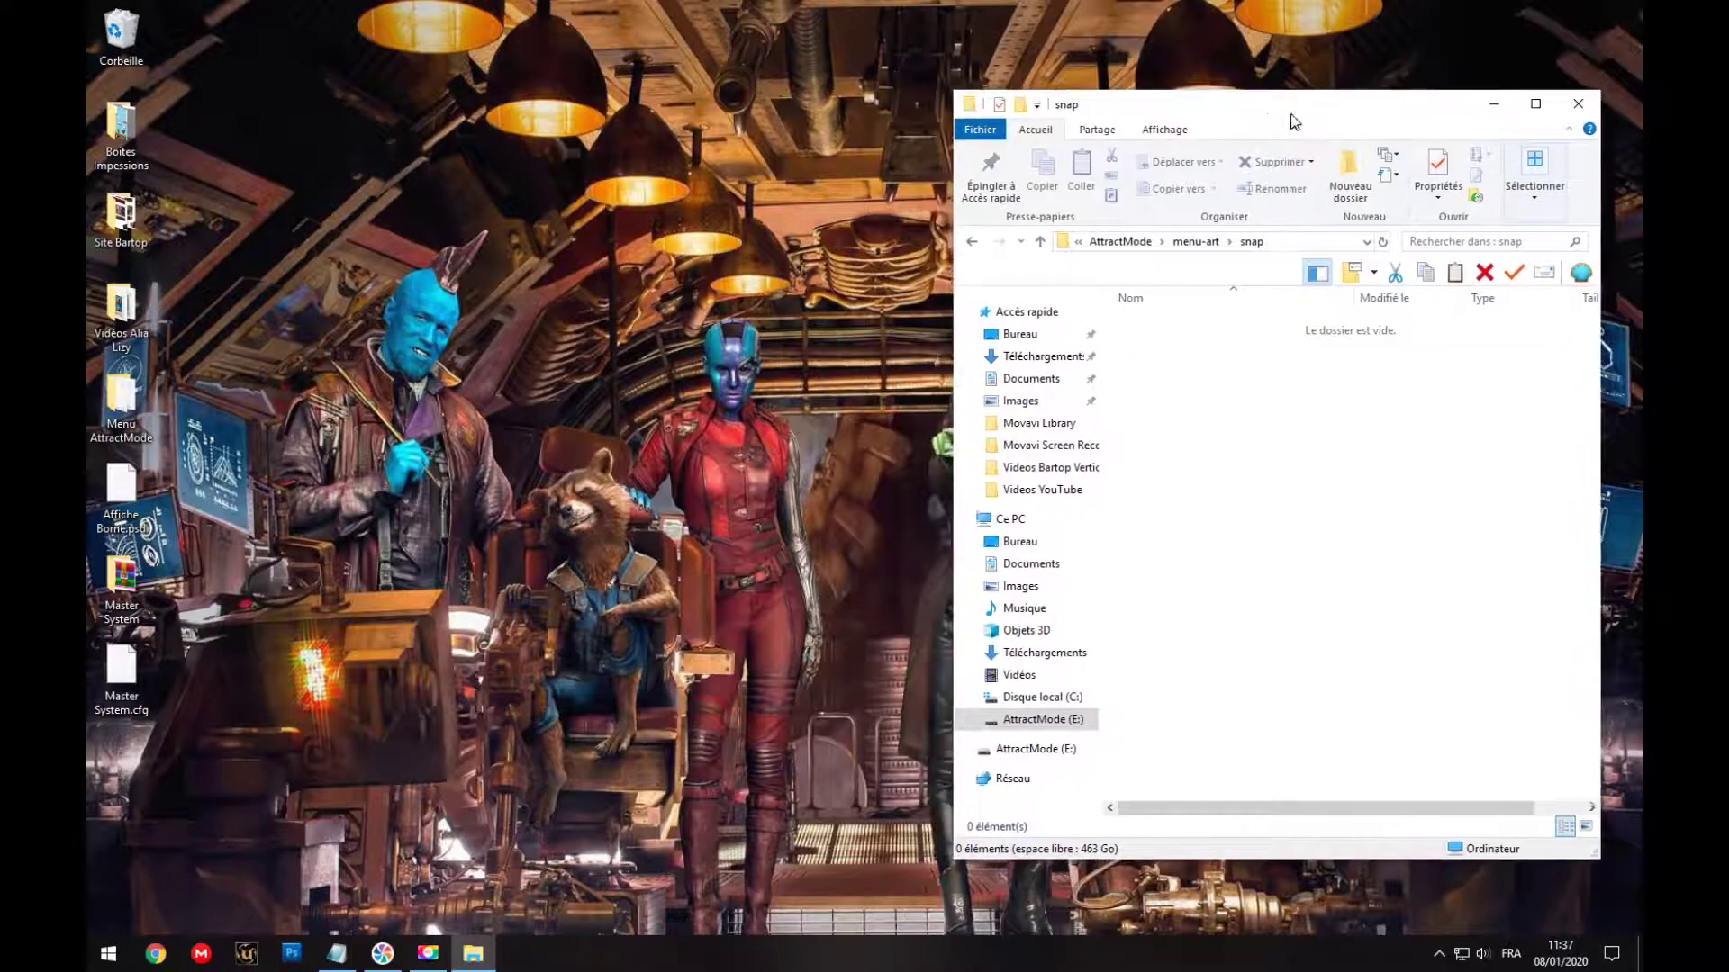
Step: Open Roms\Sega Master System\Snap on the E: drive in a second window beside the menu-art snap folder
left_click(108, 953)
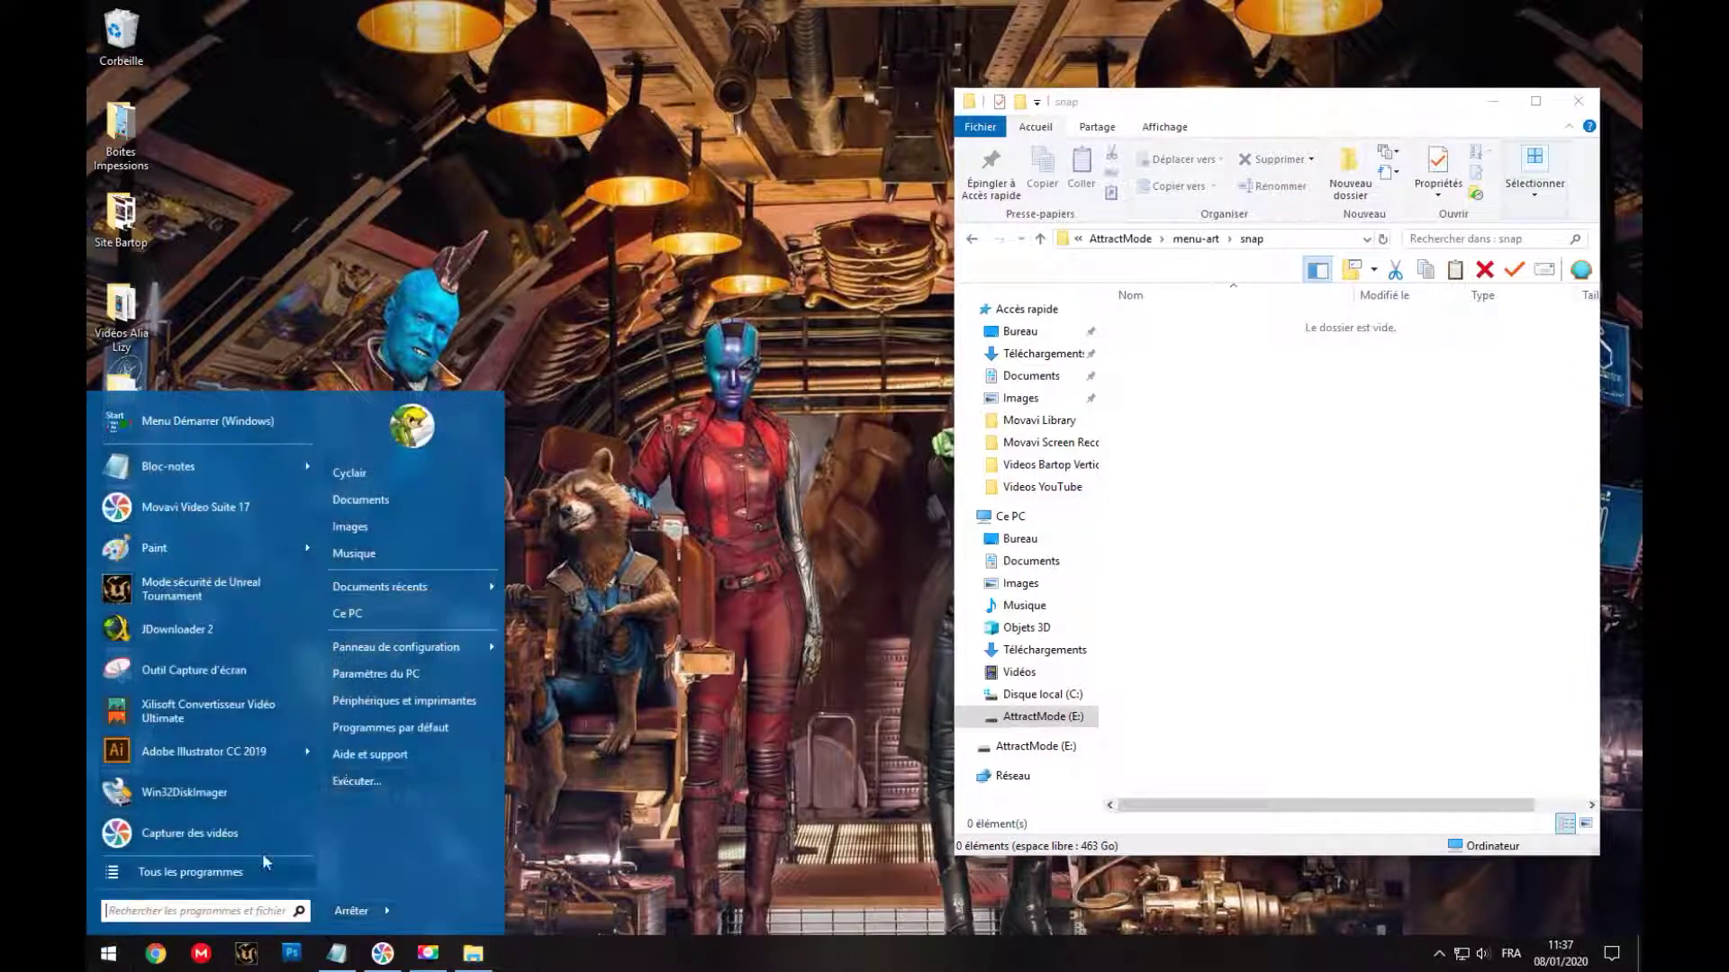
left_click(350, 615)
left_click_drag(1222, 133, 473, 110)
double_click(477, 621)
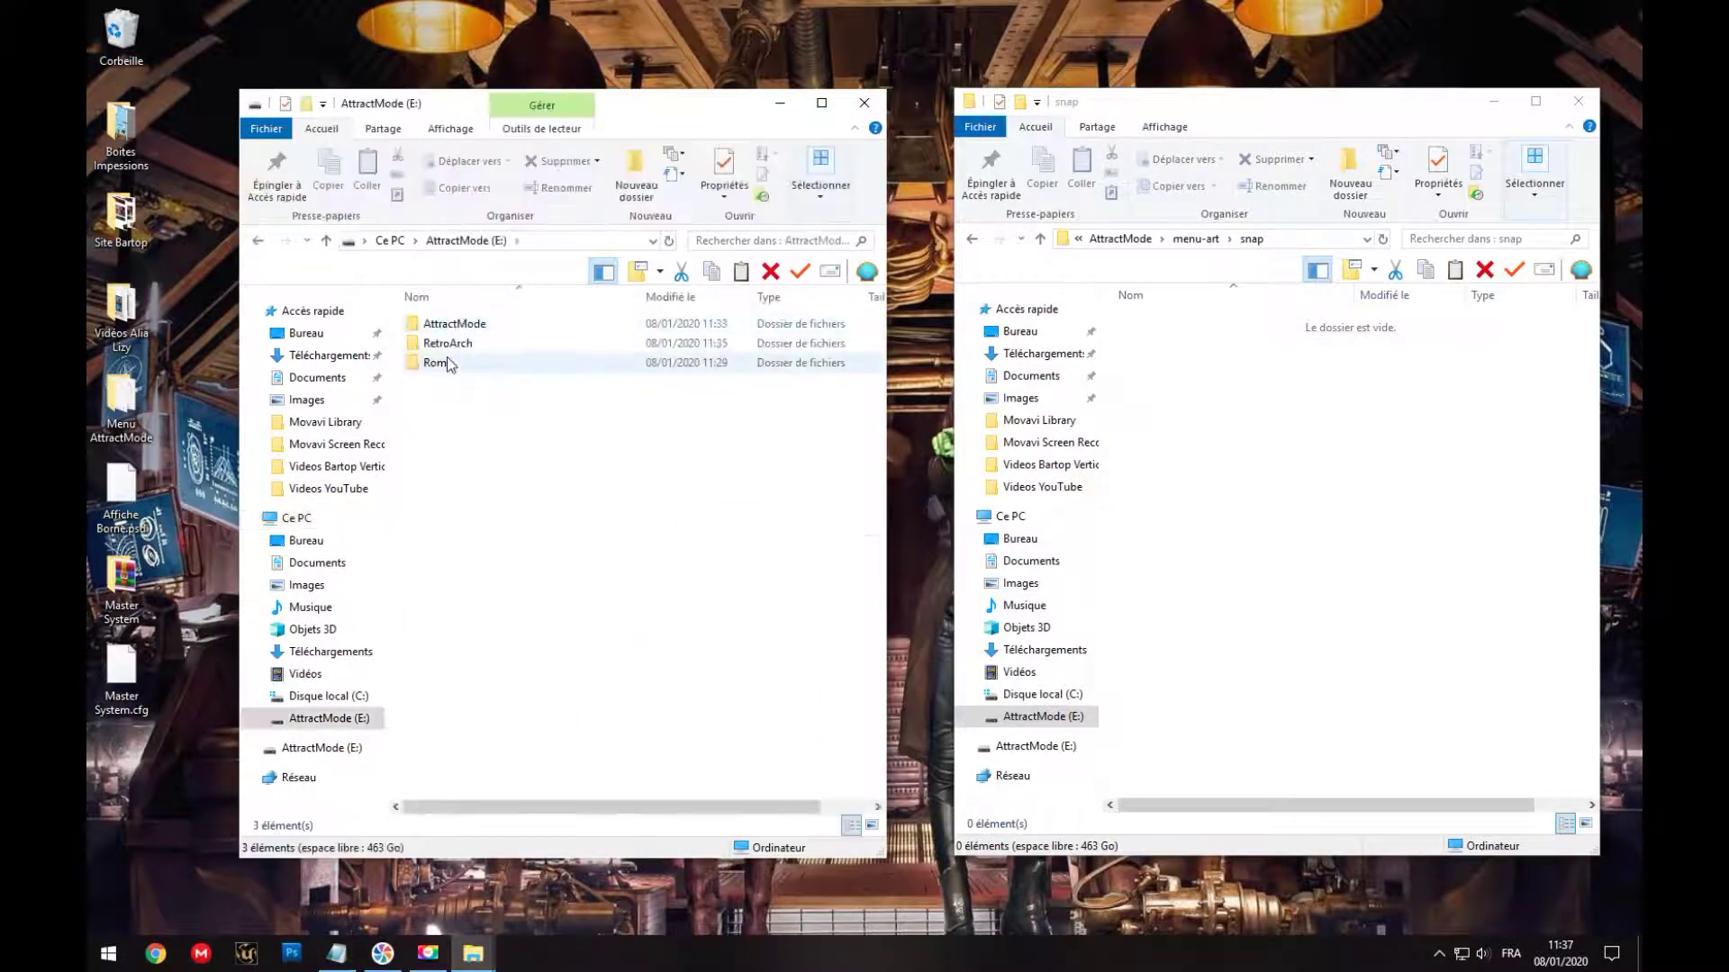
double_click(475, 363)
double_click(470, 328)
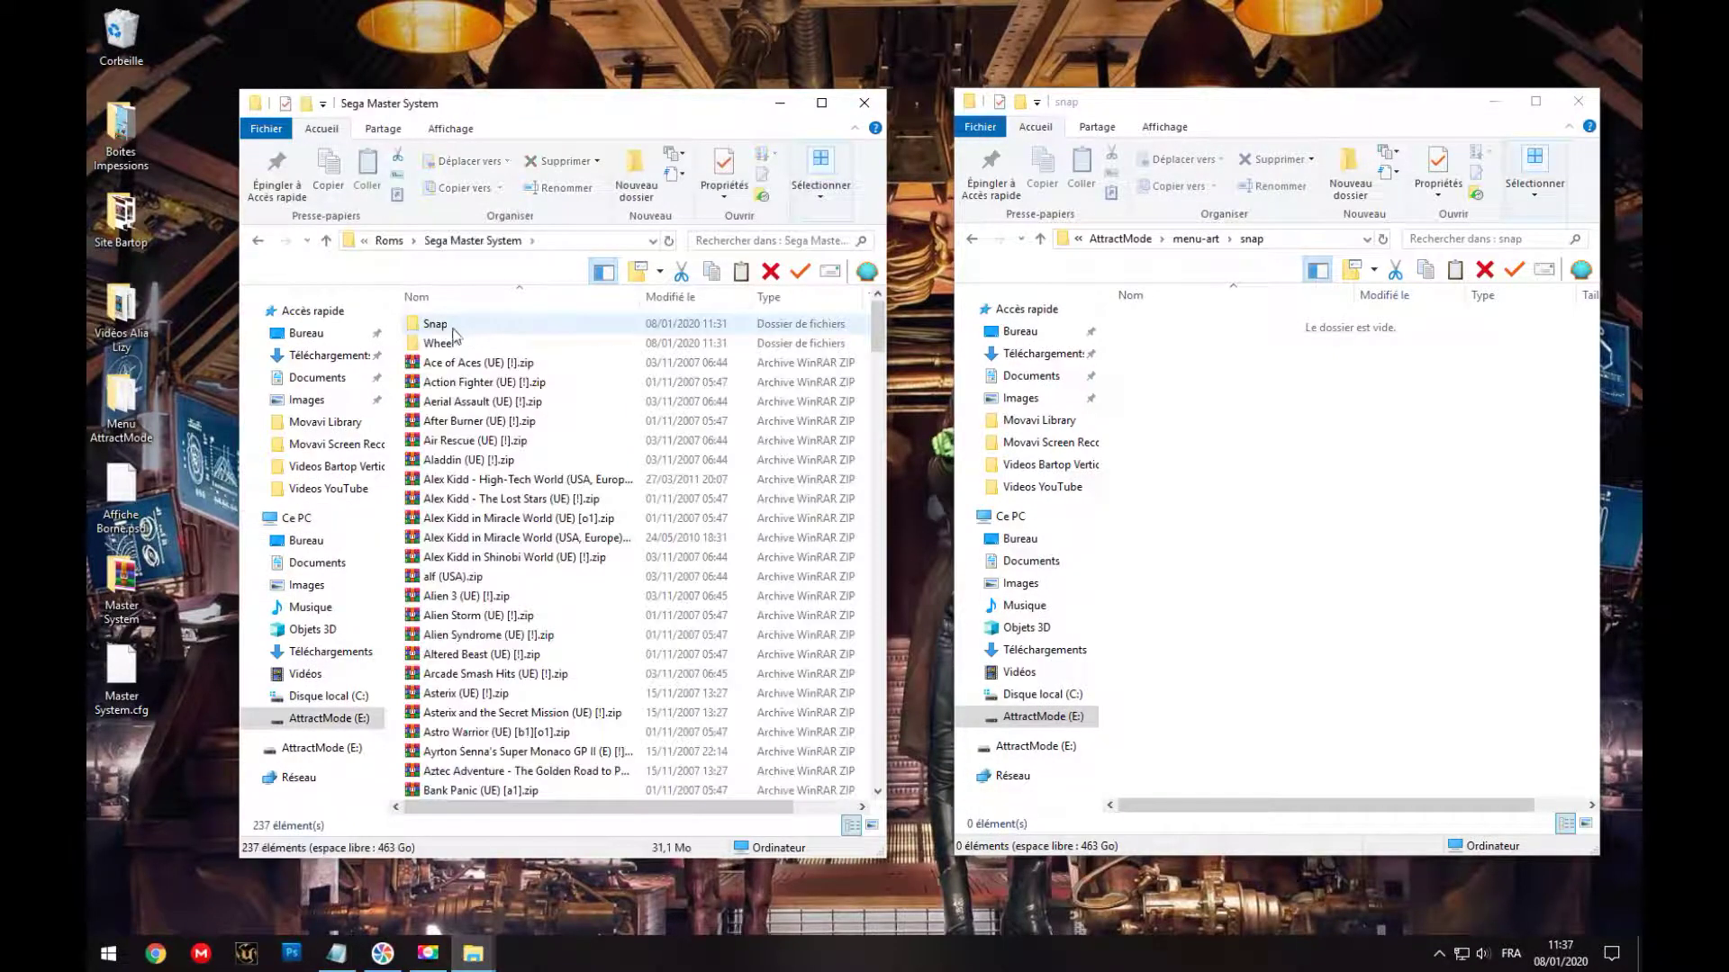
double_click(472, 324)
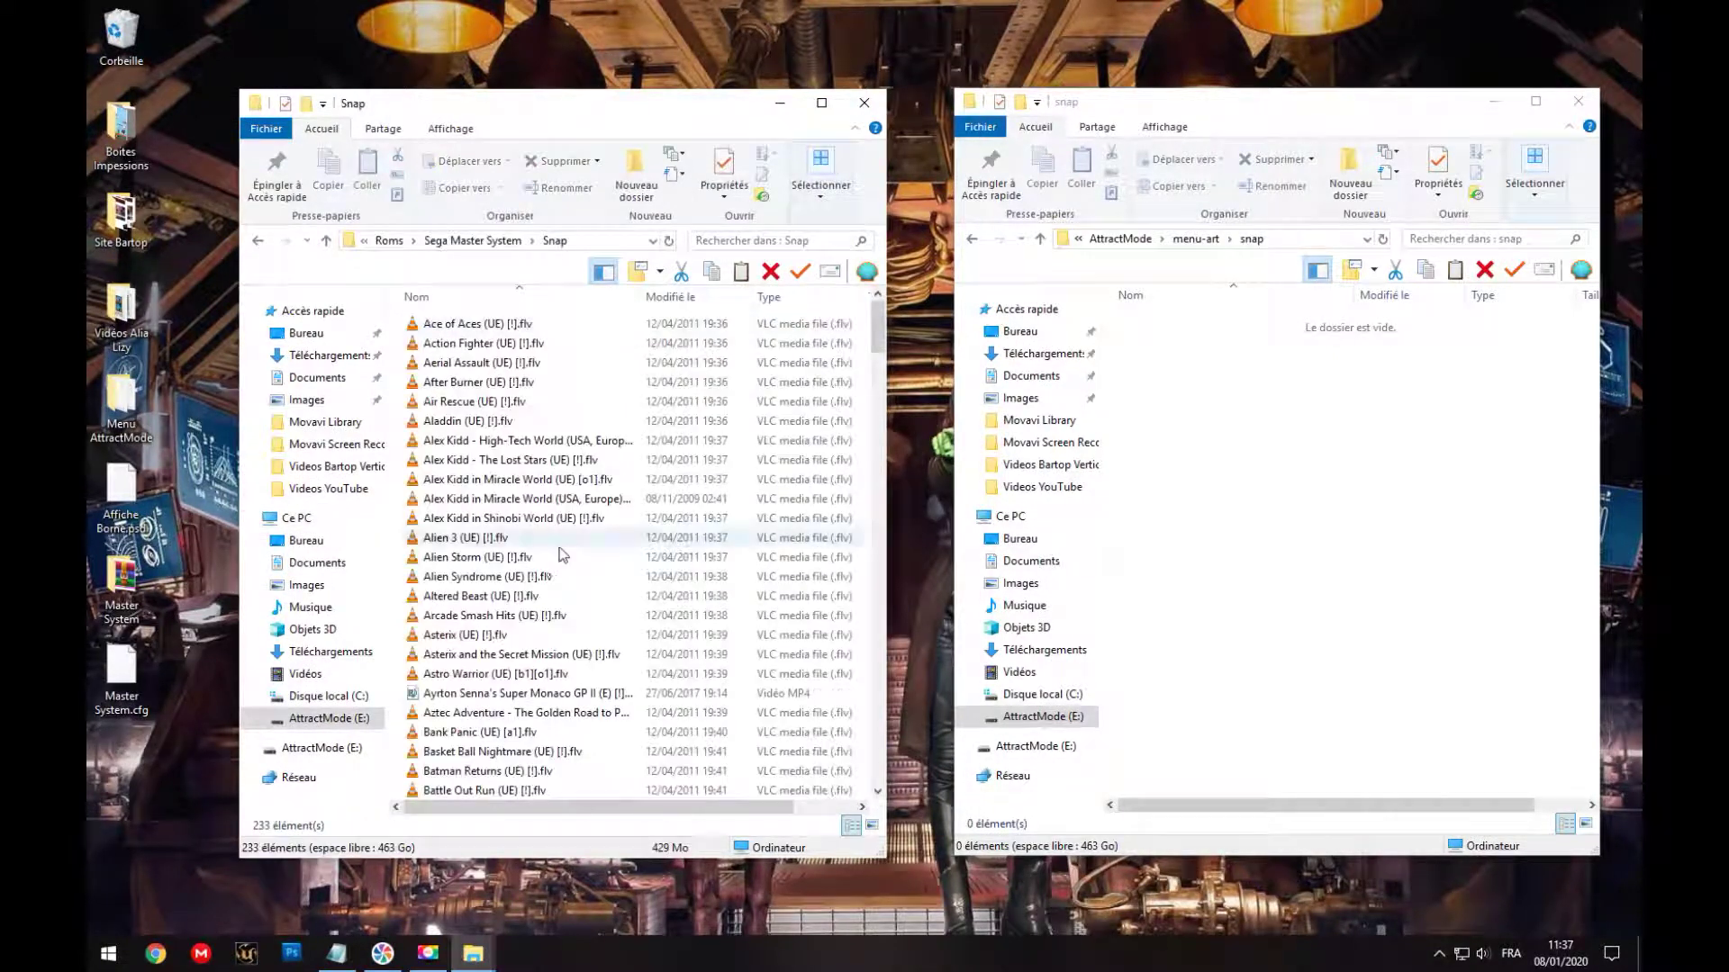
Step: Copy the video Alex Kidd in Miracle World (UE) [o1].flv from the Sega Master System Snap folder into menu-art\snap
right_click(511, 487)
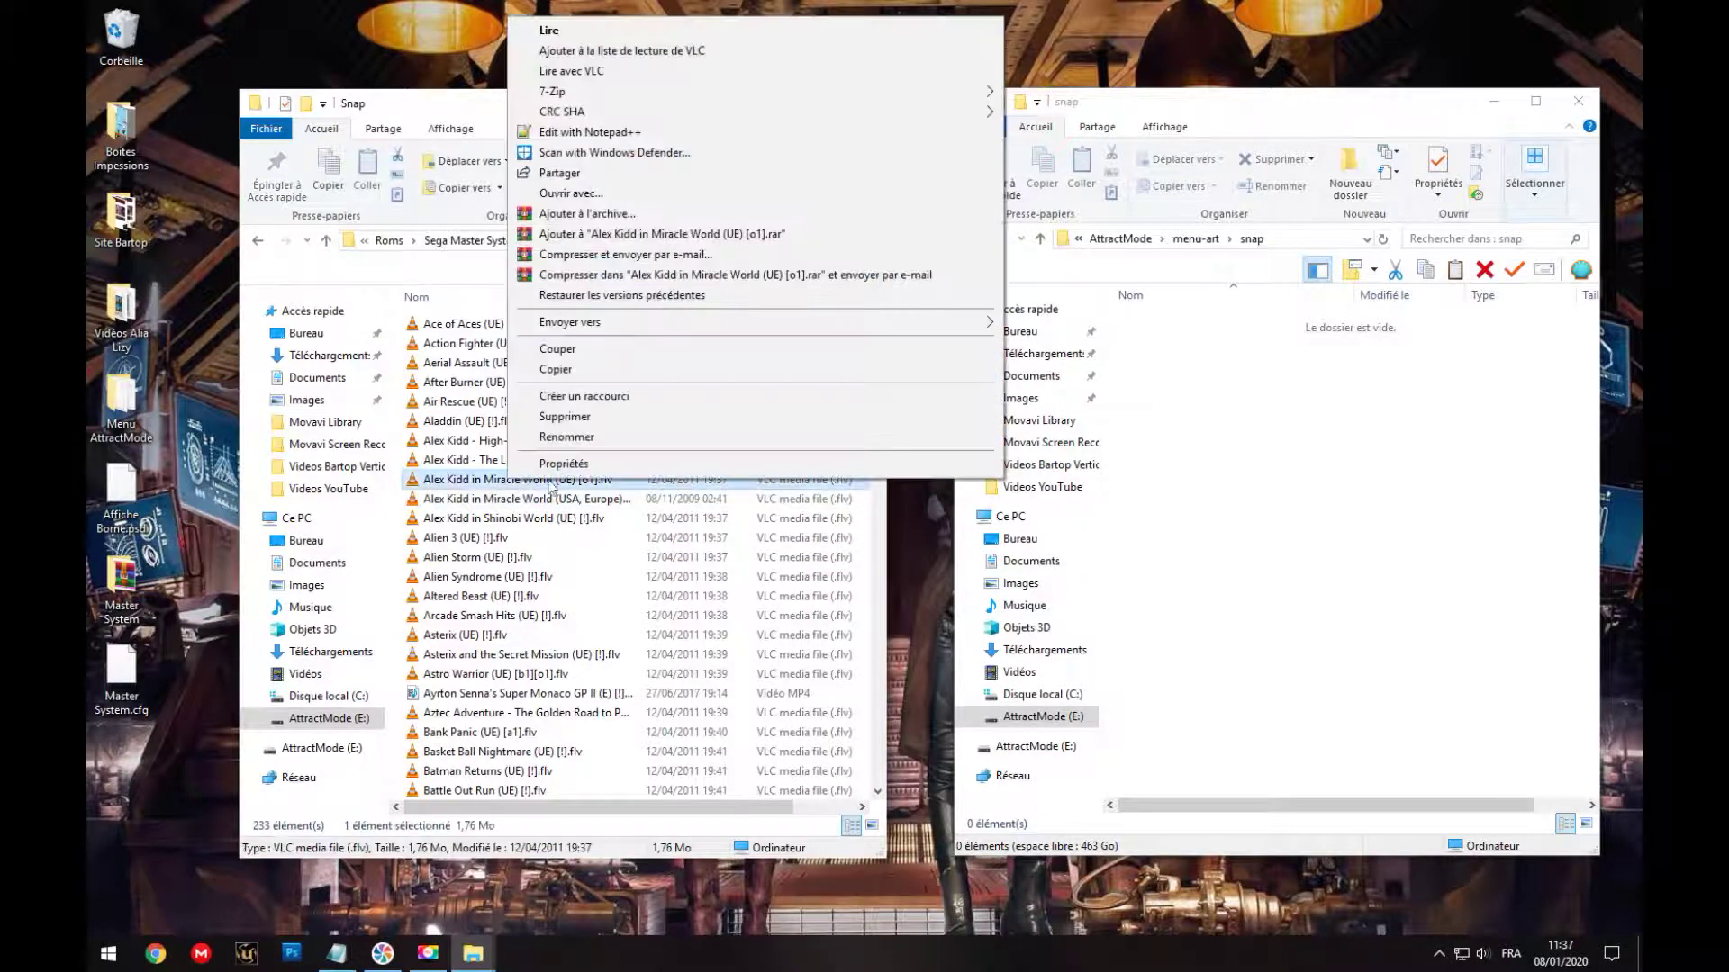
left_click(549, 368)
left_click(1188, 494)
right_click(1186, 493)
left_click(1211, 615)
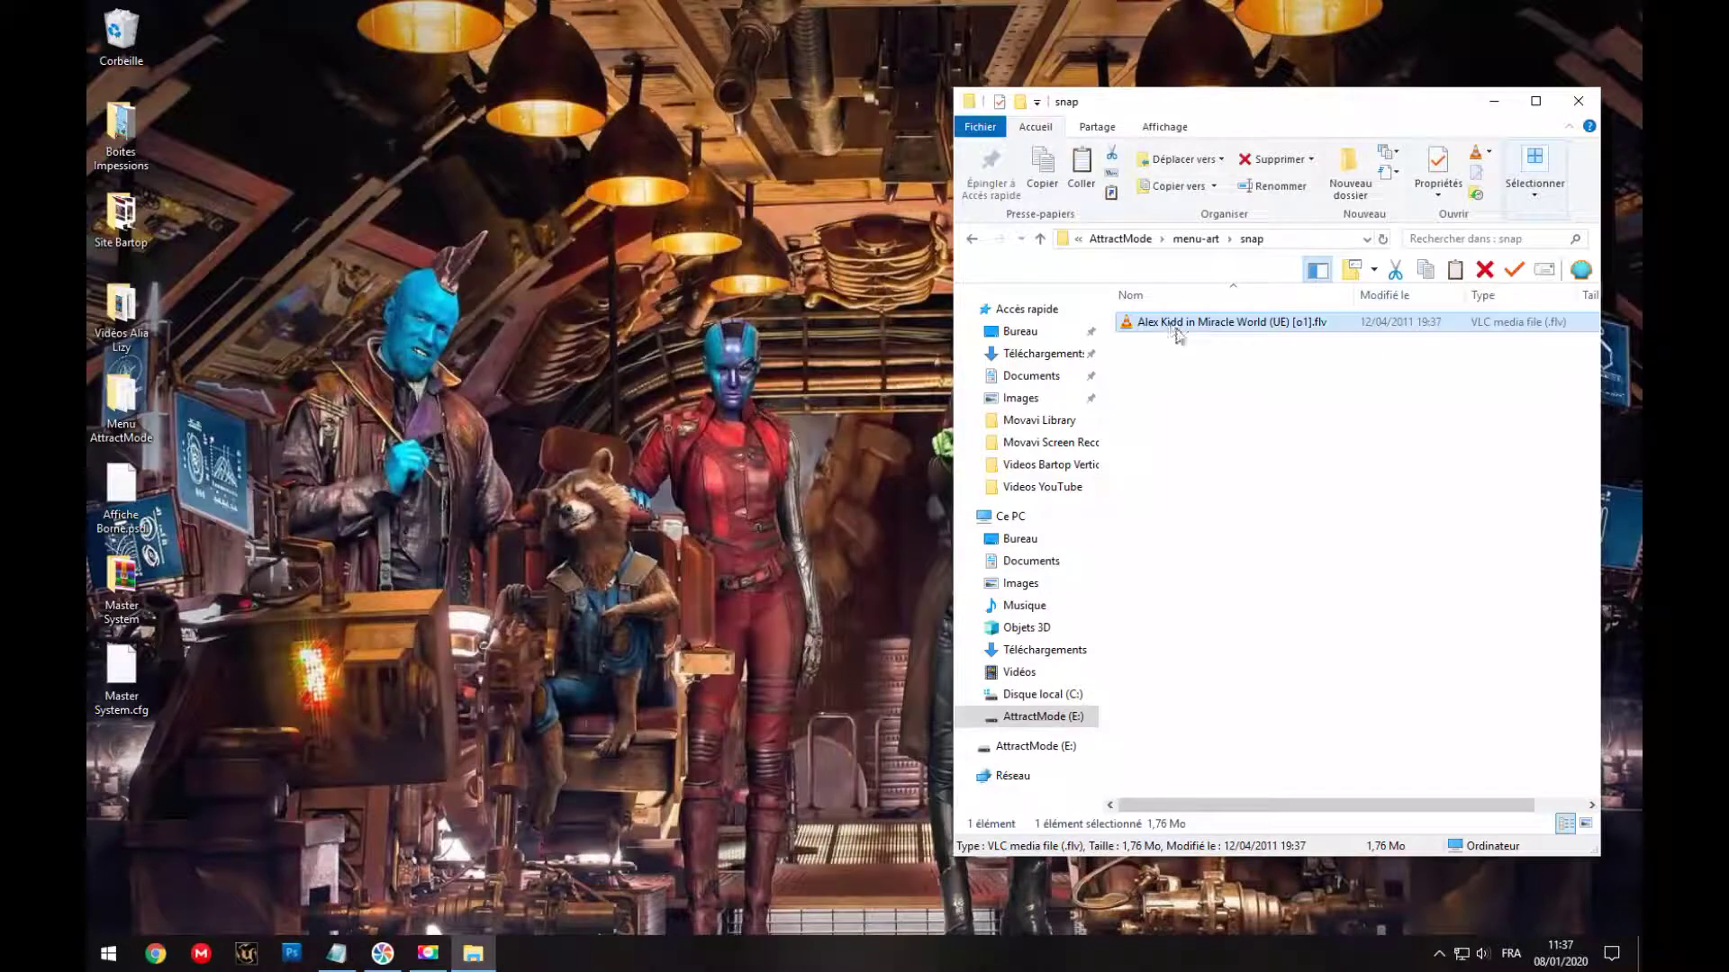
Step: Rename the copied video in menu-art\snap to Sega Master System, keeping the .flv extension
right_click(1166, 329)
left_click(1268, 743)
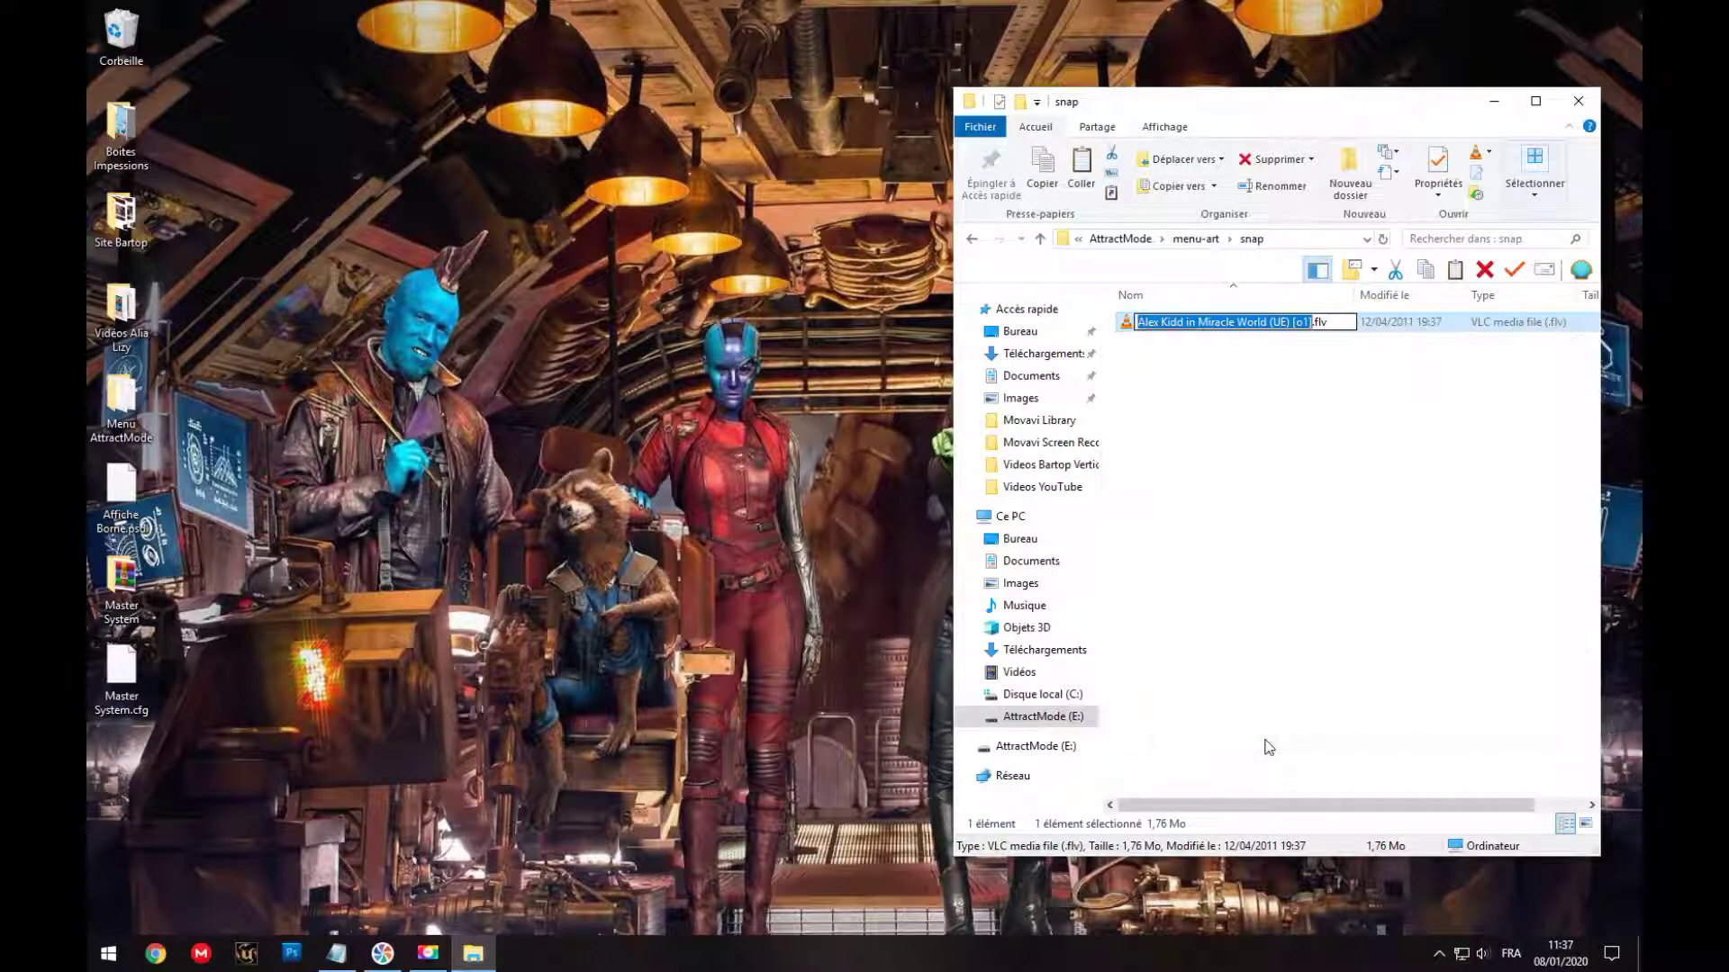
type("Sega Master System")
key("Return")
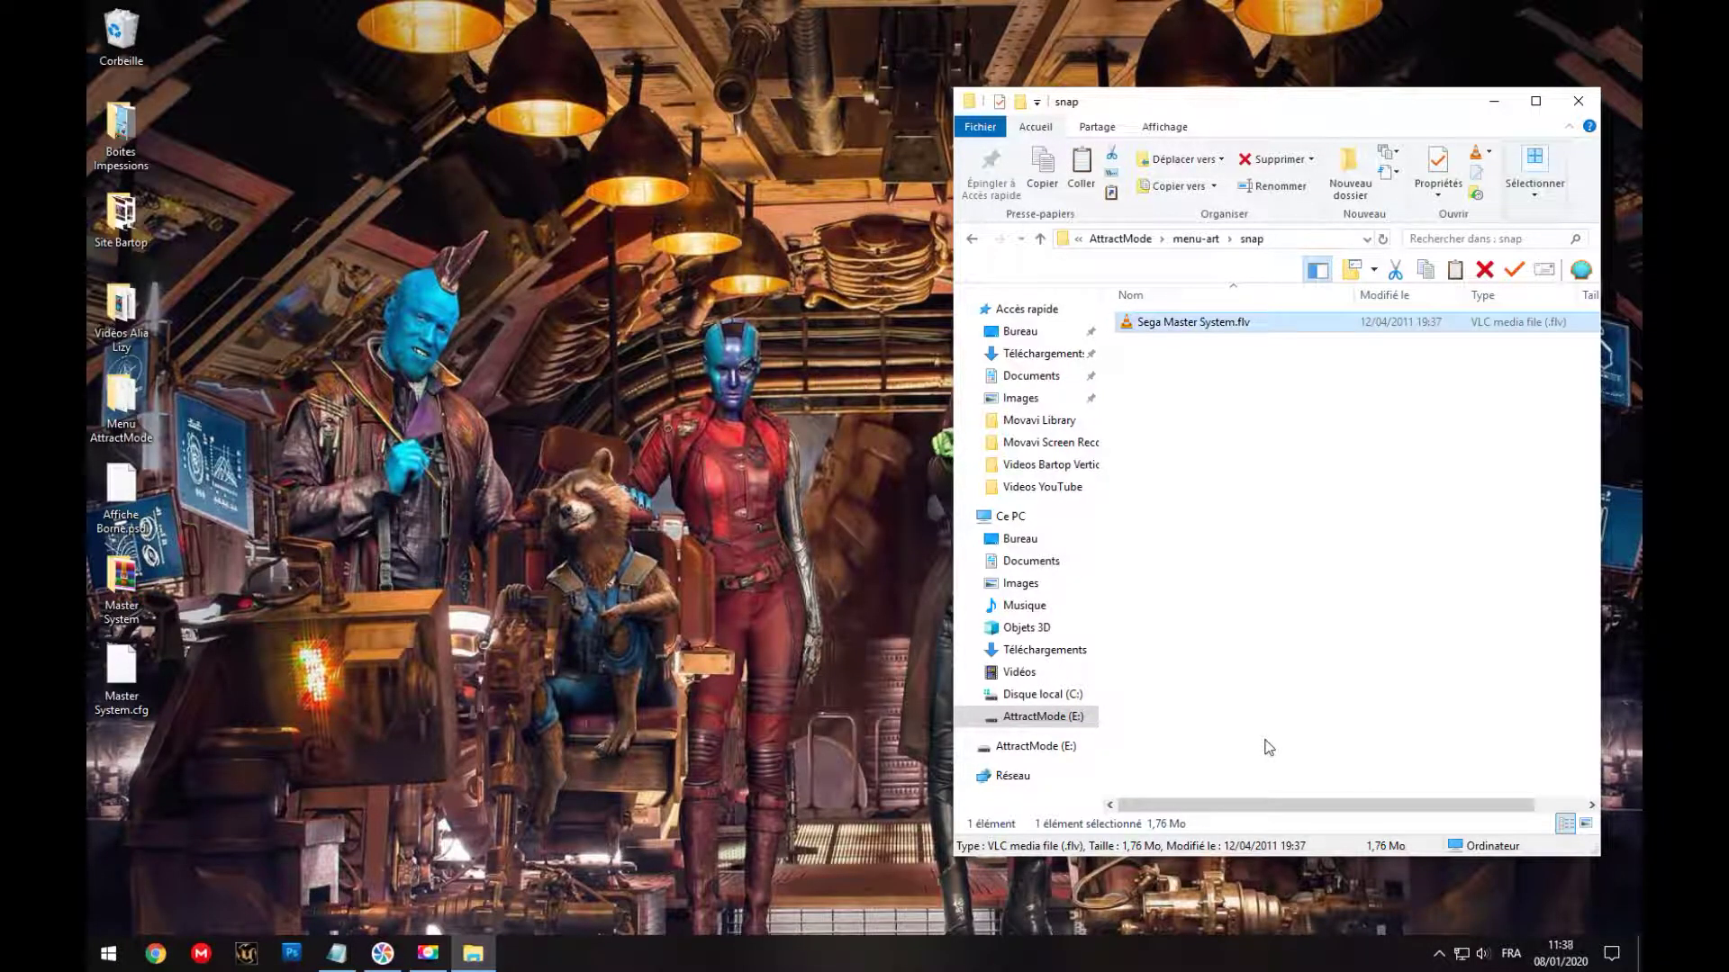
Step: Examine the contents of the wheel and snap folders in menu-art
left_click(972, 239)
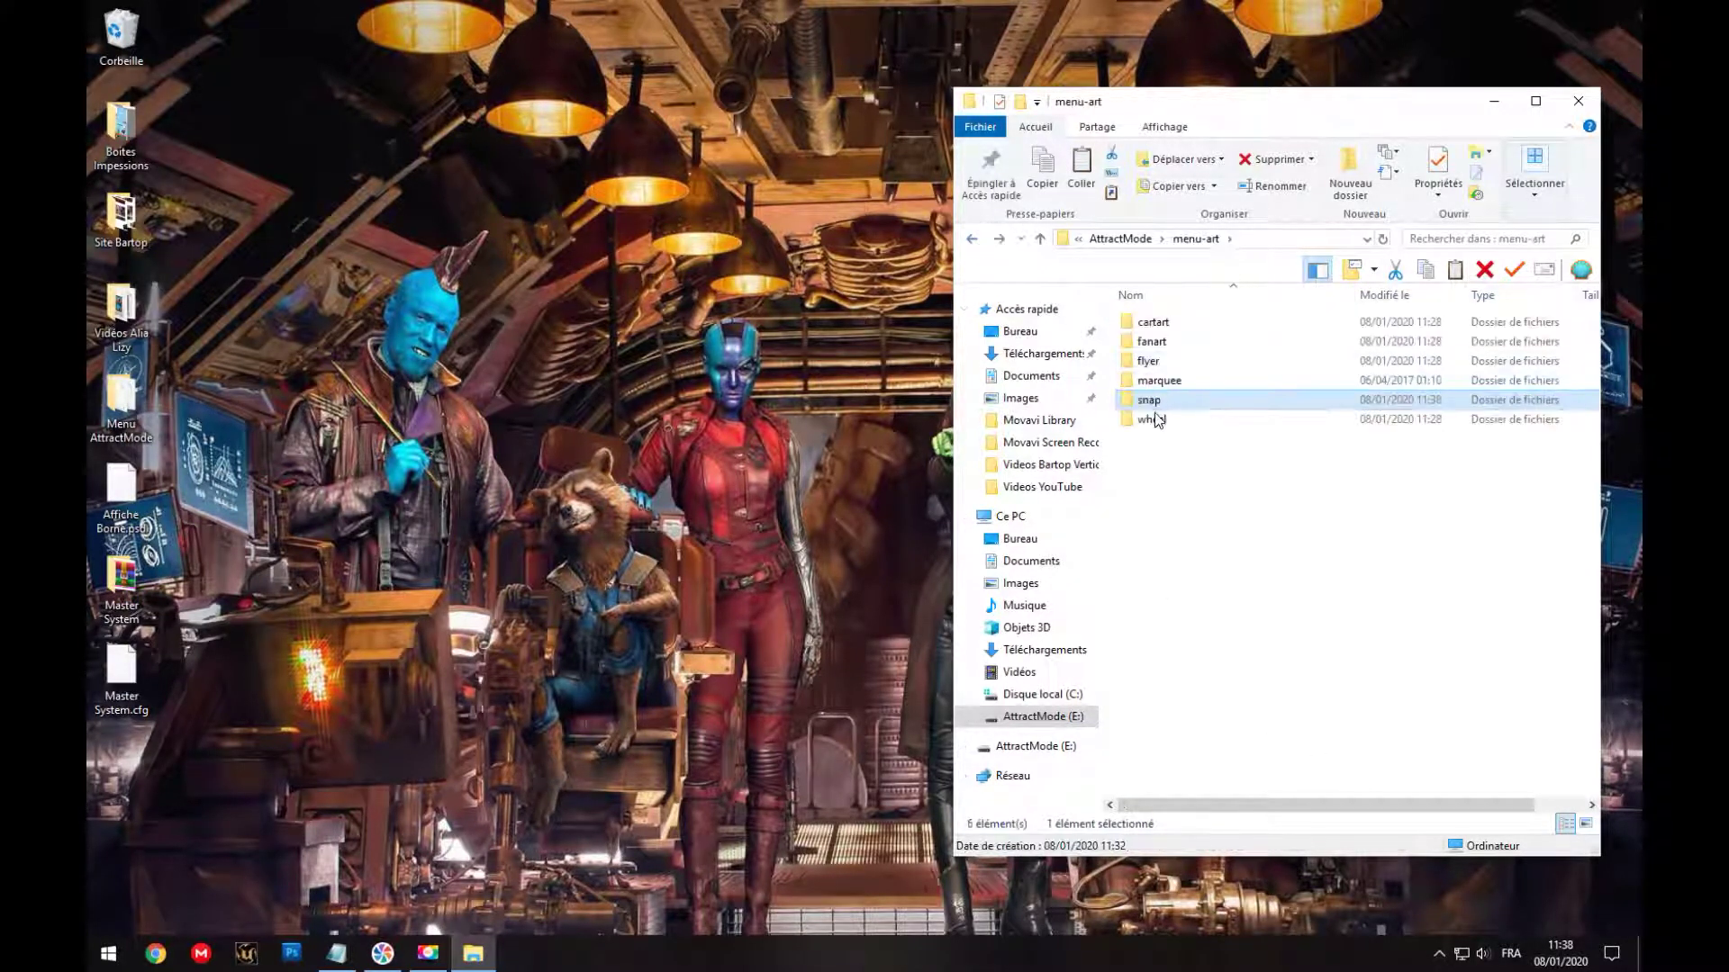
double_click(1170, 434)
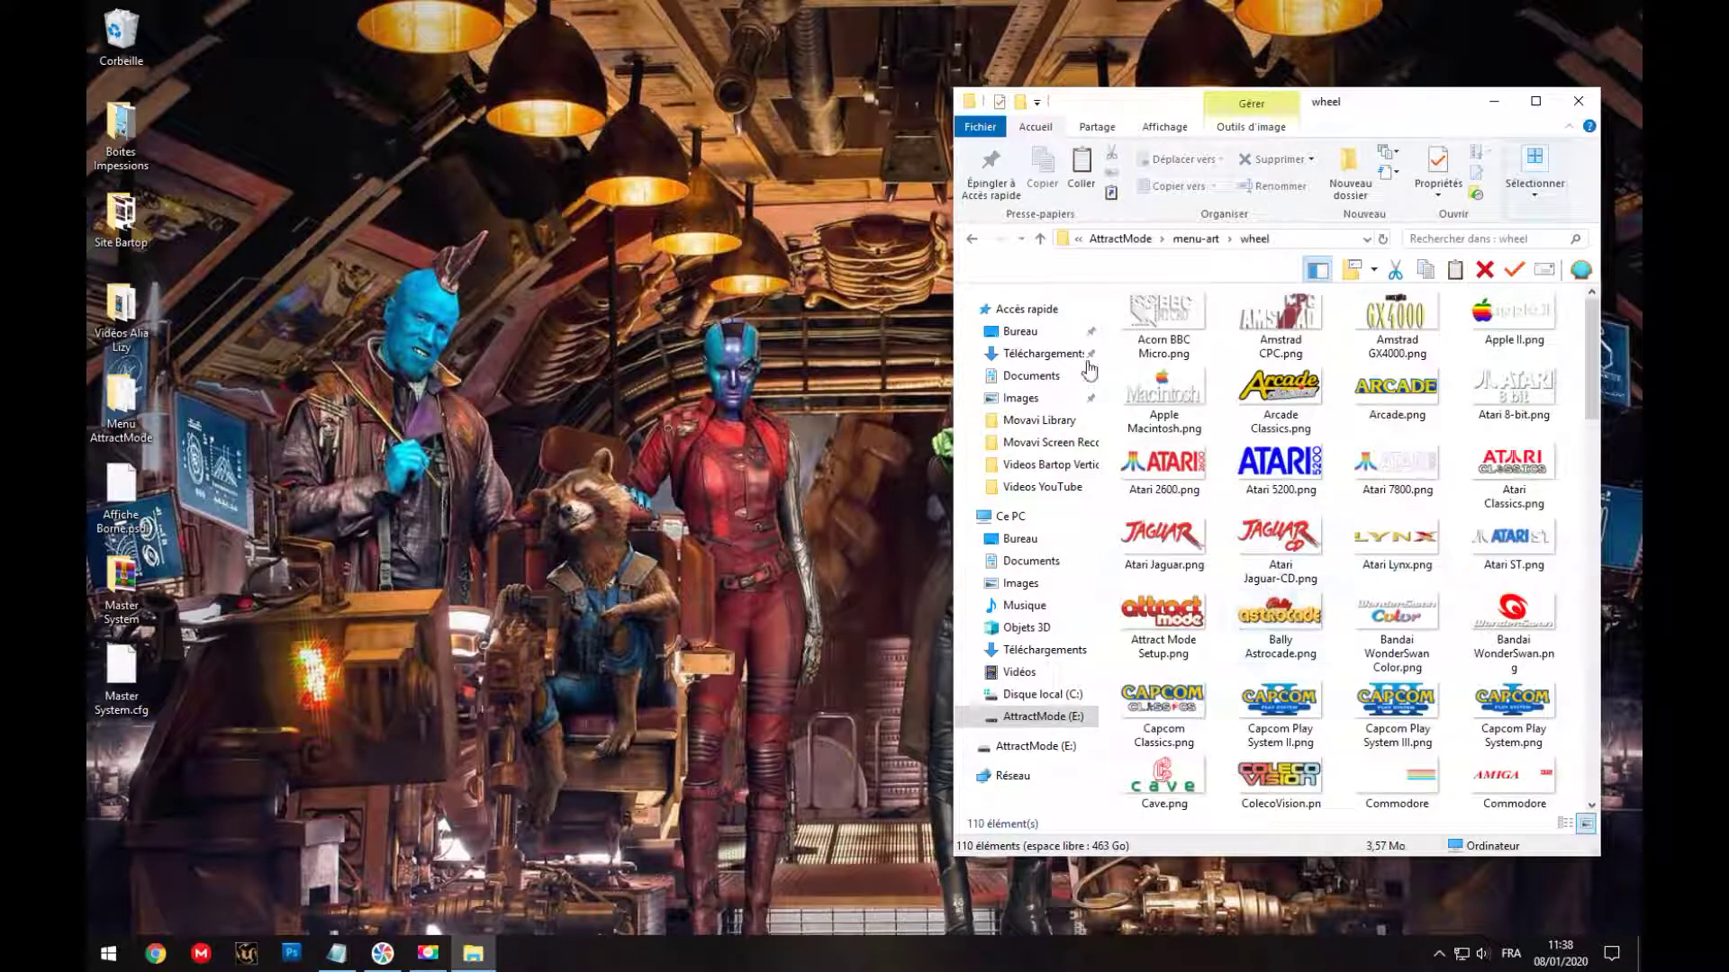
left_click(972, 238)
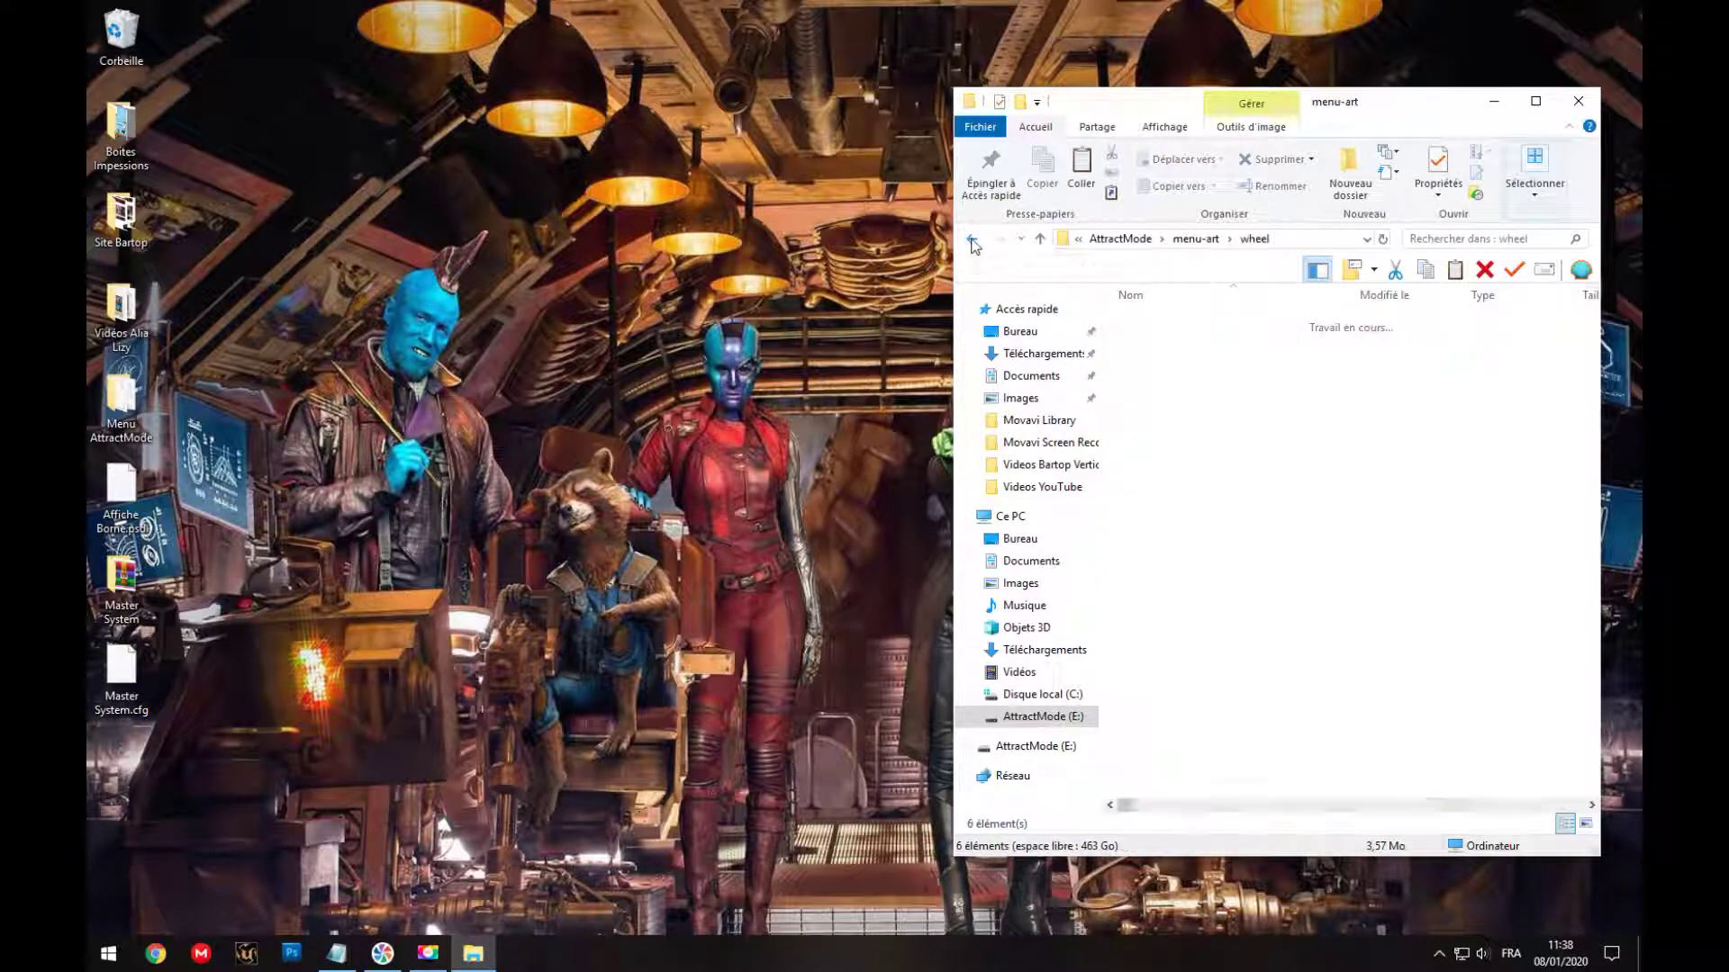
double_click(1185, 396)
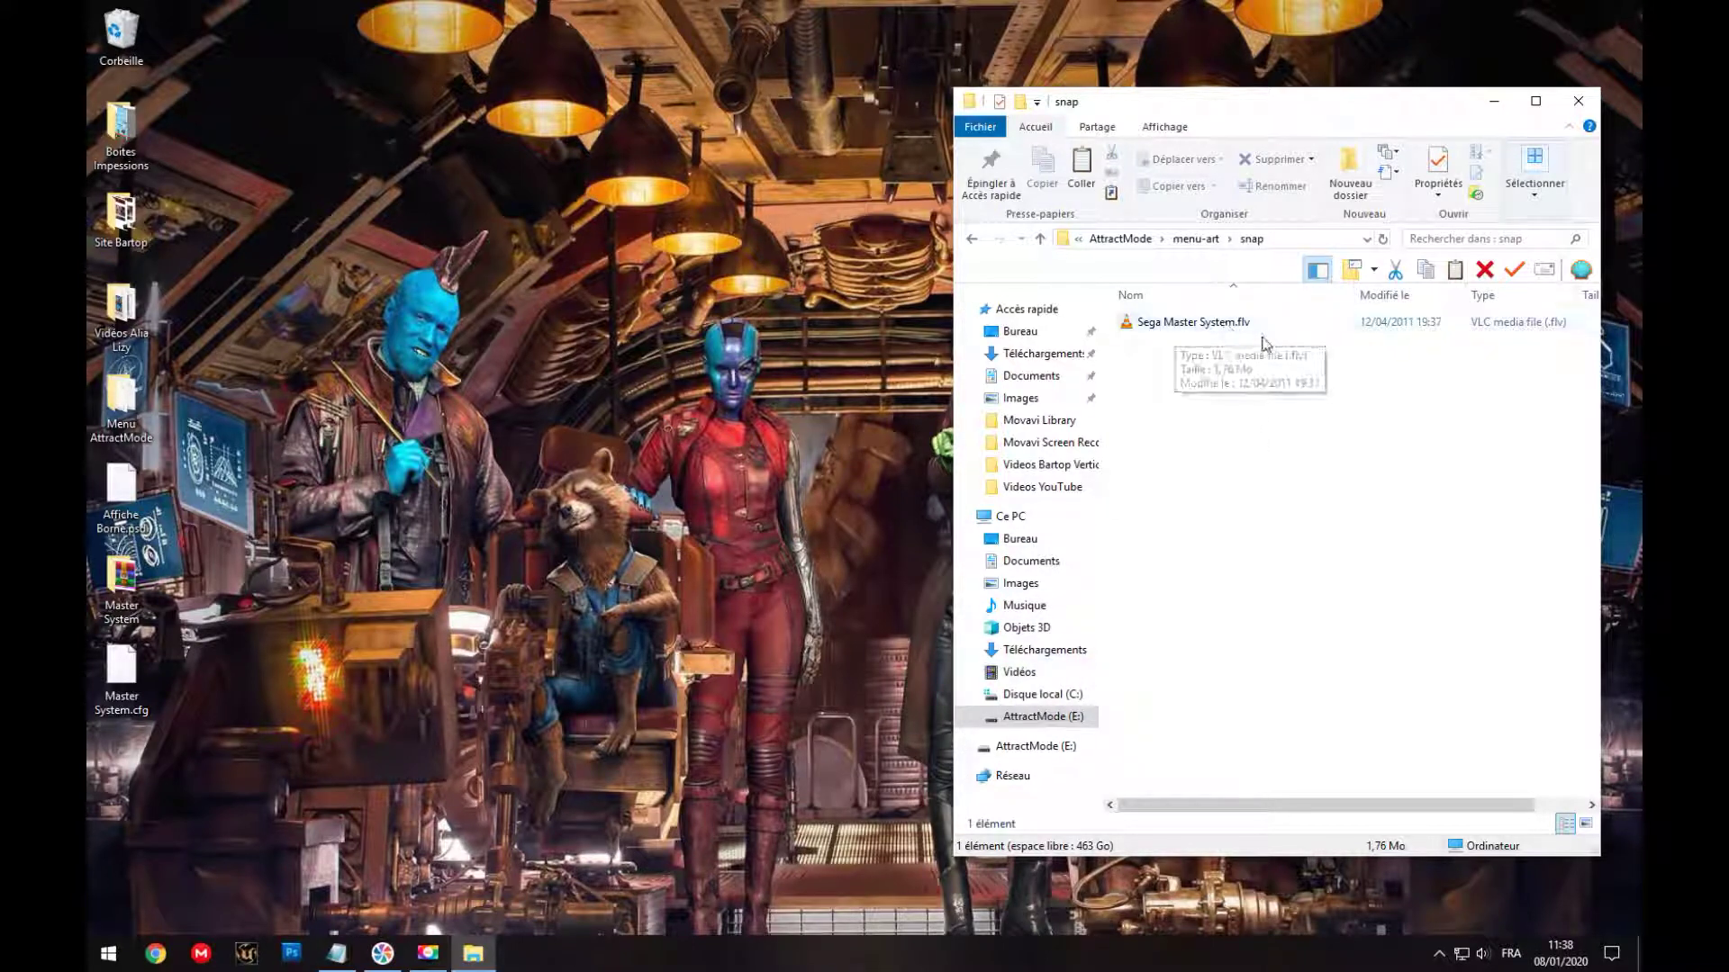
left_click(972, 239)
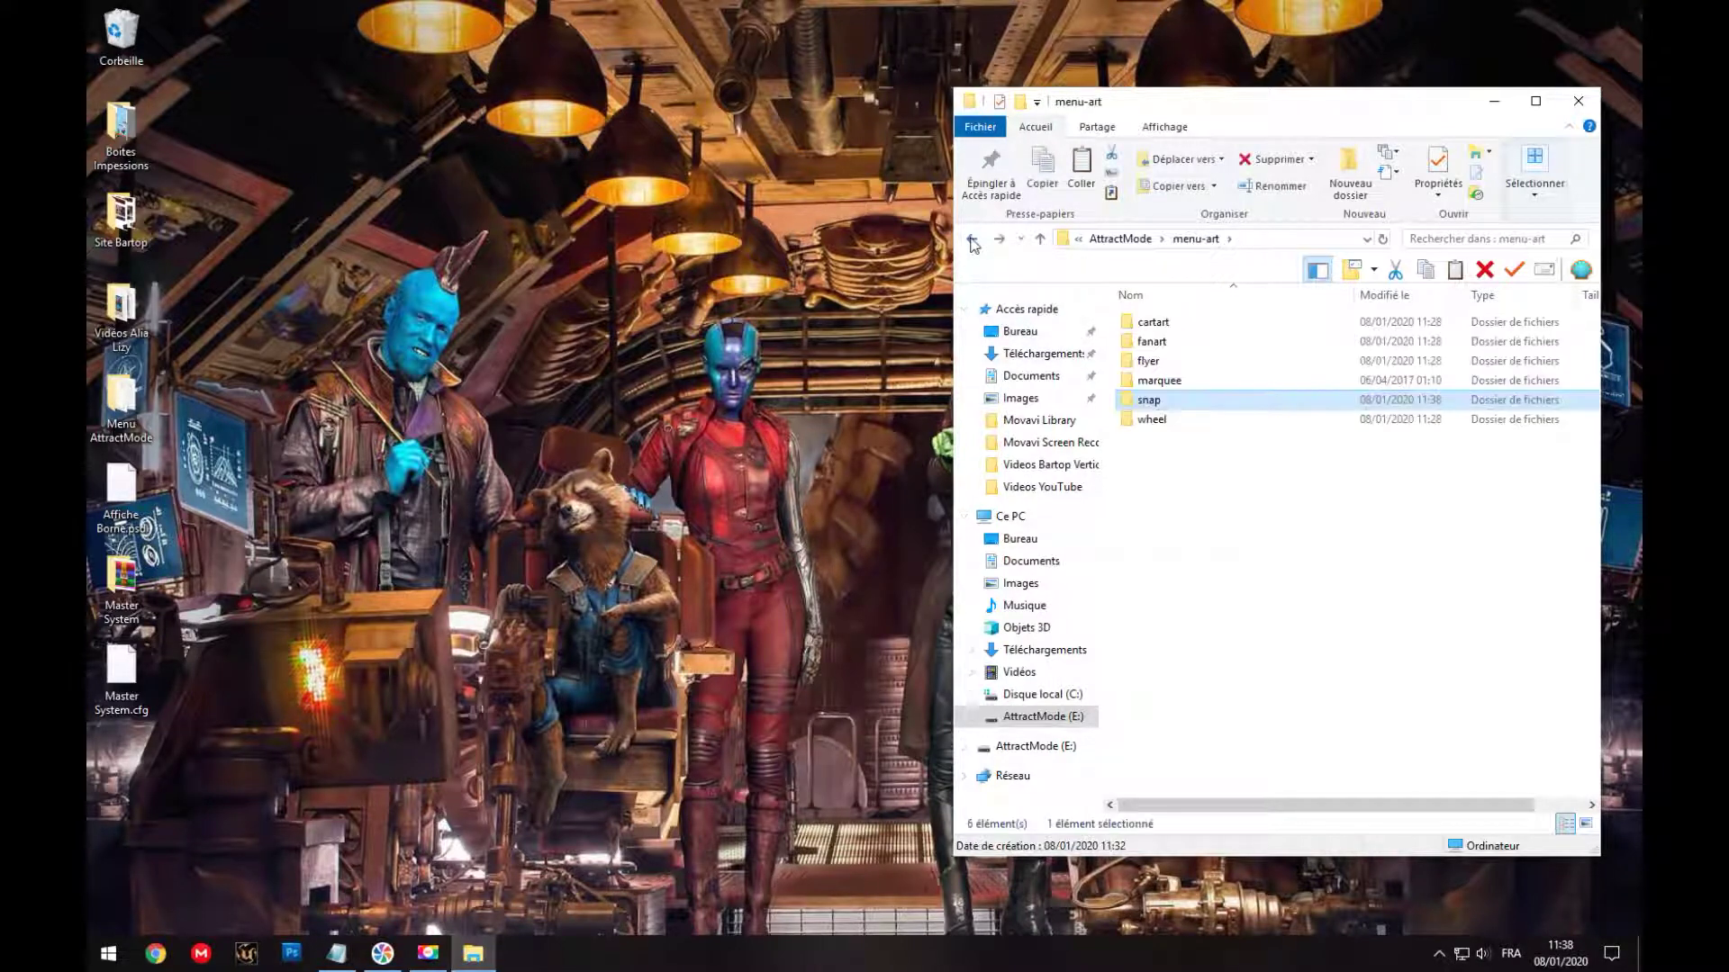
Step: Launch attract.exe from the AttractMode folder and open the Sega Master System emulator's configuration
left_click(971, 240)
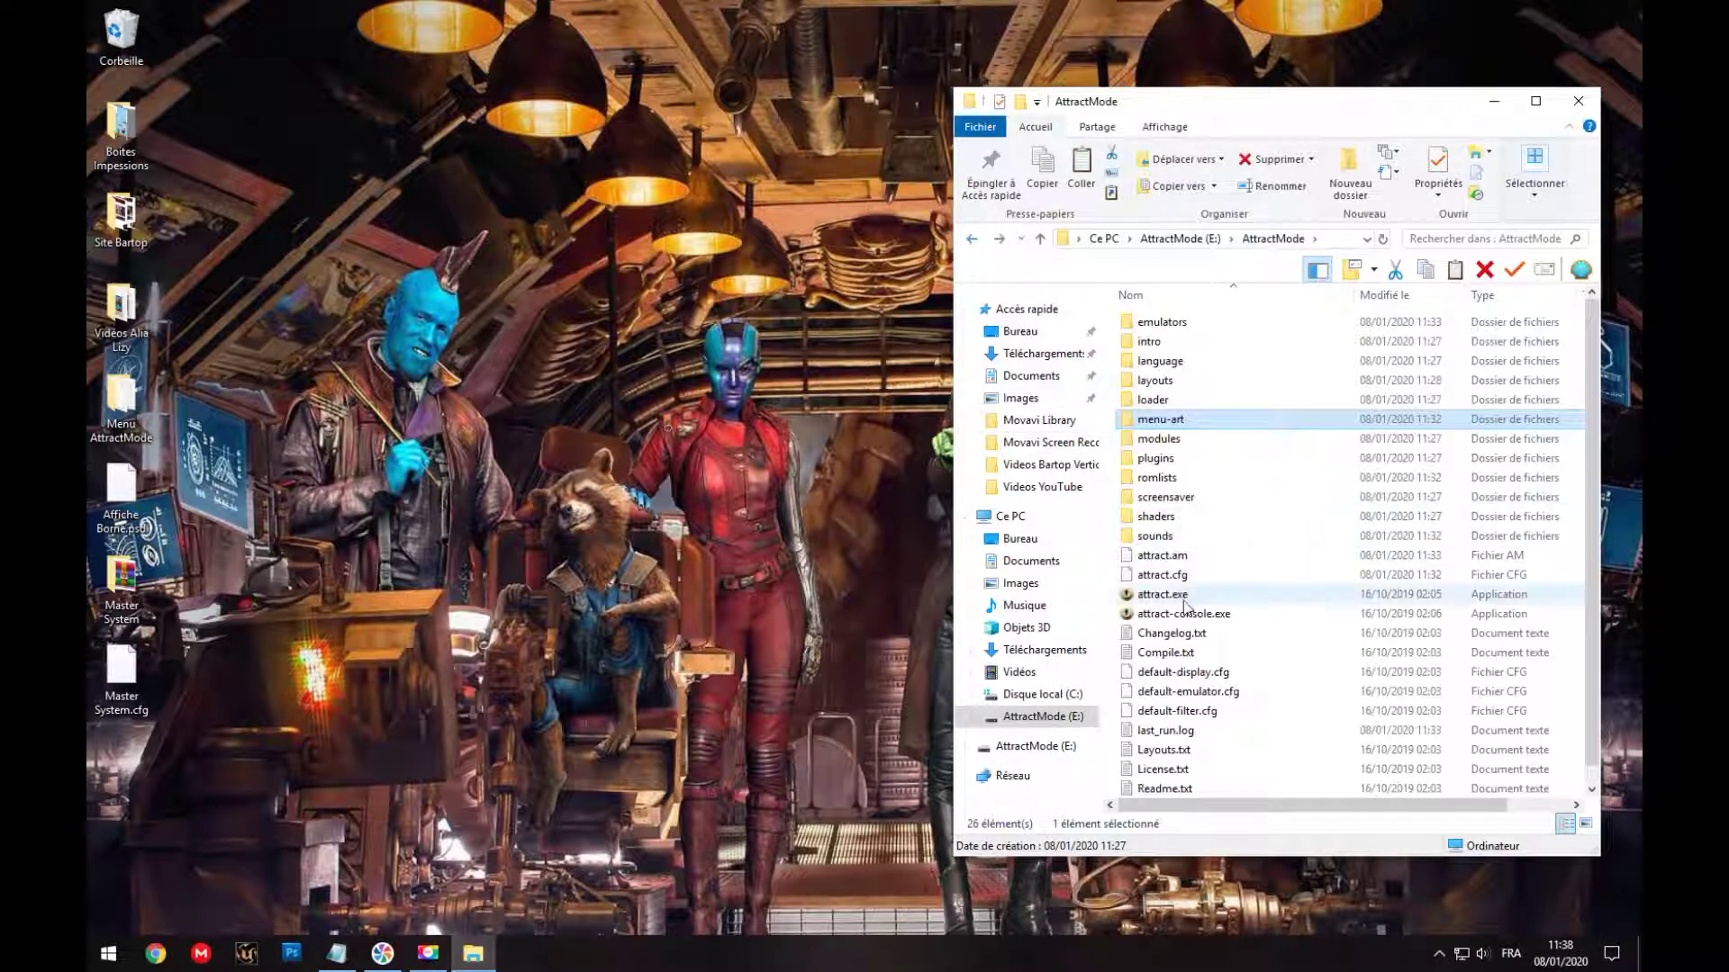
double_click(1179, 598)
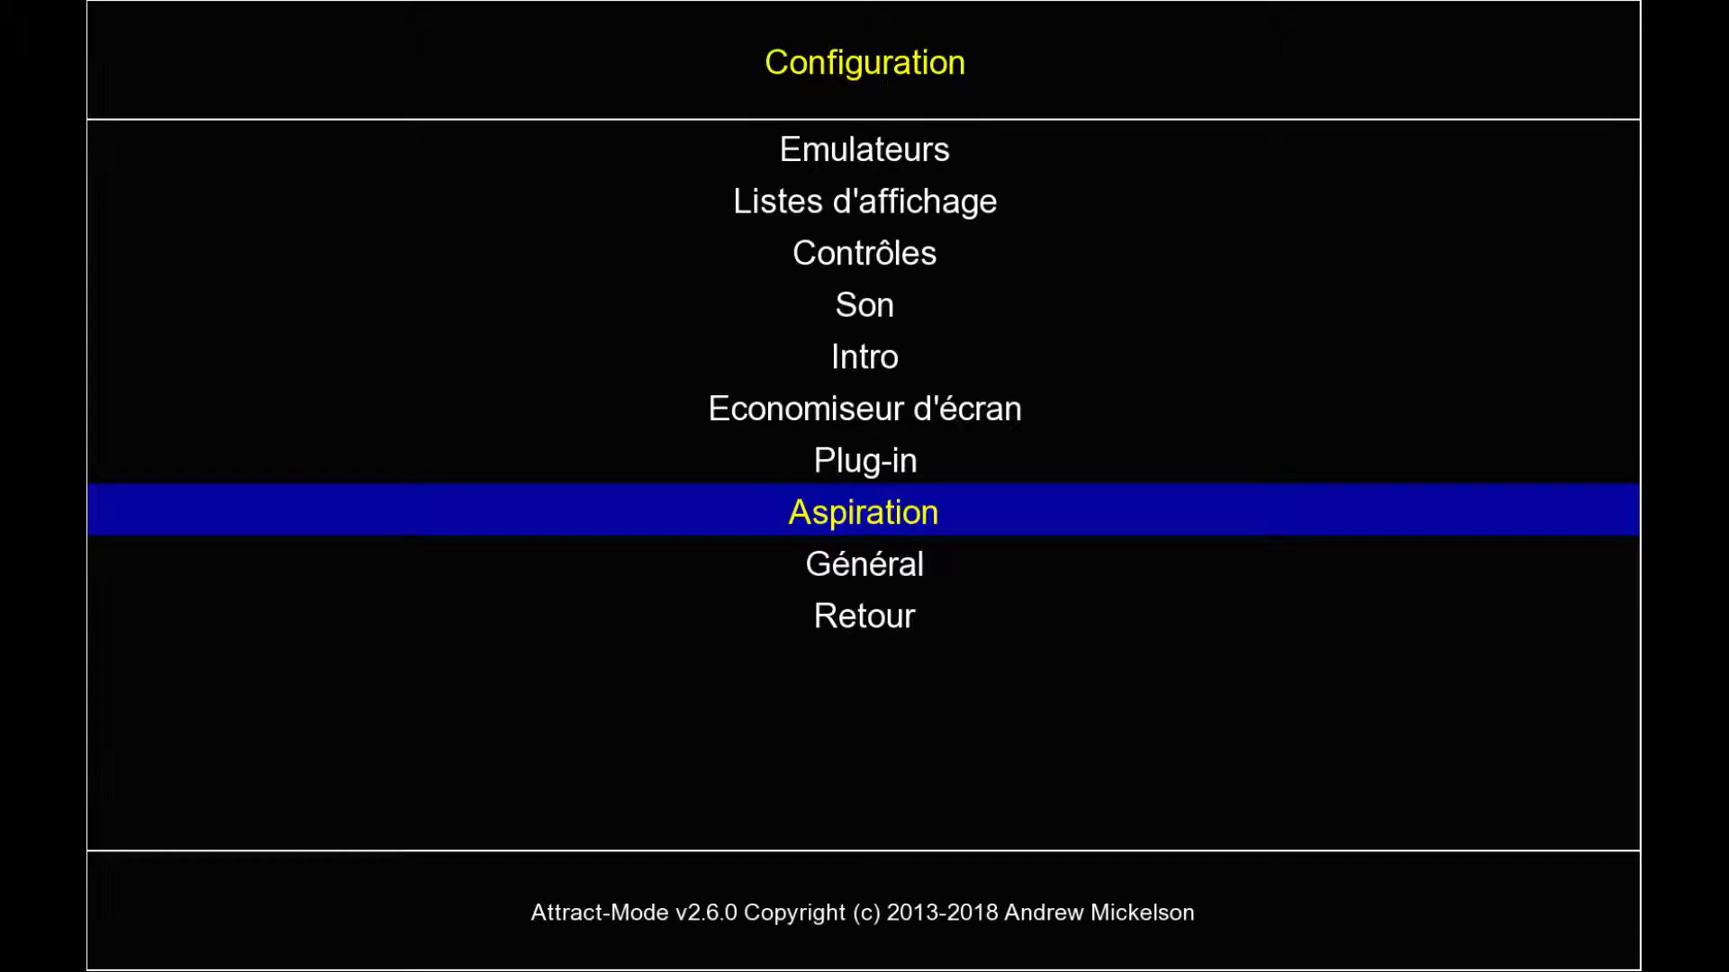
key("Up")
key("Up")
key("Up")
key("Up")
key("Up")
key("Up")
key("Up")
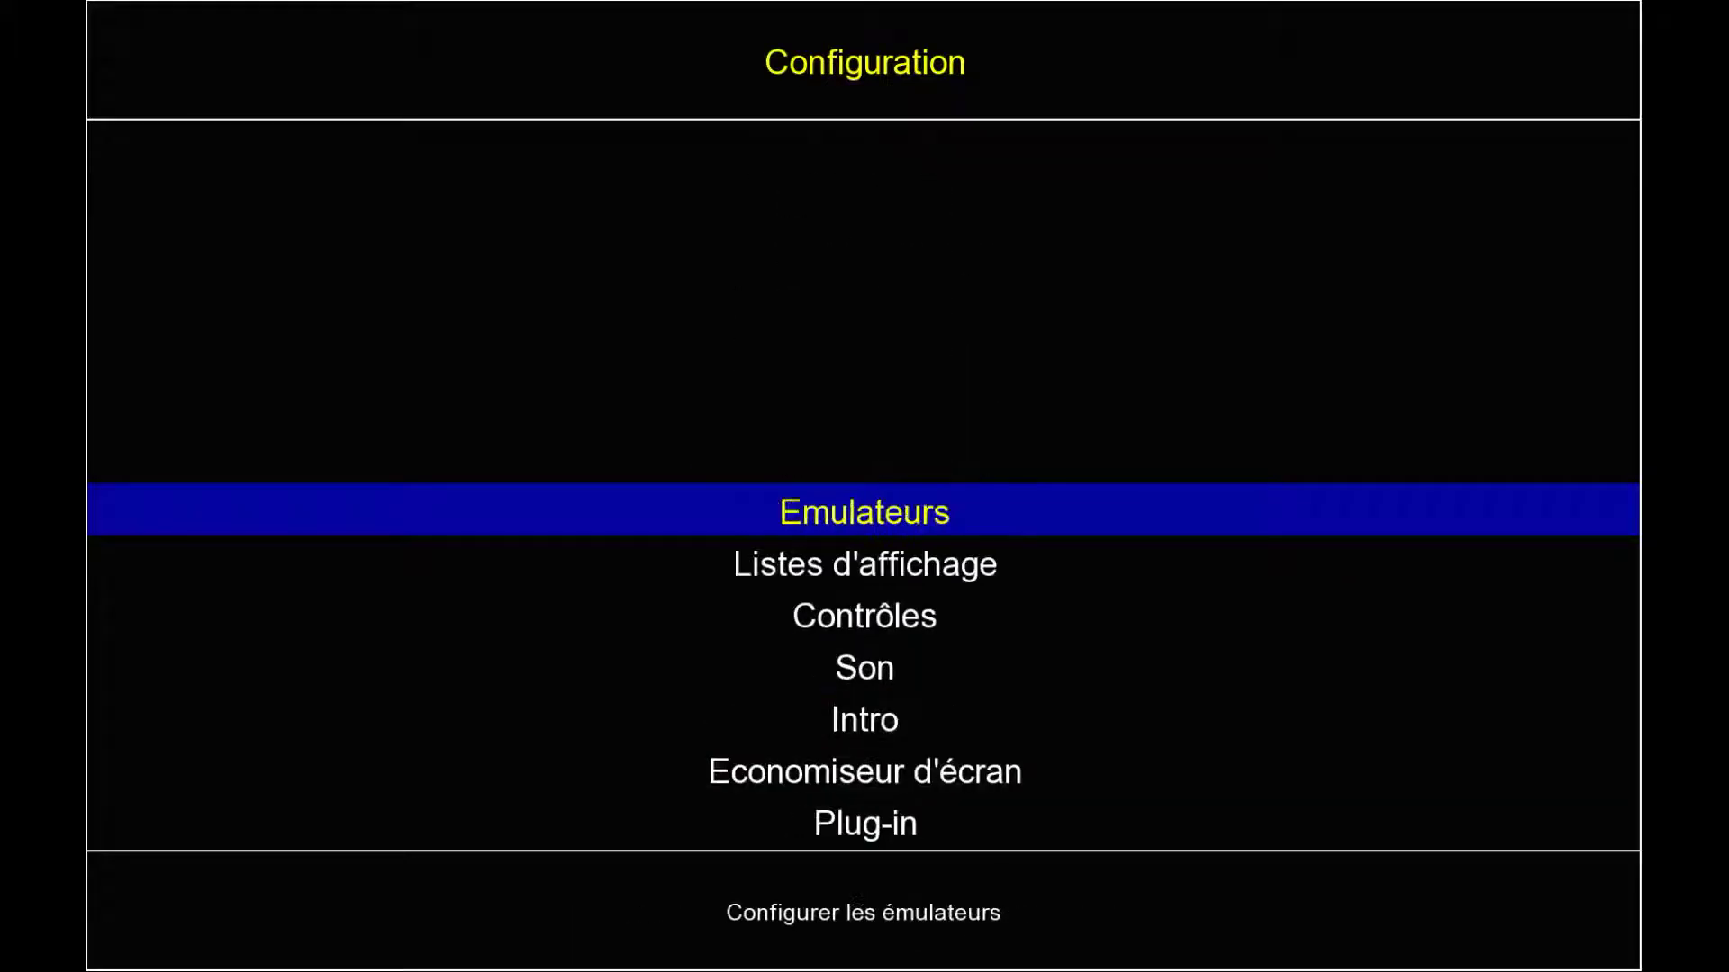
key("Return")
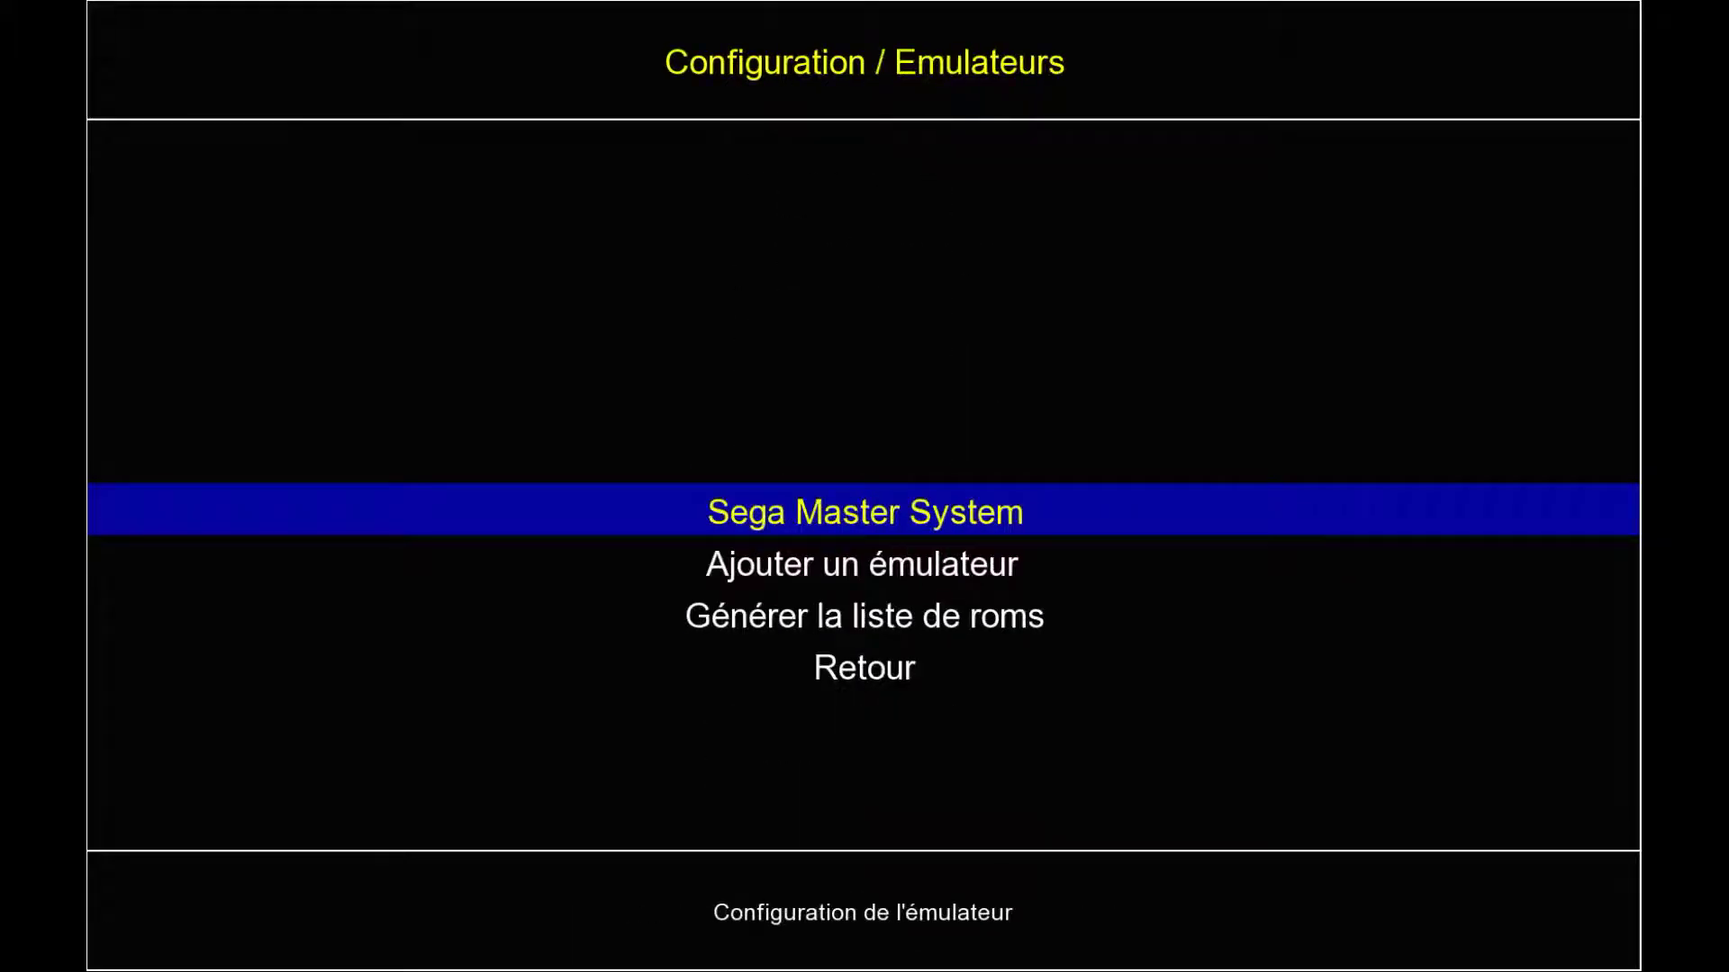
key("Return")
Step: Review the Sega Master System emulator's executable, command line, ROM path and ROM extension settings
key("Up")
key("Up")
key("Up")
key("Up")
key("Up")
key("Up")
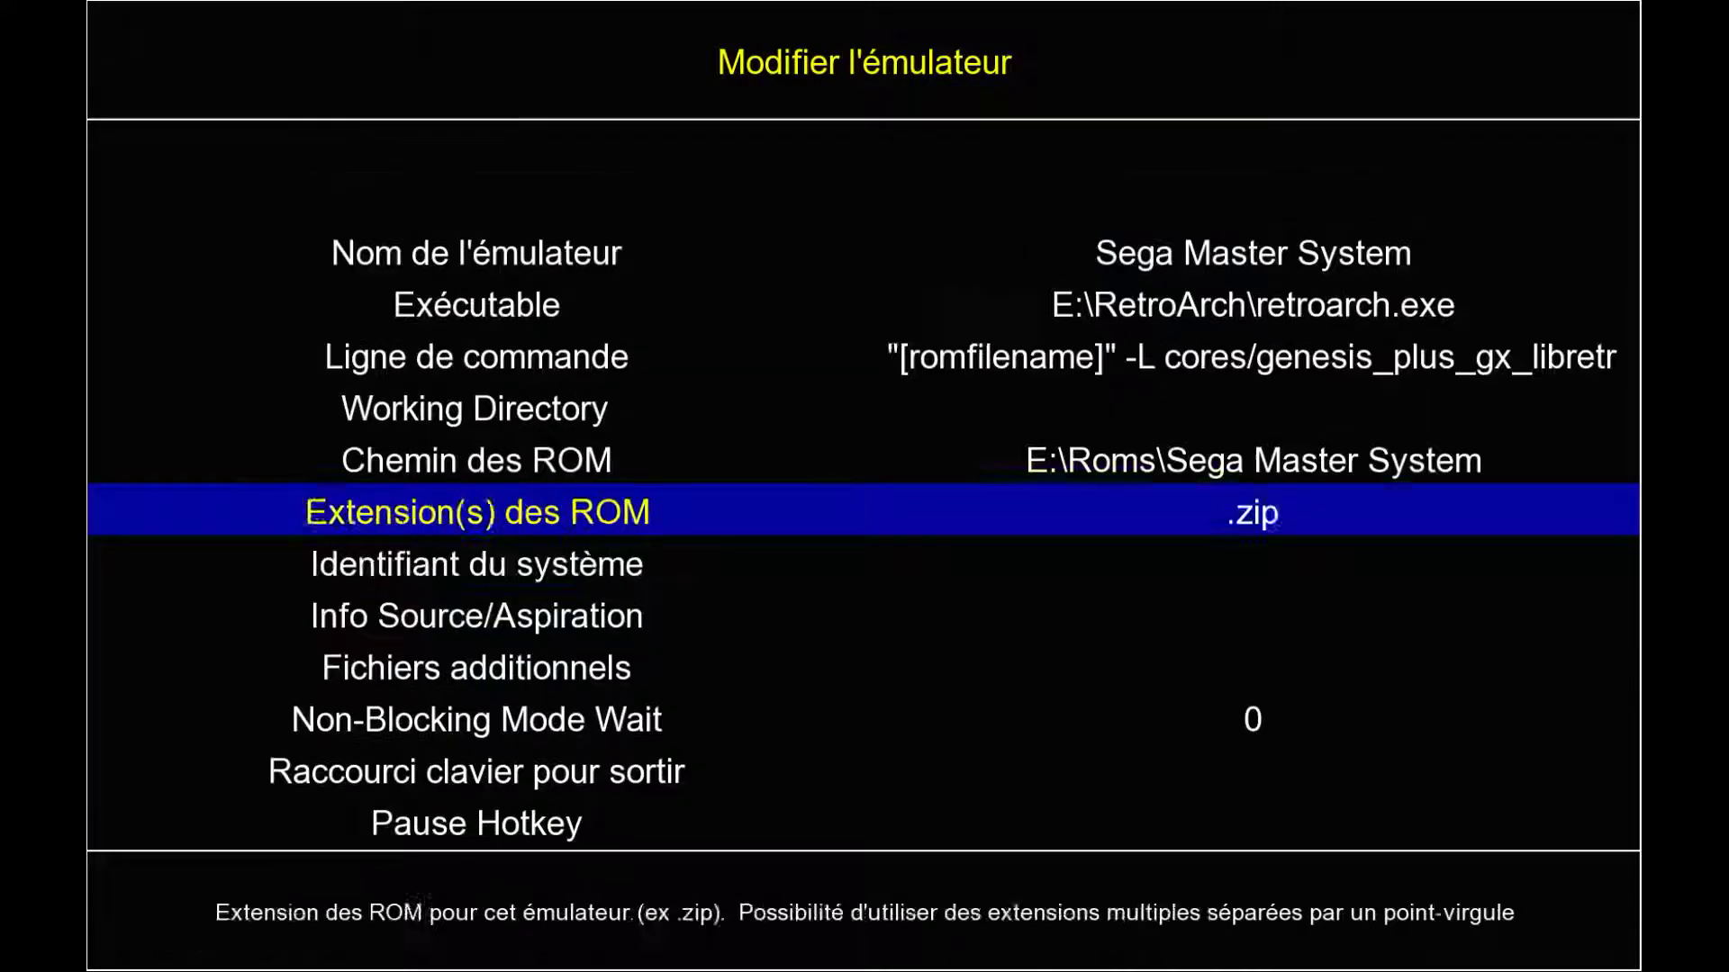
key("Down")
key("Down")
key("Down")
key("Down")
key("Down")
key("Down")
key("Down")
key("Down")
key("Down")
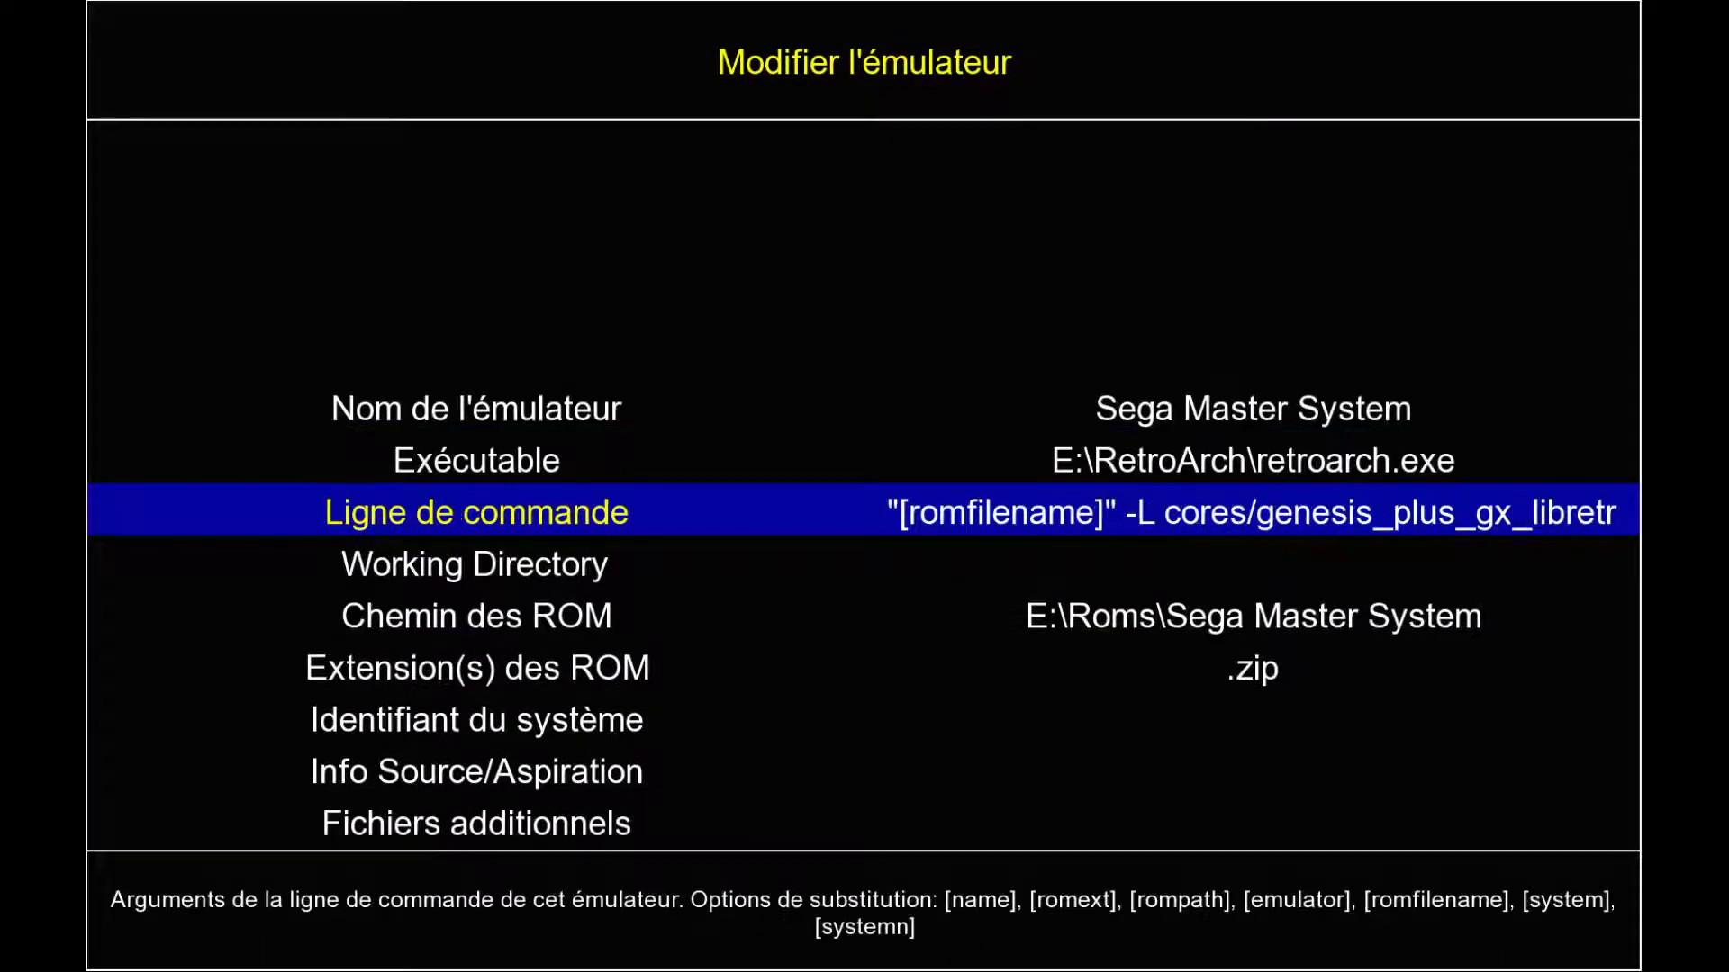
Step: Generate the ROM list for the Sega Master System emulator and return to the main configuration list
key("Down")
key("Down")
key("Down")
key("Down")
key("Down")
key("Down")
key("Down")
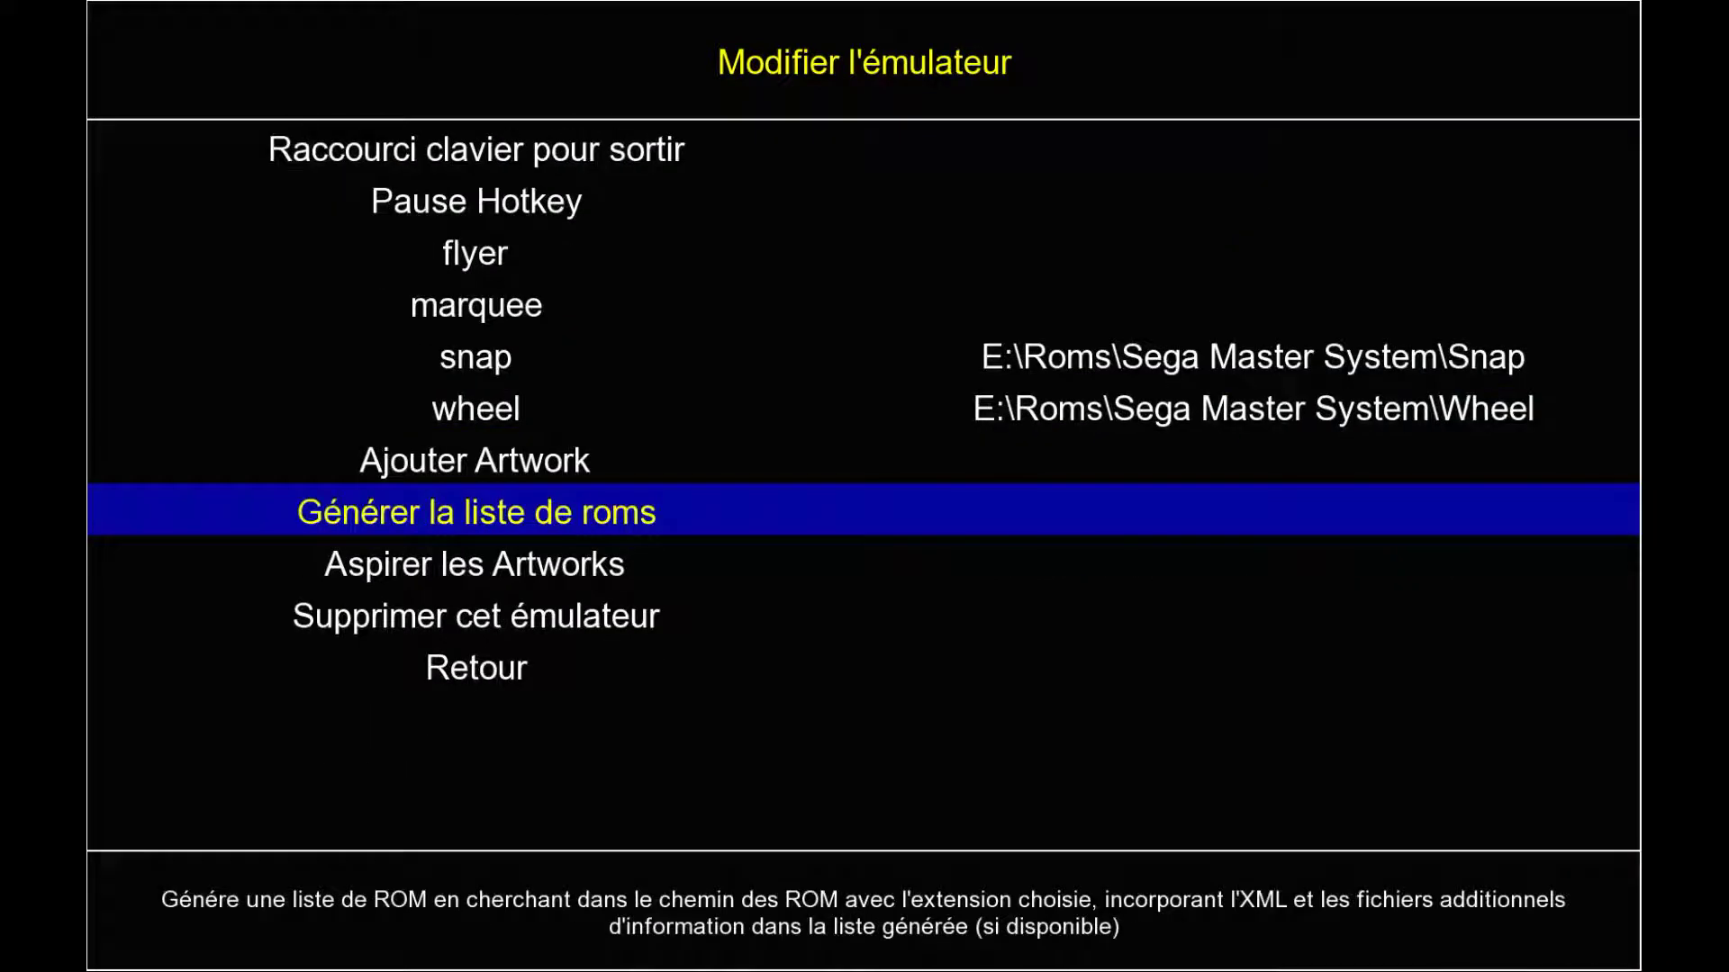
key("Return")
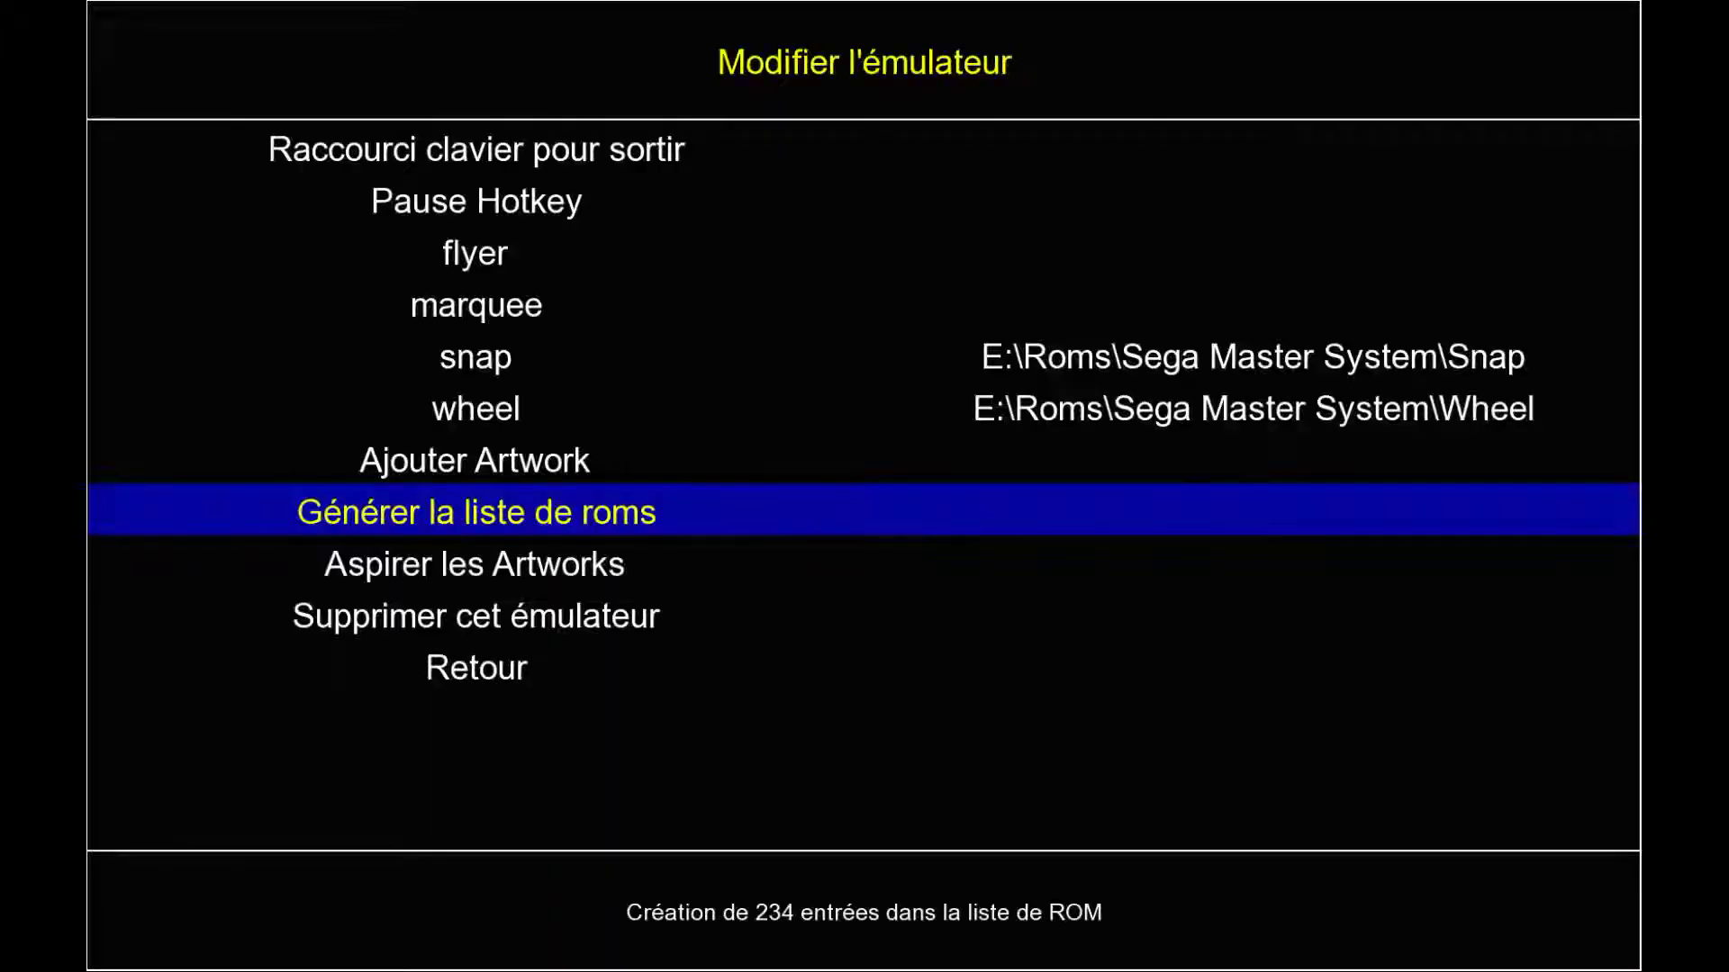
key("Escape")
key("Escape")
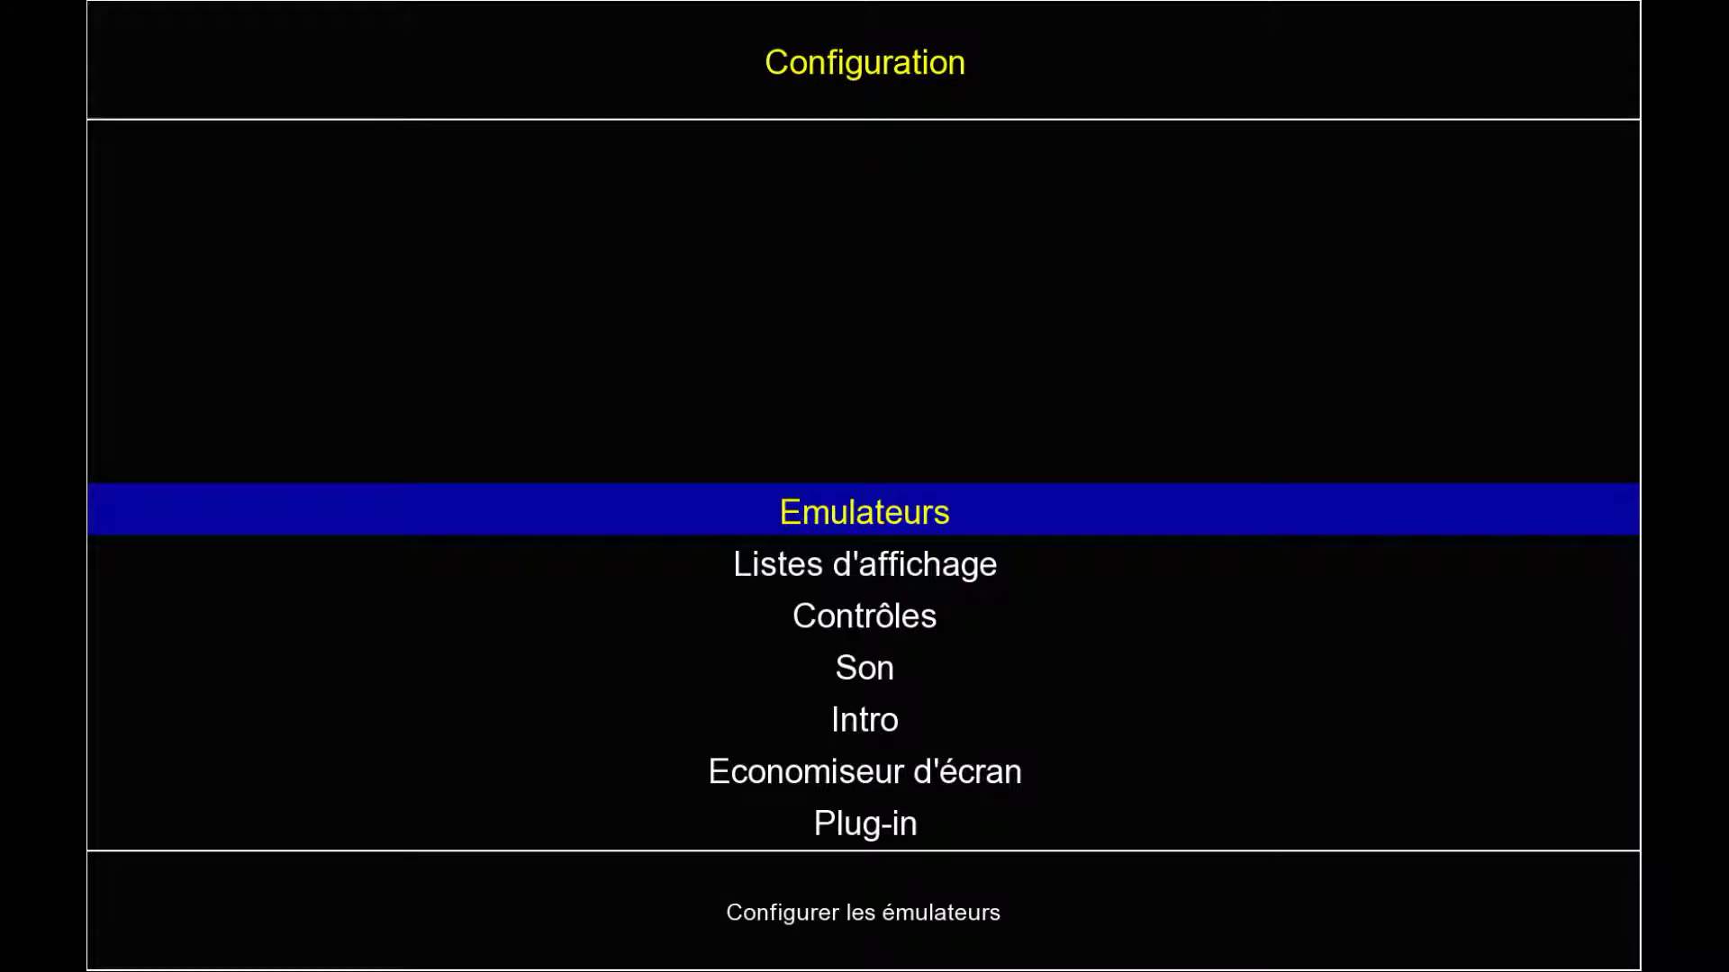
Step: Change the theme of the Sega Master System display list and return to the main configuration list
key("Down")
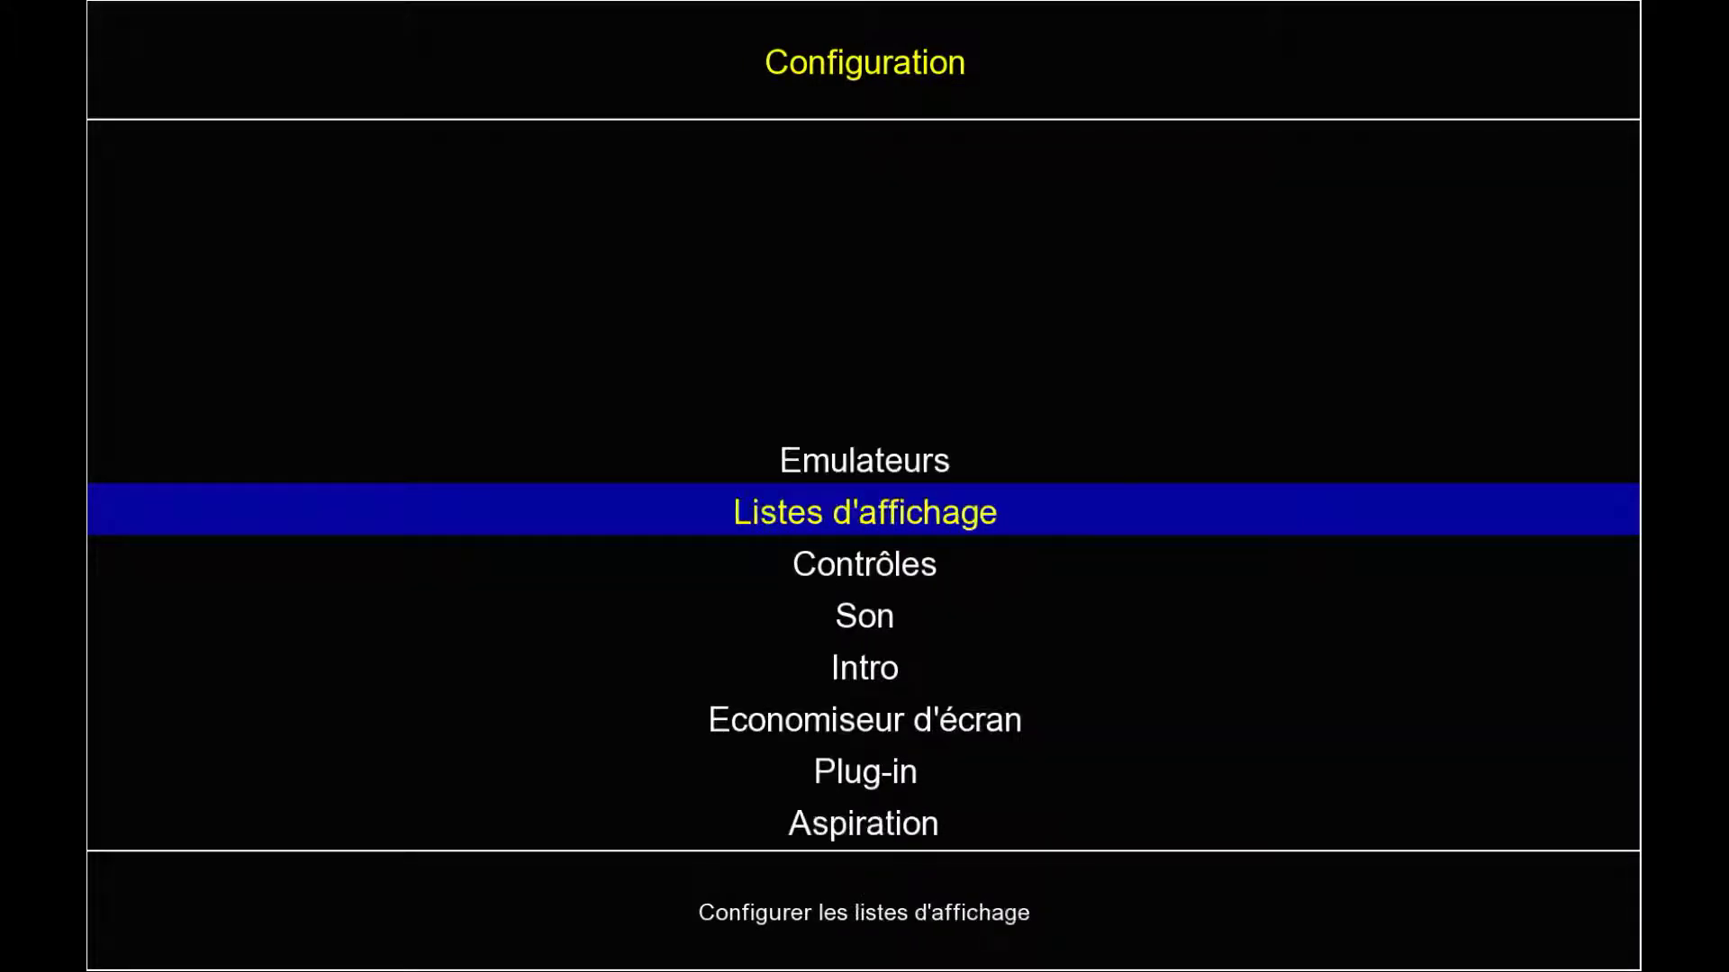
key("Return")
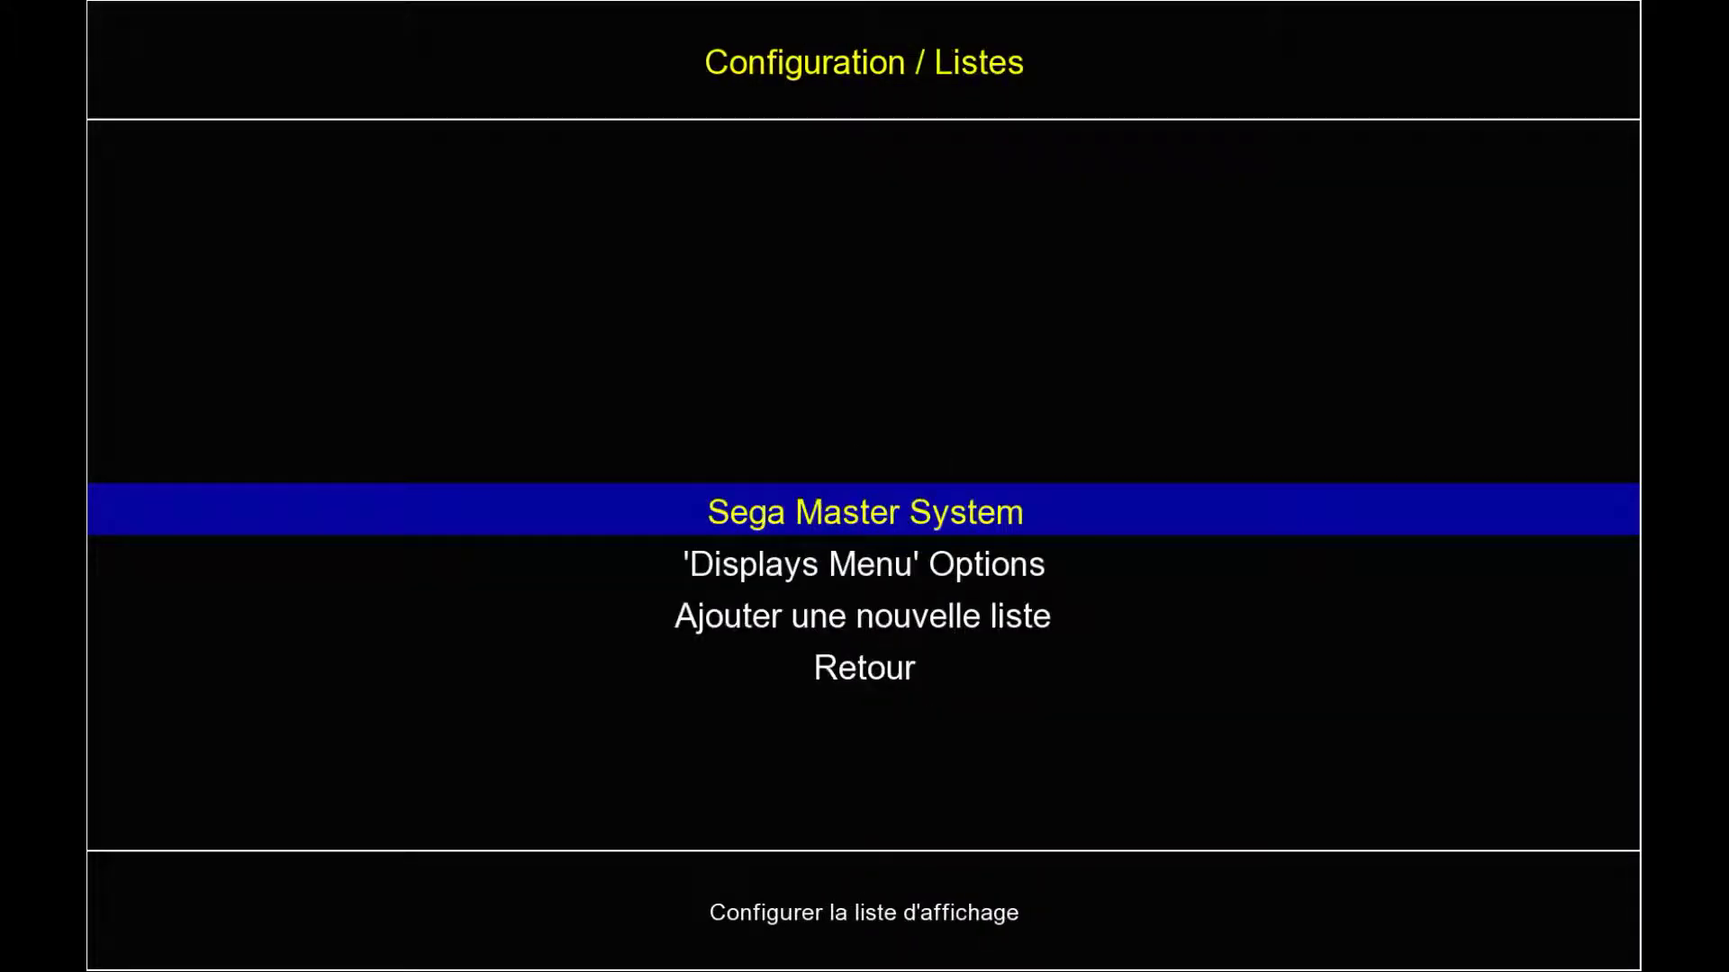
key("Return")
key("Up")
key("Up")
key("Up")
key("Up")
key("Up")
key("Up")
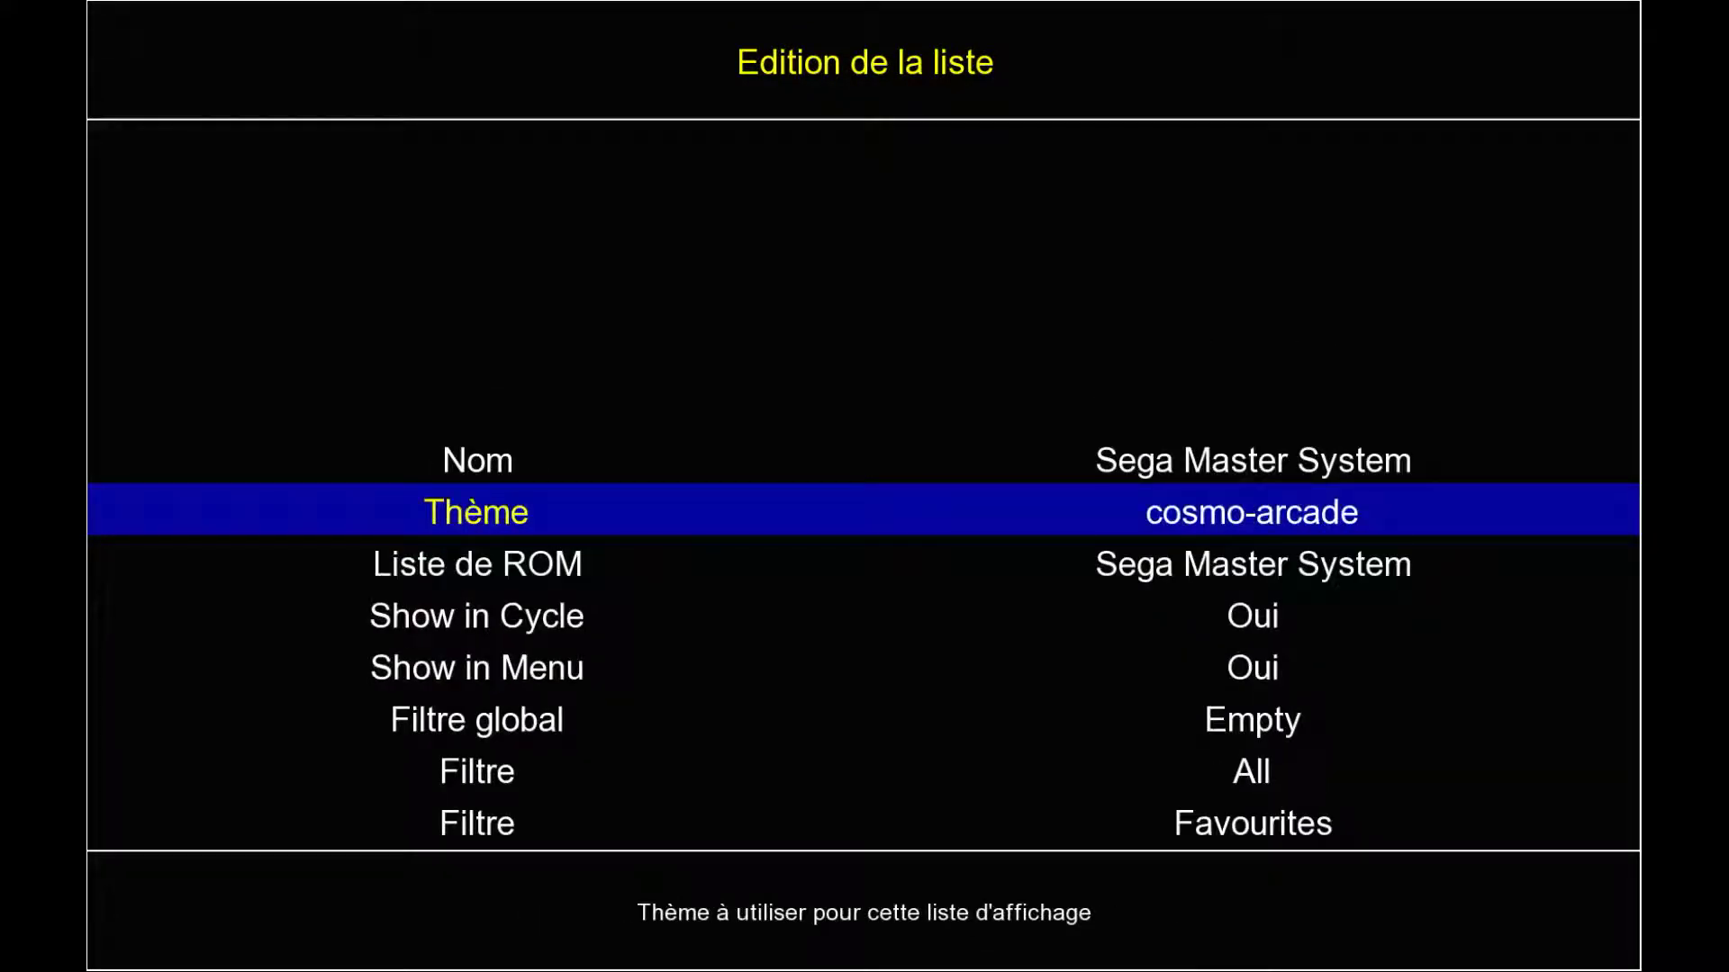
key("Return")
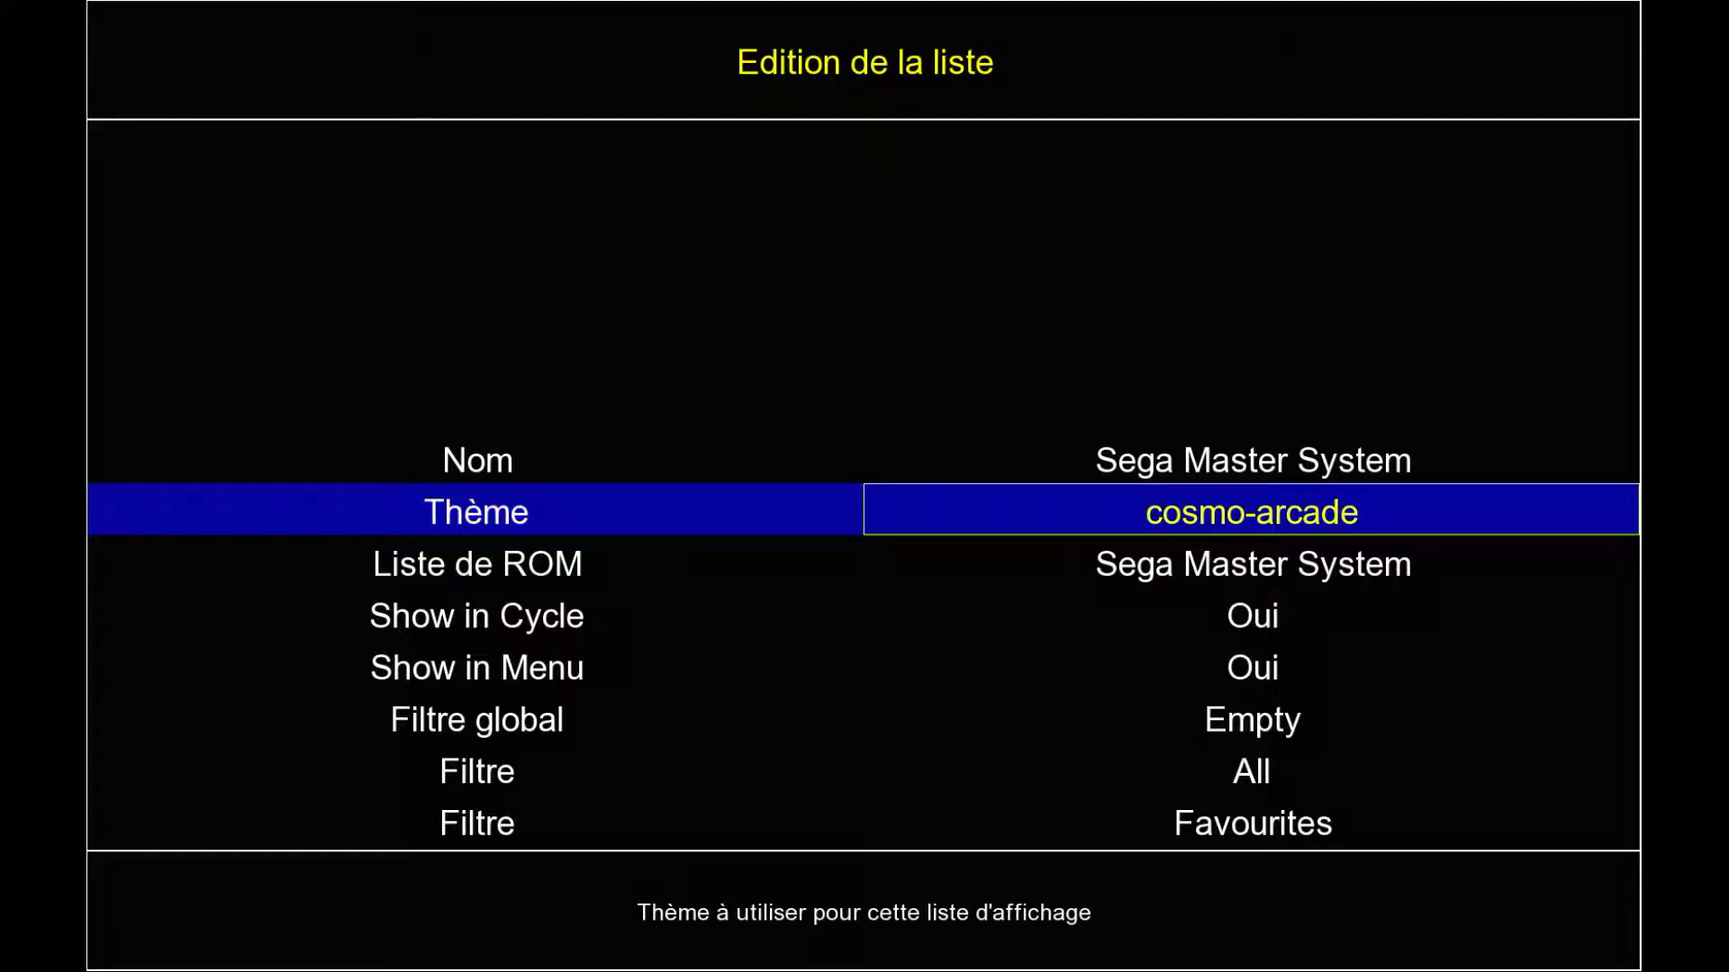
key("Down")
key("Down")
key("Down")
key("Down")
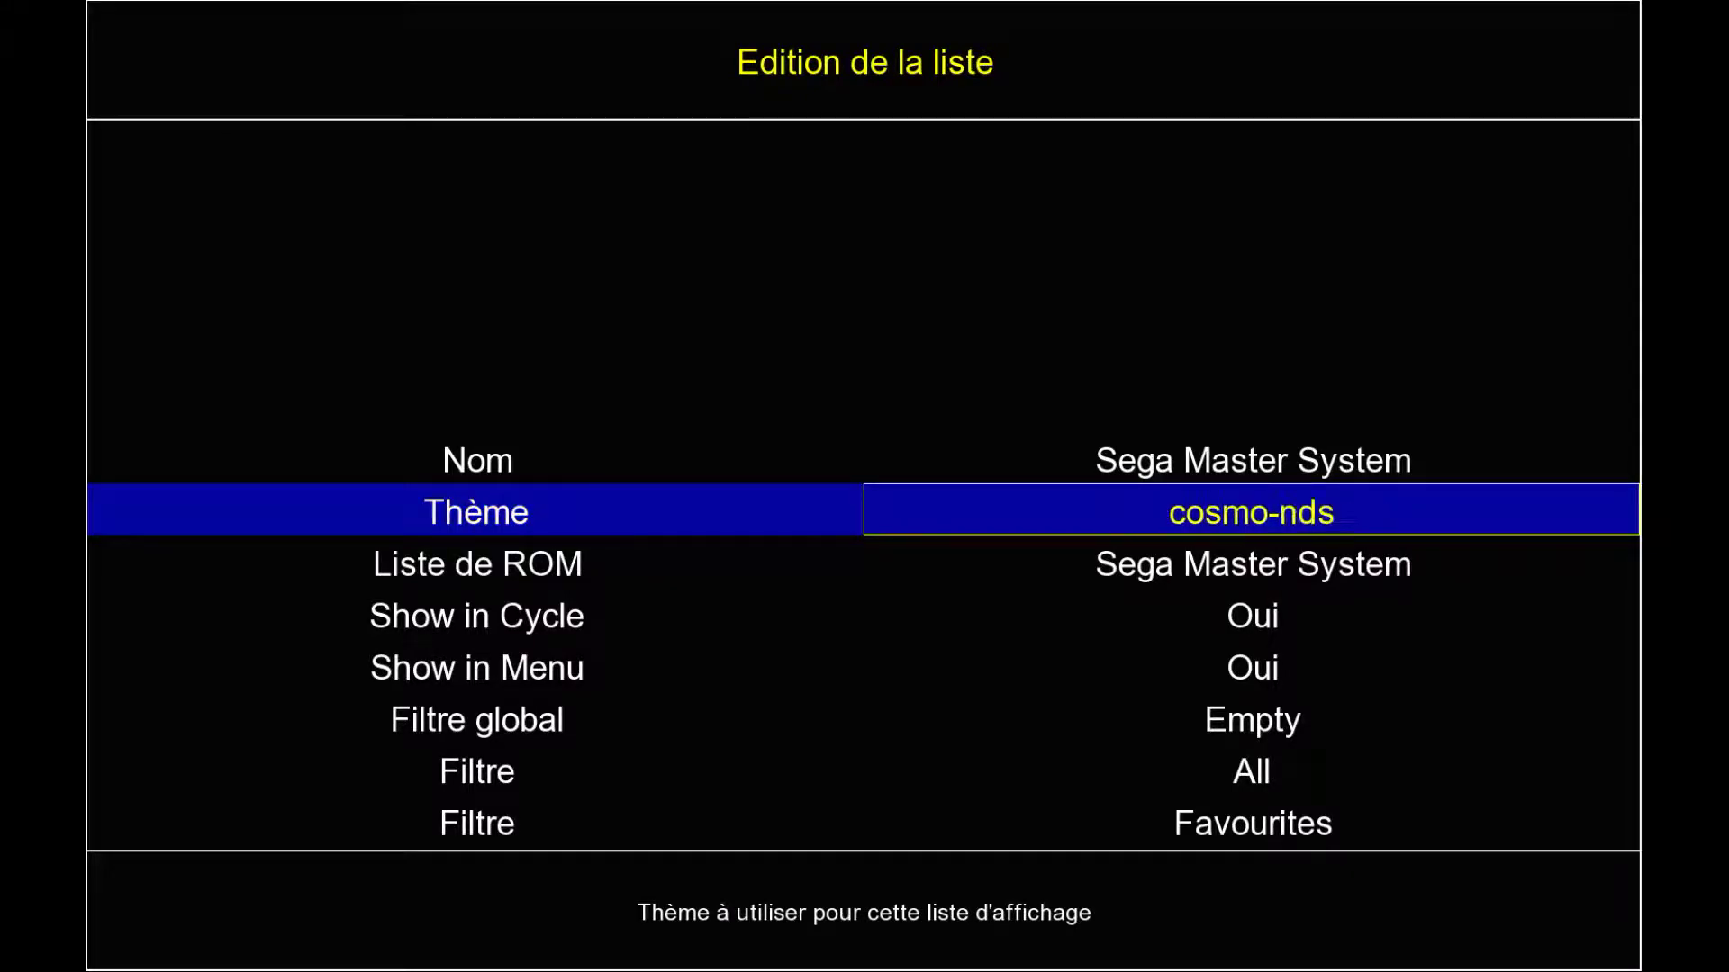
key("Down")
key("Return")
key("Escape")
key("Escape")
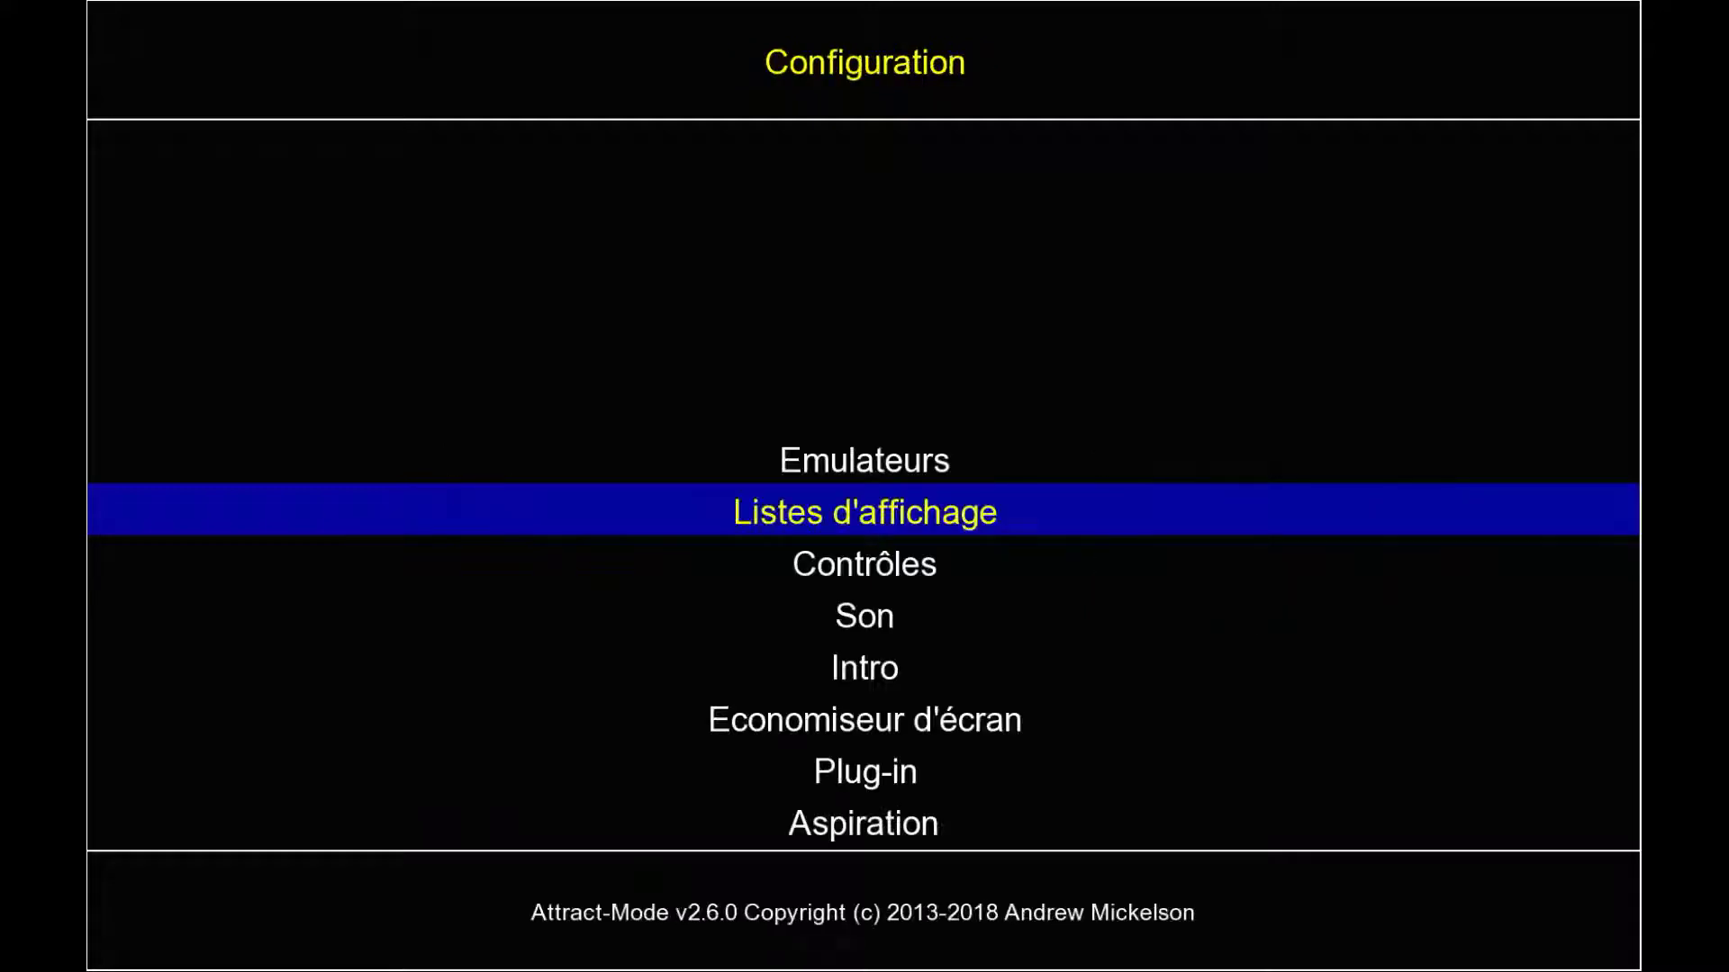
Step: Leave the configuration and browse the Sega Master System game list down to Bubble Bobble (E)
key("Escape")
key("Down")
key("Down")
key("Down")
key("Down")
key("Down")
key("Down")
key("Down")
key("Down")
key("Down")
key("Down")
key("Down")
key("Down")
key("Down")
key("Down")
key("Down")
key("Down")
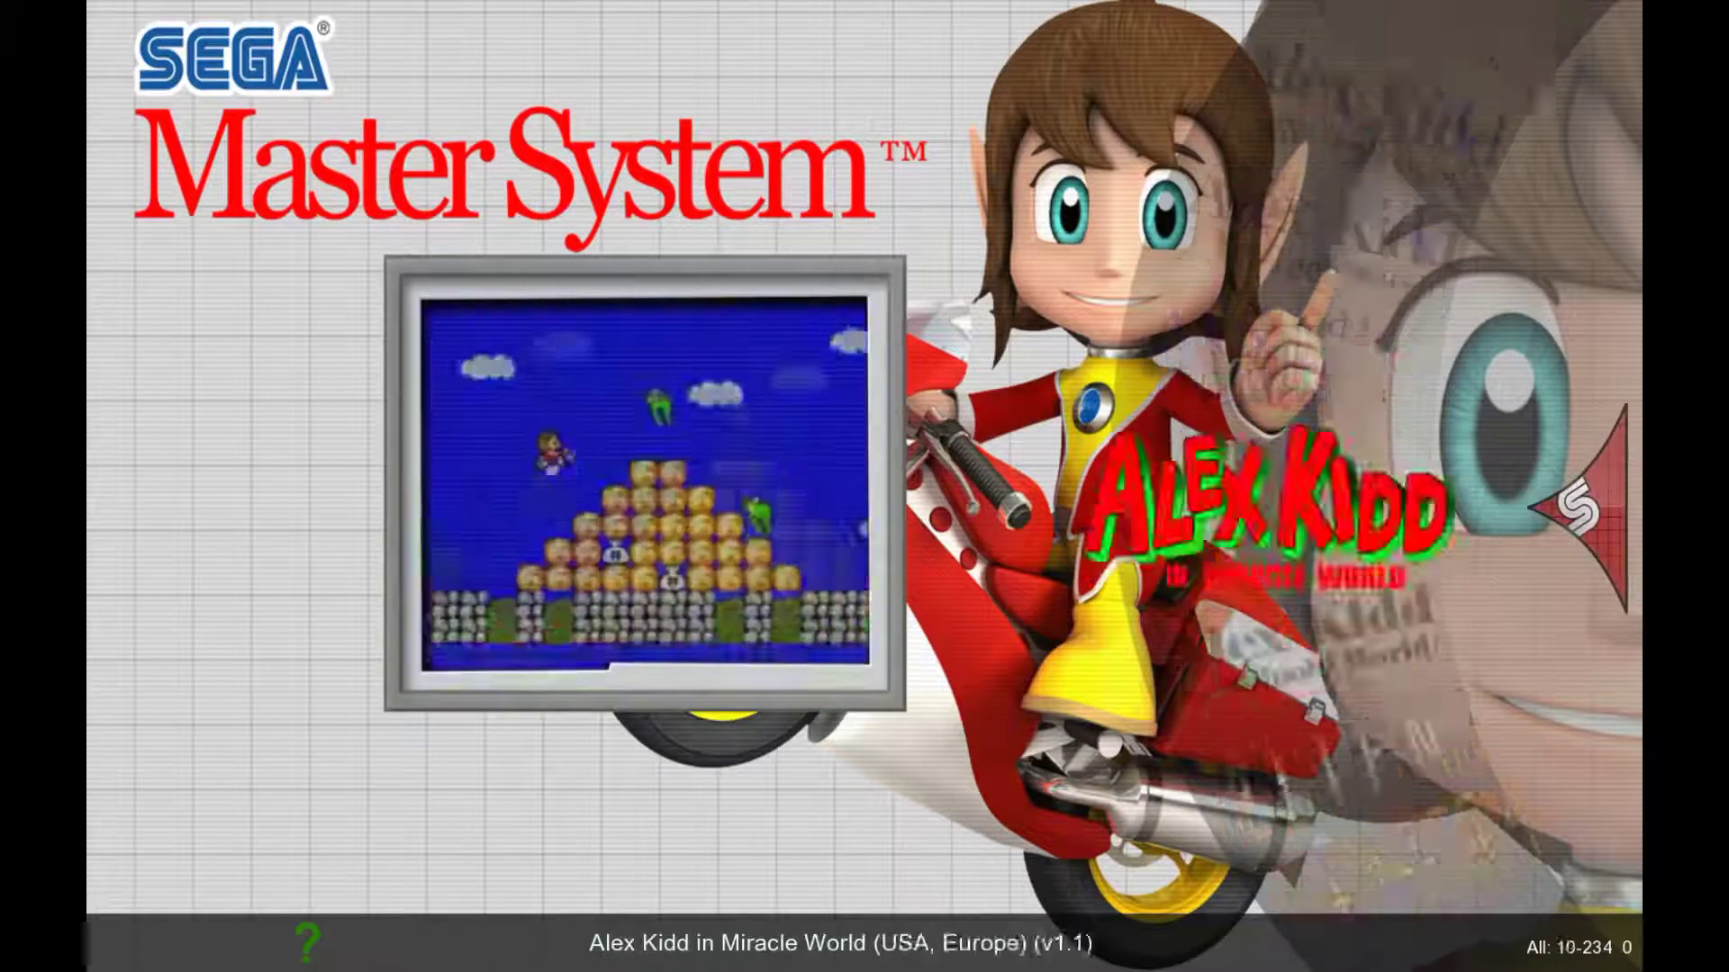
key("Down")
key("Down")
key("Down")
key("Down")
key("Down")
key("Down")
key("Down")
key("Down")
key("Down")
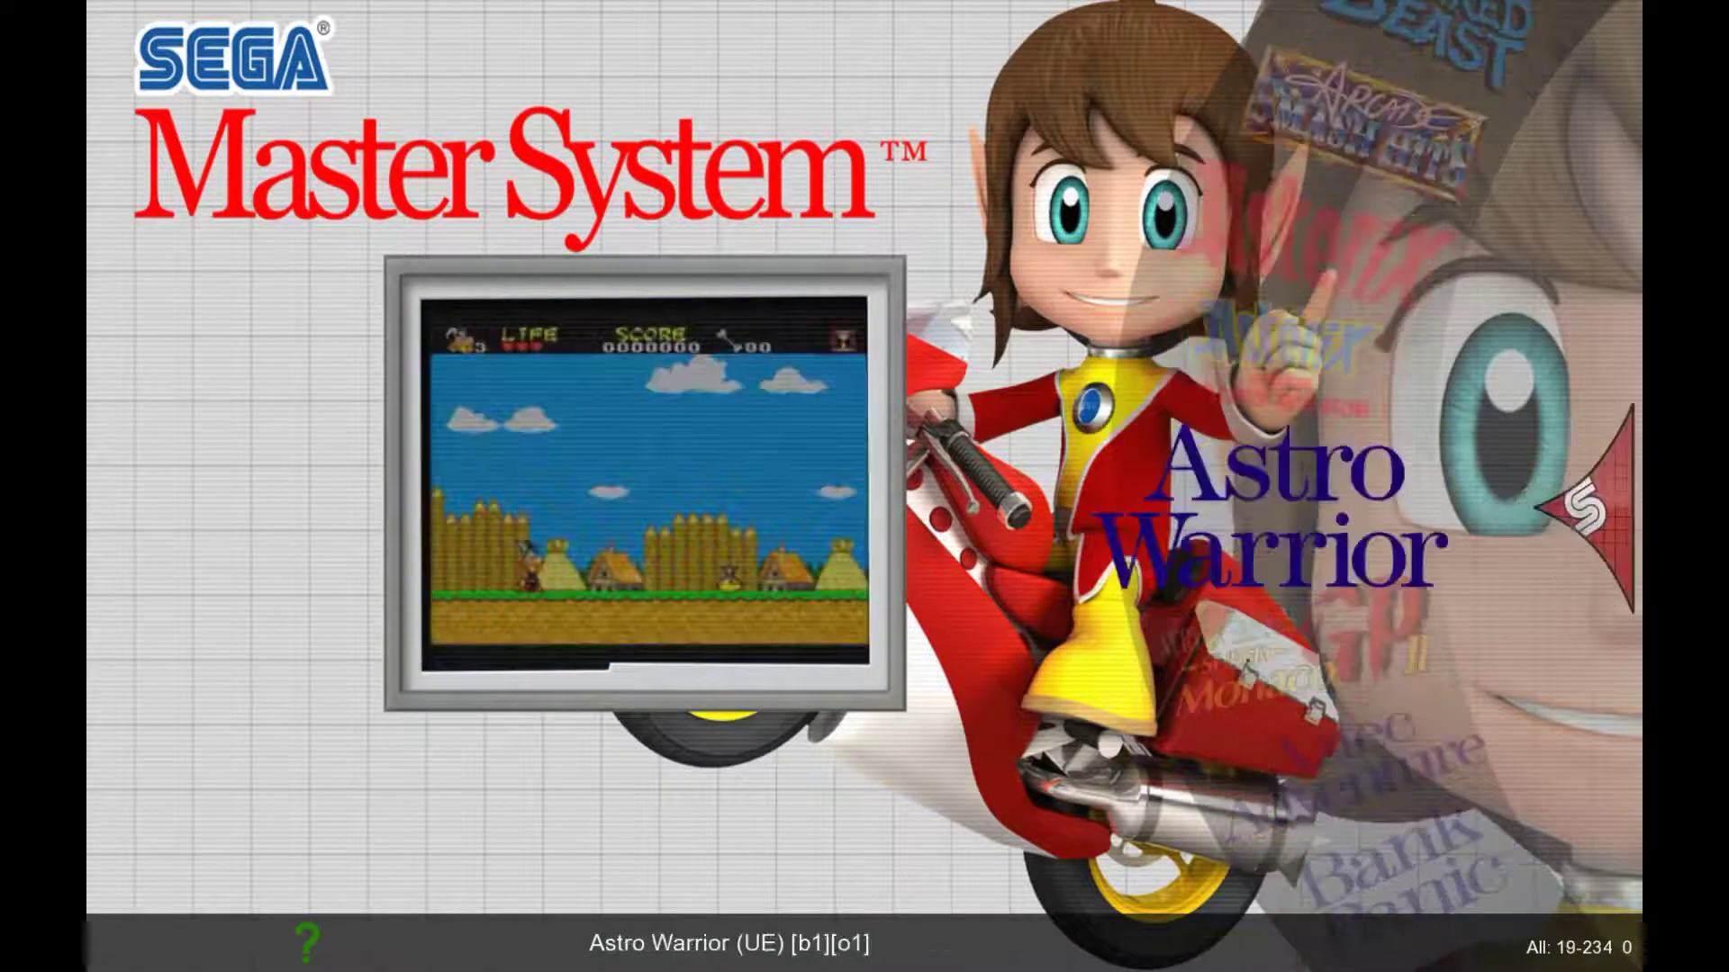
key("Down")
key("Down")
key("Down")
key("Down")
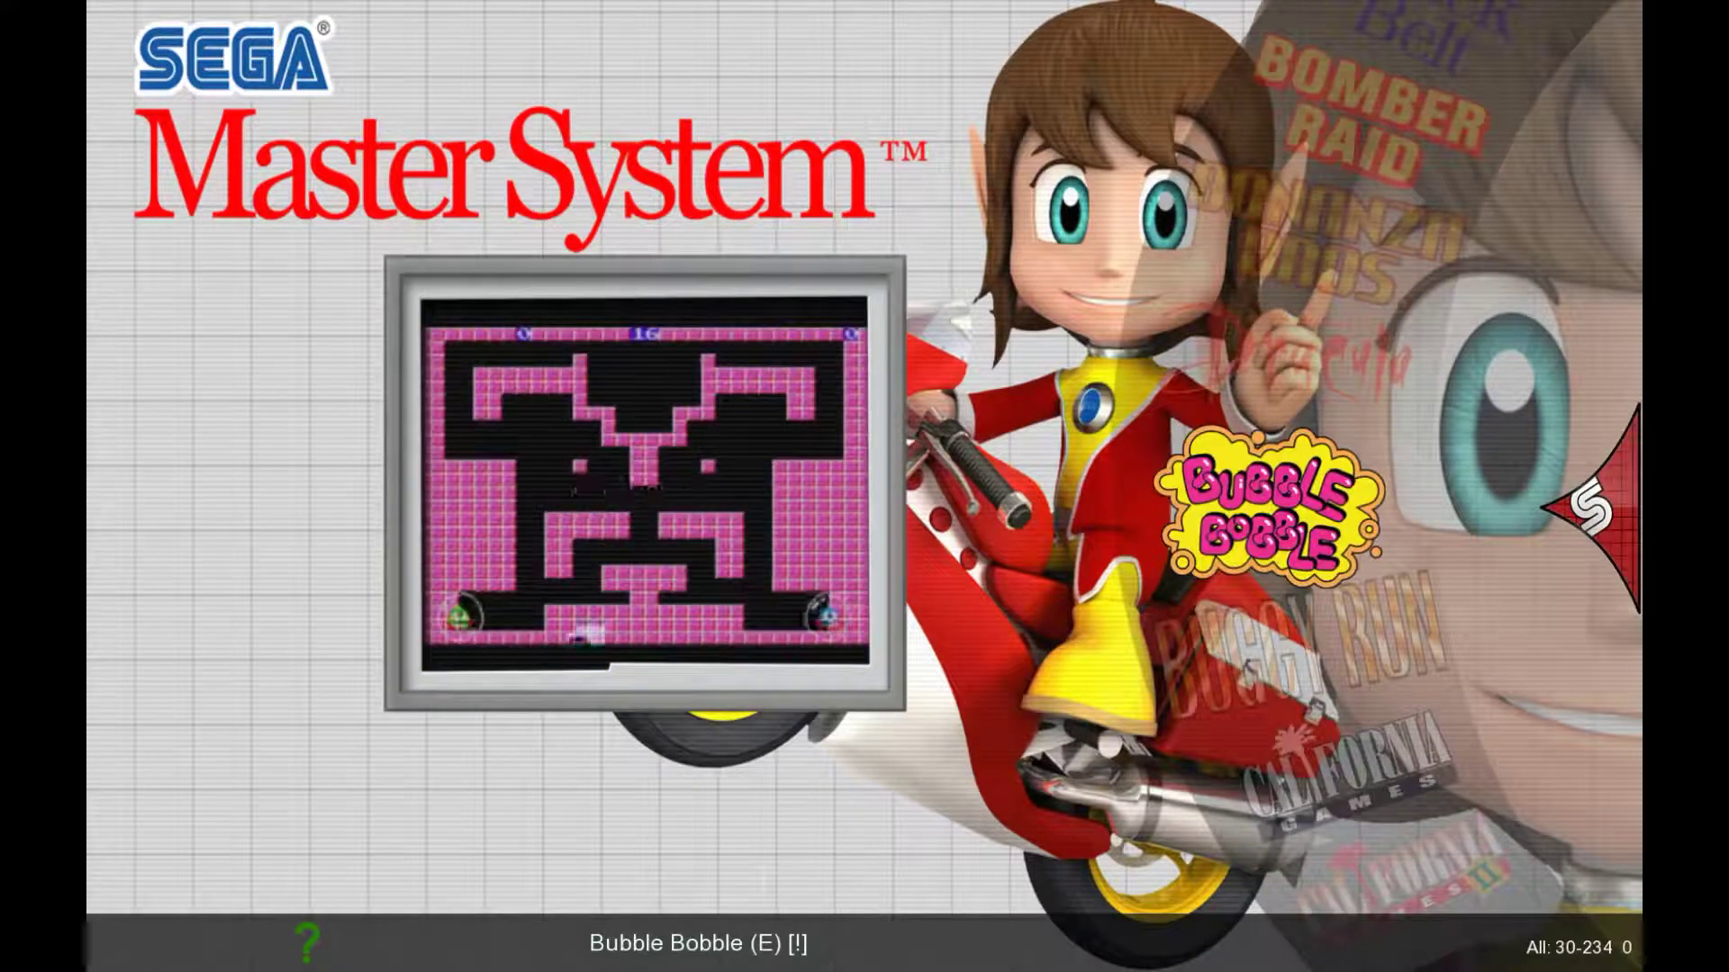
Step: Test-launch Bubble Bobble (E) in RetroArch, then quit it to return to the game list
key("Return")
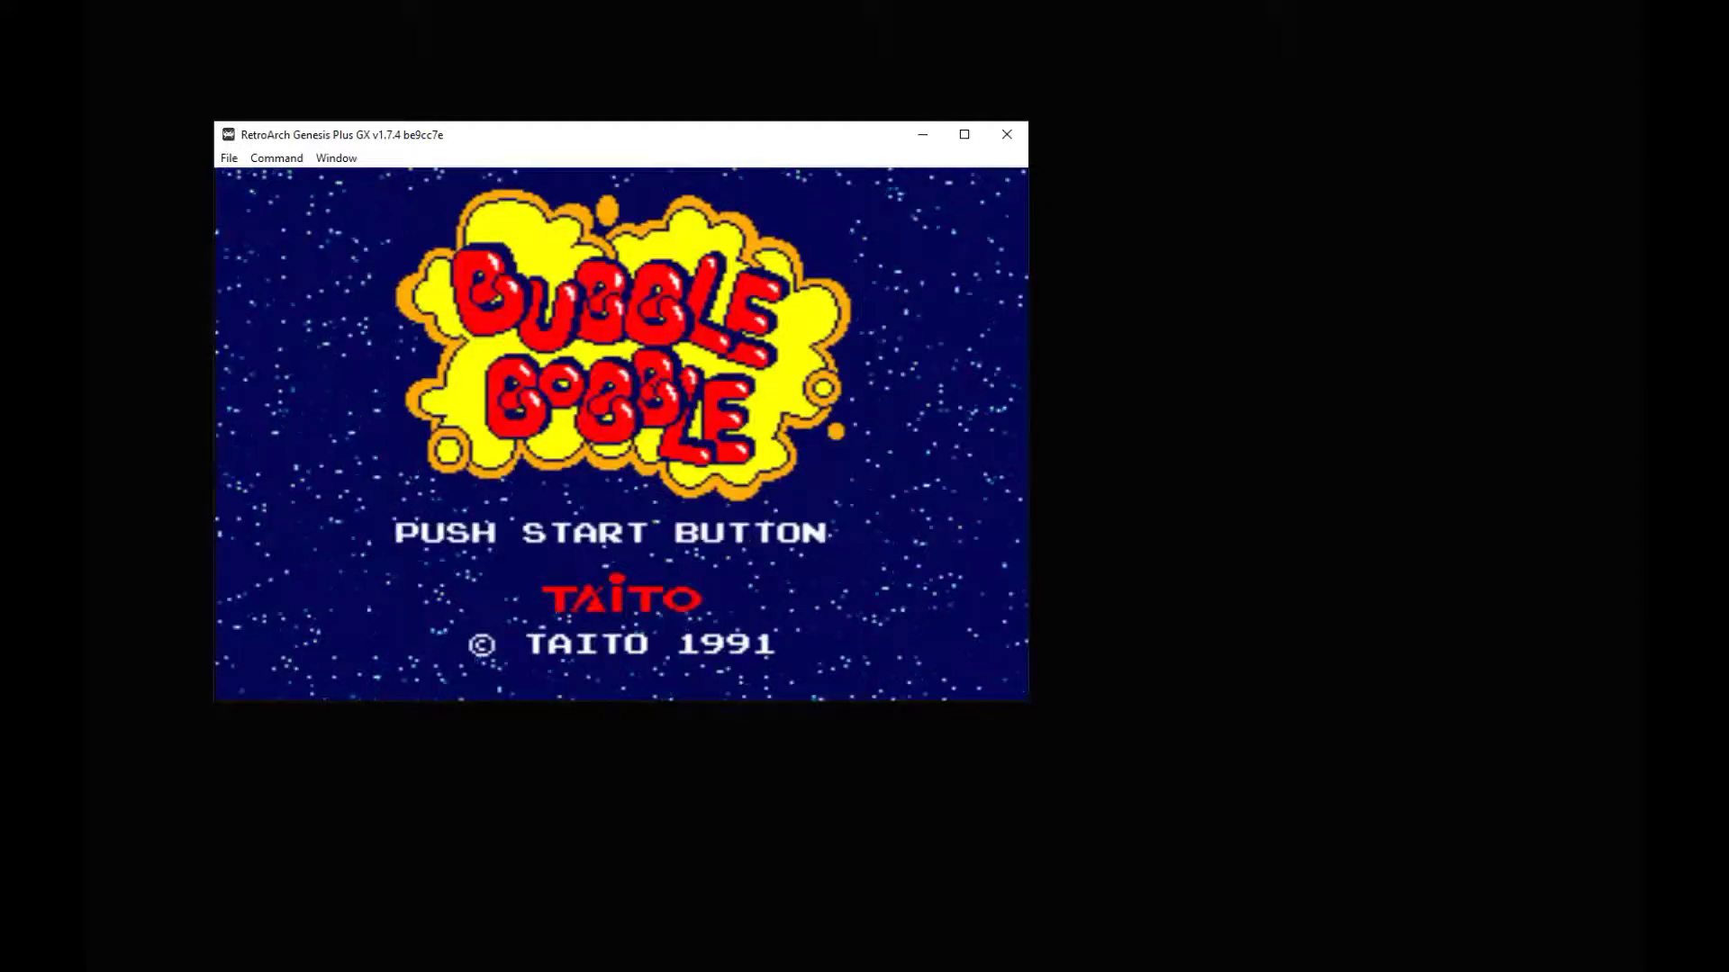
key("Escape")
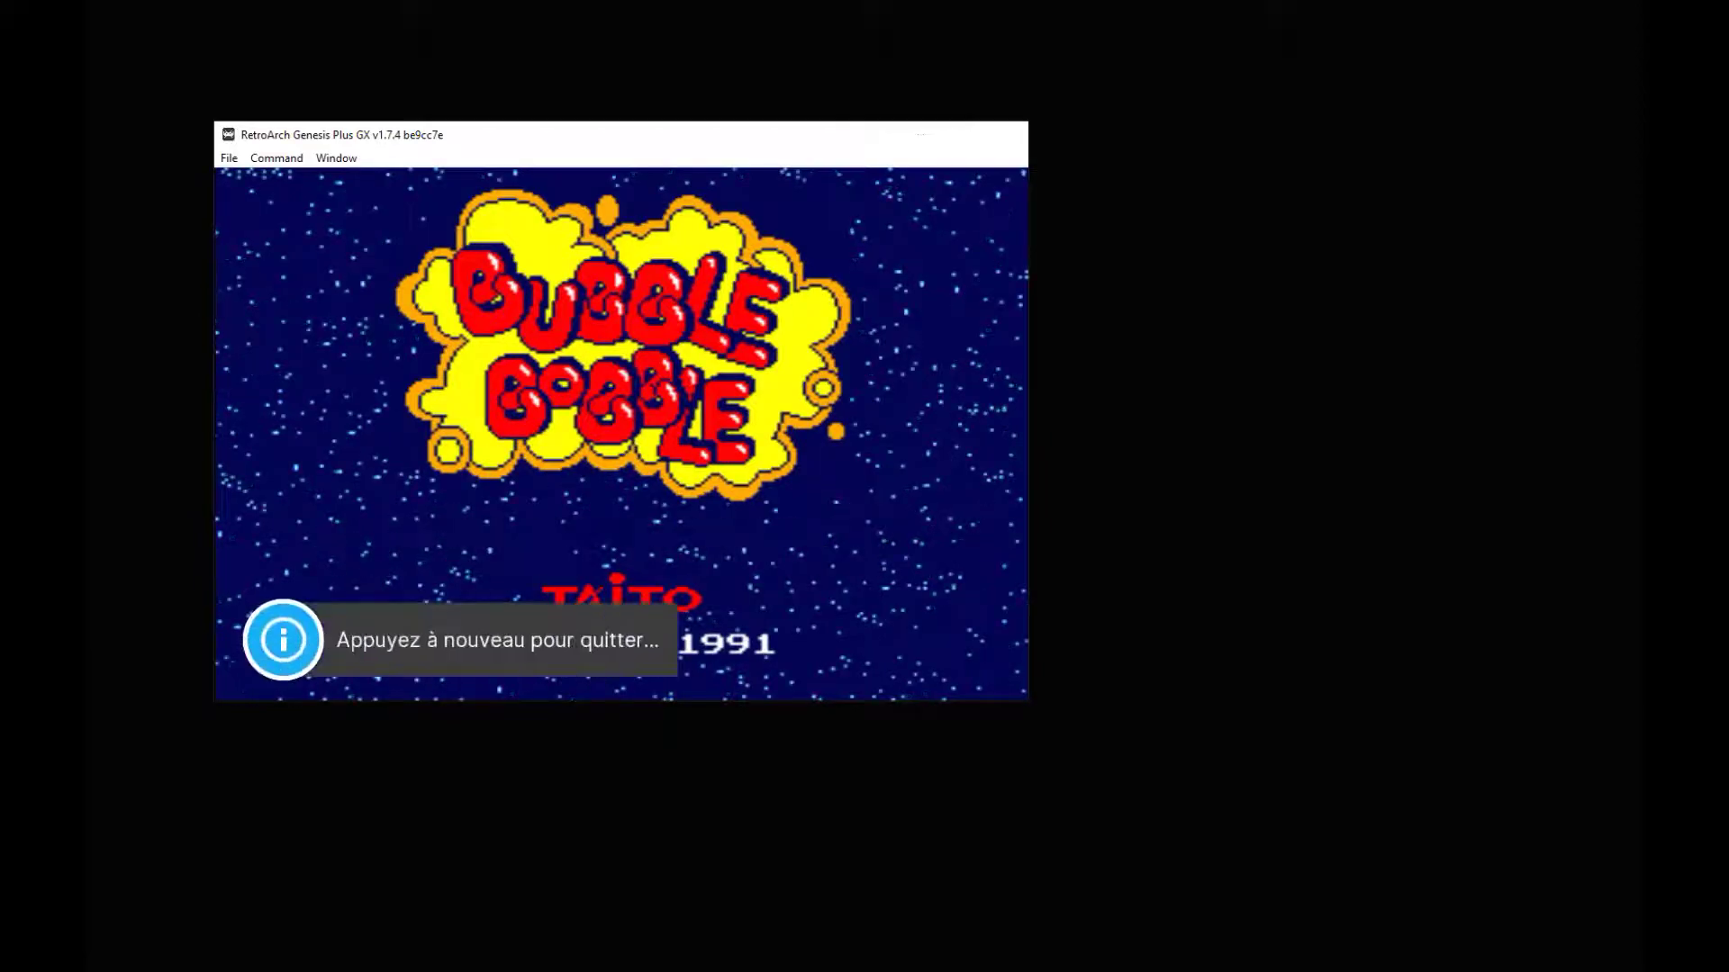
key("Escape")
Step: Go to Double Dragon (UE) in the game list, test-launch it in RetroArch and quit it
key("Down")
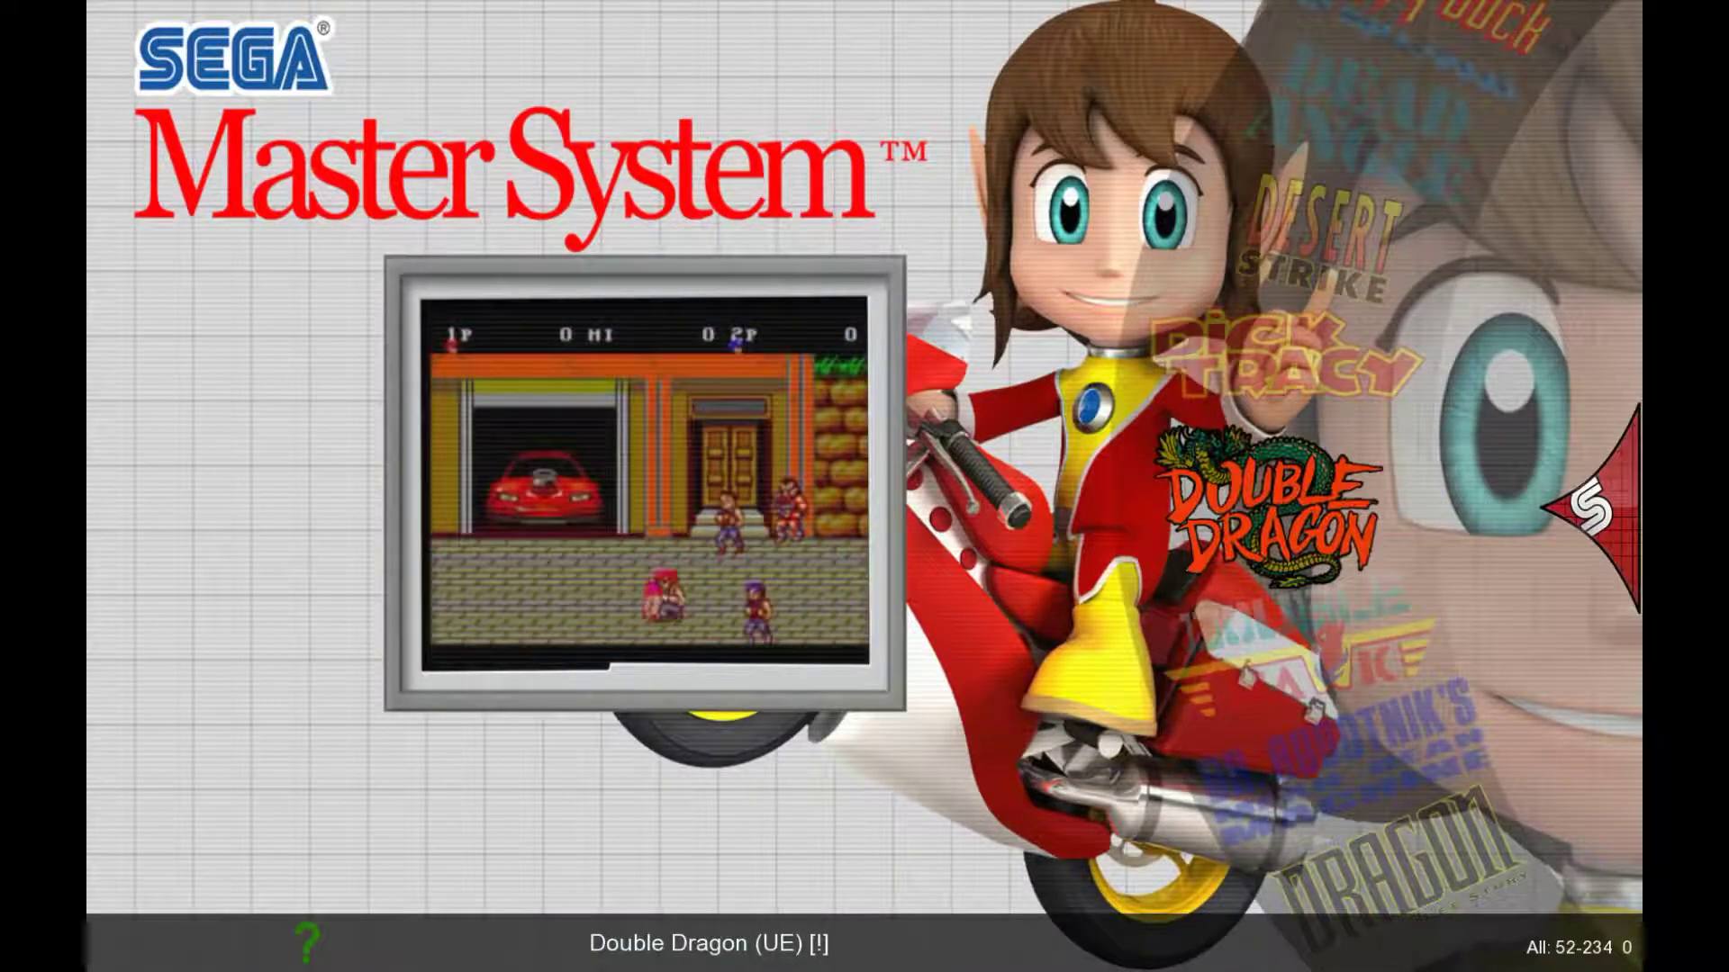
key("Return")
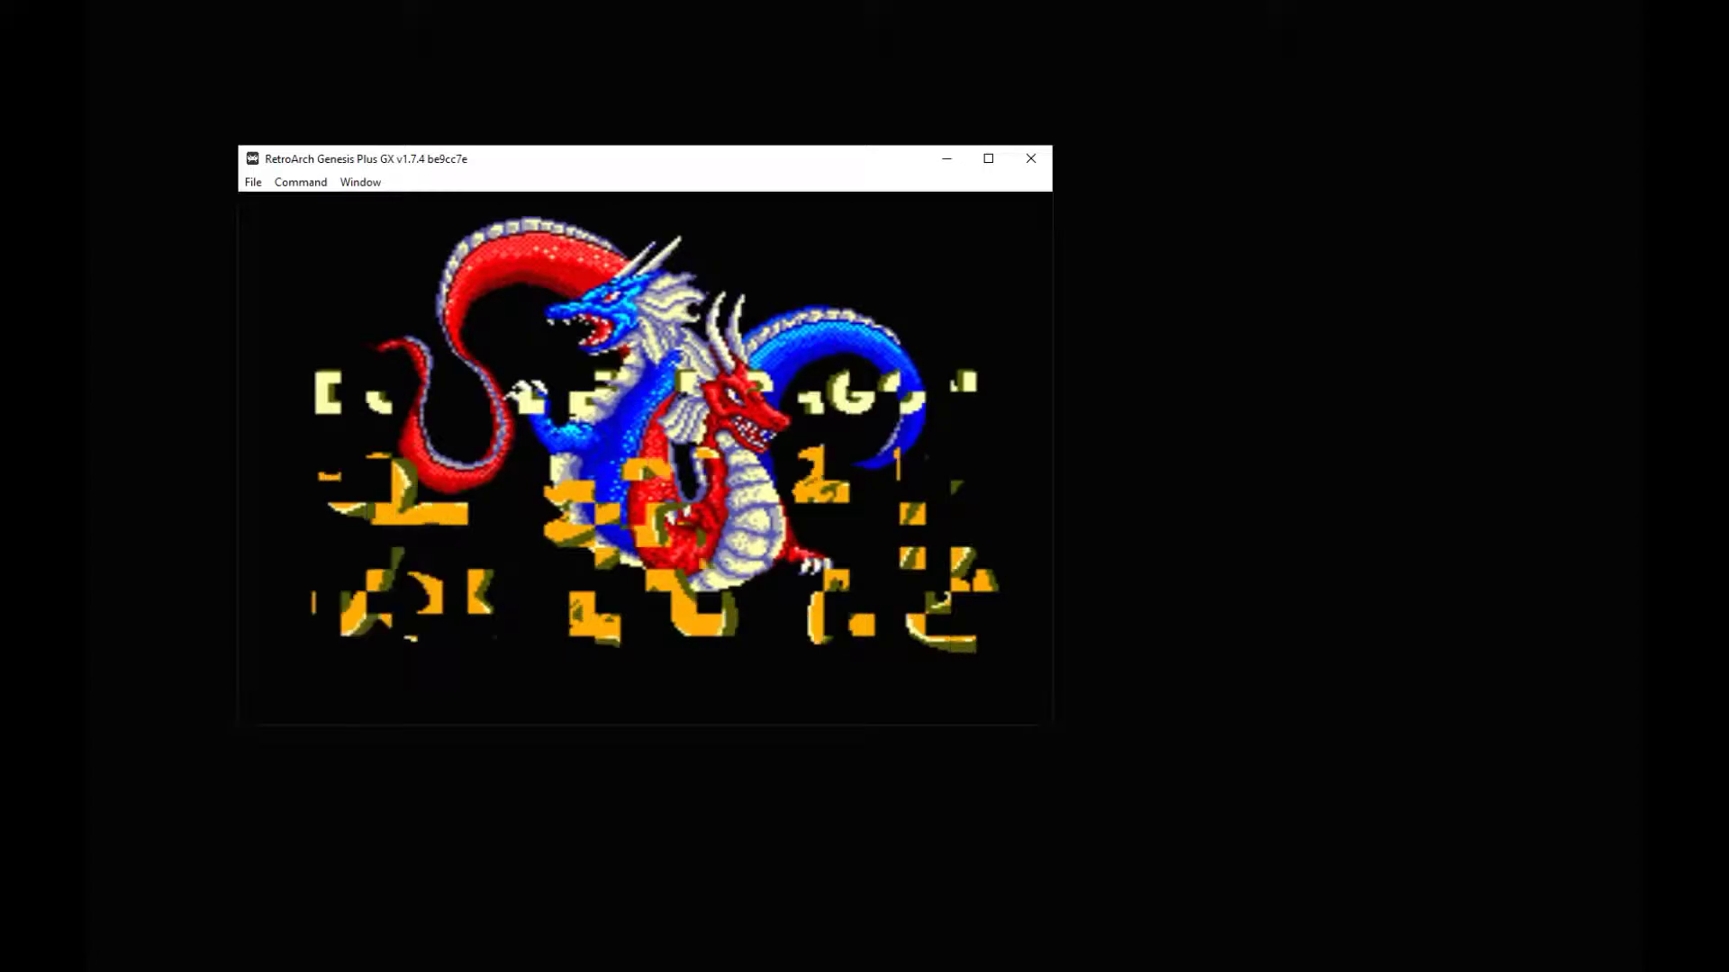
key("Escape")
key("Escape")
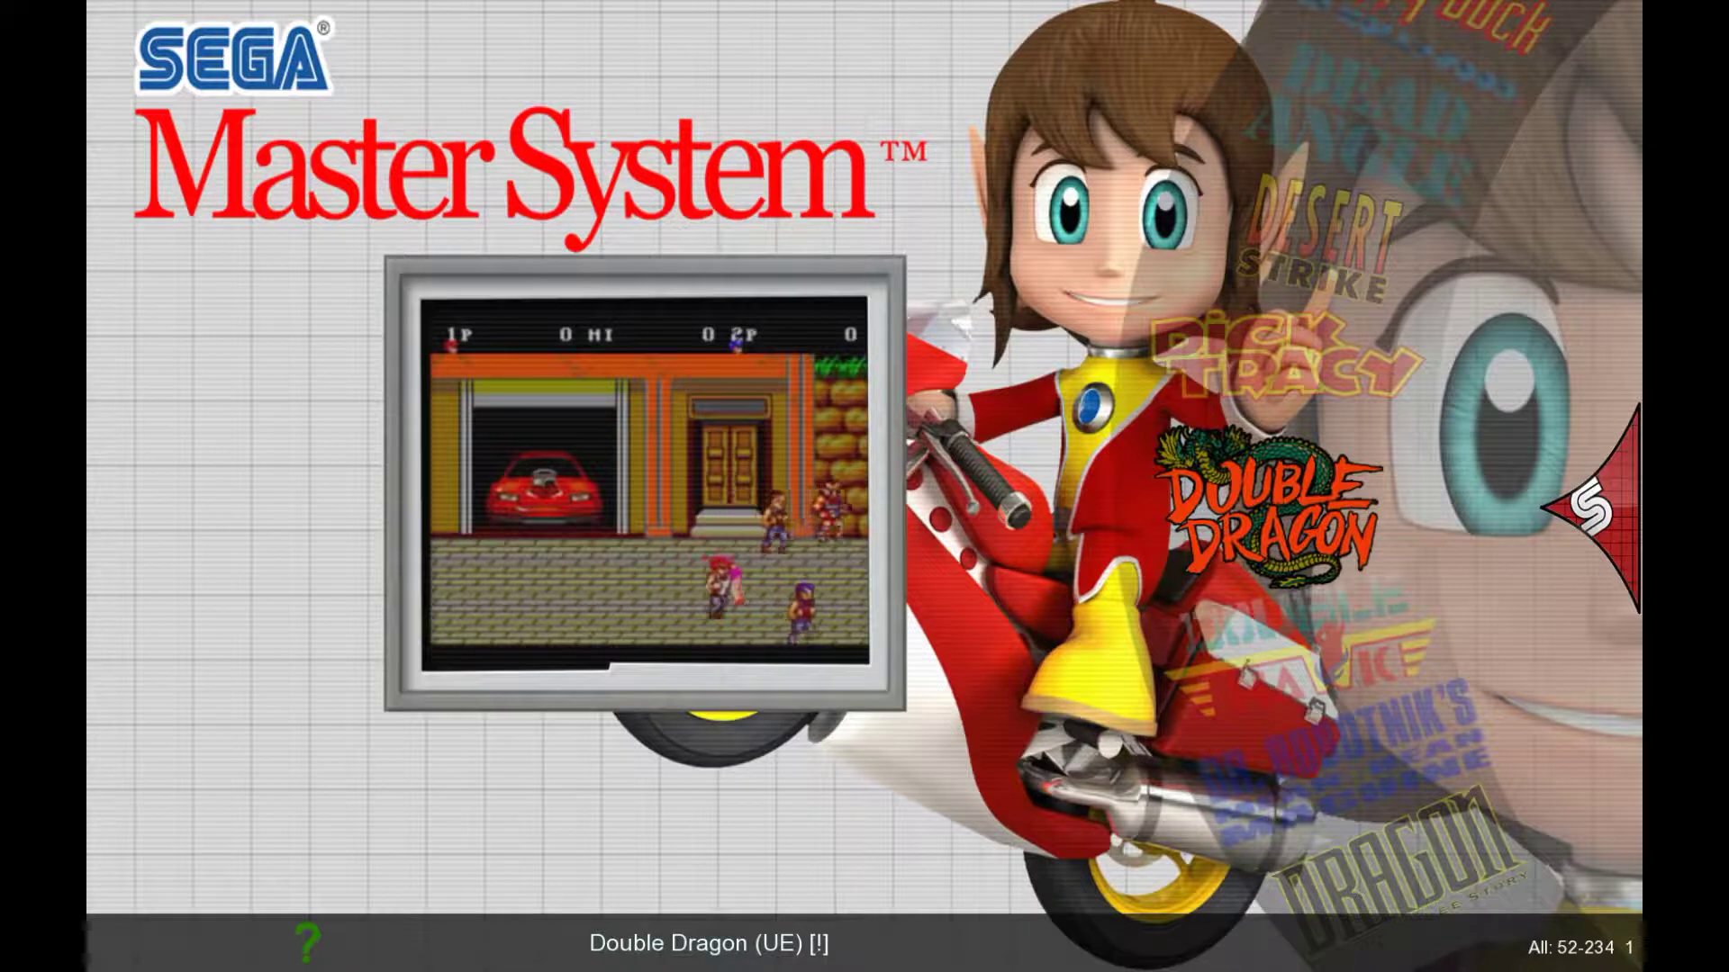
Step: Browse the game list onward from Double Dragon to Dynamite Dux (UE) to check the wheel and video previews
key("Down")
key("Down")
key("Down")
key("Down")
key("Down")
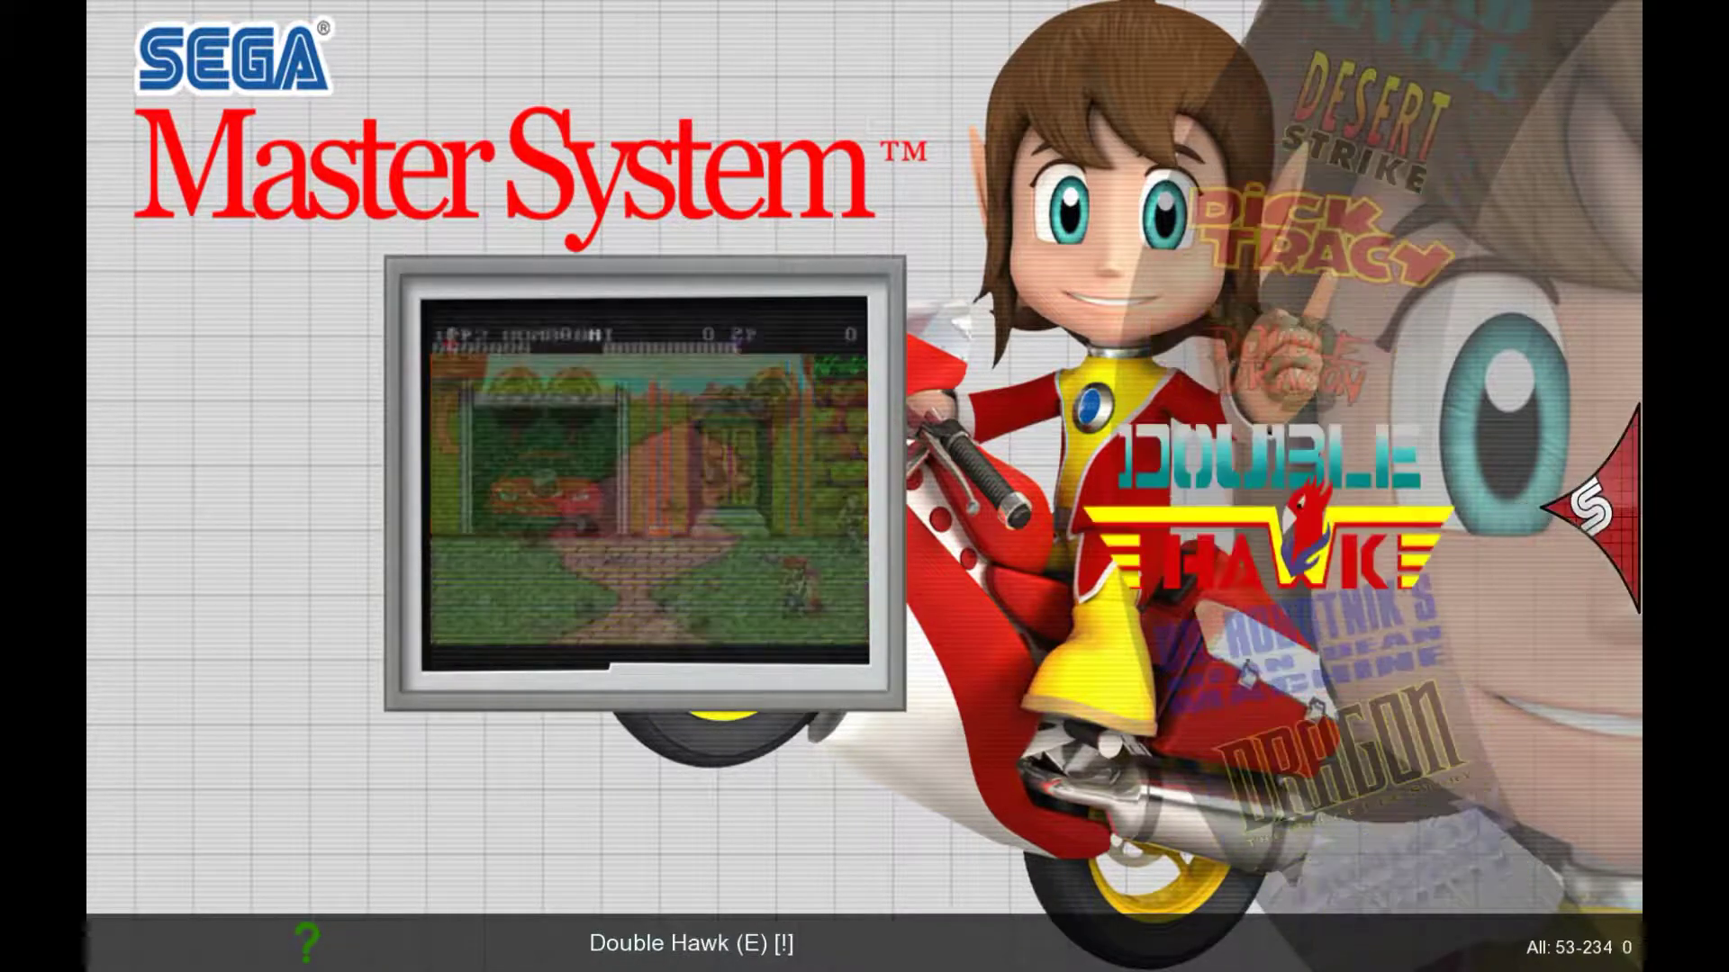
key("Down")
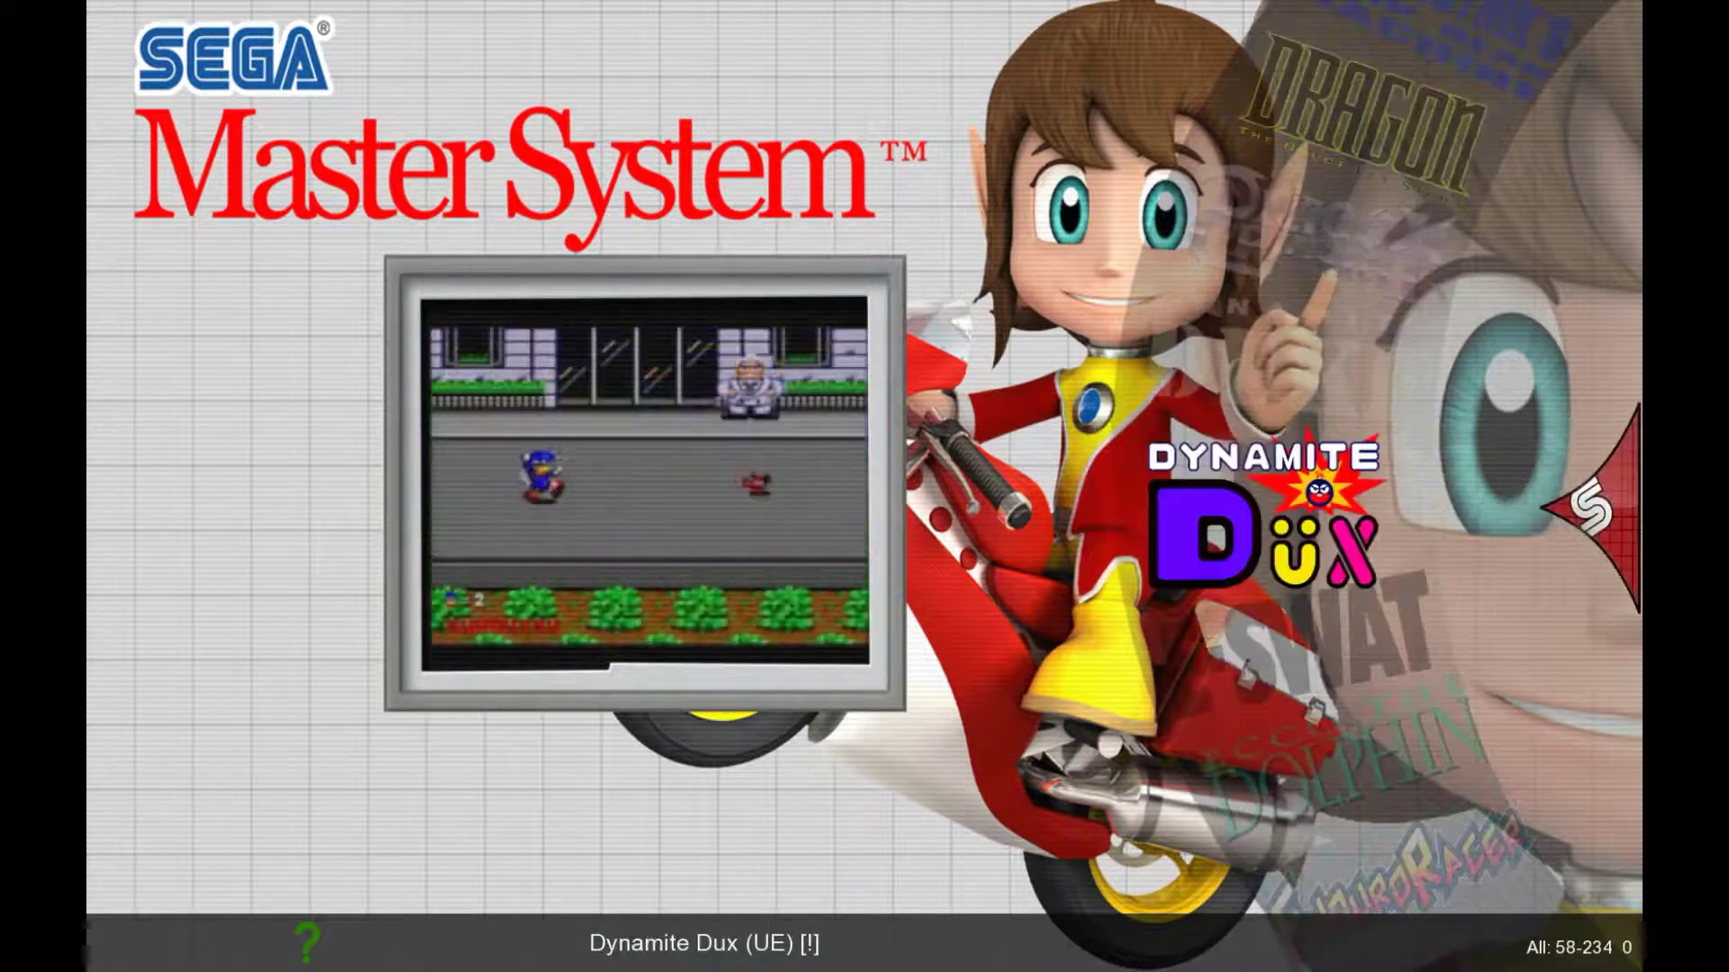
Step: Open the configuration and go to the layout options of the Sega Master System display list
key("Tab")
key("Up")
key("Up")
key("Up")
key("Up")
key("Up")
key("Up")
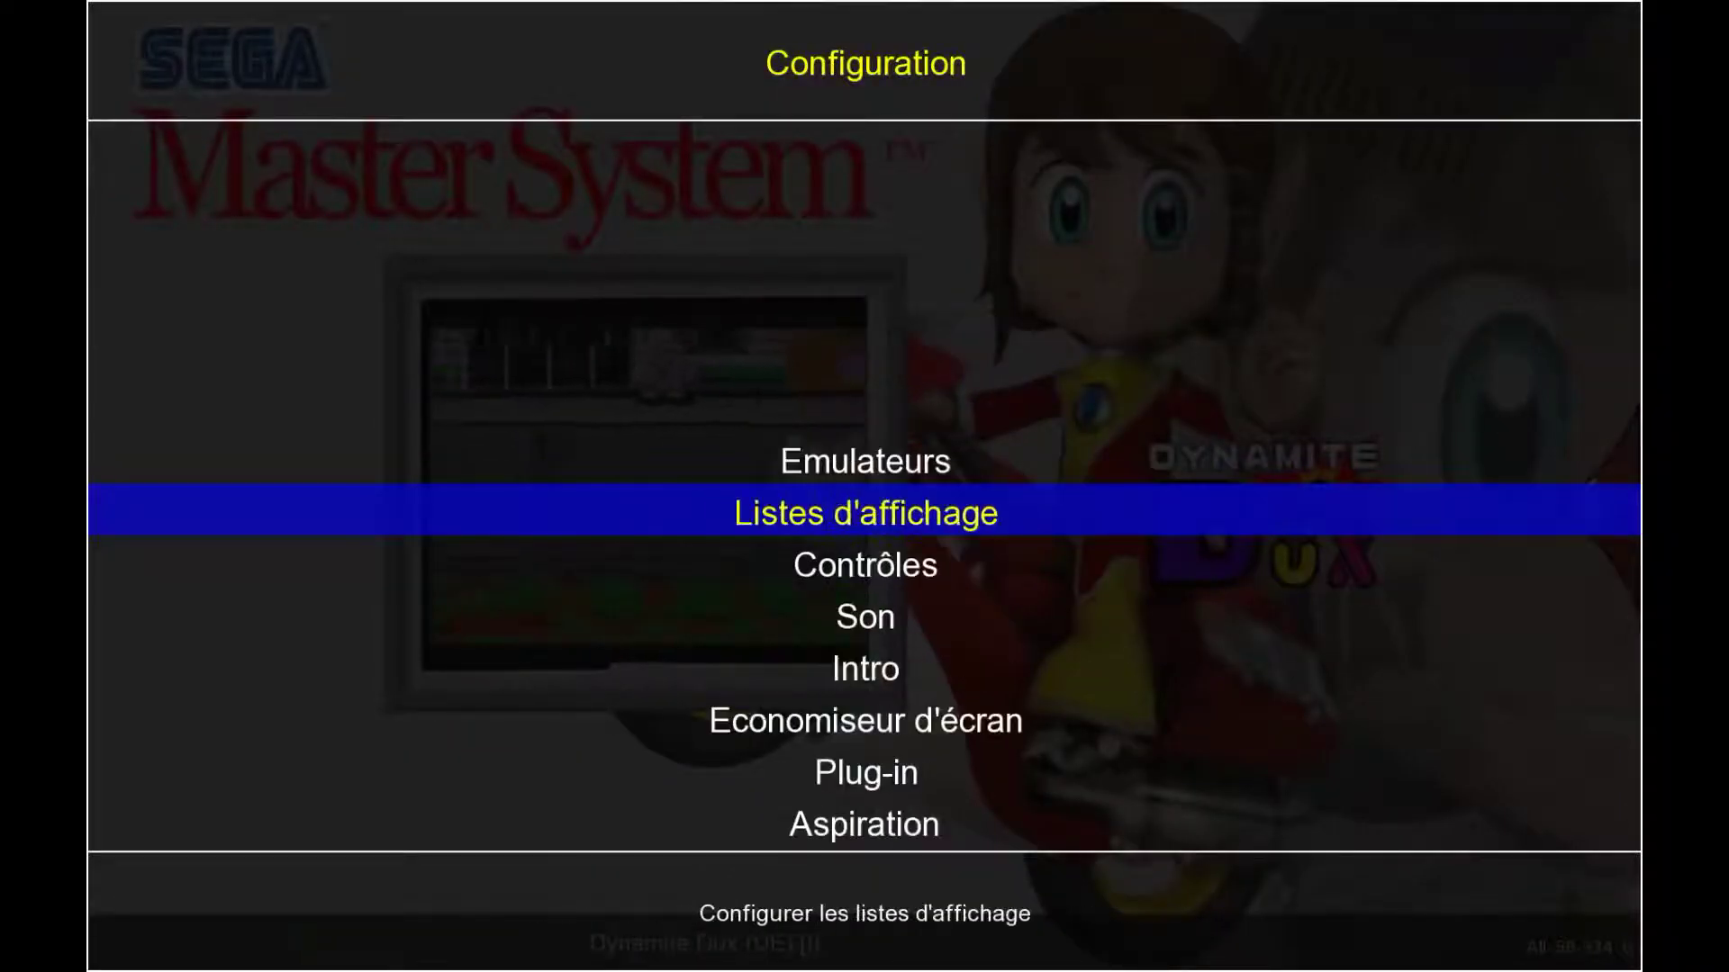
key("Return")
key("Return")
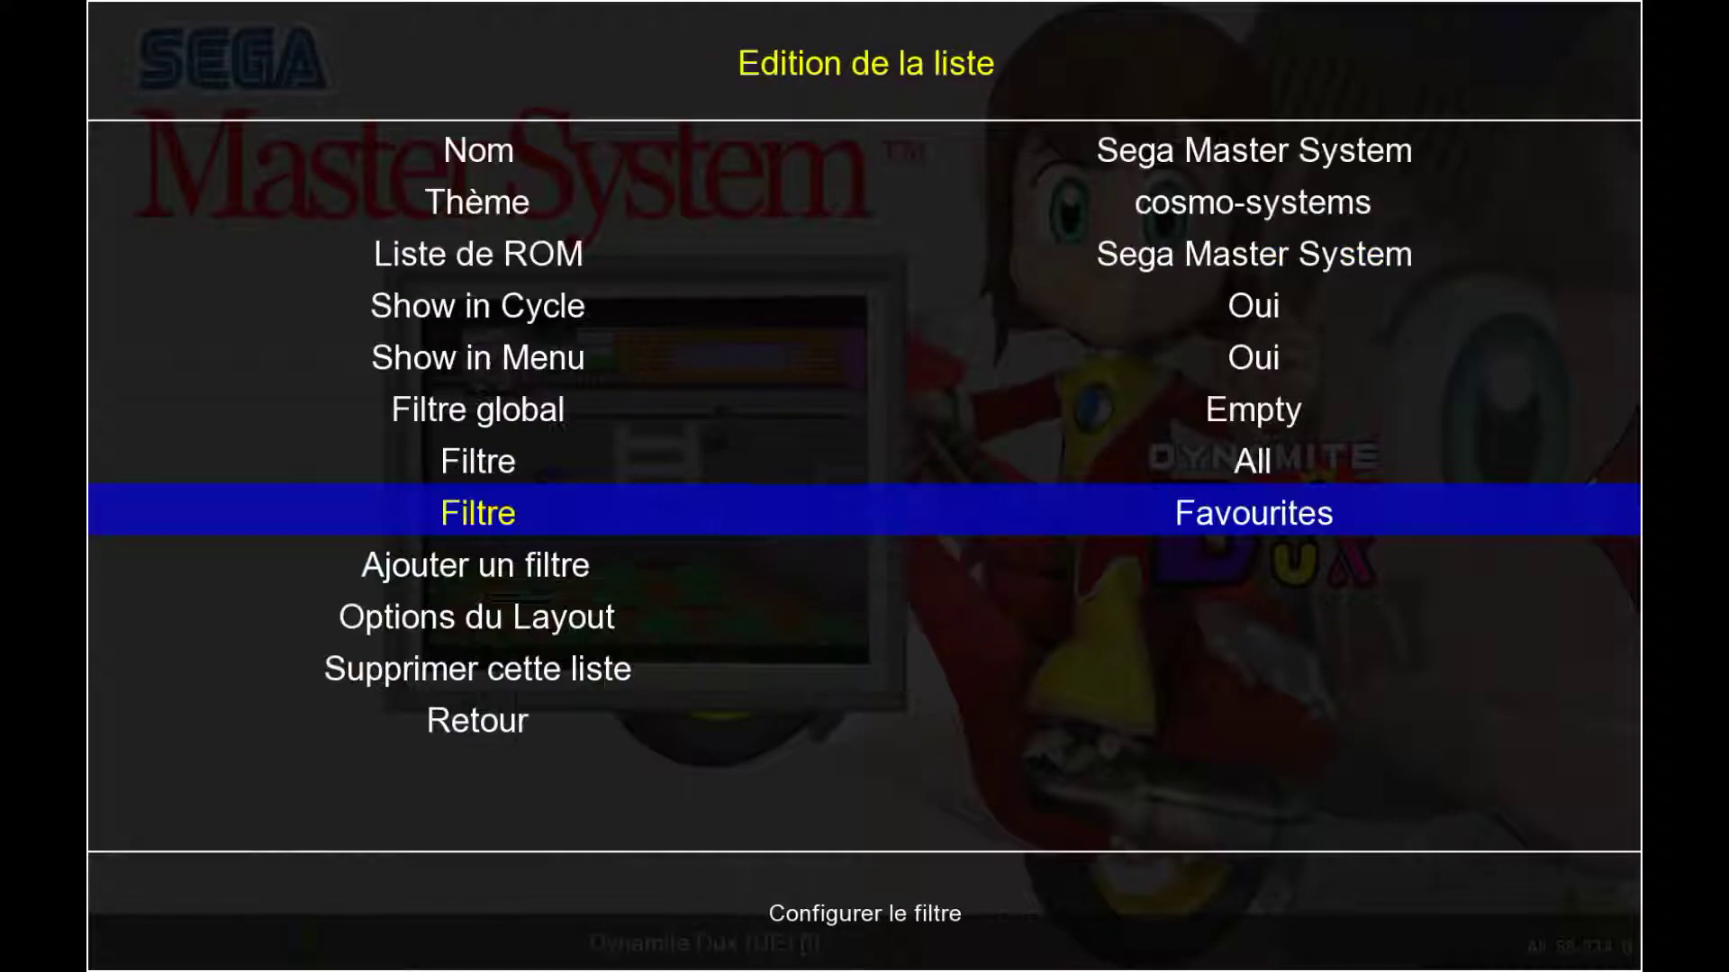
key("Down")
key("Down")
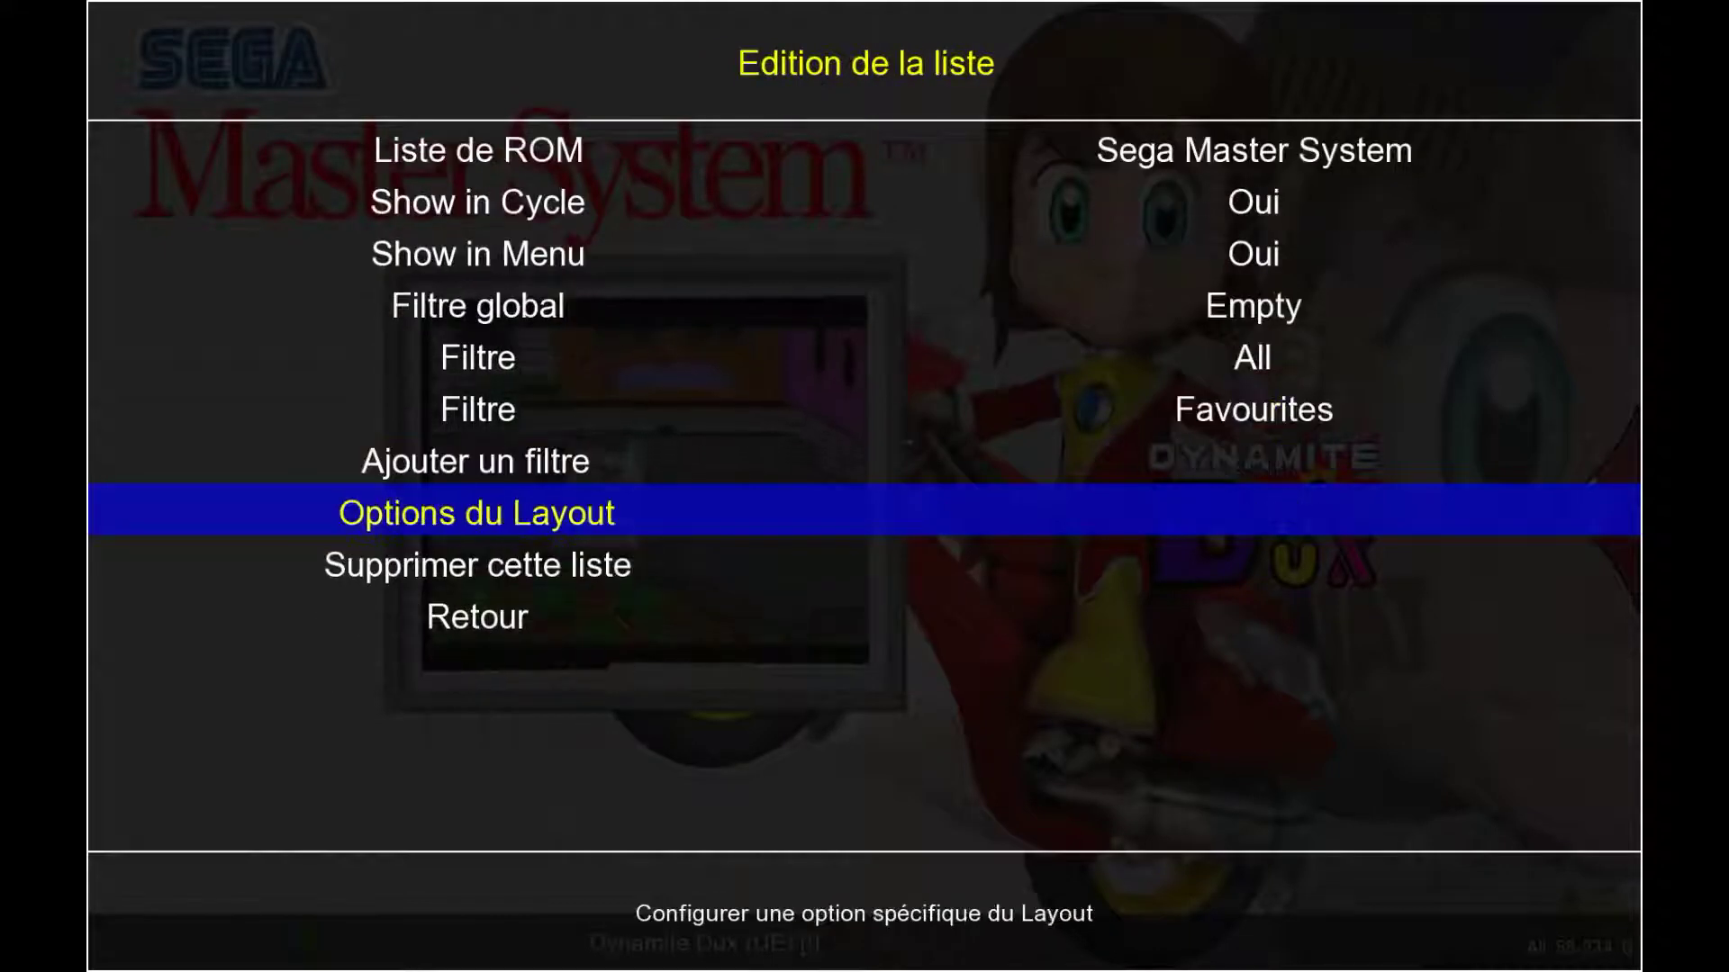
key("Return")
Step: Set Enable game information and Enable text frame to No in the layout options, then leave the display list's settings
key("Down")
key("Down")
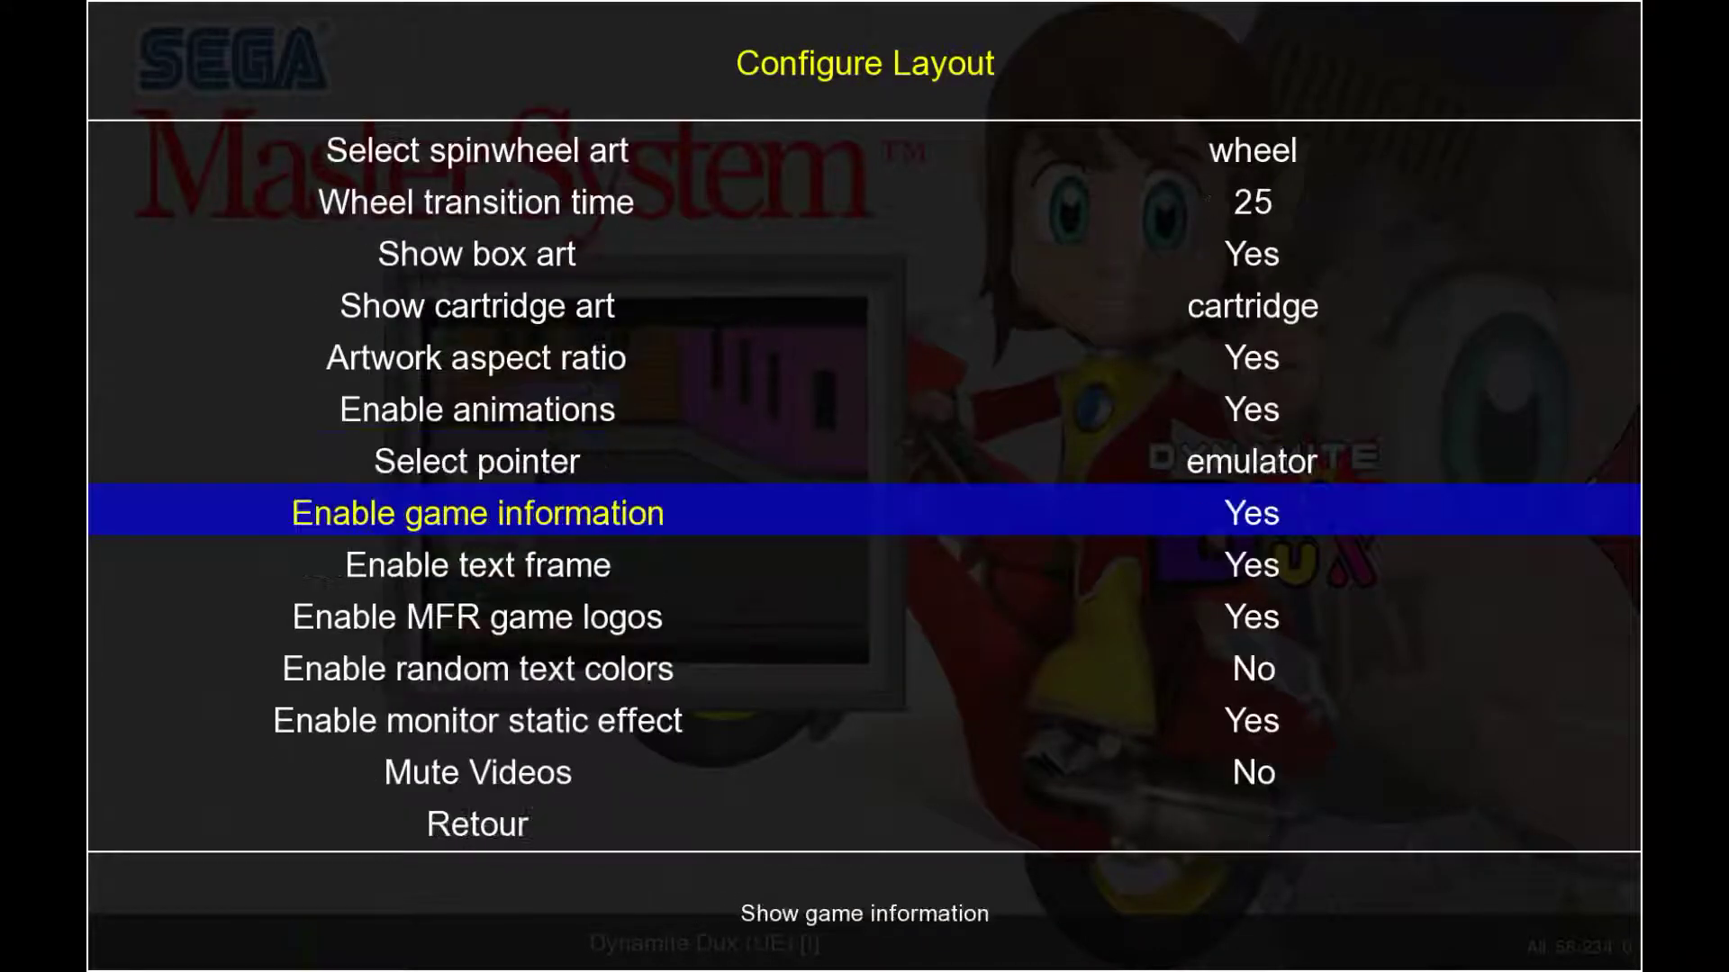
key("Return")
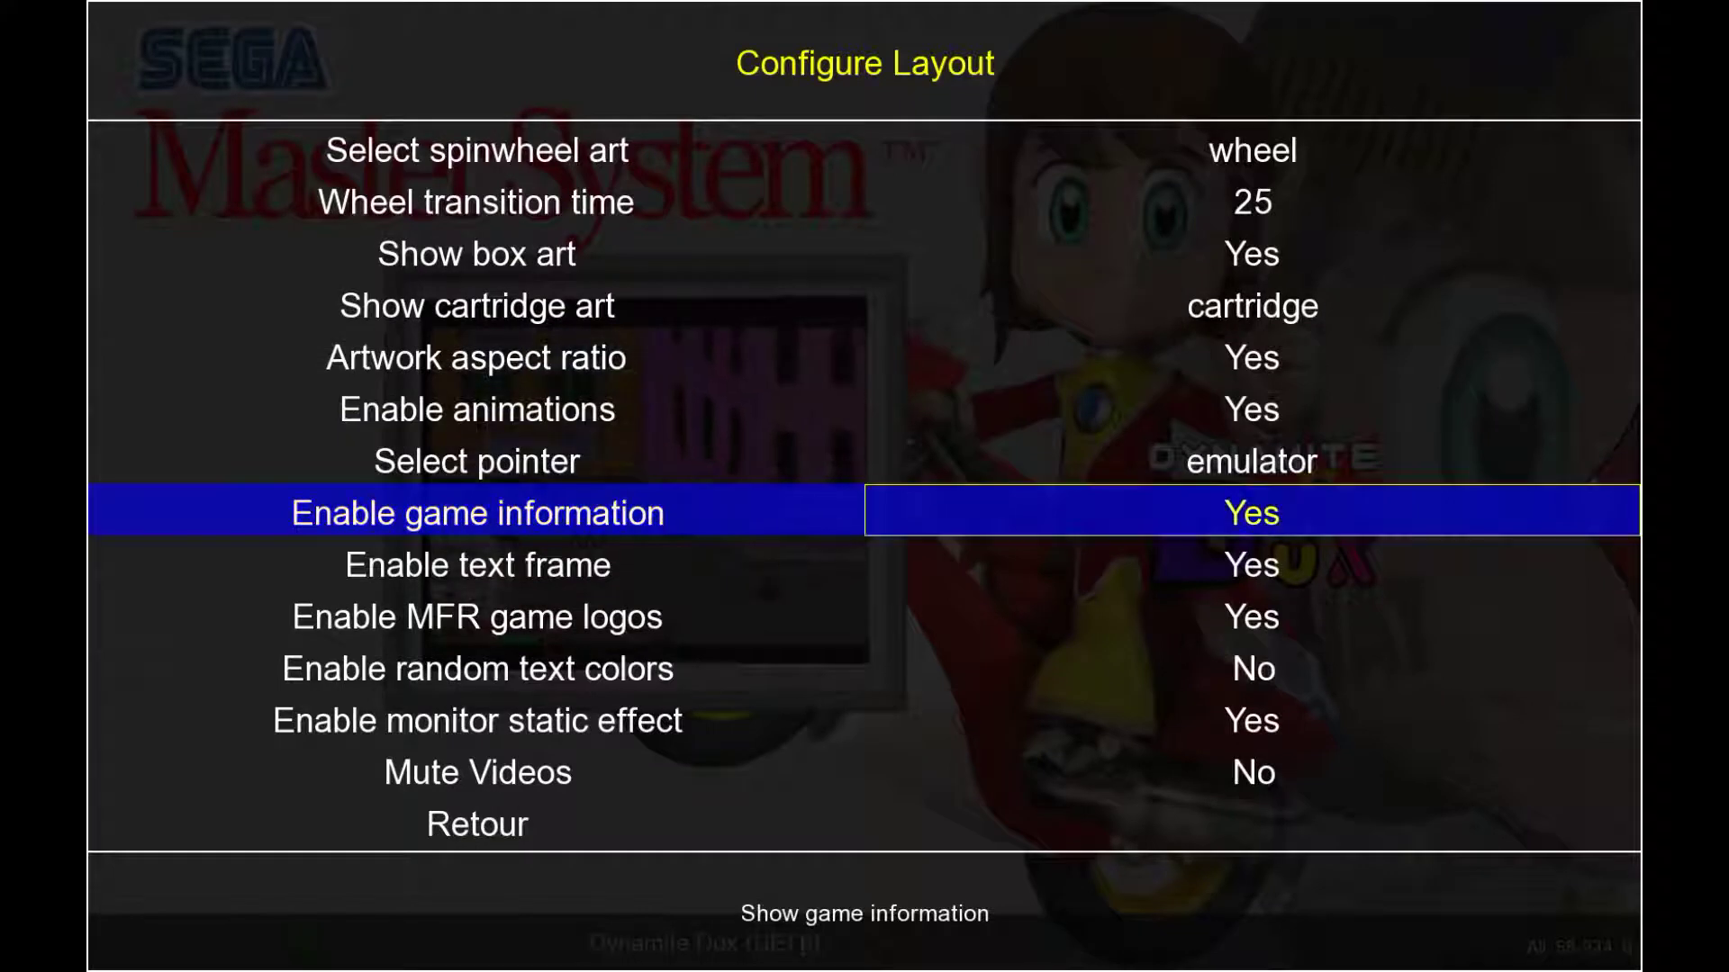
key("Return")
key("Down")
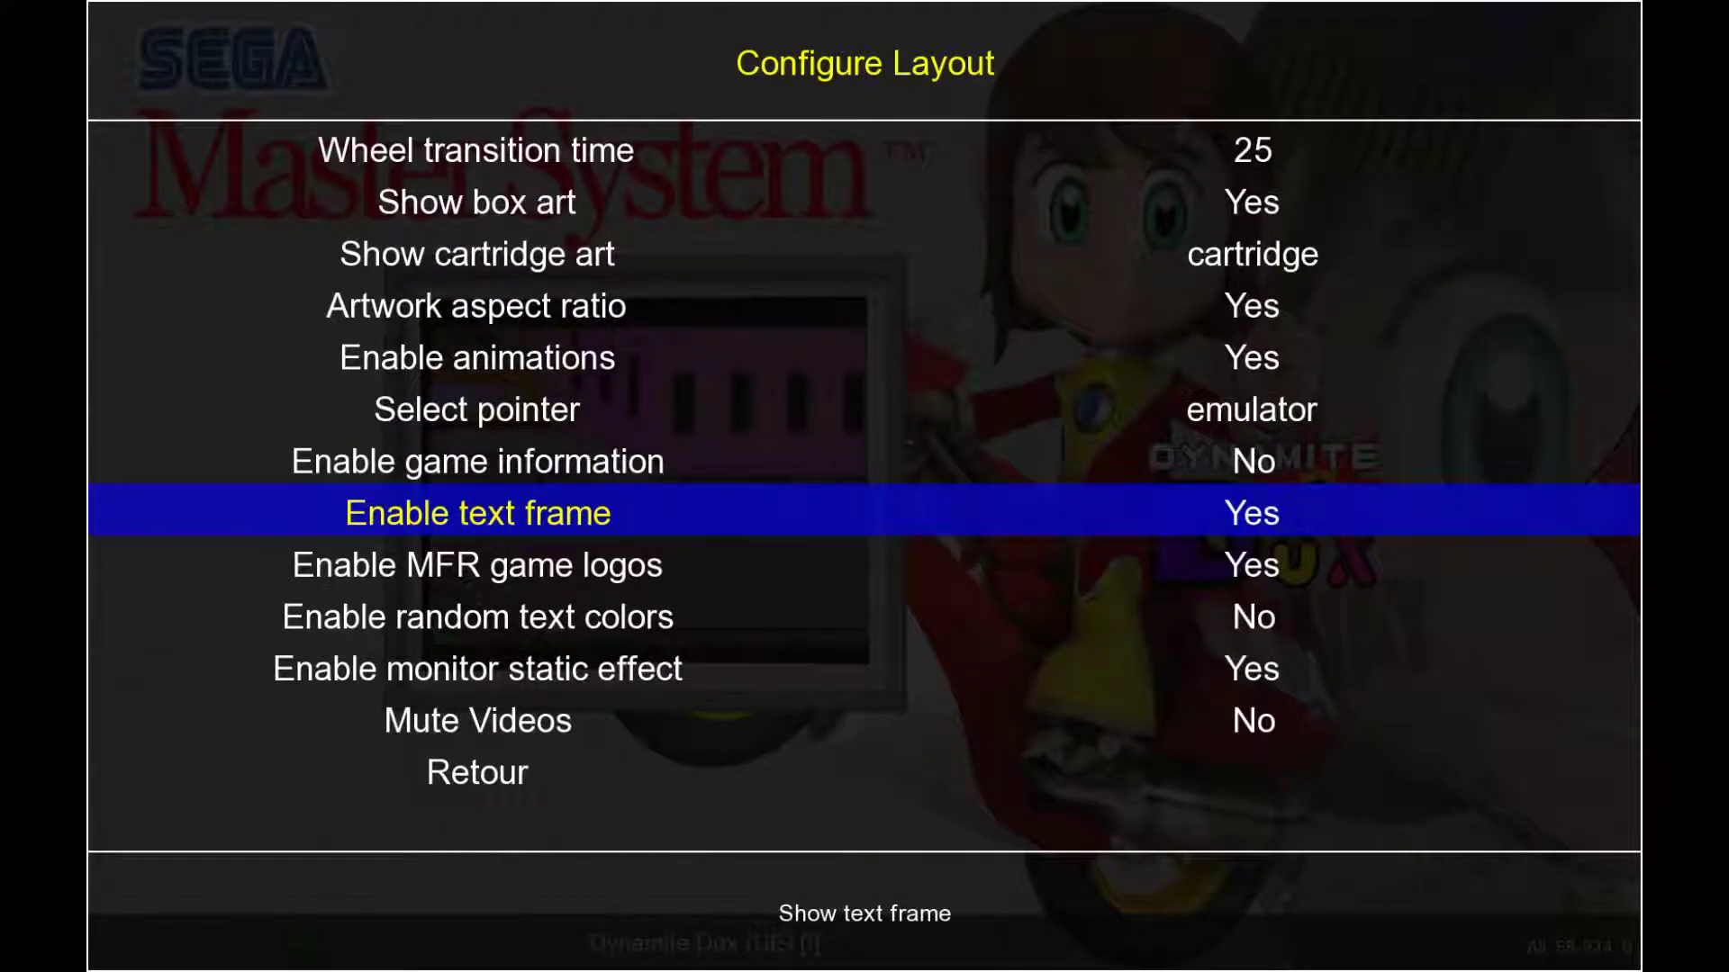
key("Return")
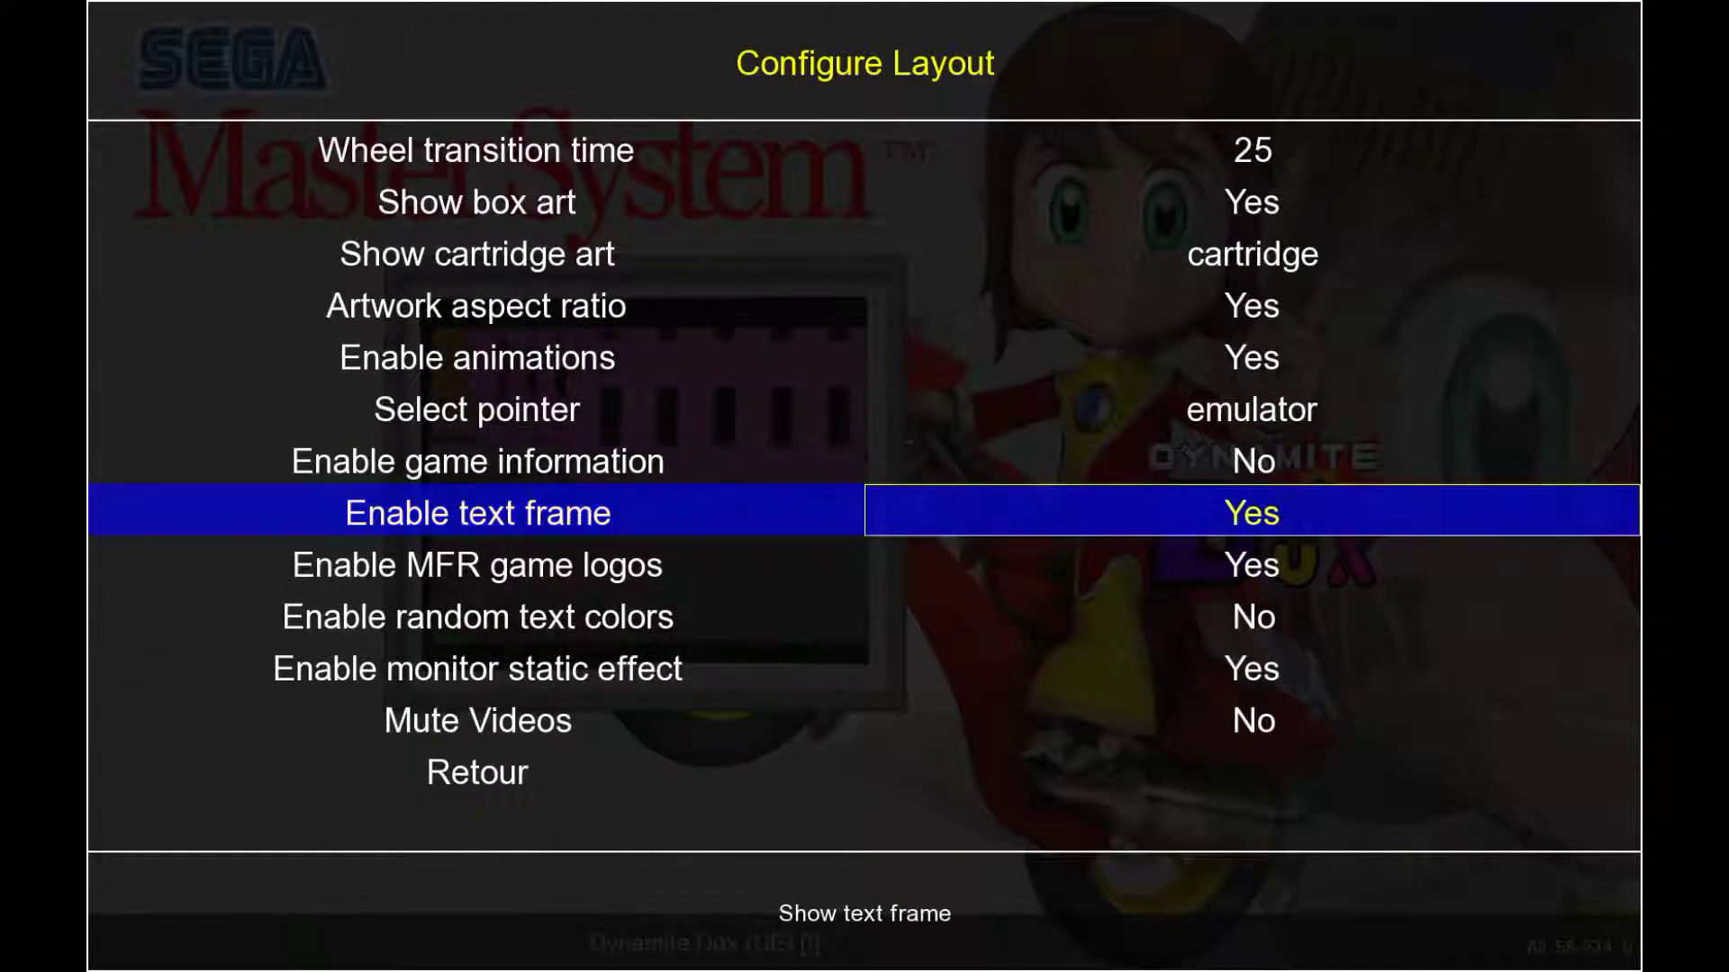
key("Return")
key("Escape")
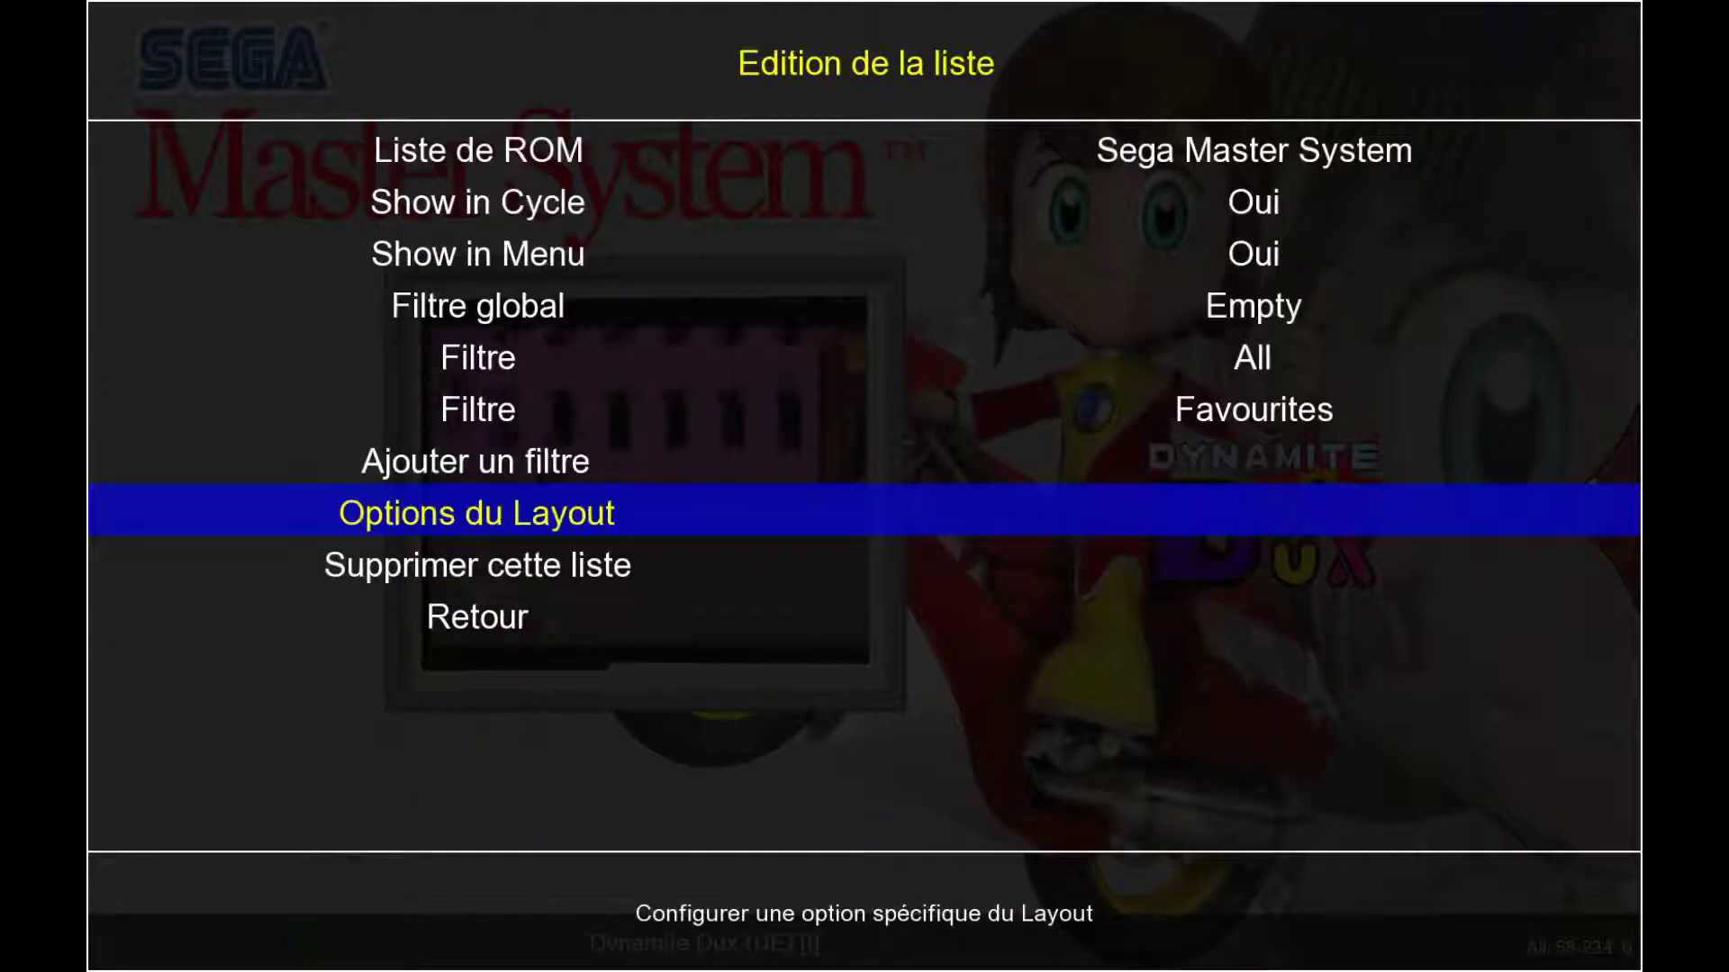
key("Escape")
key("Escape")
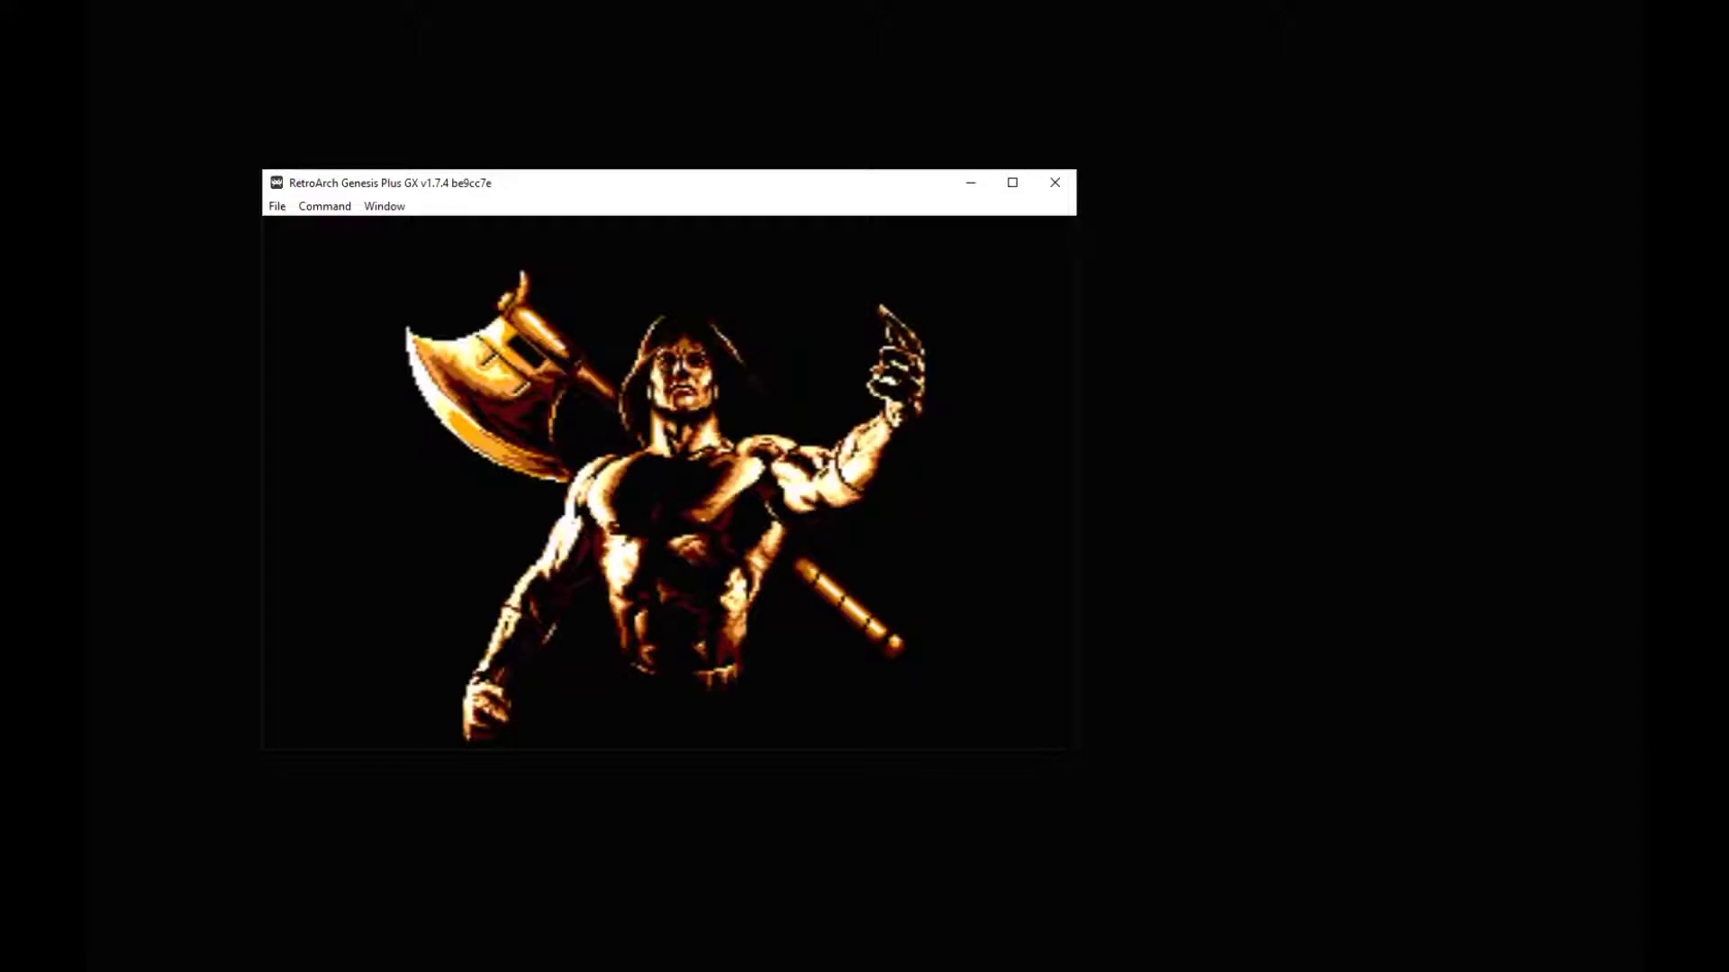
Step: Quit the game running in RetroArch and exit Attract-Mode to the desktop
key("Escape")
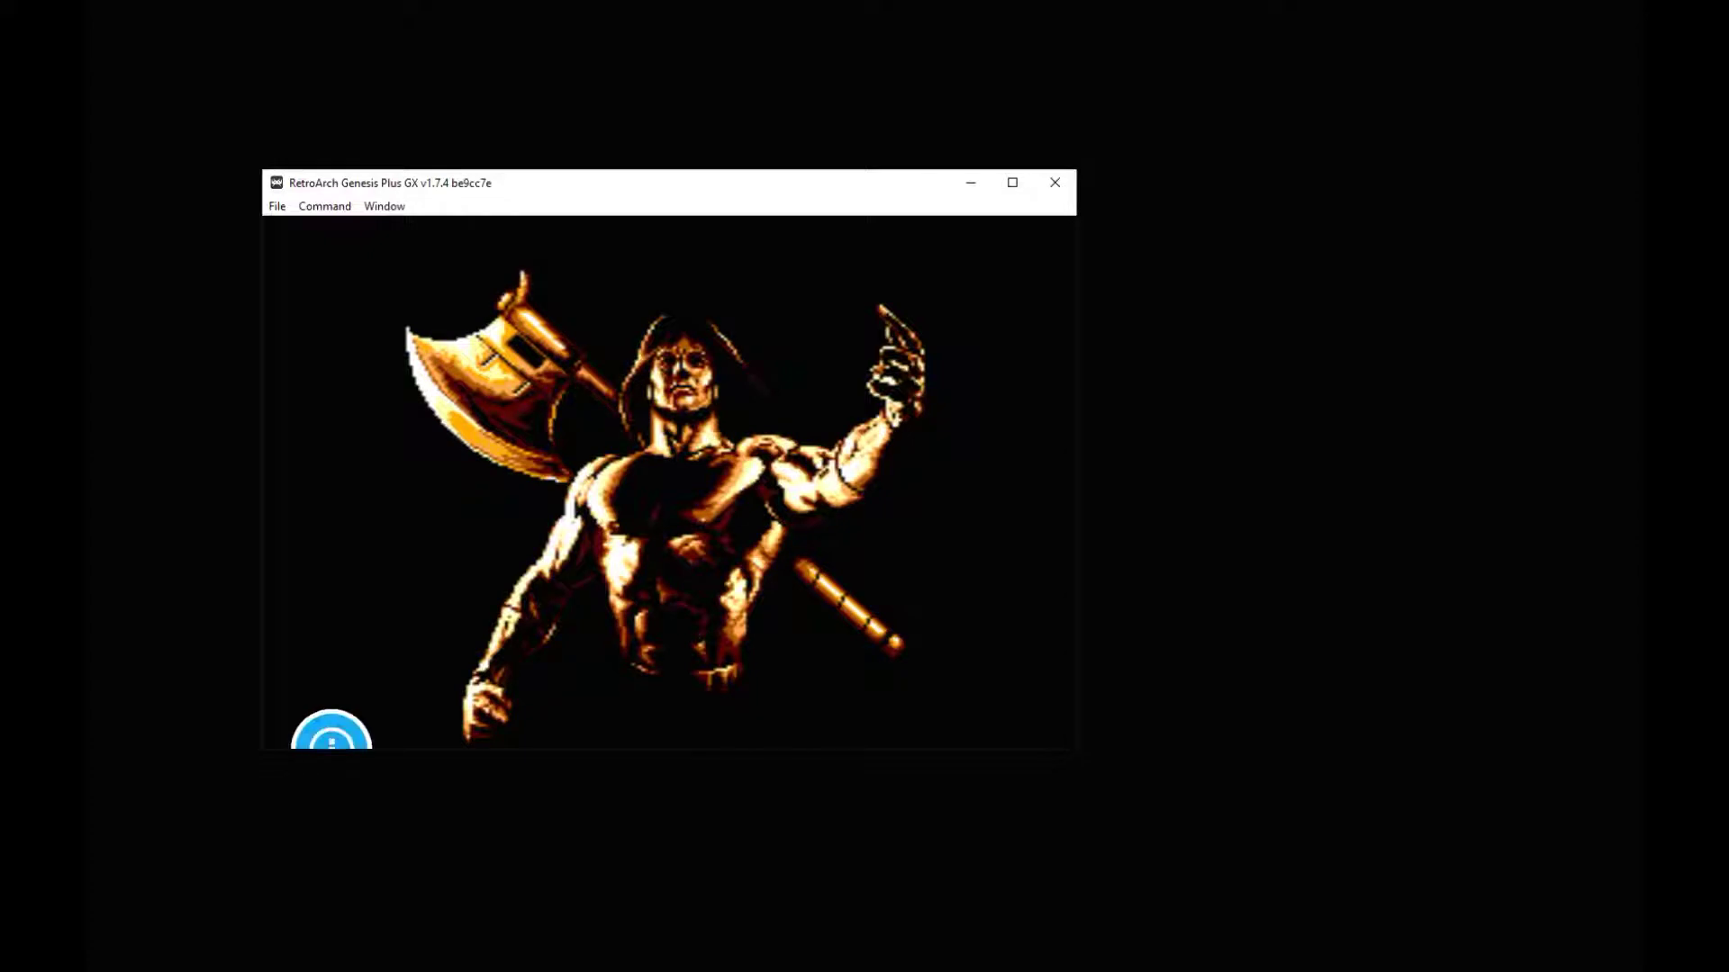
key("Escape")
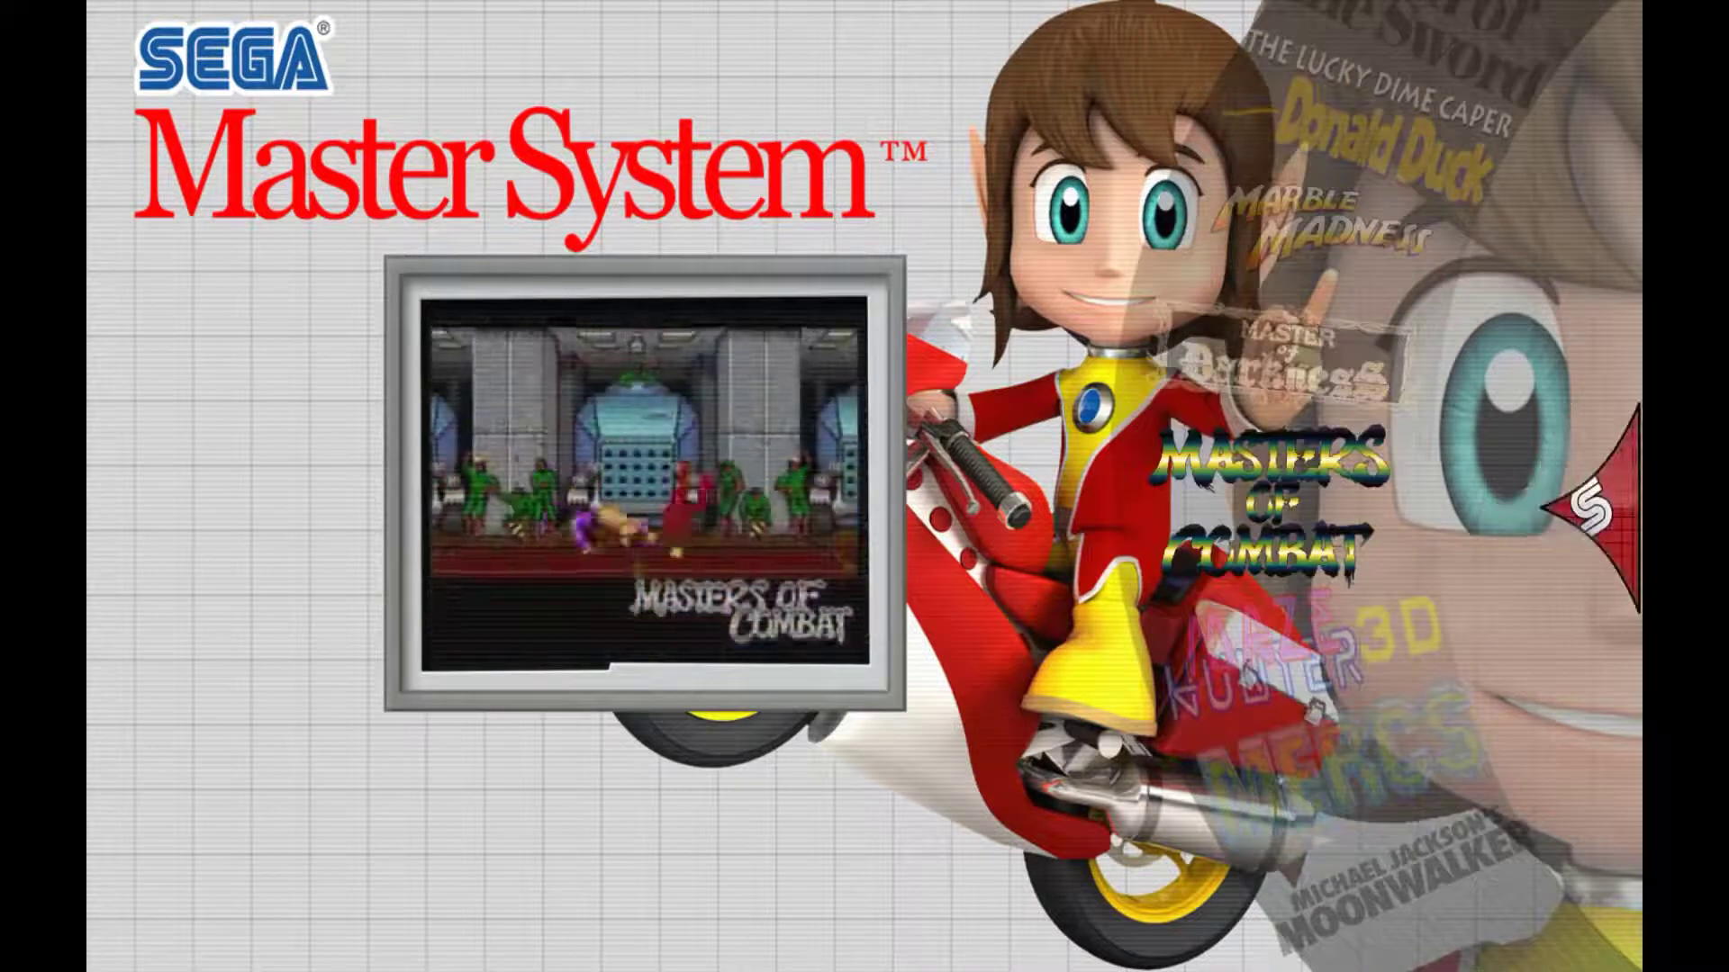
key("Escape")
key("Up")
key("Return")
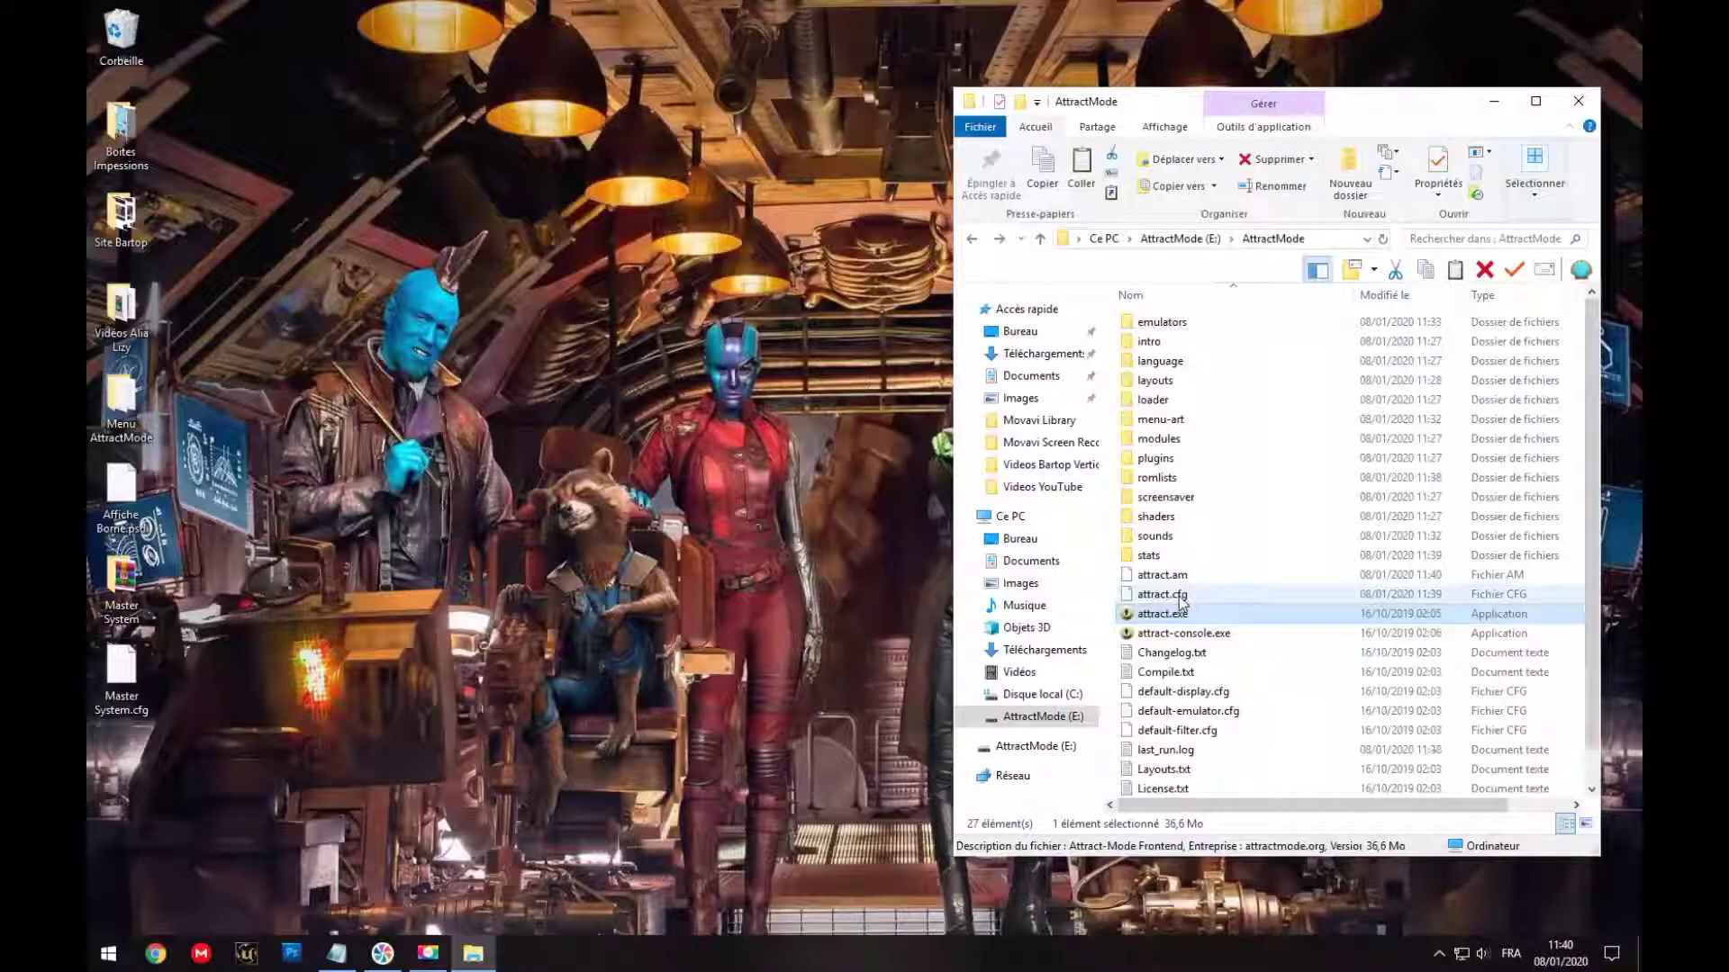